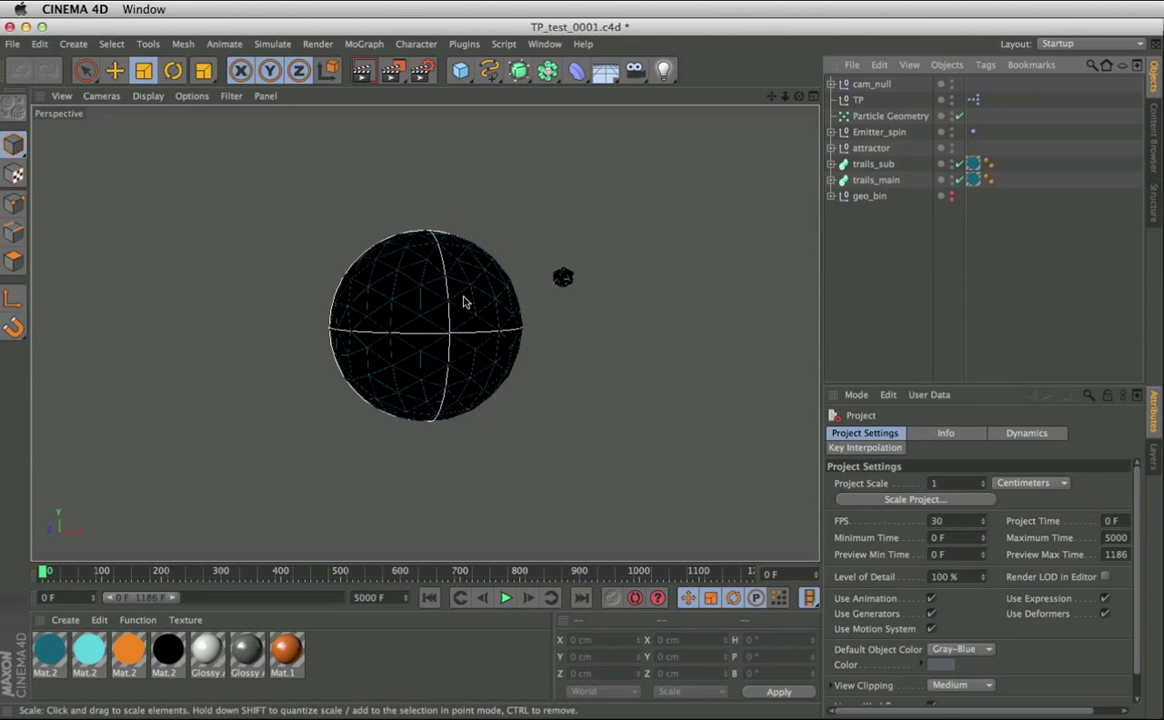
Play the sphere-and-debris animation, stop it at frame 65, and render that frame in the viewport.
left_click(500, 603)
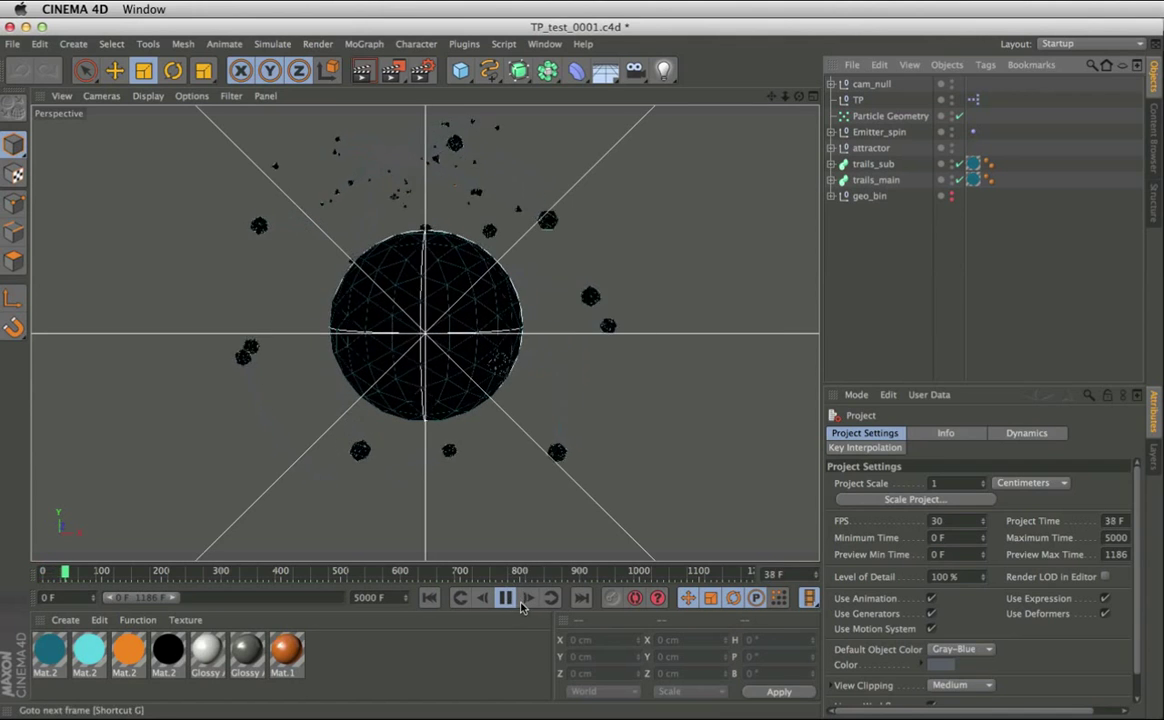
left_click(505, 597)
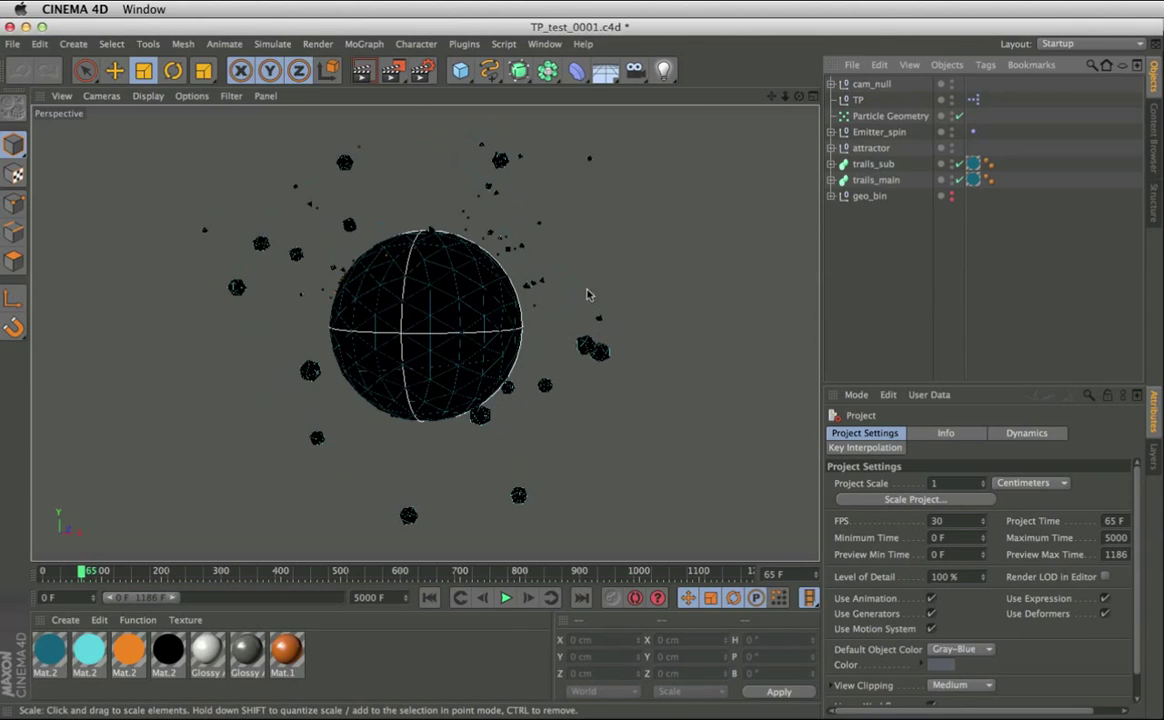
left_click(361, 70)
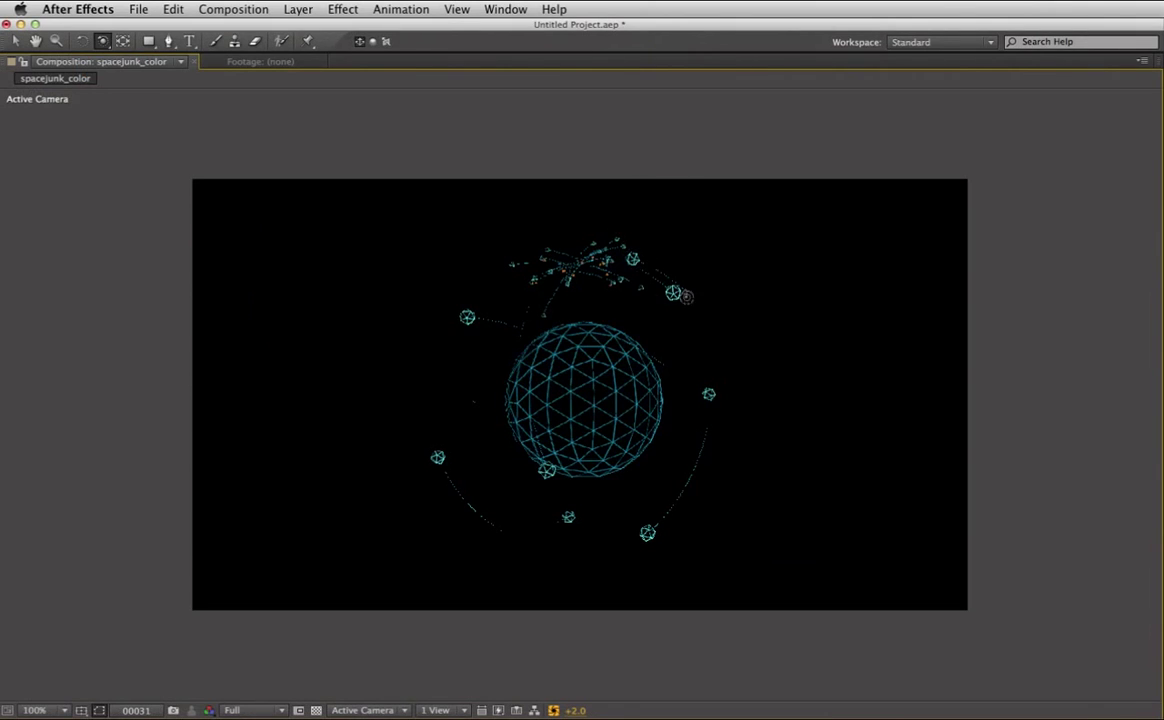
mouse_move(686, 296)
left_mouse_down()
mouse_move(463, 363)
mouse_move(731, 411)
mouse_move(686, 404)
mouse_move(494, 466)
mouse_move(940, 430)
mouse_move(733, 446)
mouse_move(478, 385)
mouse_move(563, 360)
left_mouse_up()
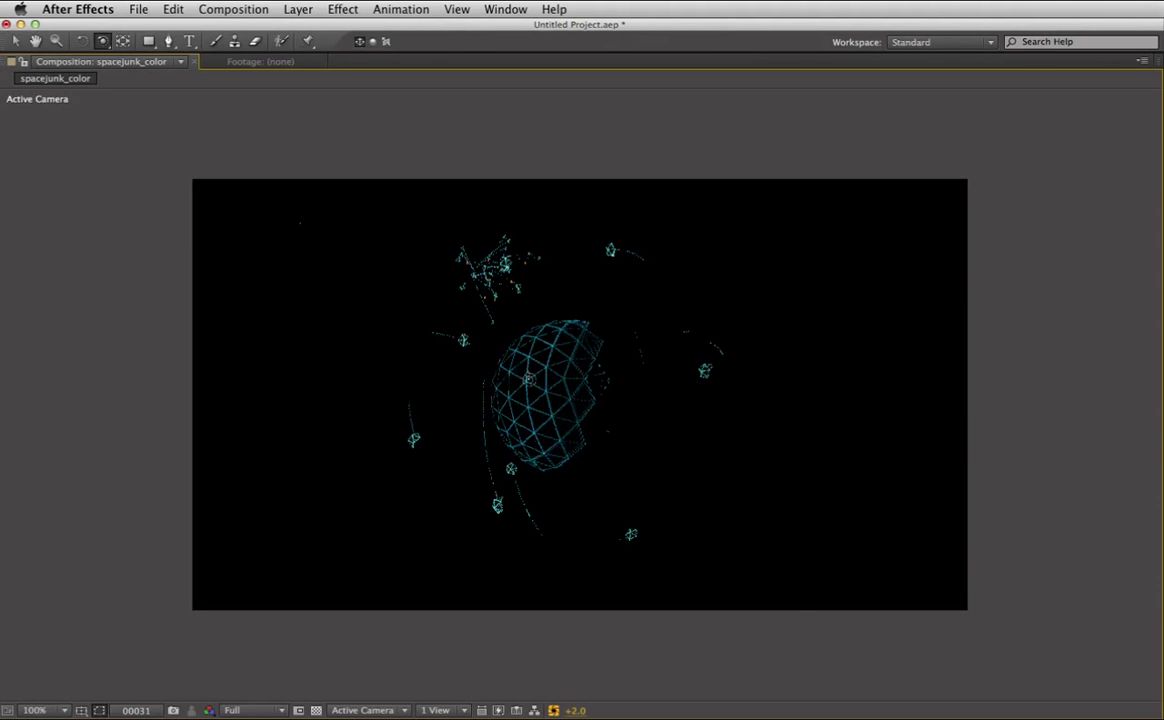
mouse_move(490, 342)
left_mouse_down()
mouse_move(696, 436)
mouse_move(730, 434)
left_mouse_up()
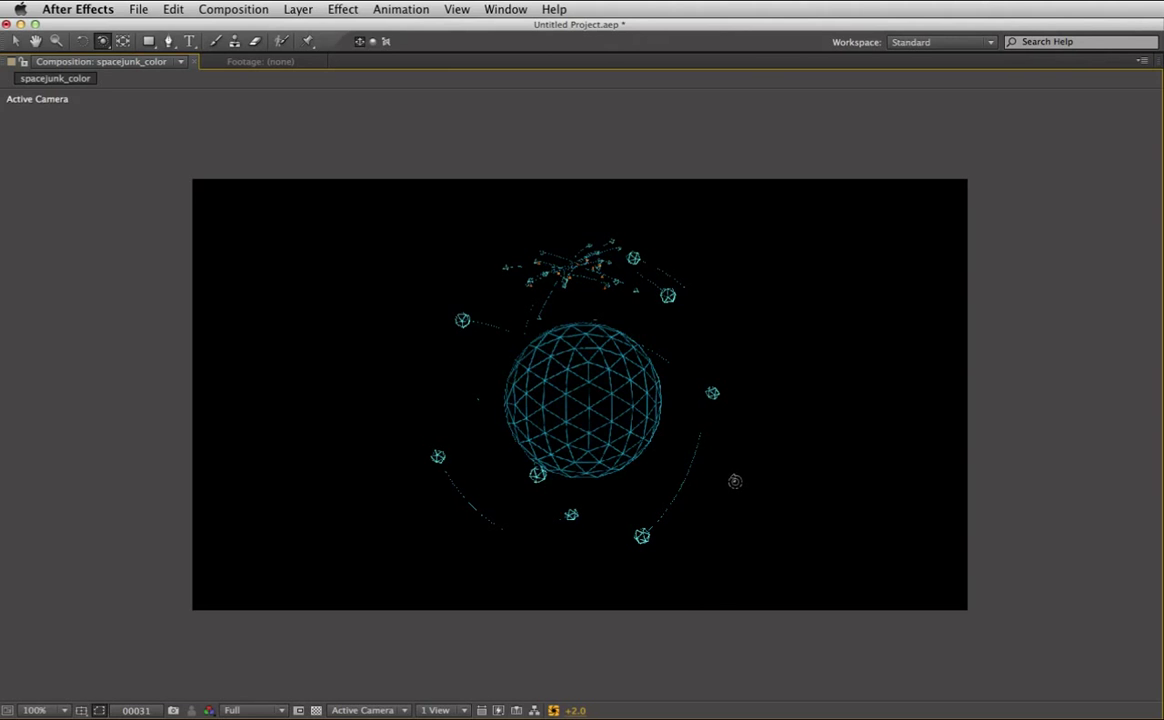
mouse_move(760, 440)
left_mouse_down()
mouse_move(633, 395)
mouse_move(810, 474)
mouse_move(752, 434)
left_mouse_up()
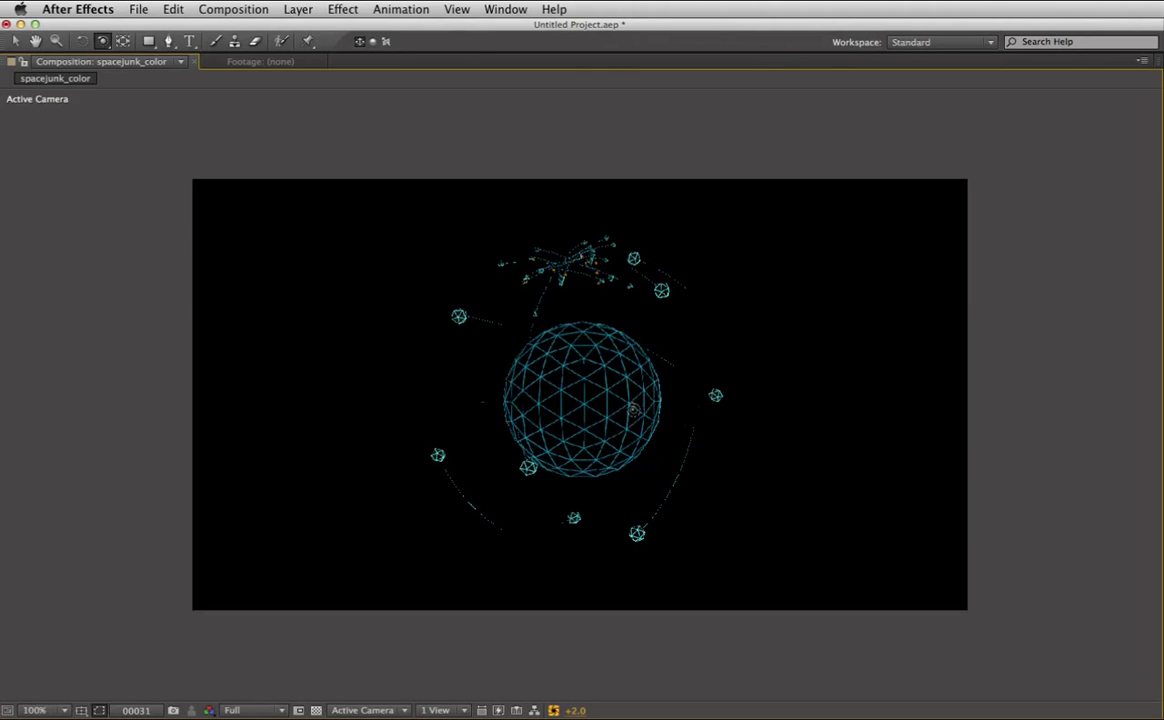
mouse_move(576, 373)
left_mouse_down()
mouse_move(502, 335)
mouse_move(696, 336)
left_mouse_up()
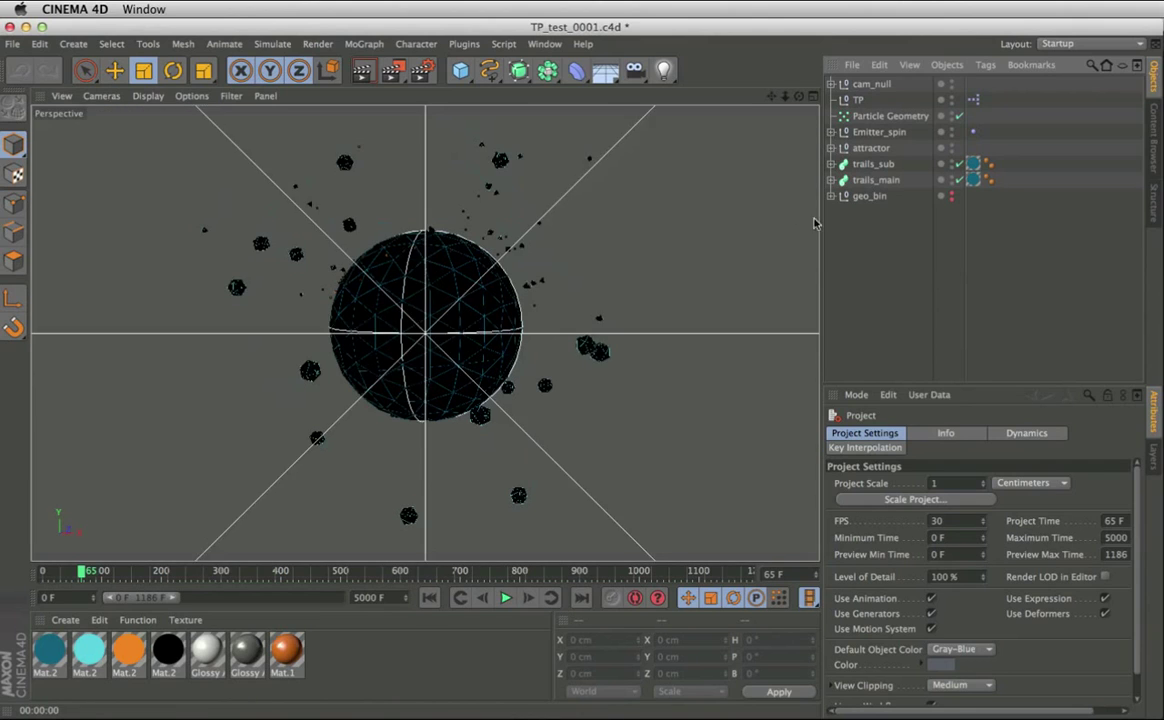
Merge pPOS_shader.c4d into the scene with File > Merge Objects, then clear the selection.
left_click(852, 64)
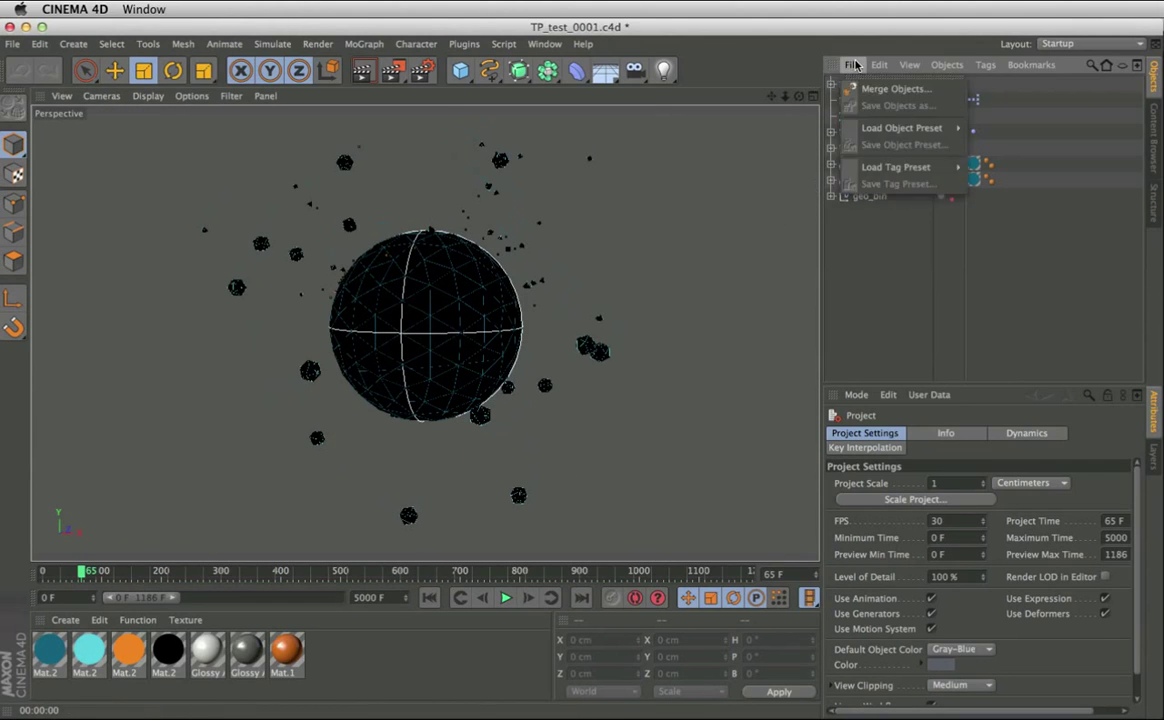
left_click(872, 87)
left_click_drag(971, 186, 625, 139)
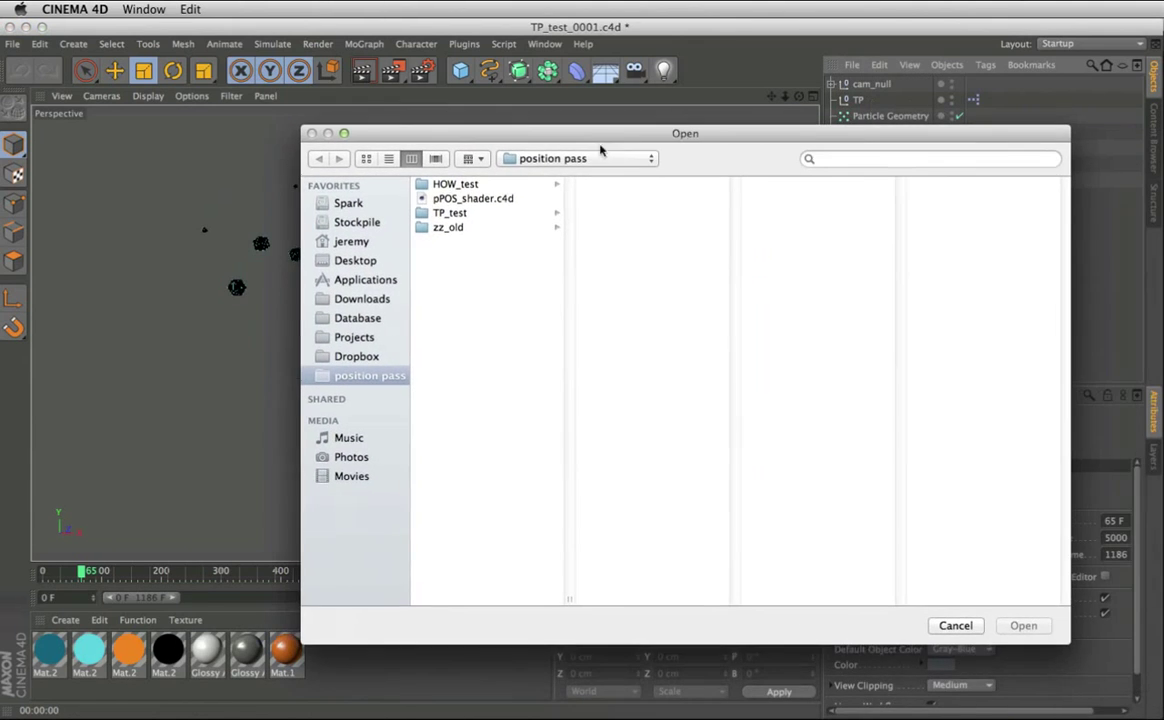
left_click(486, 200)
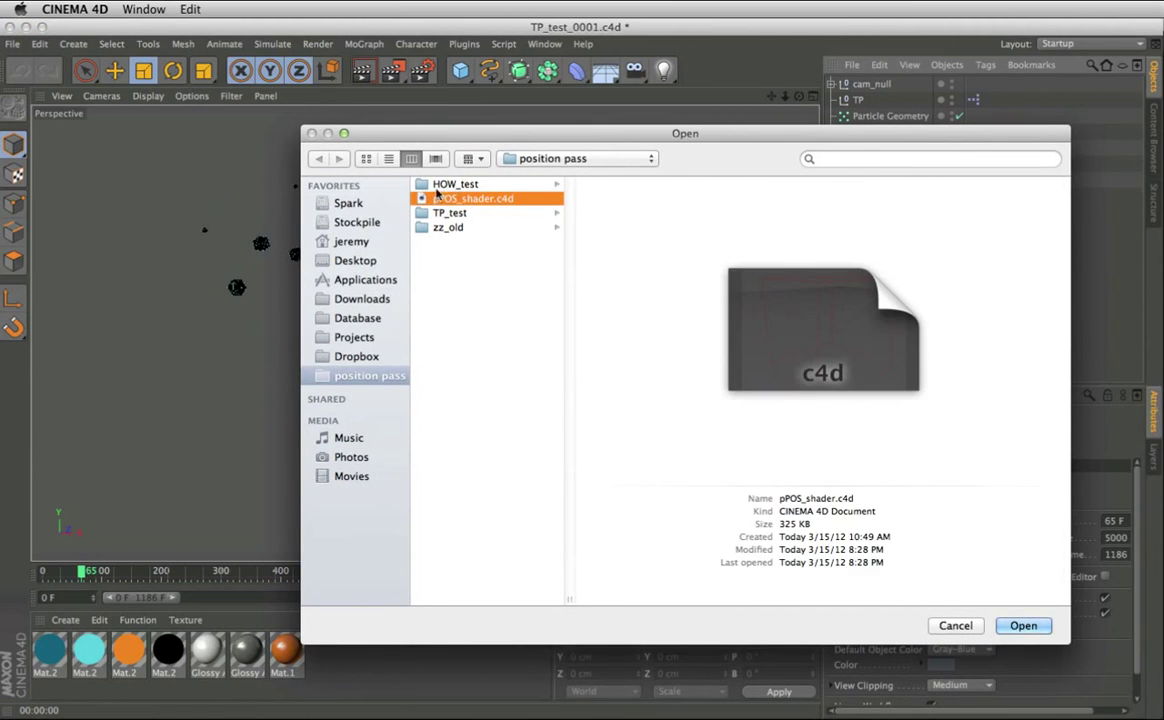
left_click(1013, 627)
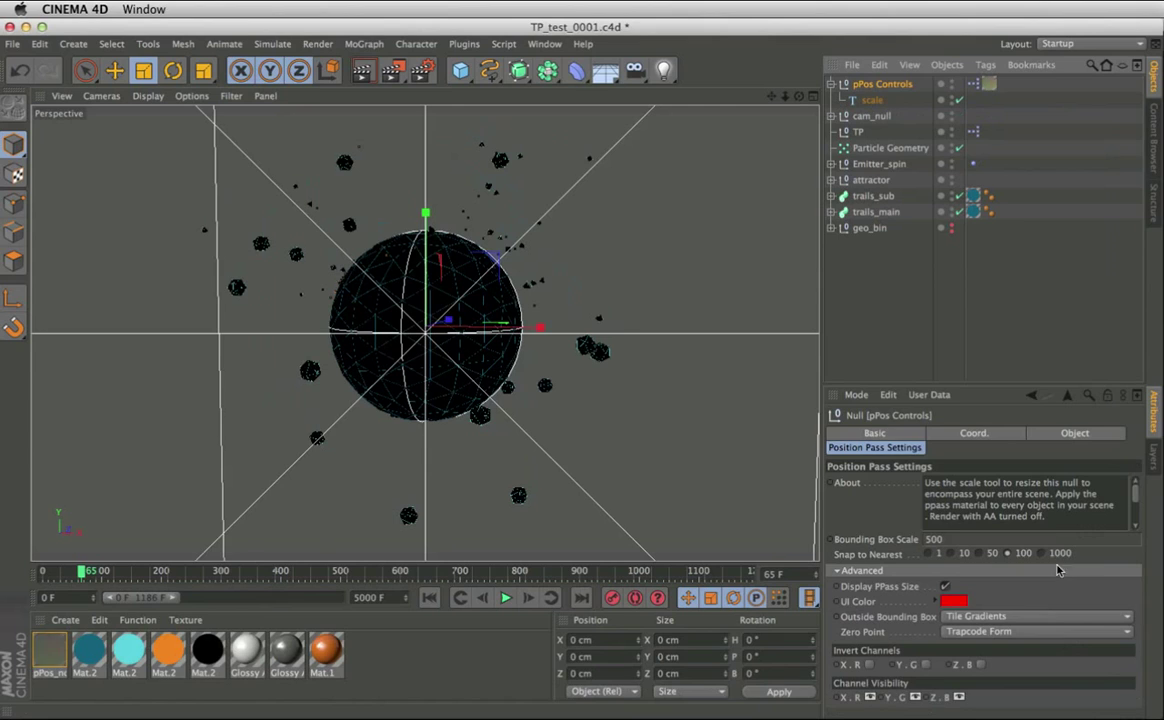
left_click(897, 255)
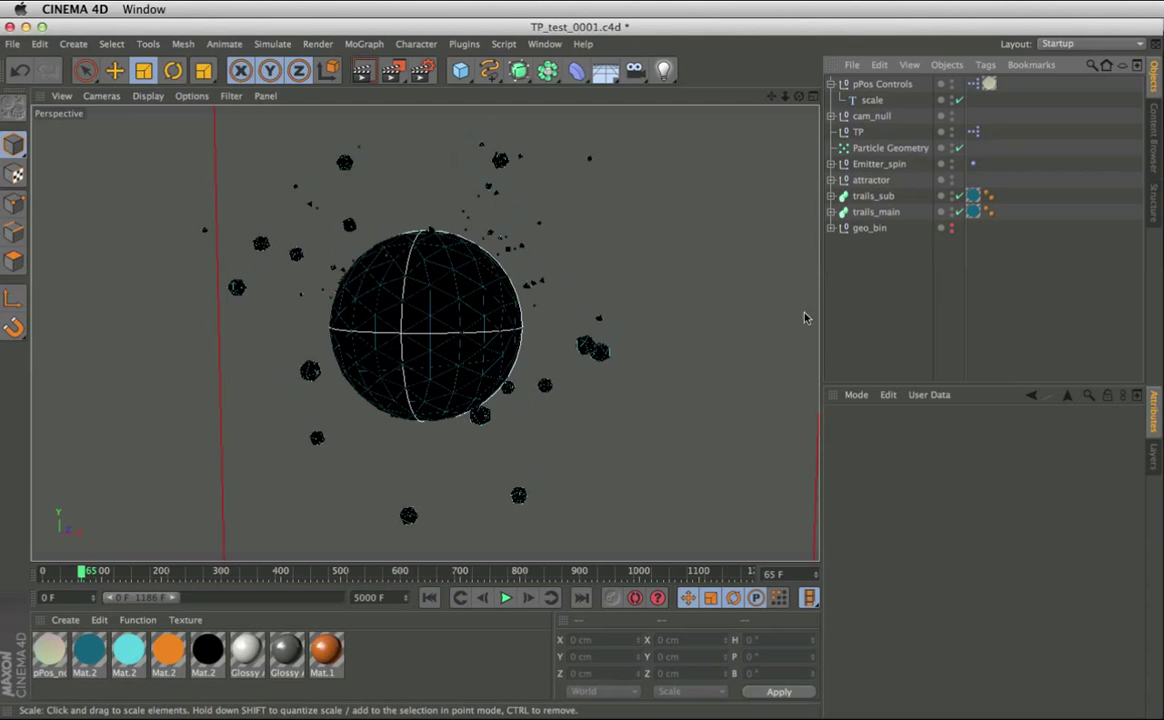
Delete the scale text object under pPos Controls and select the null's pPos_nonfloat texture tag.
left_click(880, 84)
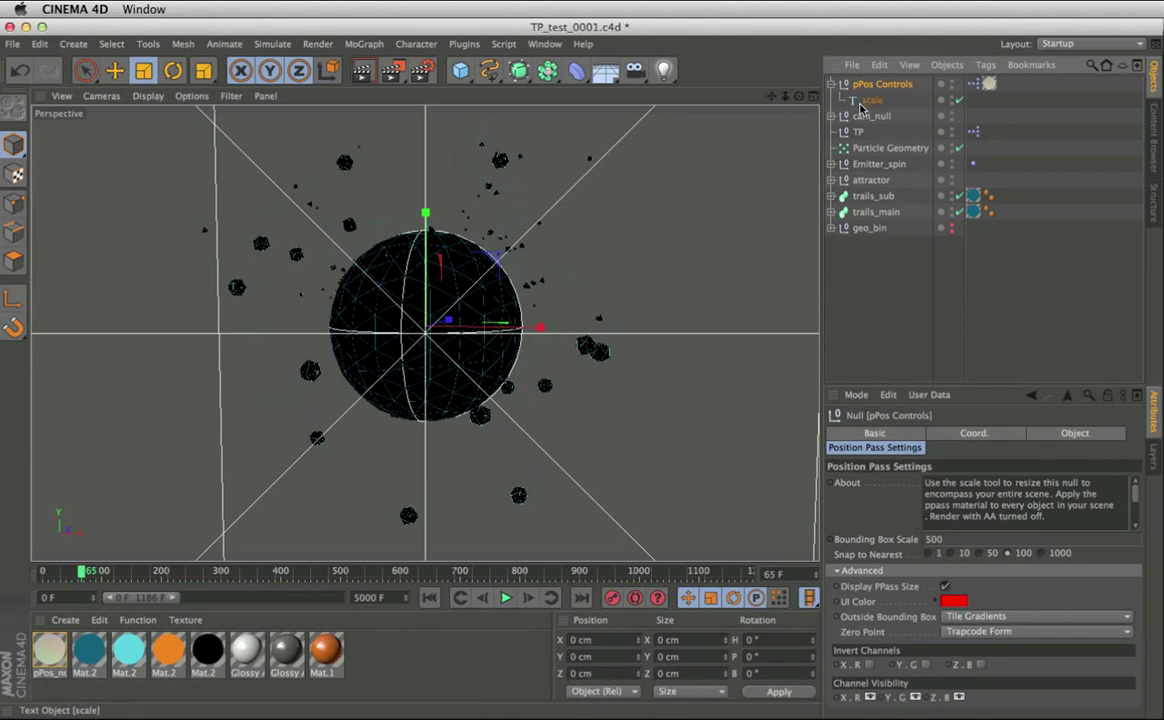
key("Delete")
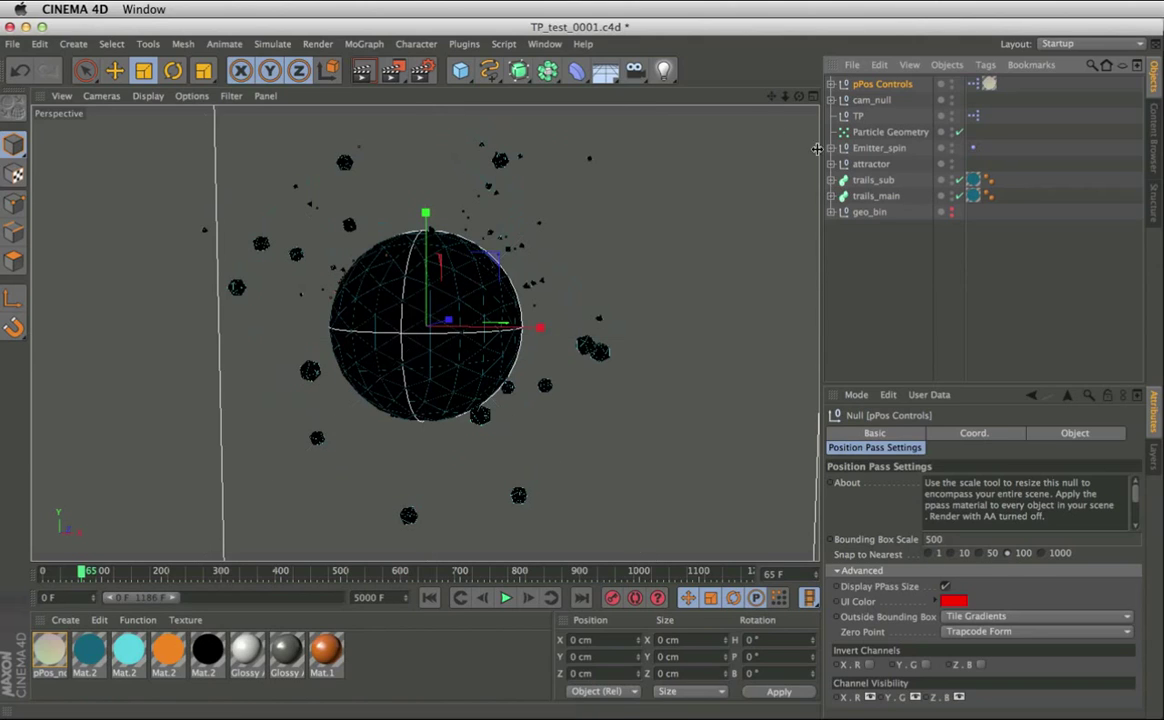
left_click(883, 280)
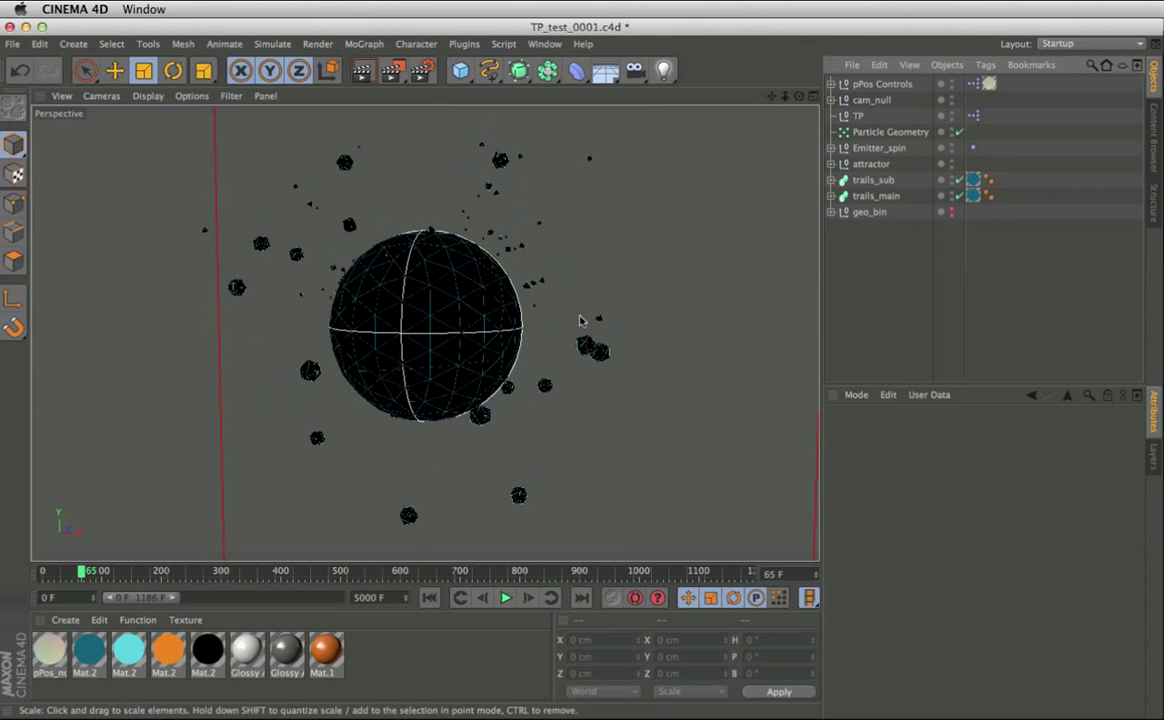
left_click(988, 85)
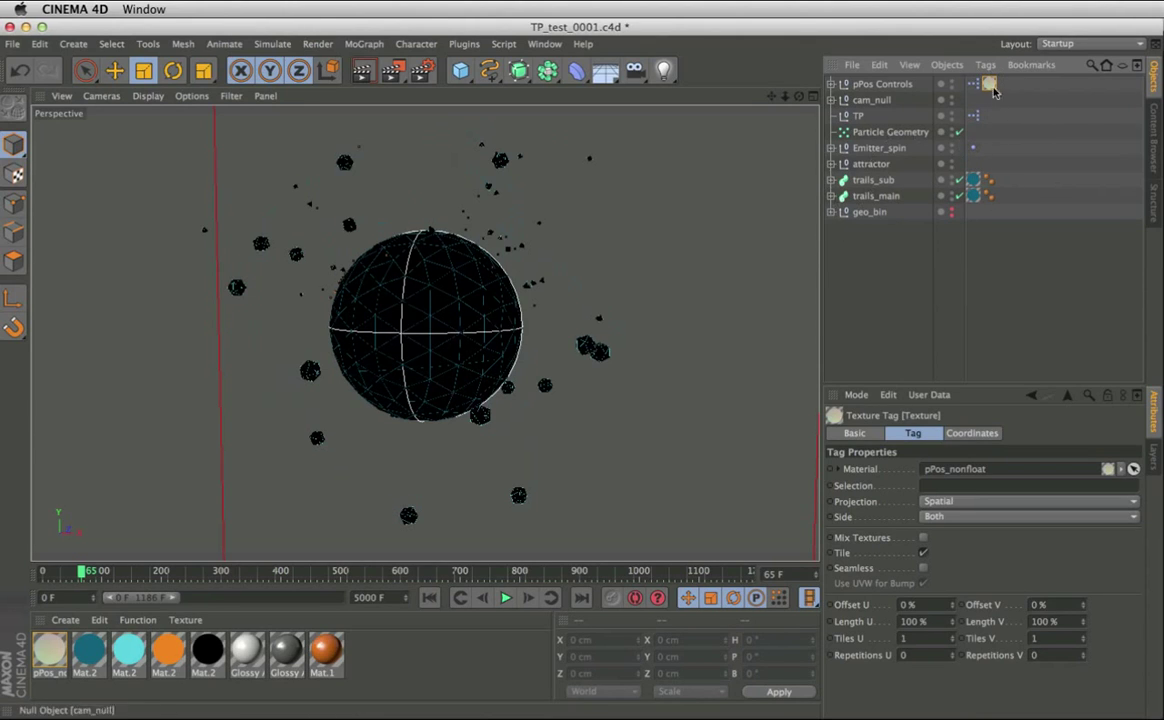
Copy the pPos_nonfloat texture tag onto trails, planet, Pyramid.1, Atom Array and the Platonic debris.
mouse_move(989, 84)
left_mouse_down()
mouse_move(918, 185)
mouse_move(1005, 181)
mouse_move(1005, 196)
left_mouse_up()
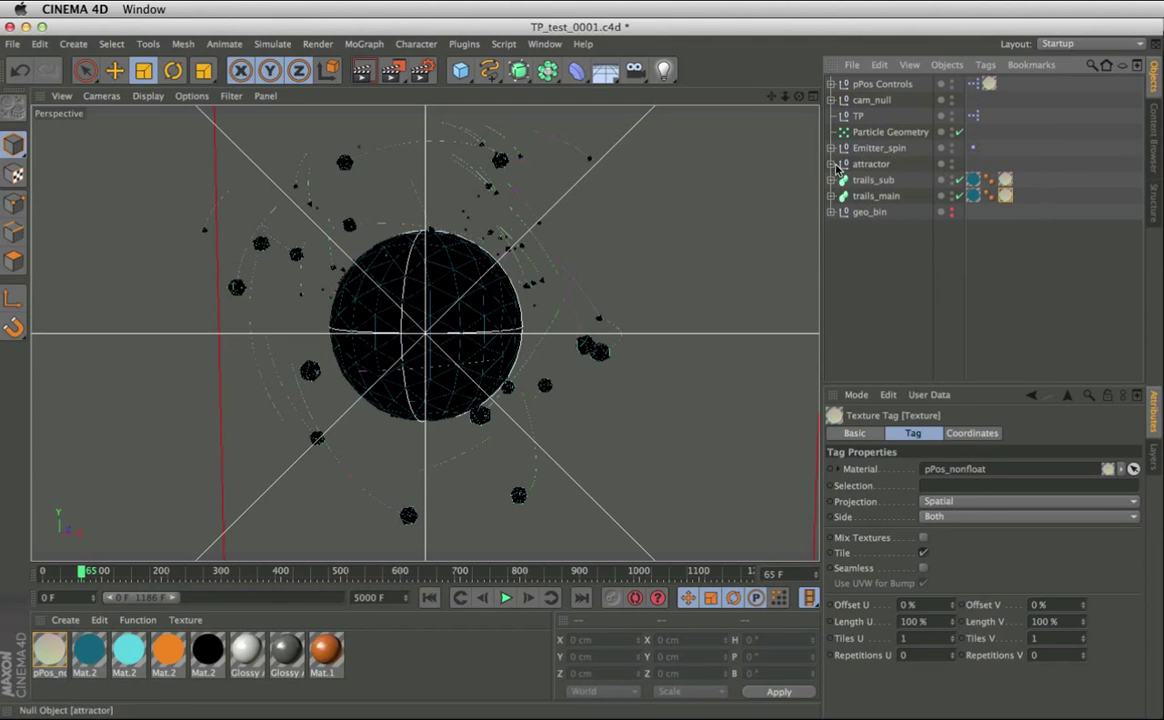
left_click(830, 164)
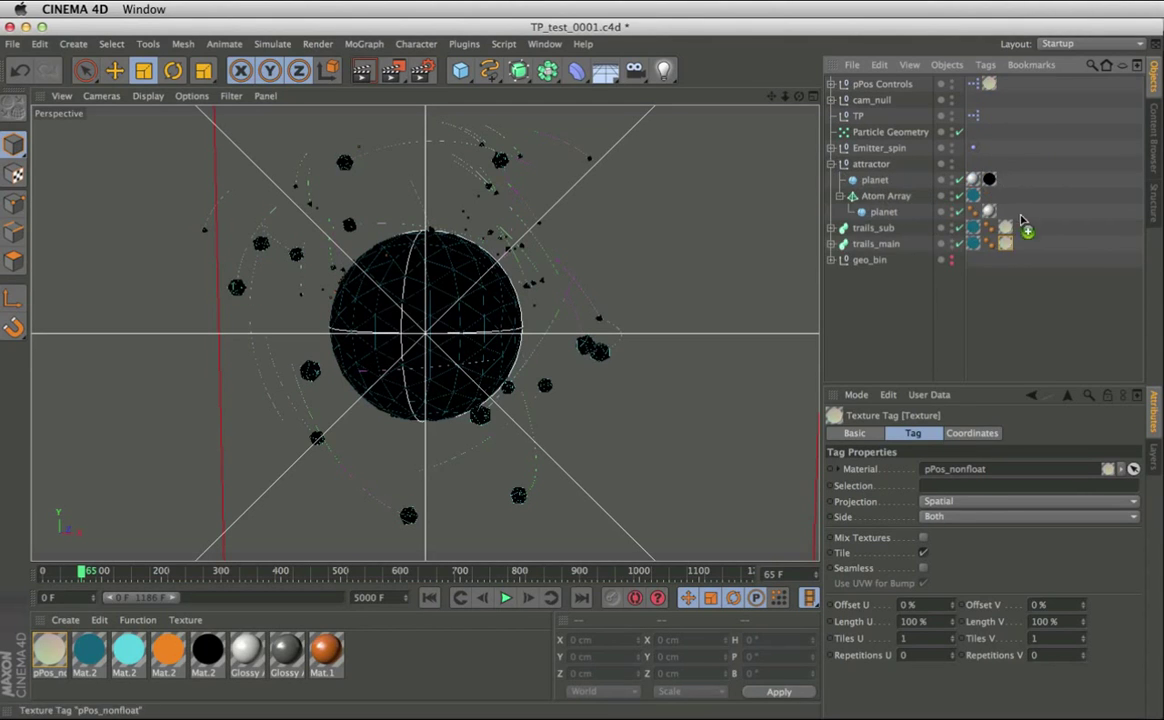
left_click_drag(1007, 213, 1005, 180, "ctrl")
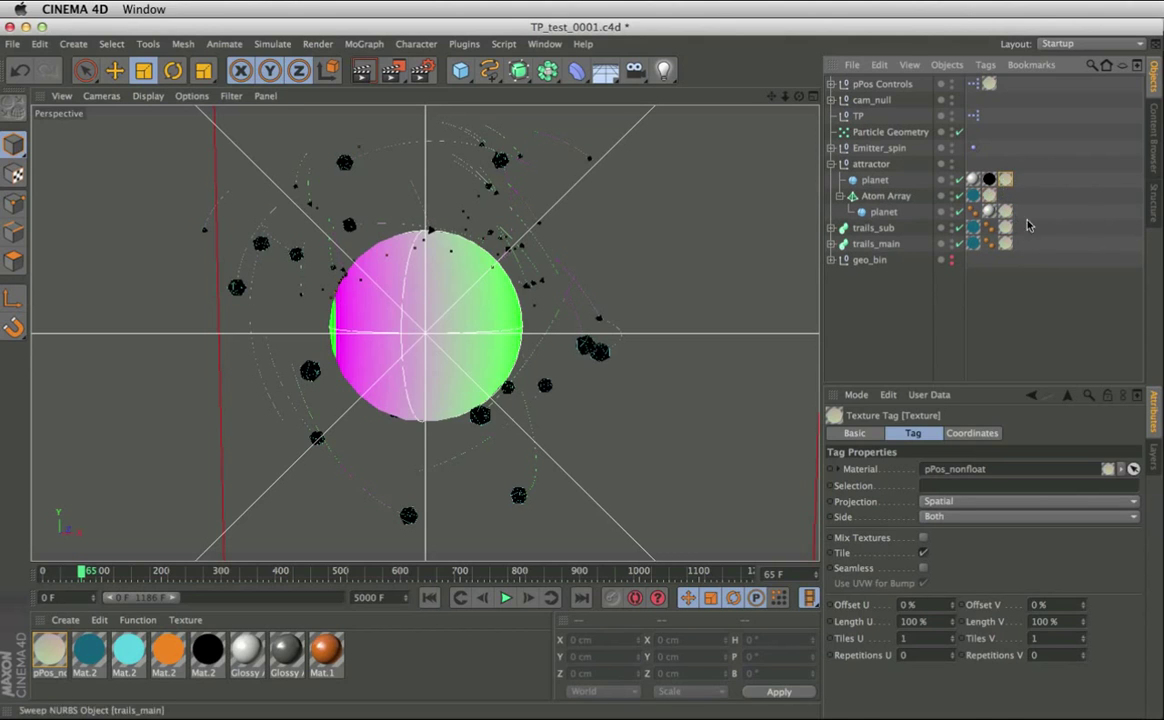
left_click(830, 260)
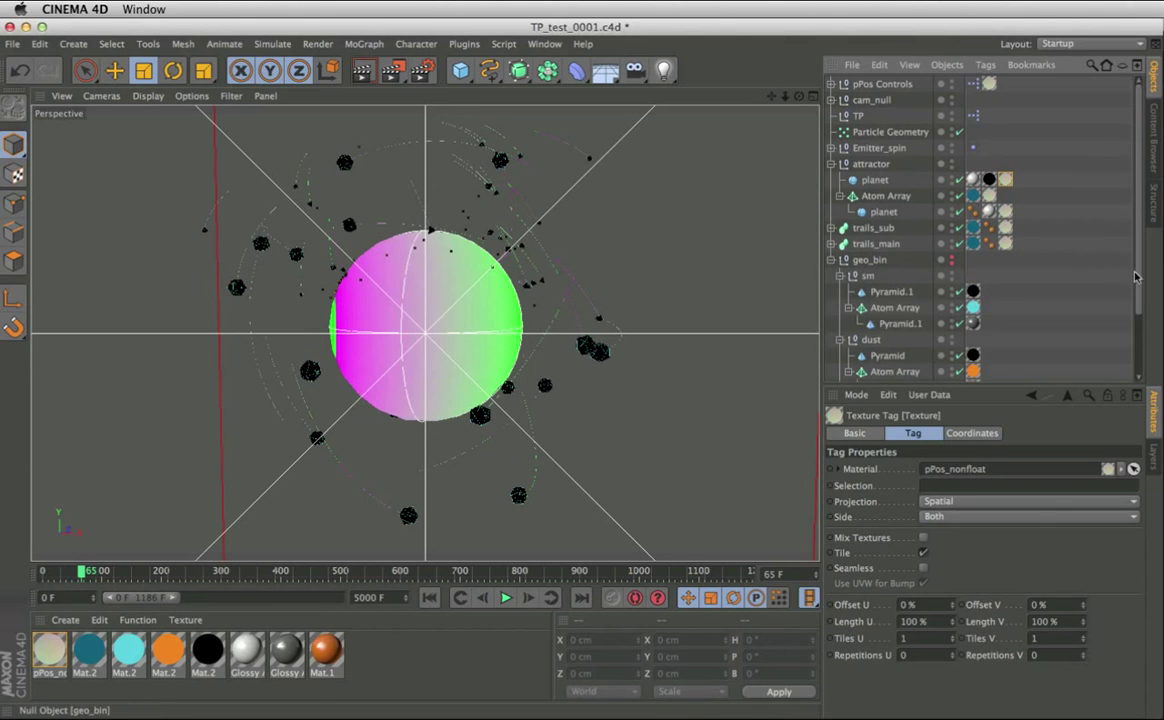
scroll(1143, 270, "down", 3)
scroll(1143, 270, "down", 2)
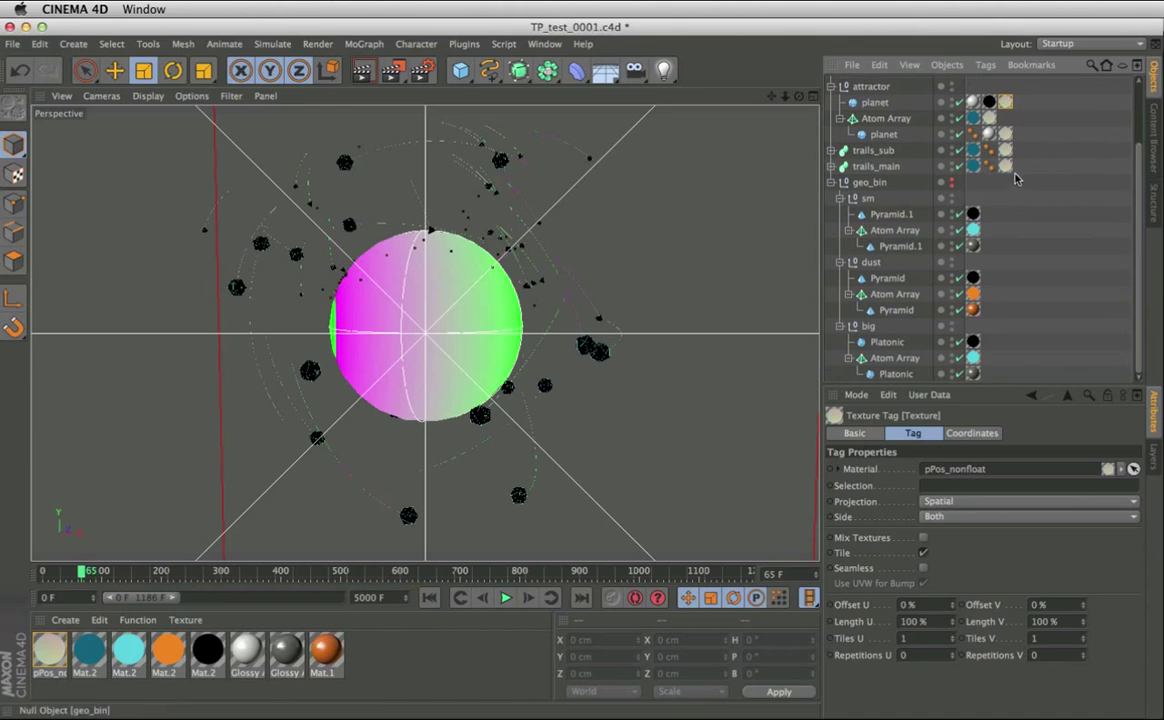
left_click_drag(1005, 210, 989, 310, "ctrl")
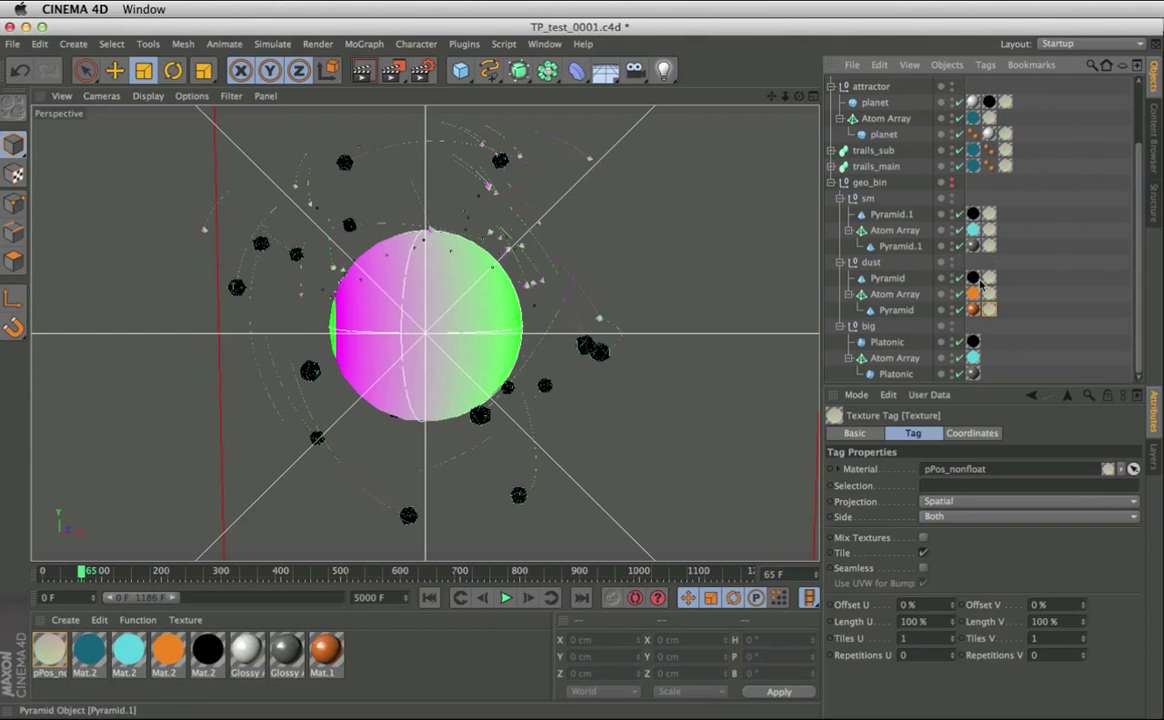
left_click_drag(989, 279, 990, 342, "ctrl")
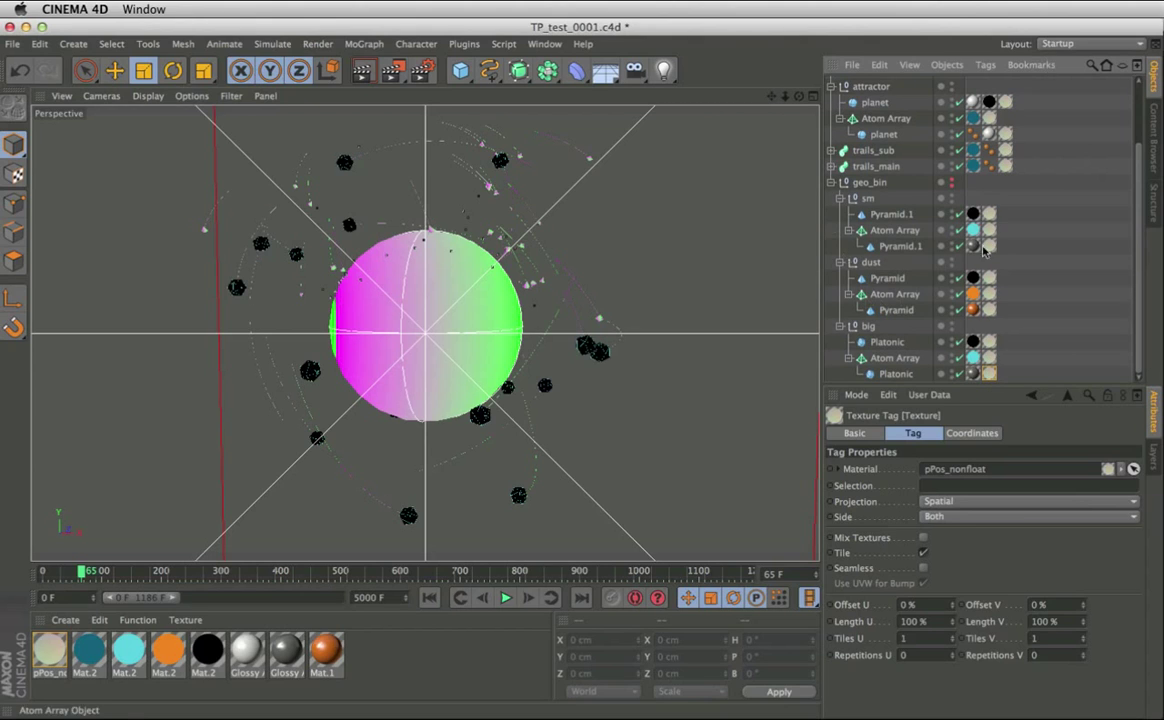
left_click(1040, 250)
scroll(1090, 250, "up", 3)
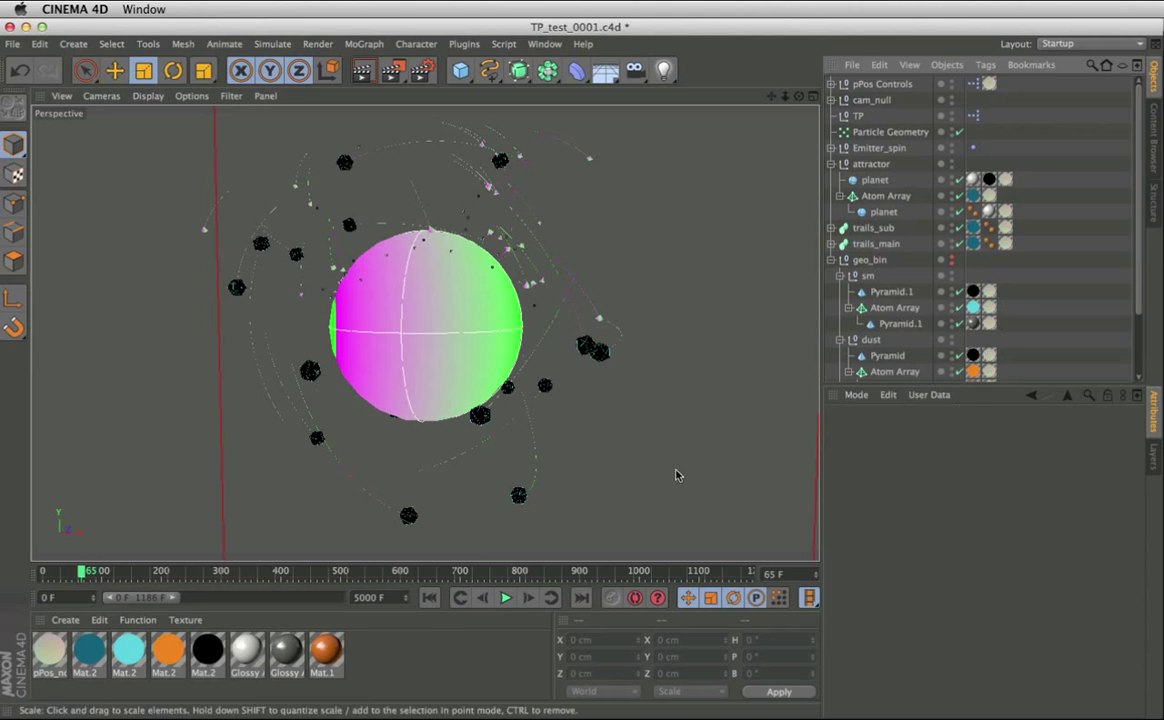
Replay the animation from frame 0, stop at frame 26, and render that frame.
left_click(429, 597)
left_click(505, 597)
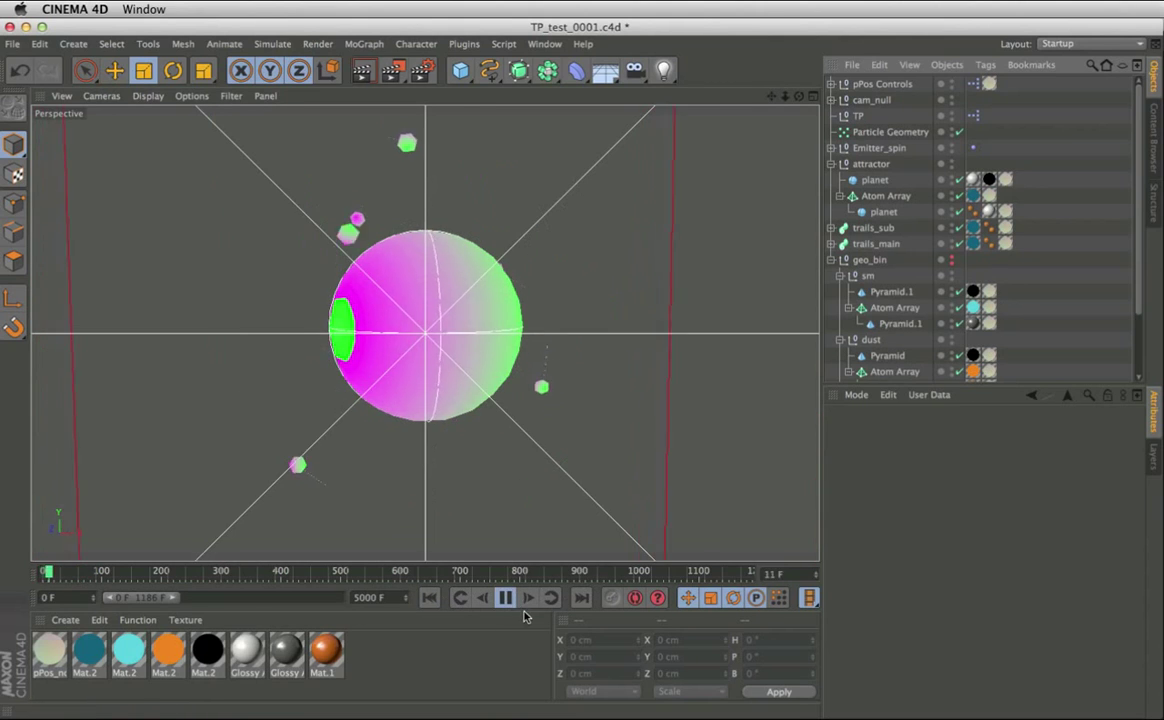
left_click(506, 598)
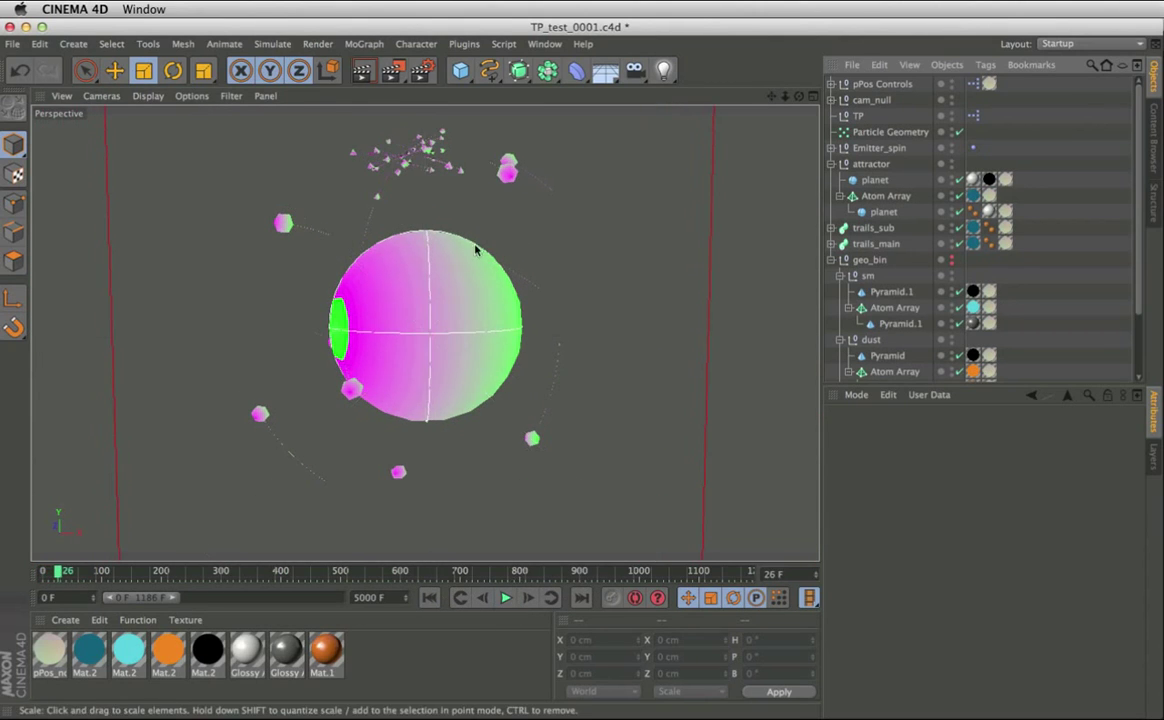
left_click(361, 70)
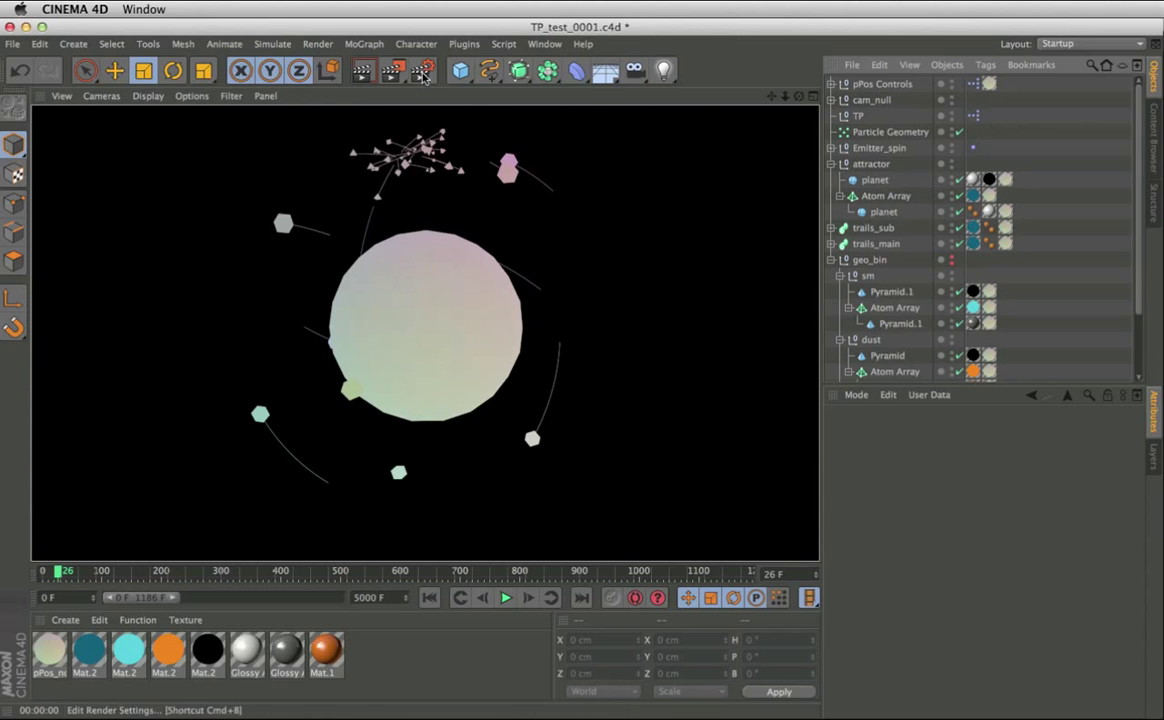
Set render Anti-Aliasing to None and re-render frame 26.
left_click(392, 69)
left_click(233, 281)
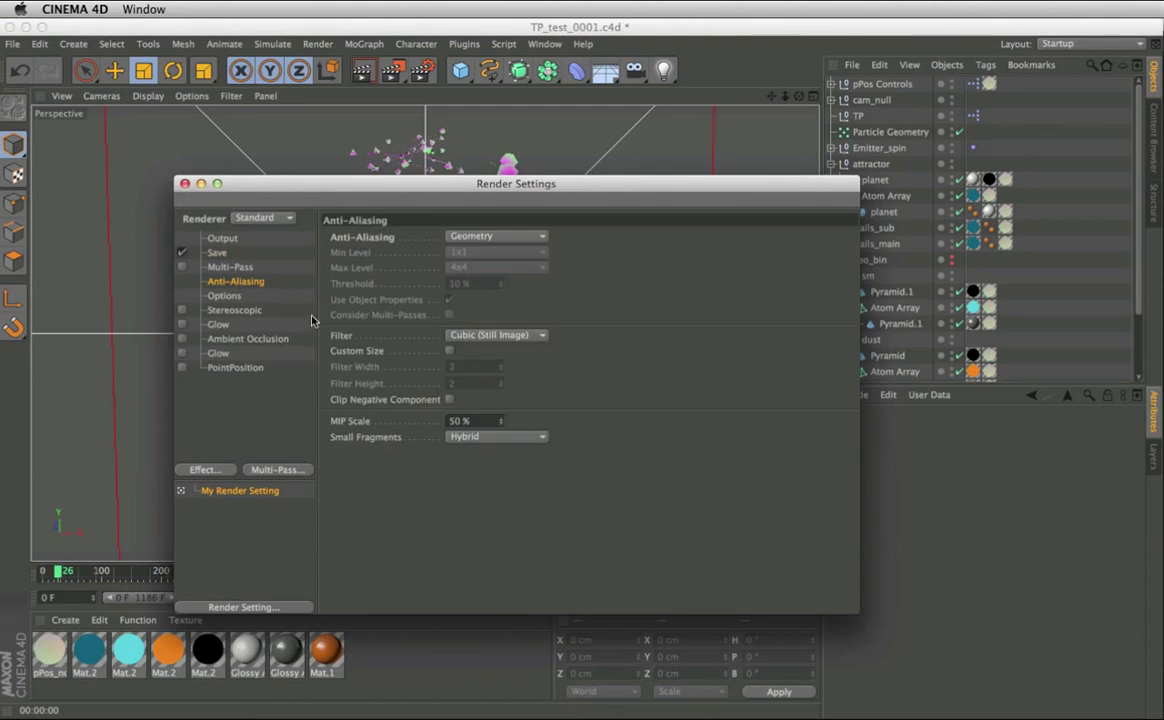
left_click(501, 239)
left_click(476, 250)
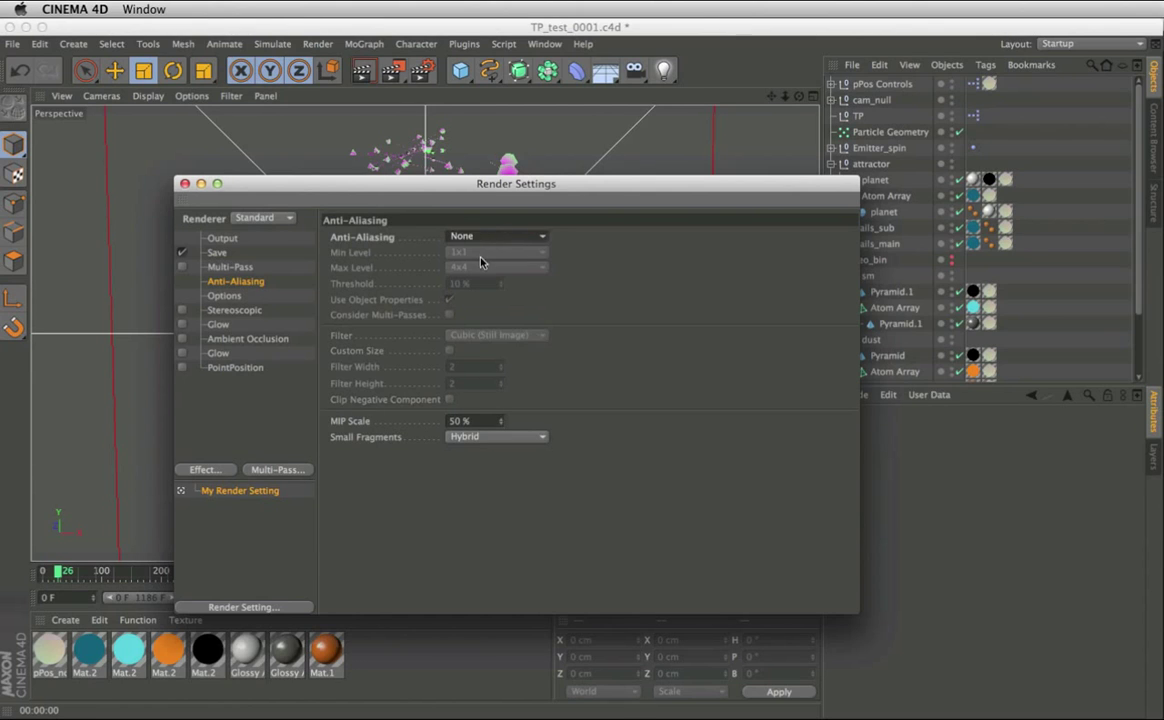
left_click(184, 183)
left_click(362, 69)
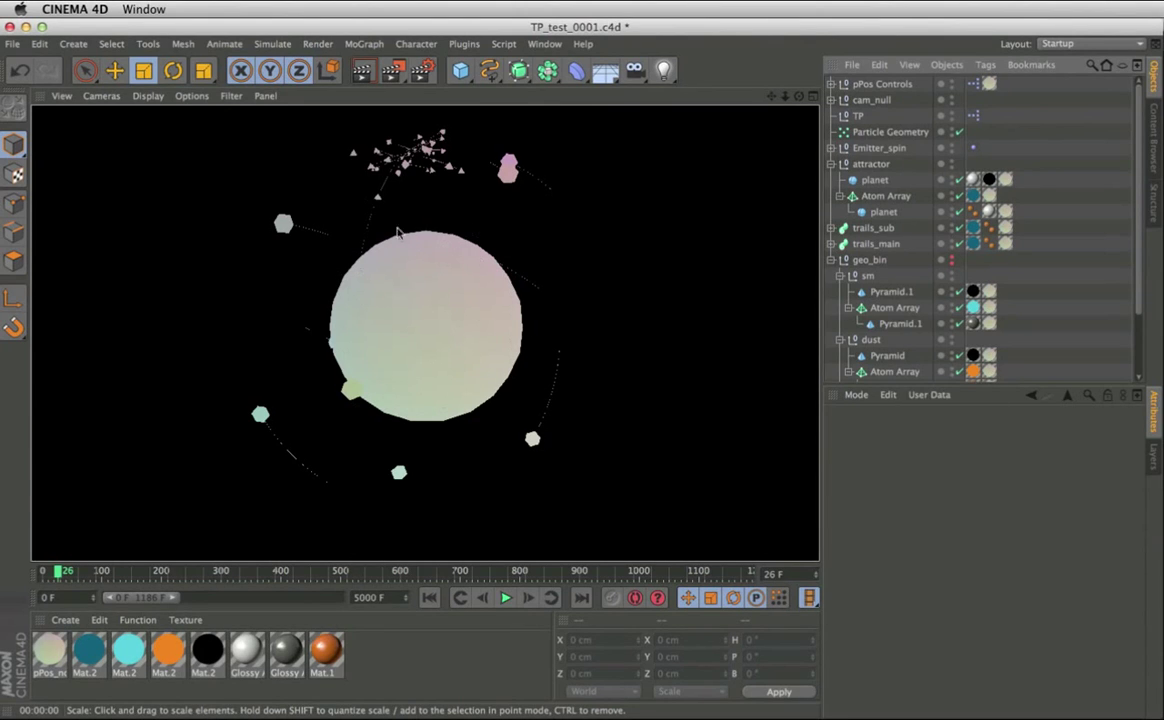
In the four-view layout, scale the pPos Controls bounding box down to 300 around the scene.
left_click(813, 97)
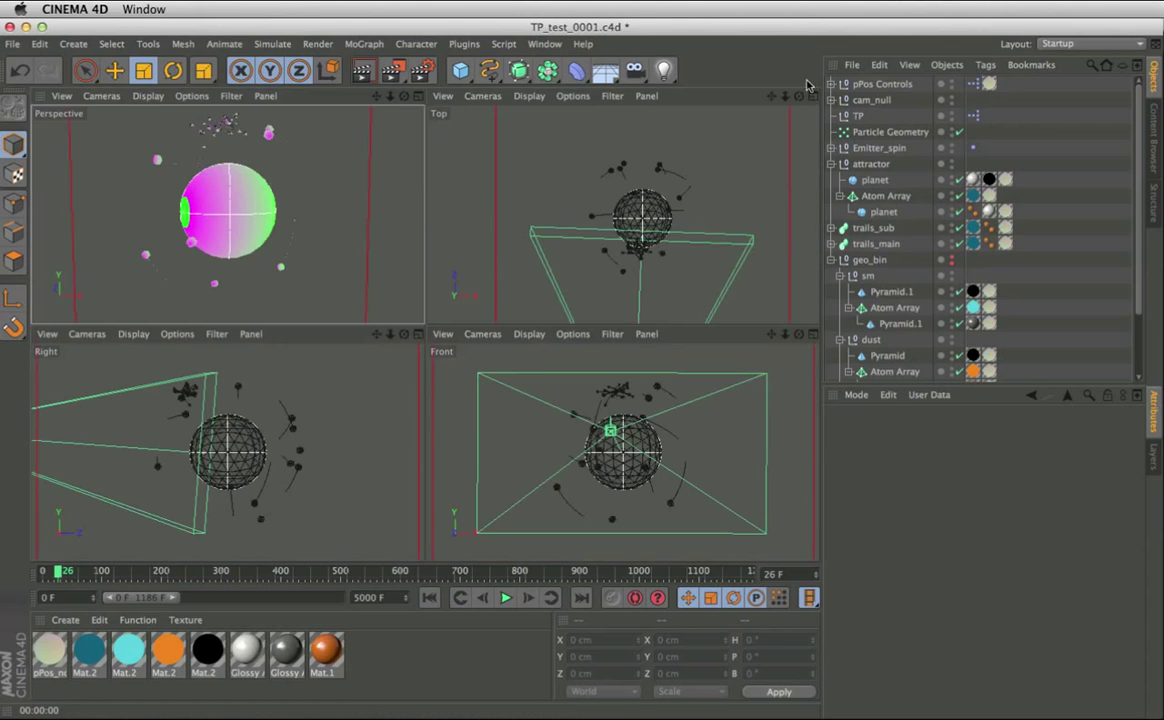
scroll(678, 218, "down", 5)
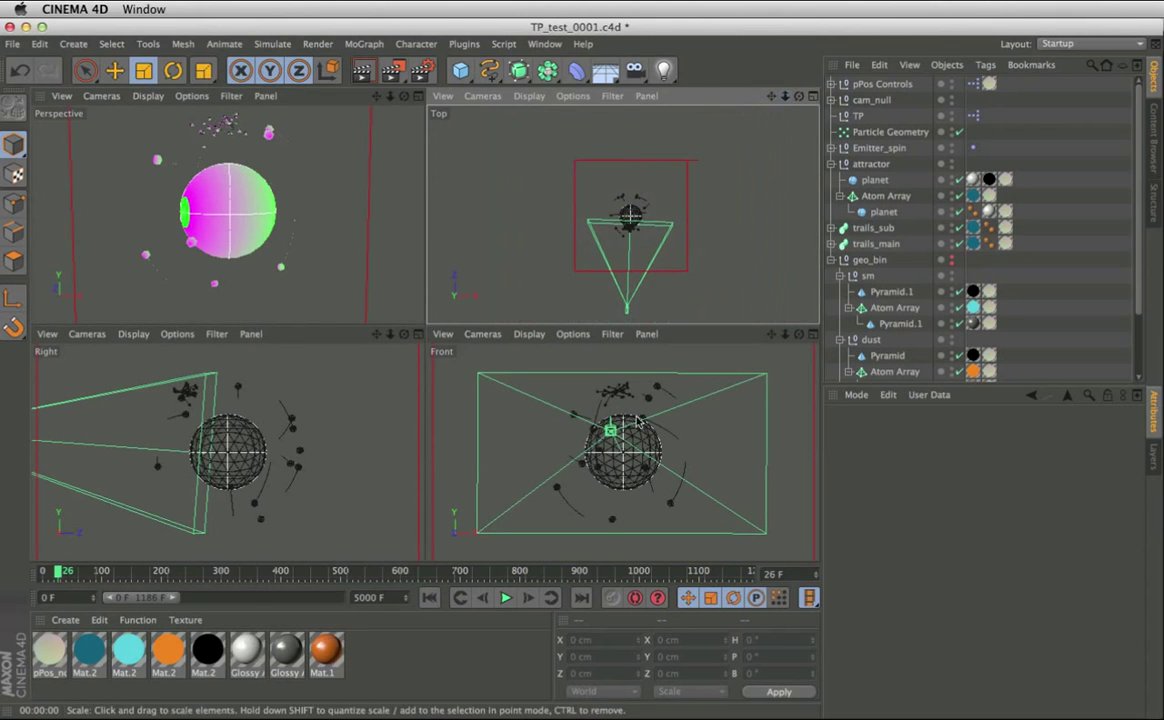
scroll(624, 388, "down", 5)
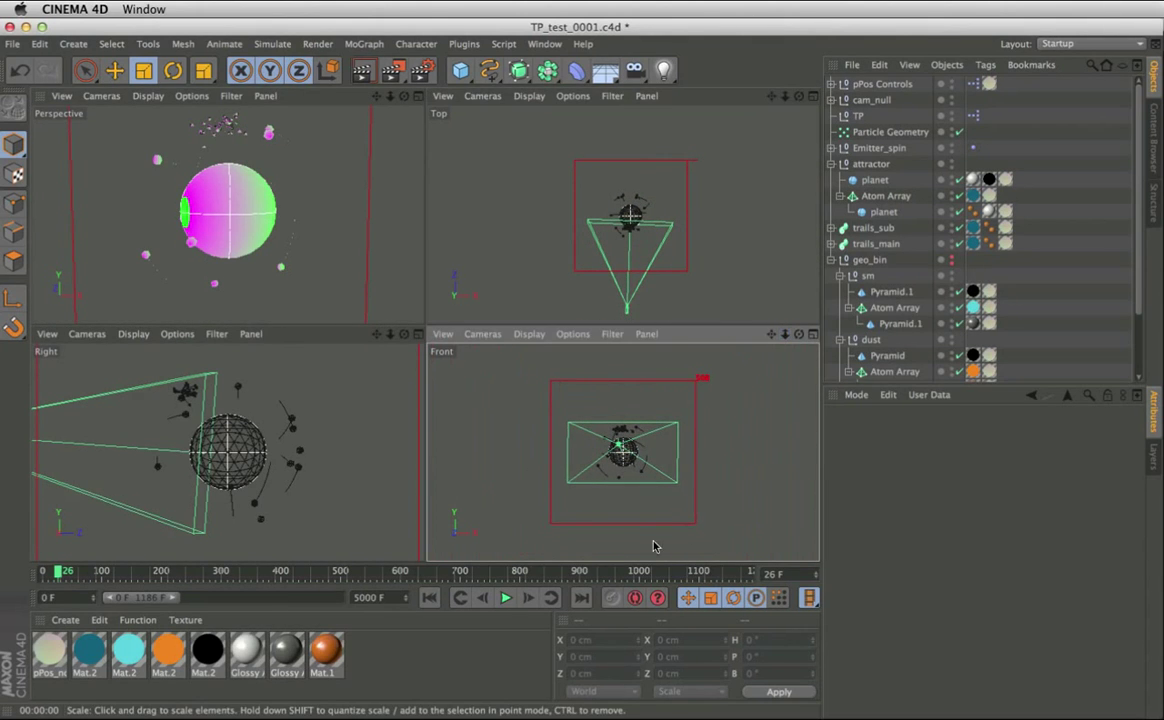
left_click(877, 84)
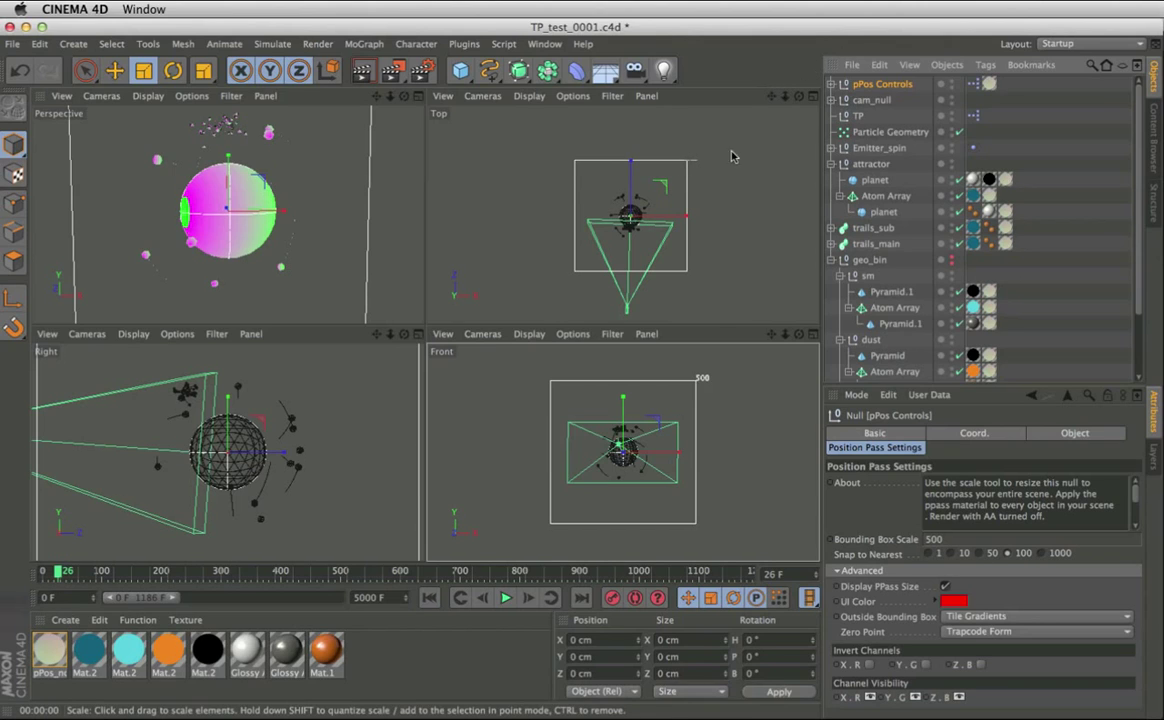
mouse_move(668, 138)
left_mouse_down()
mouse_move(575, 296)
mouse_move(477, 349)
mouse_move(560, 300)
left_mouse_up()
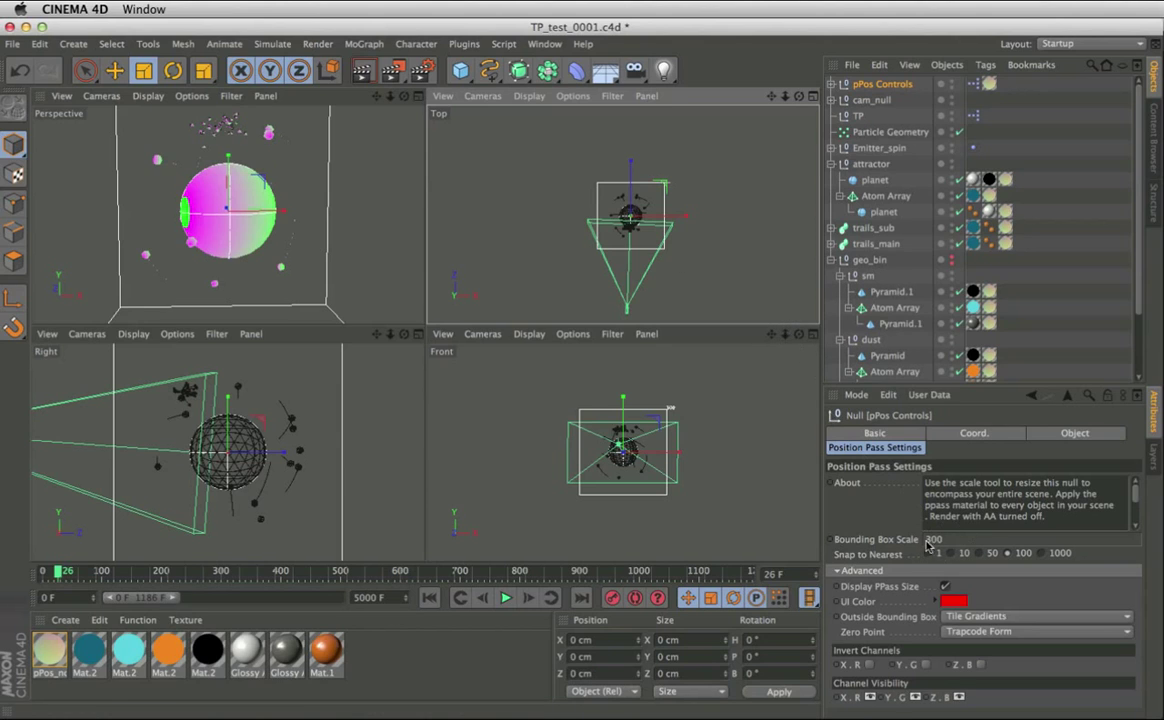
Maximize the Perspective view, render a preview of the position colours, and reopen Render Settings.
left_click_drag(771, 336, 840, 277)
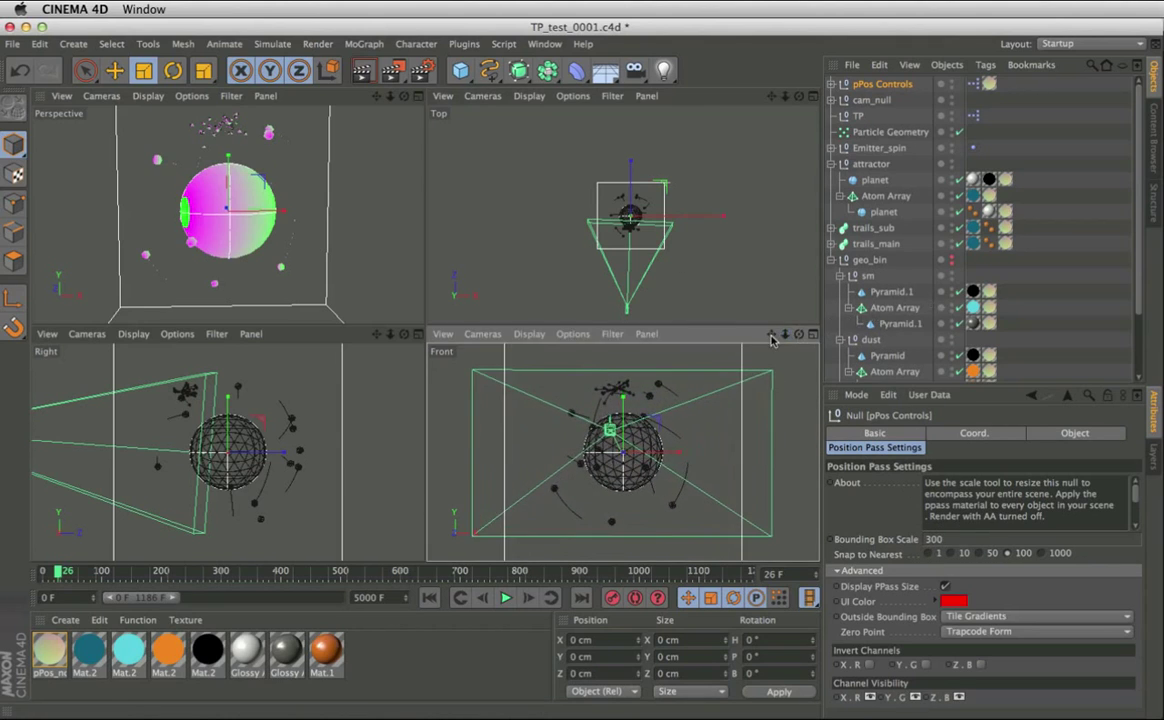
left_click_drag(771, 340, 731, 394)
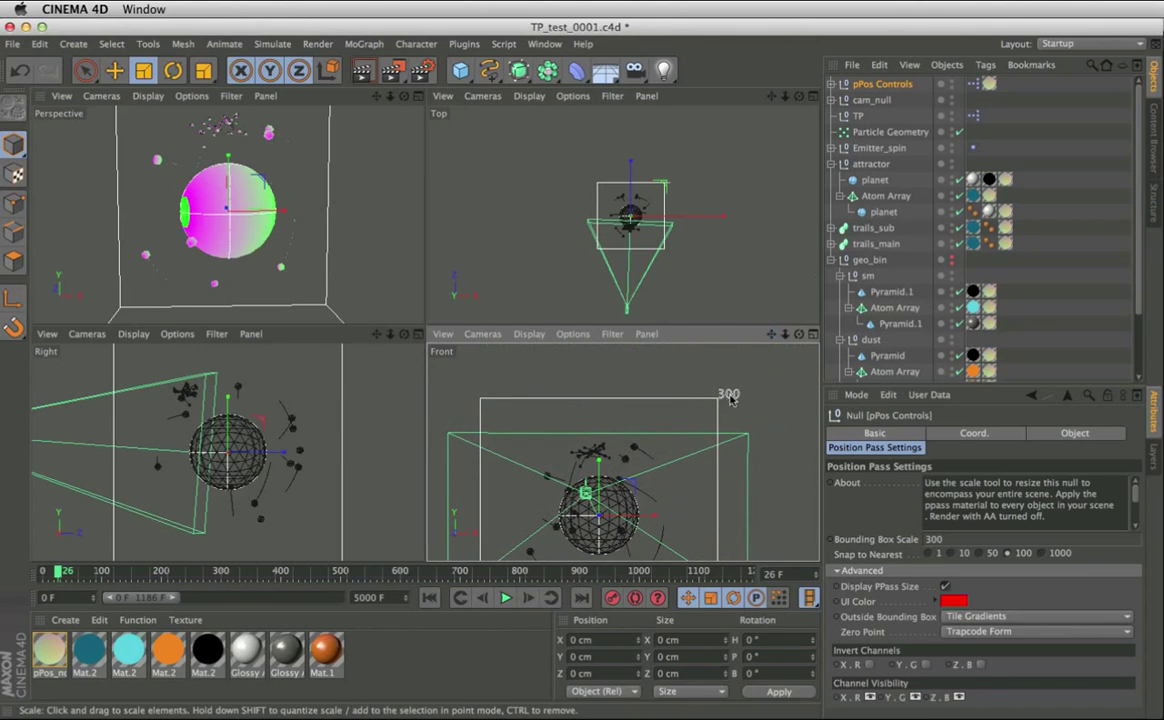
left_click_drag(771, 334, 771, 315)
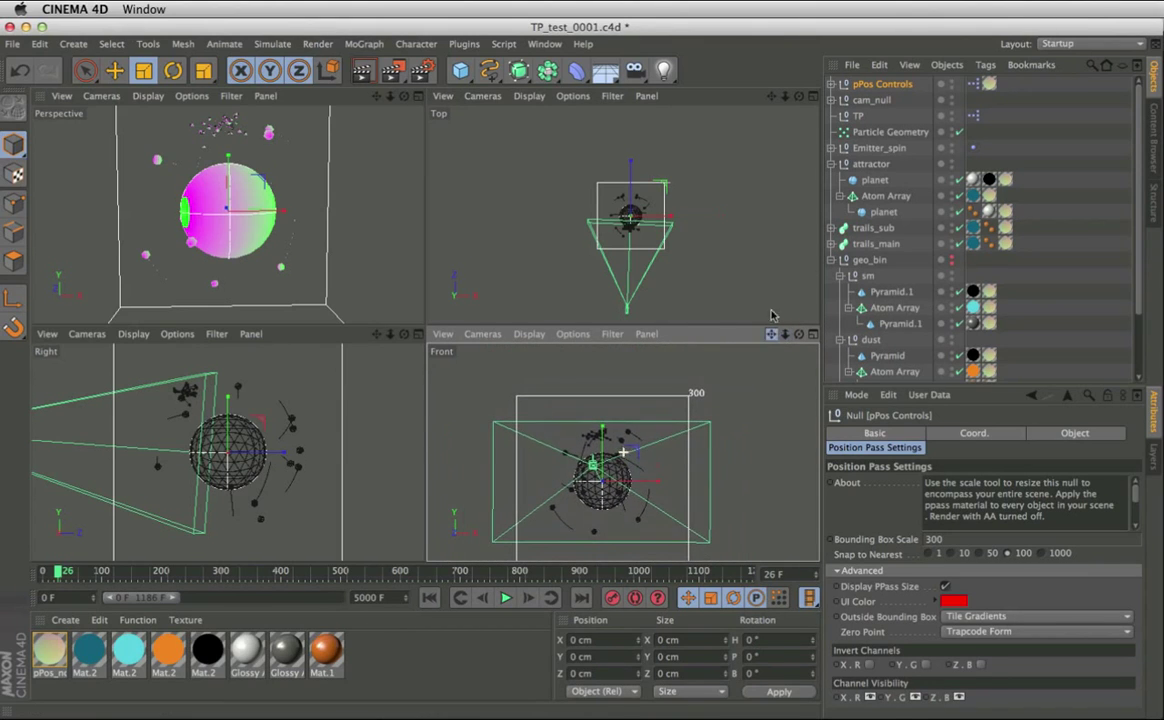
key("F1")
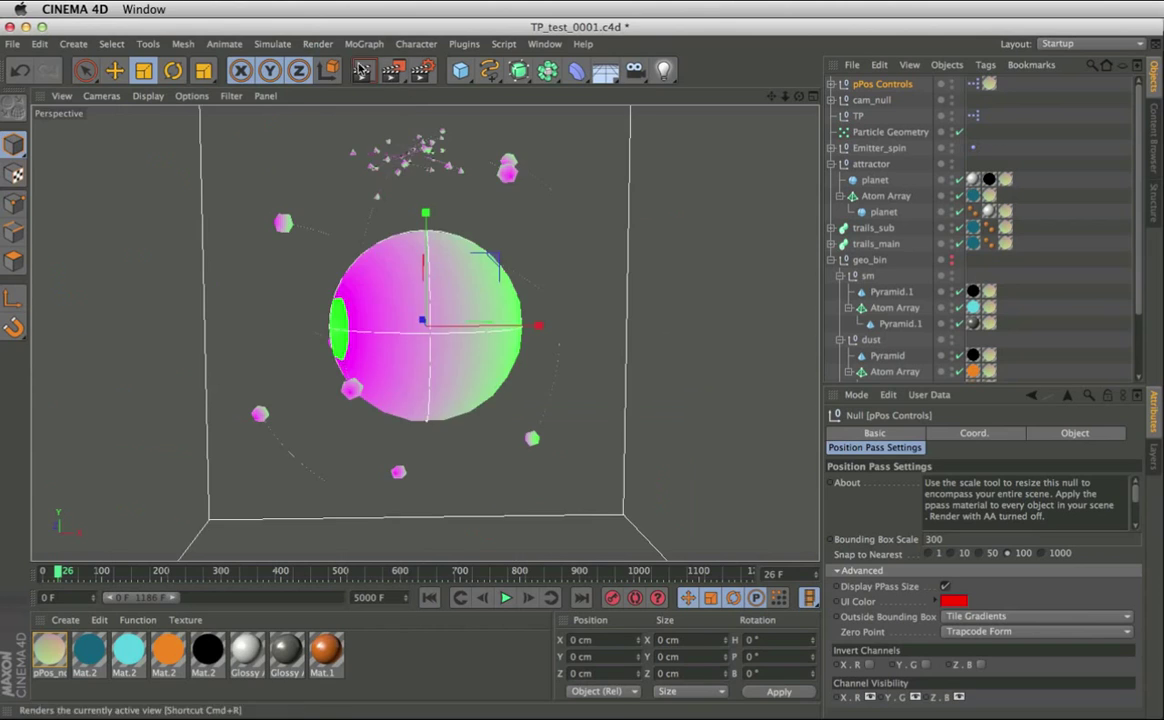
left_click(362, 70)
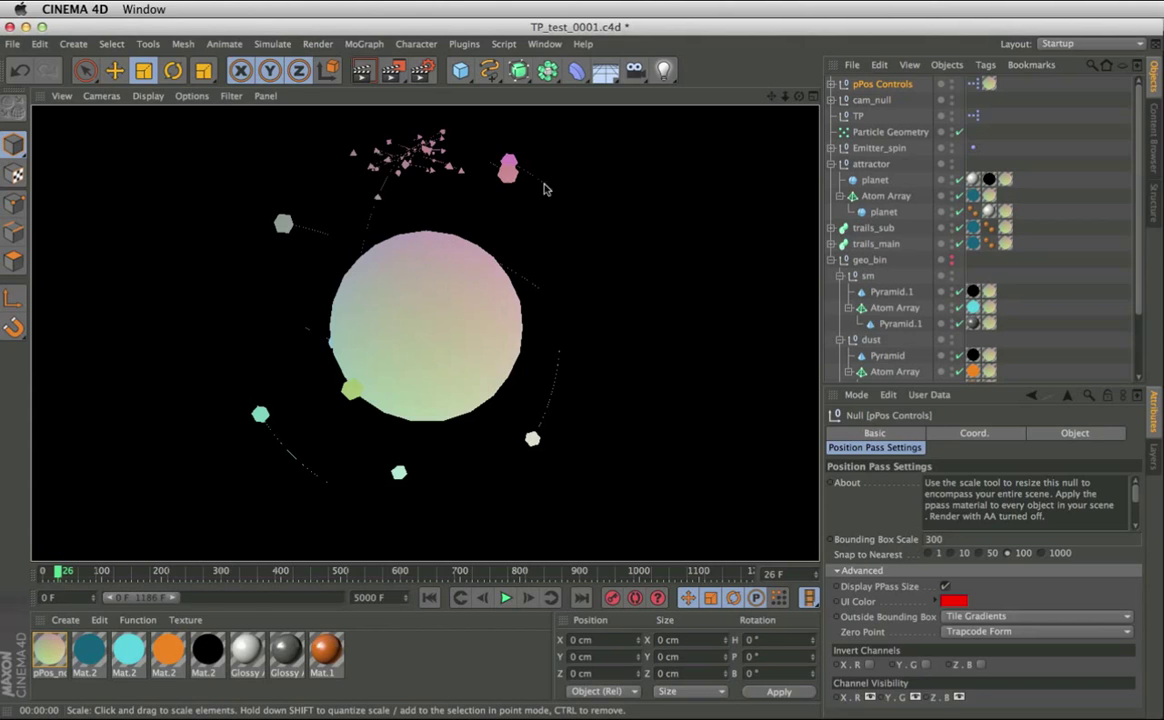
left_click(420, 70)
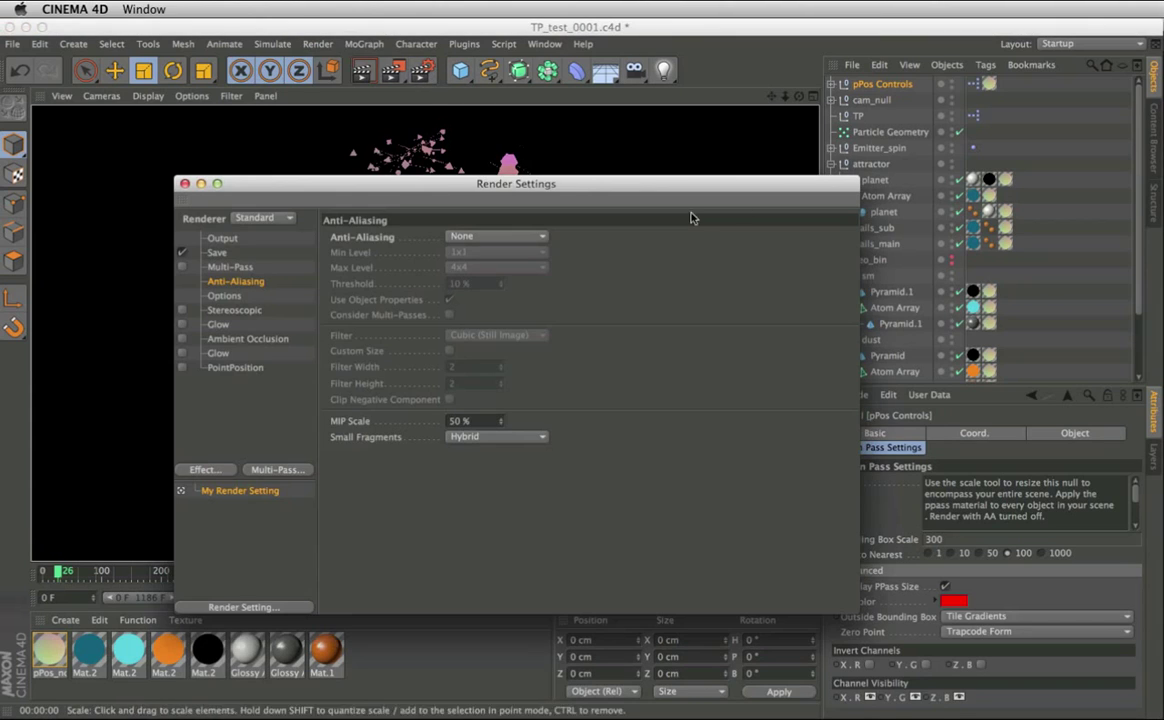
In the Save settings, try TIFF (PSD Layers) output and toggle the colour profile between sRGB and linear.
left_click(217, 252)
double_click(804, 267)
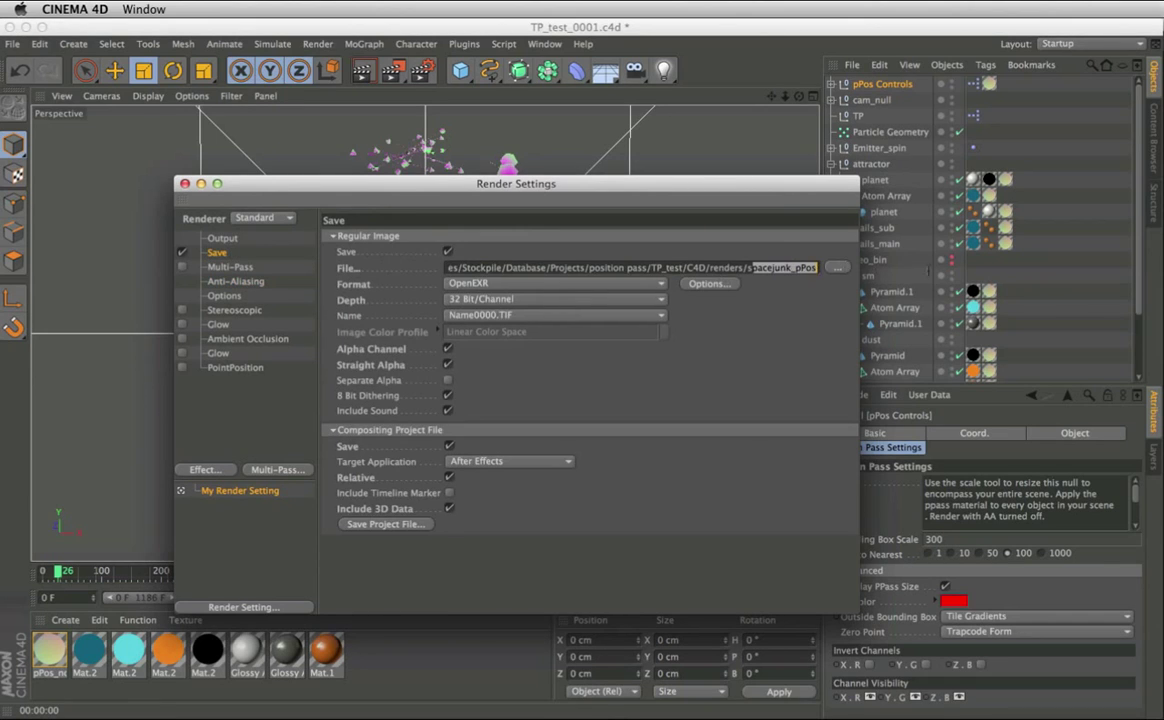
left_click(804, 267)
left_click(480, 284)
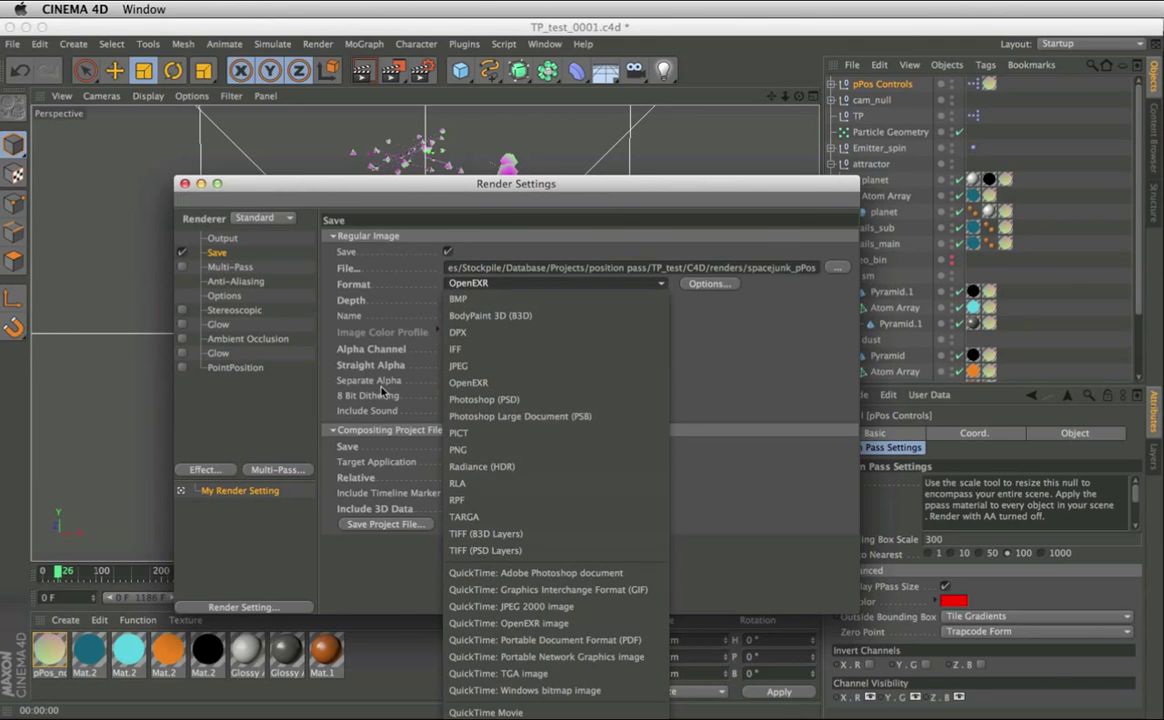
left_click(385, 302)
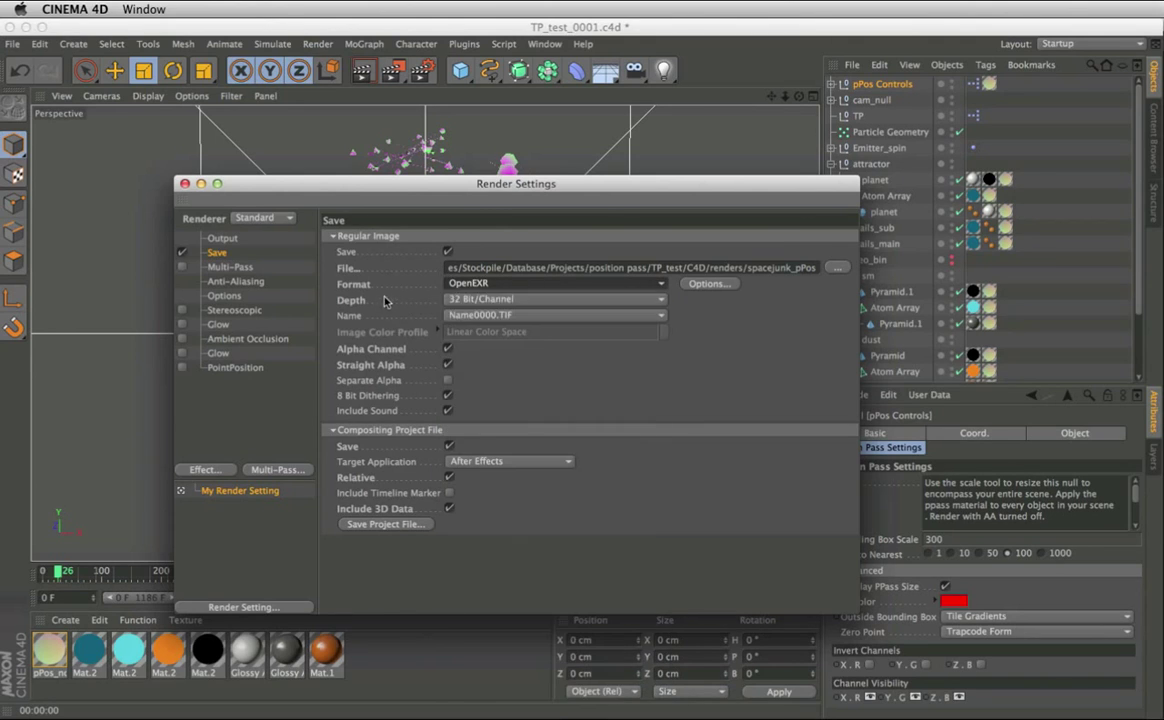
left_click(542, 282)
left_click(540, 491)
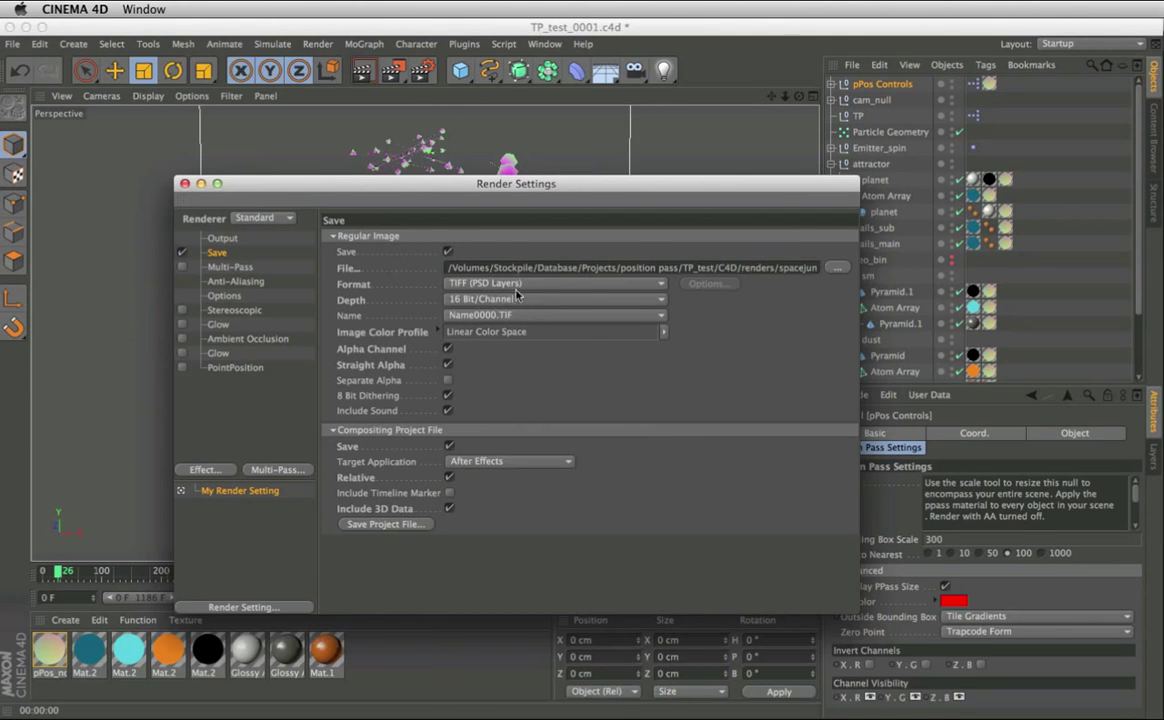
left_click(663, 332)
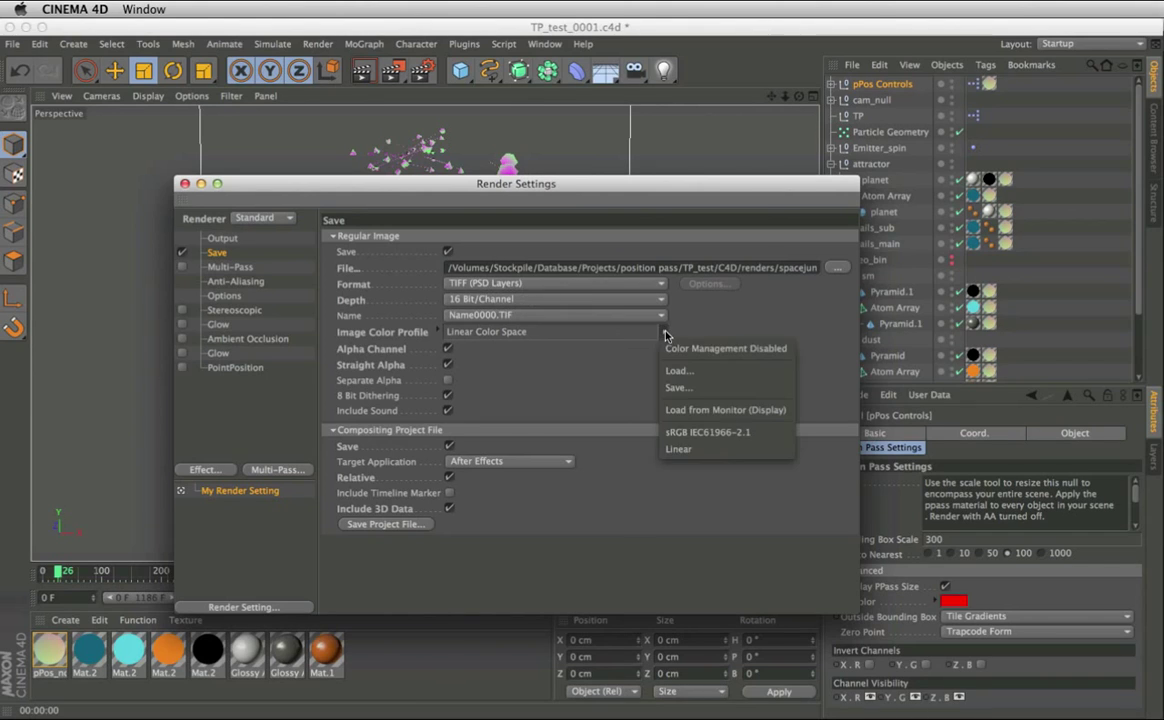
left_click(704, 429)
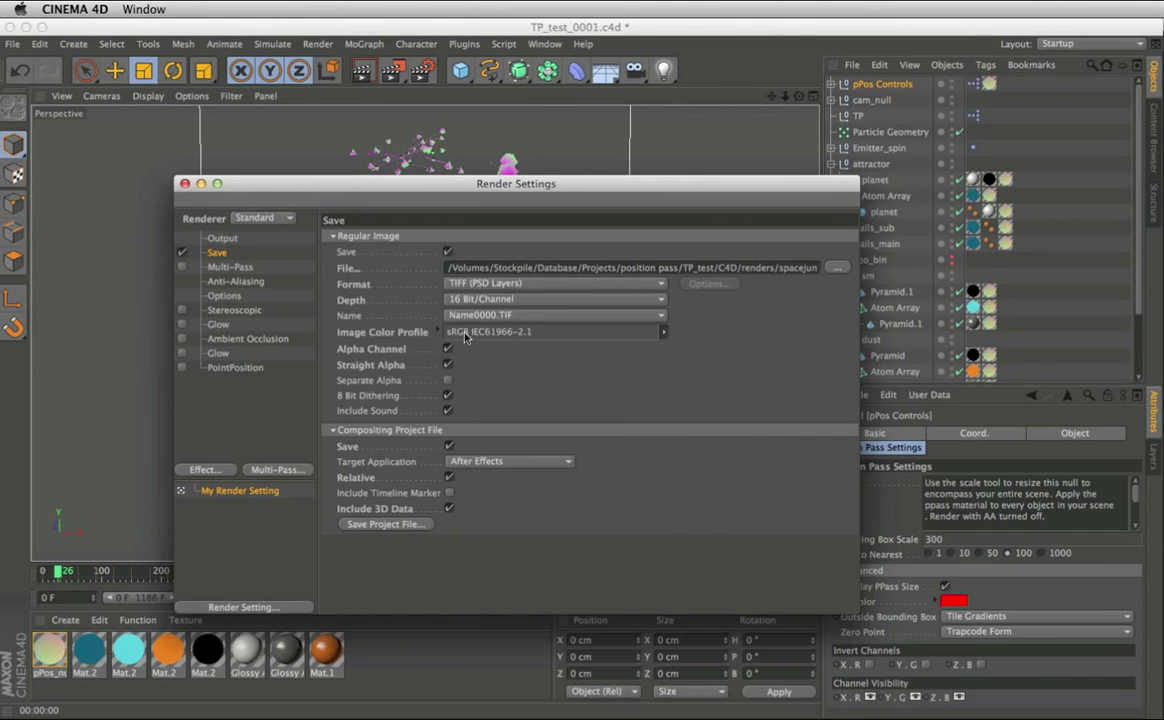
left_click(663, 332)
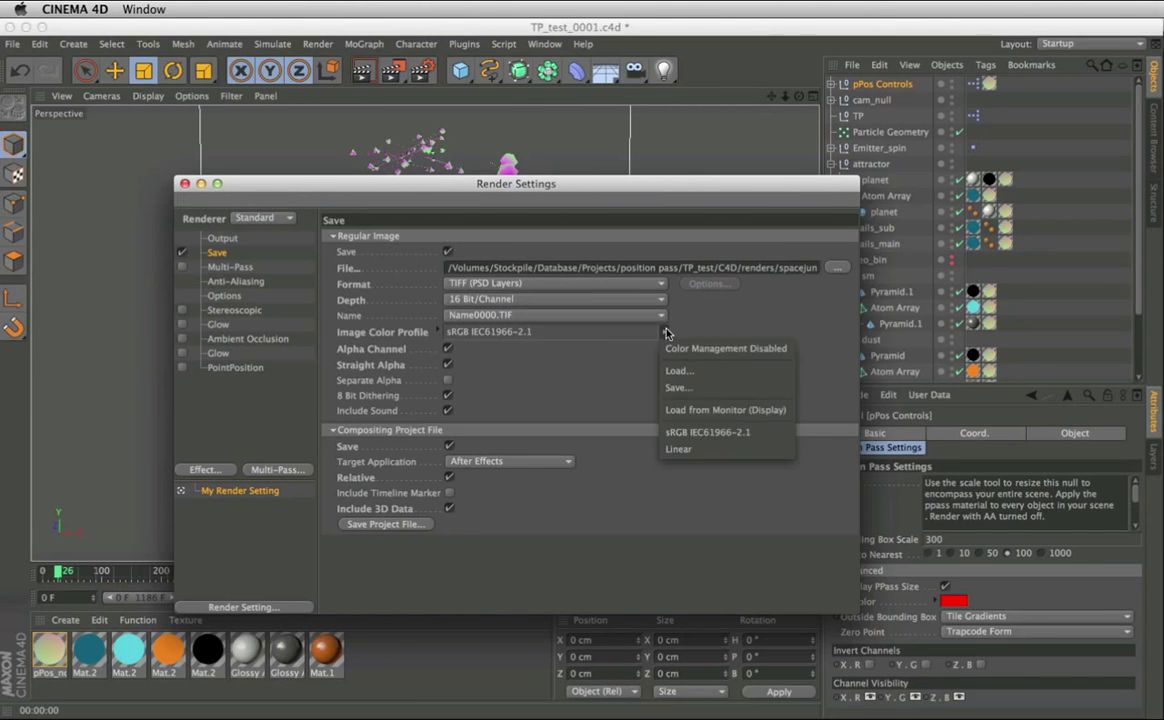
left_click(700, 452)
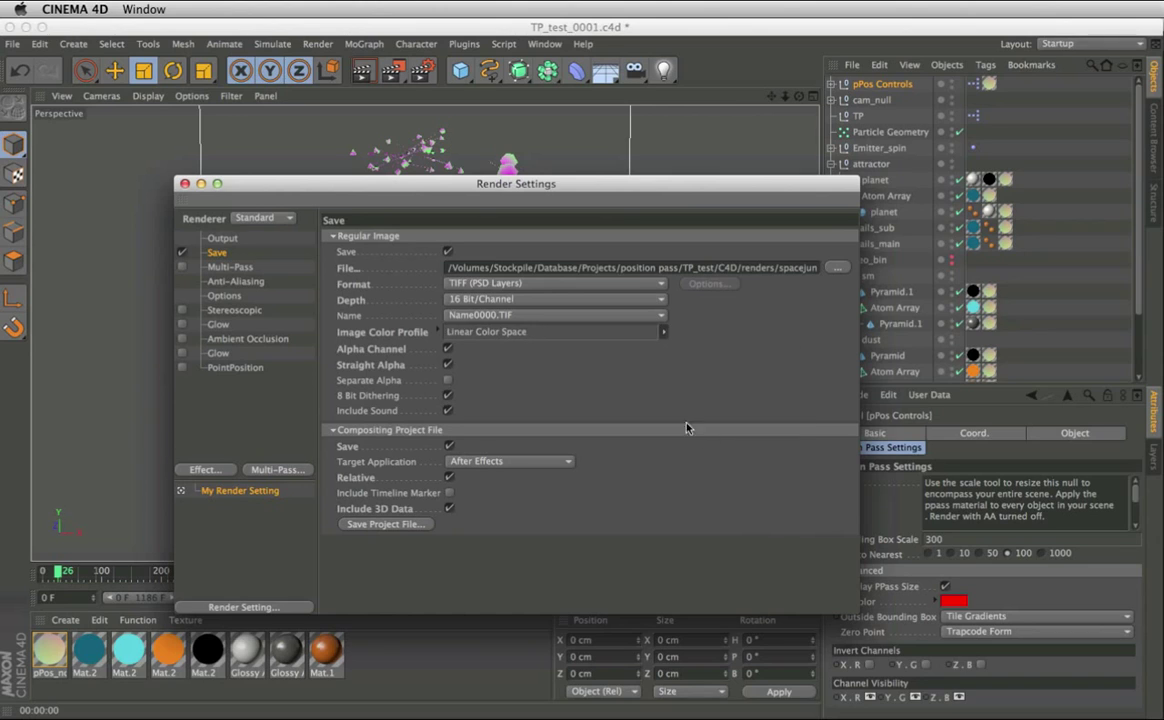
Set the format to 32-bit OpenEXR, disable the compositing project file, and render to Picture Viewer.
left_click(508, 300)
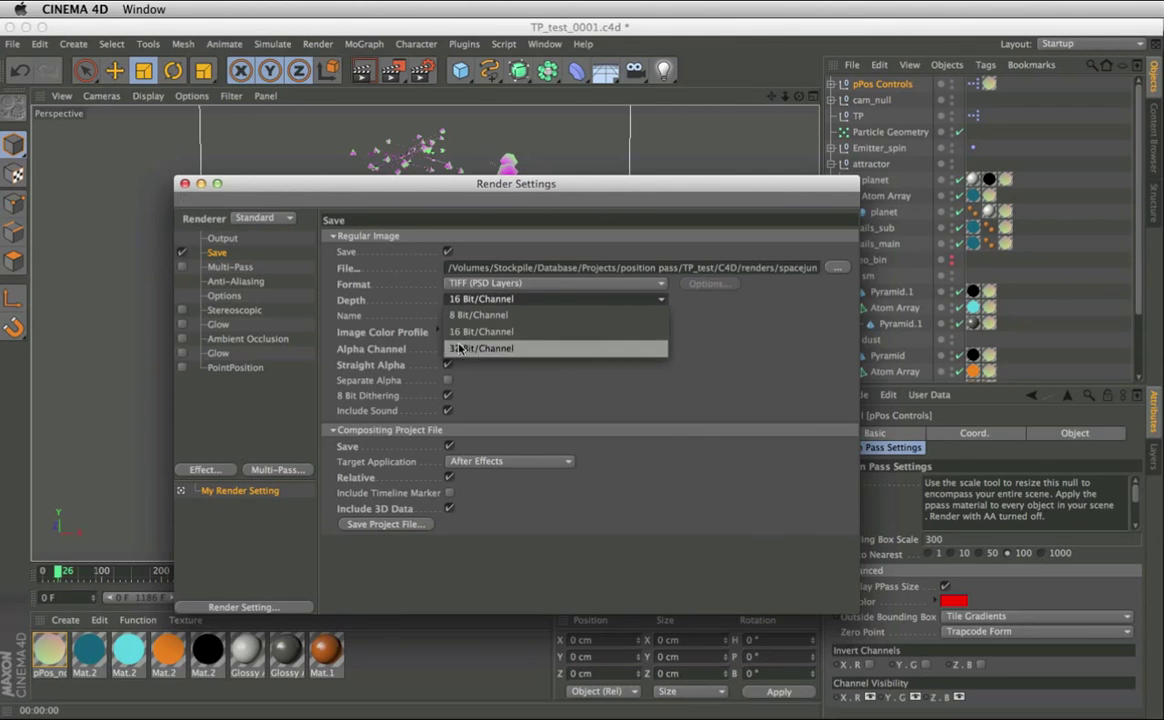
left_click(452, 331)
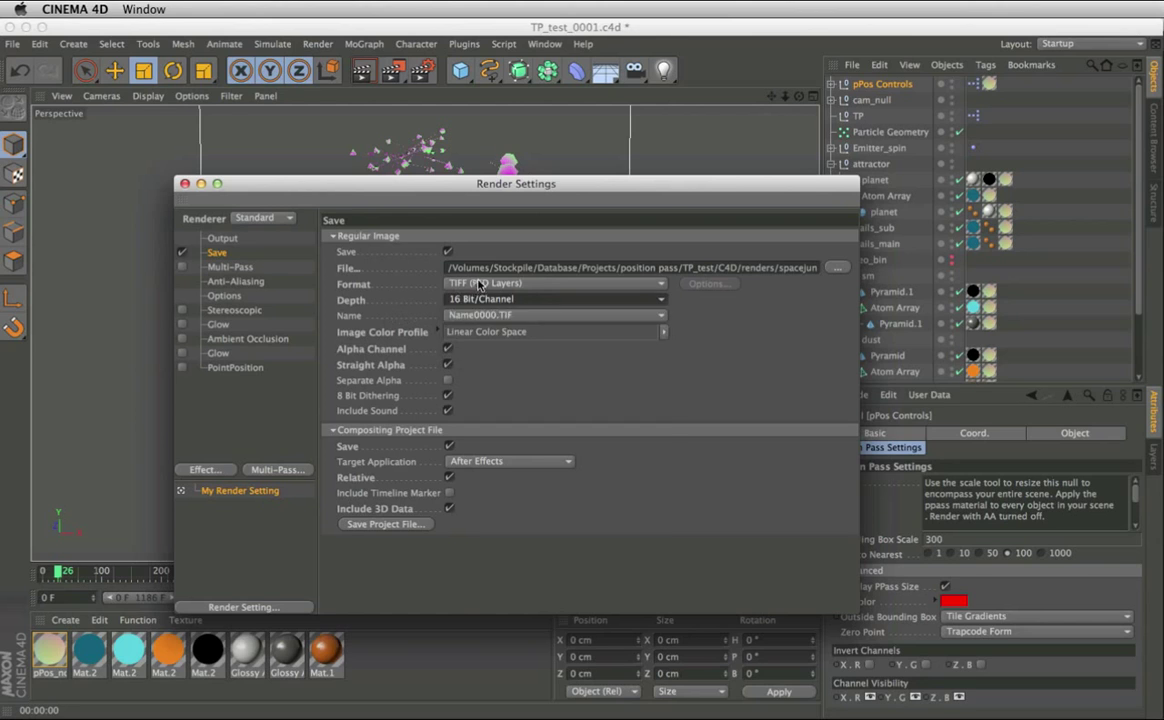
left_click(484, 284)
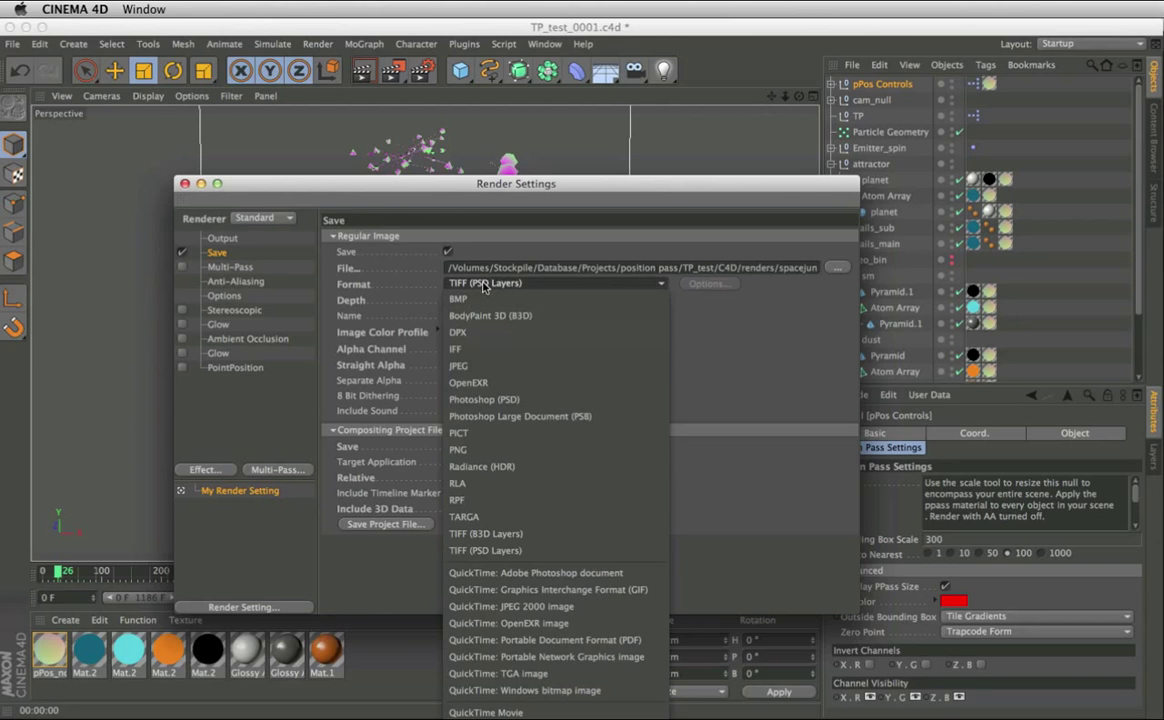
left_click(469, 382)
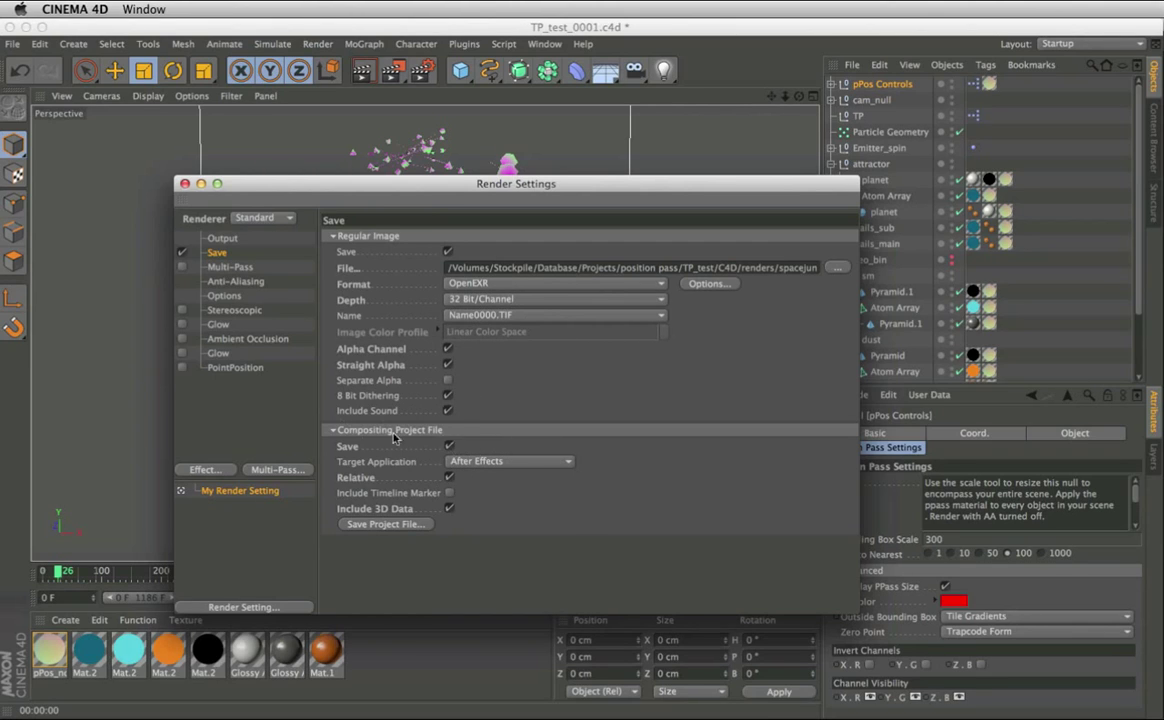
left_click(448, 446)
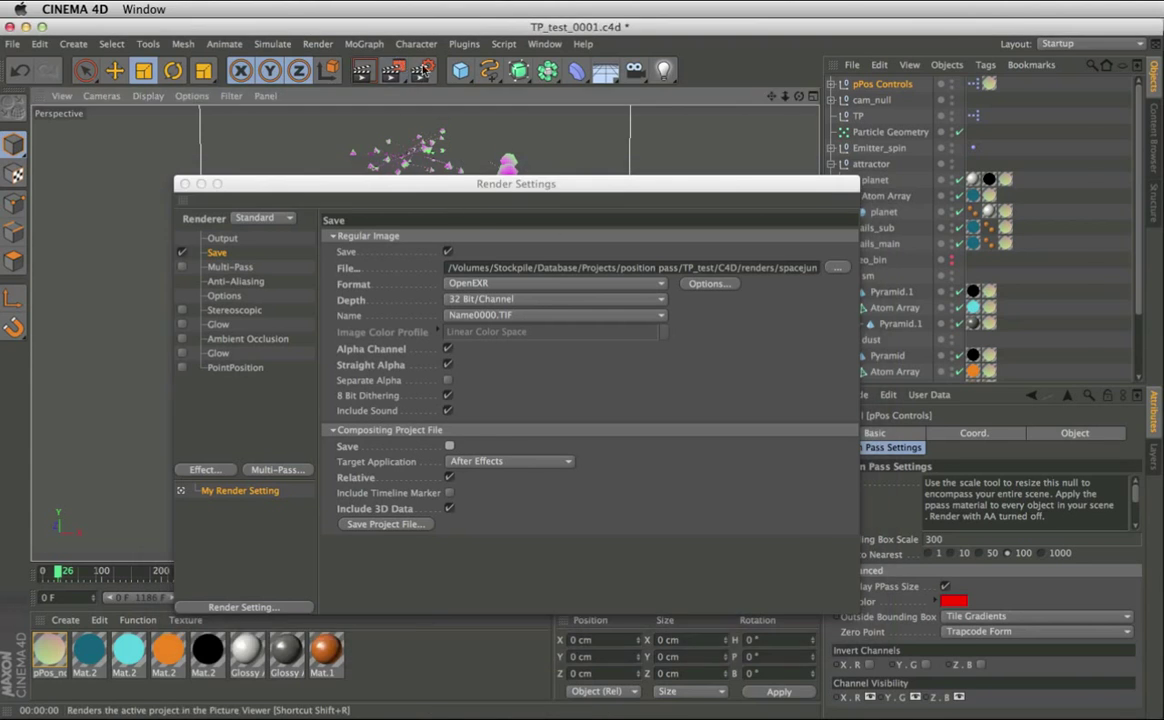
left_click(392, 70)
Confirm overwriting the existing frames, then stop the full-size render.
left_click(1148, 369)
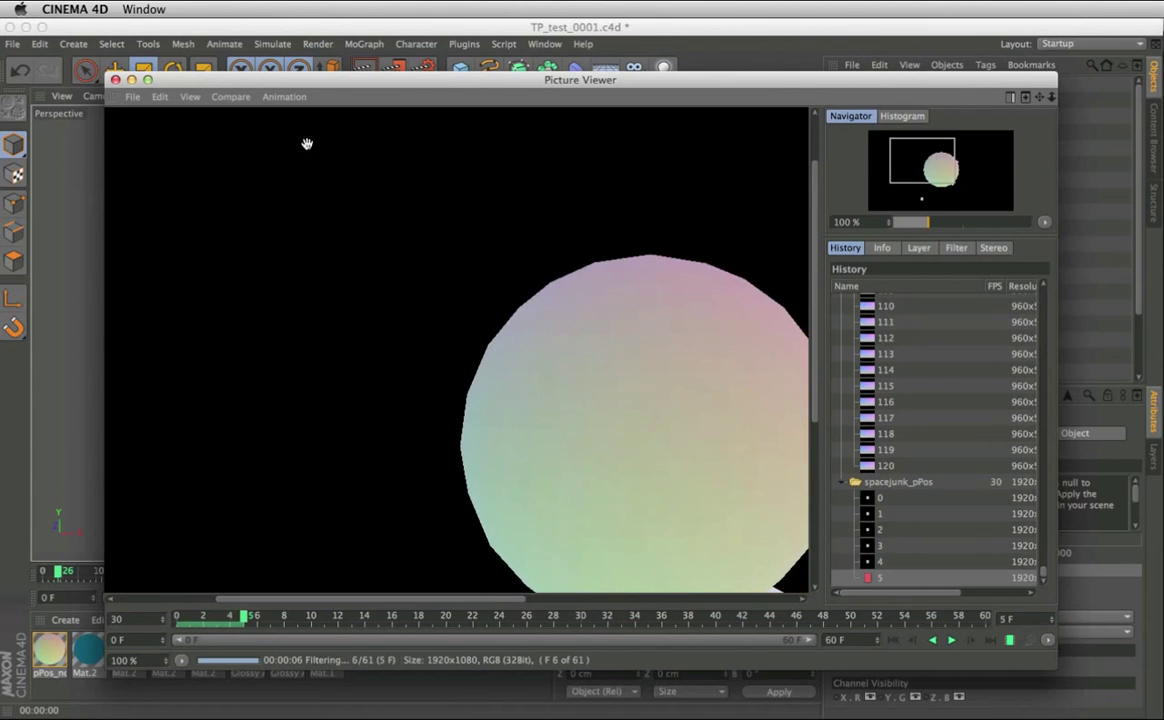
key("super+w")
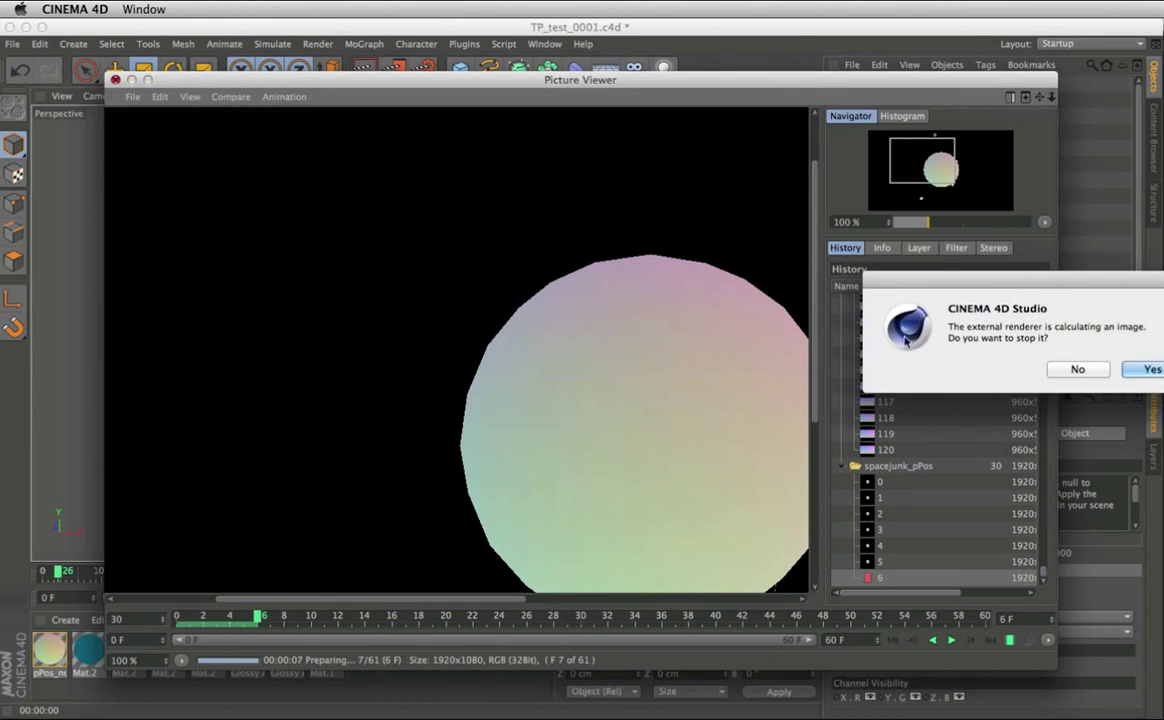
left_click(1151, 372)
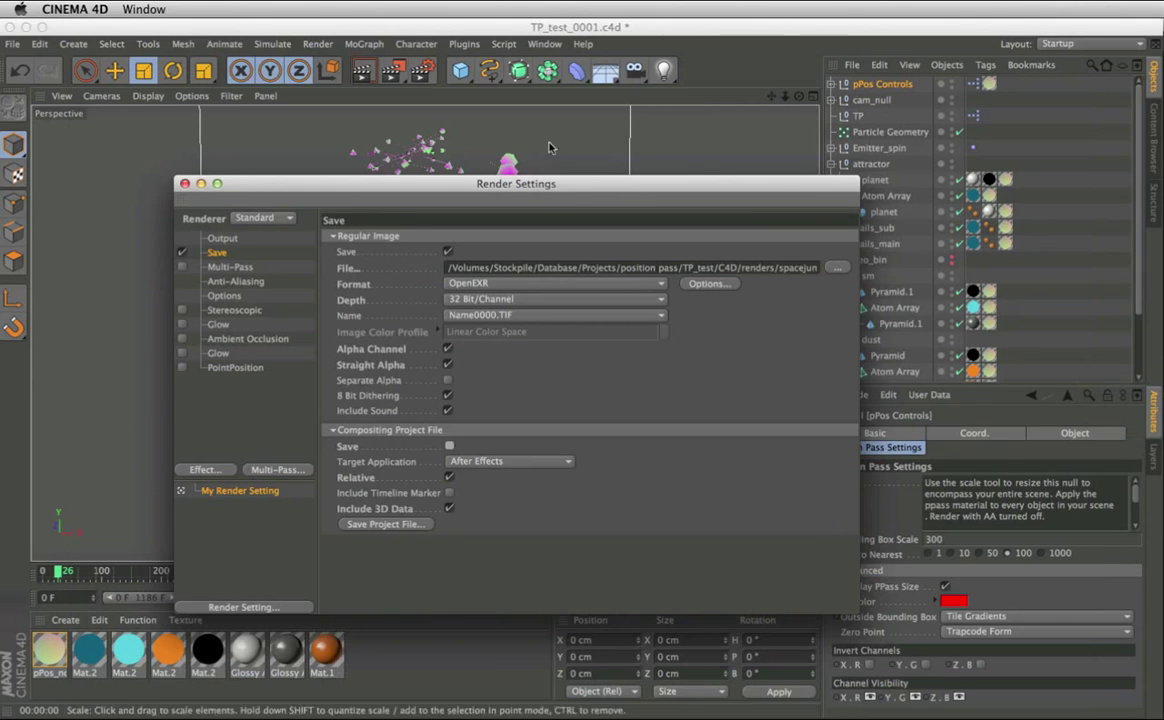
Set the output width to 960 for 960x540, re-render spacejunk_pPos, and switch to After Effects.
left_click(222, 238)
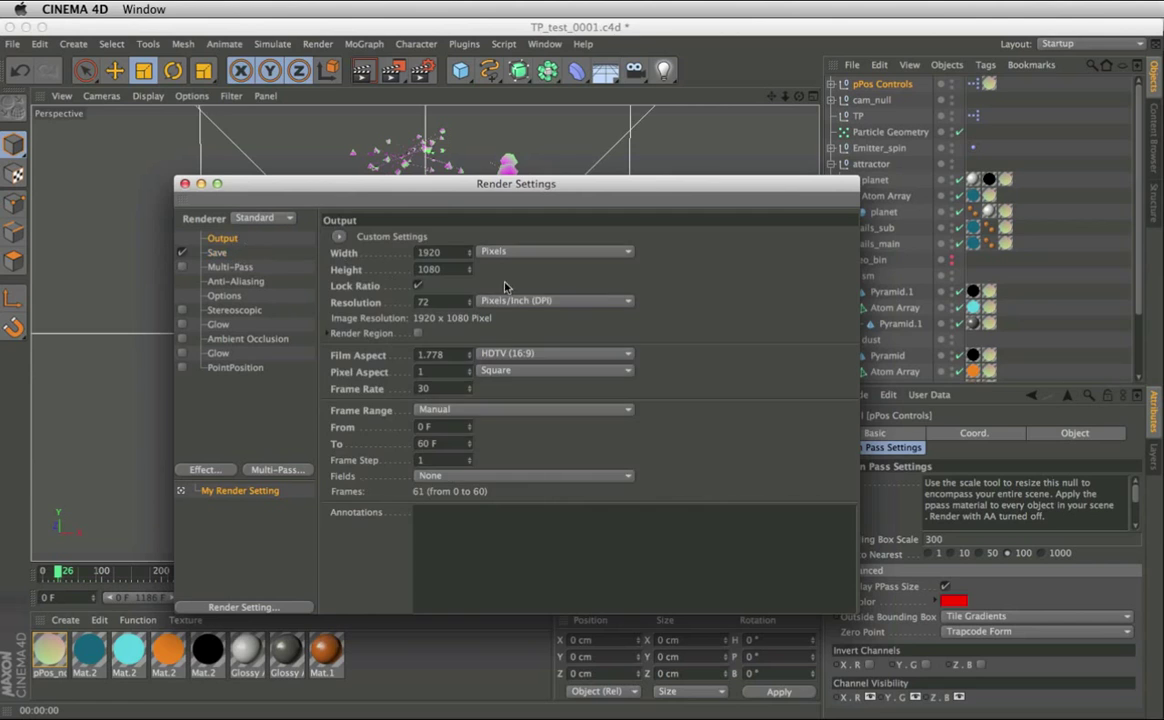
left_click(458, 254)
type("96")
key("Return")
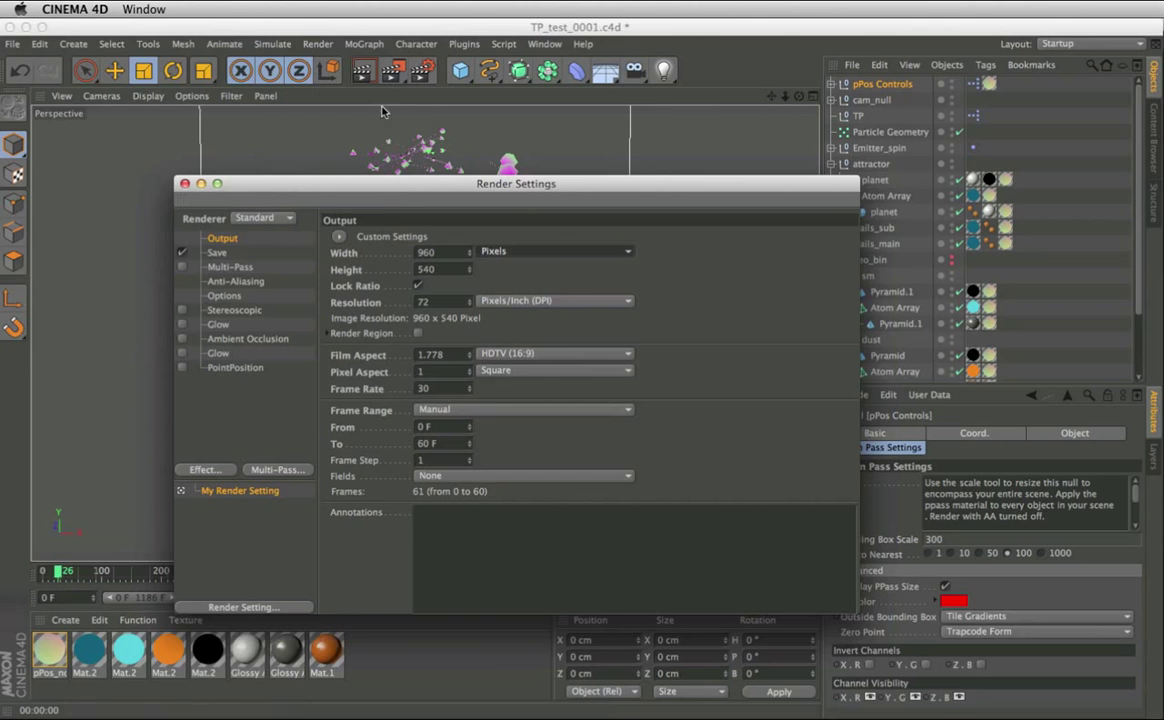
left_click(391, 70)
left_click(470, 147)
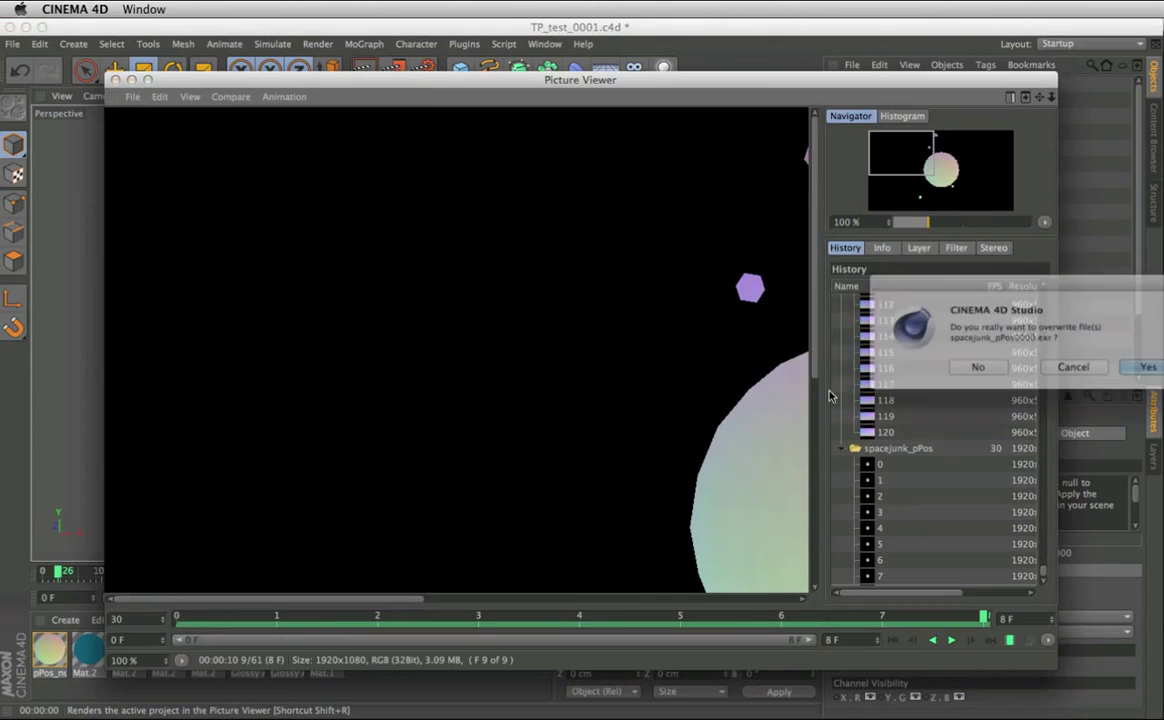
left_click(1143, 369)
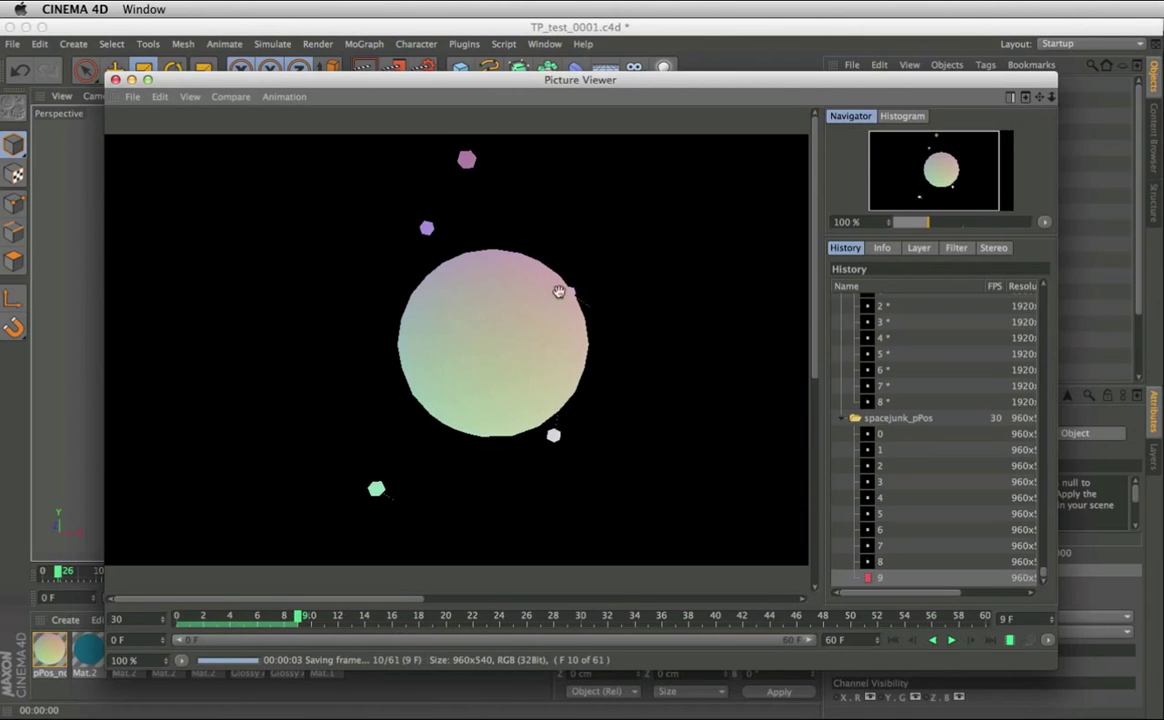
key("super+Tab")
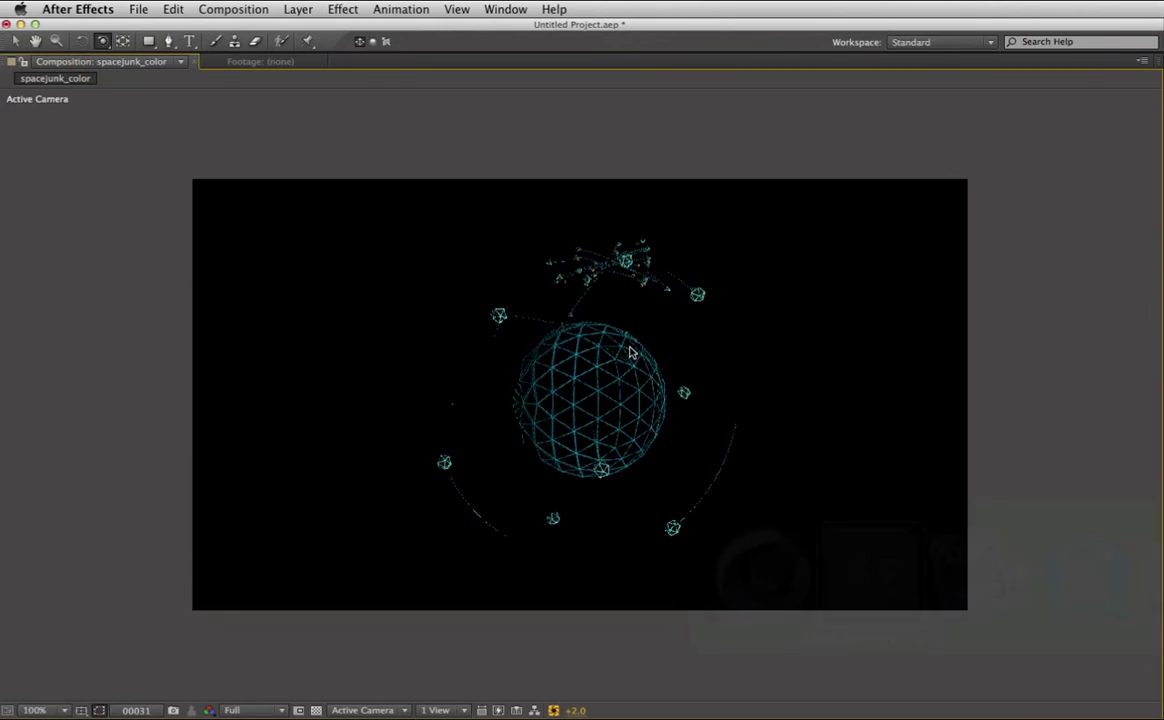
Select and delete every item in the After Effects project.
key("grave")
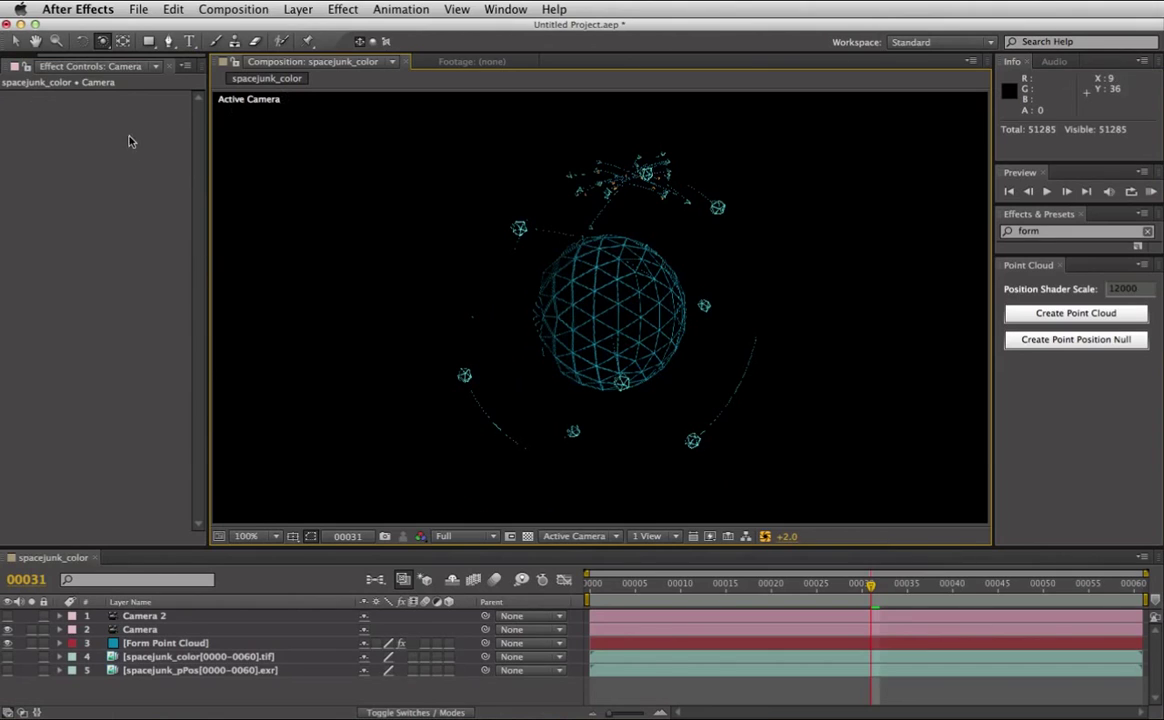
left_click(20, 66)
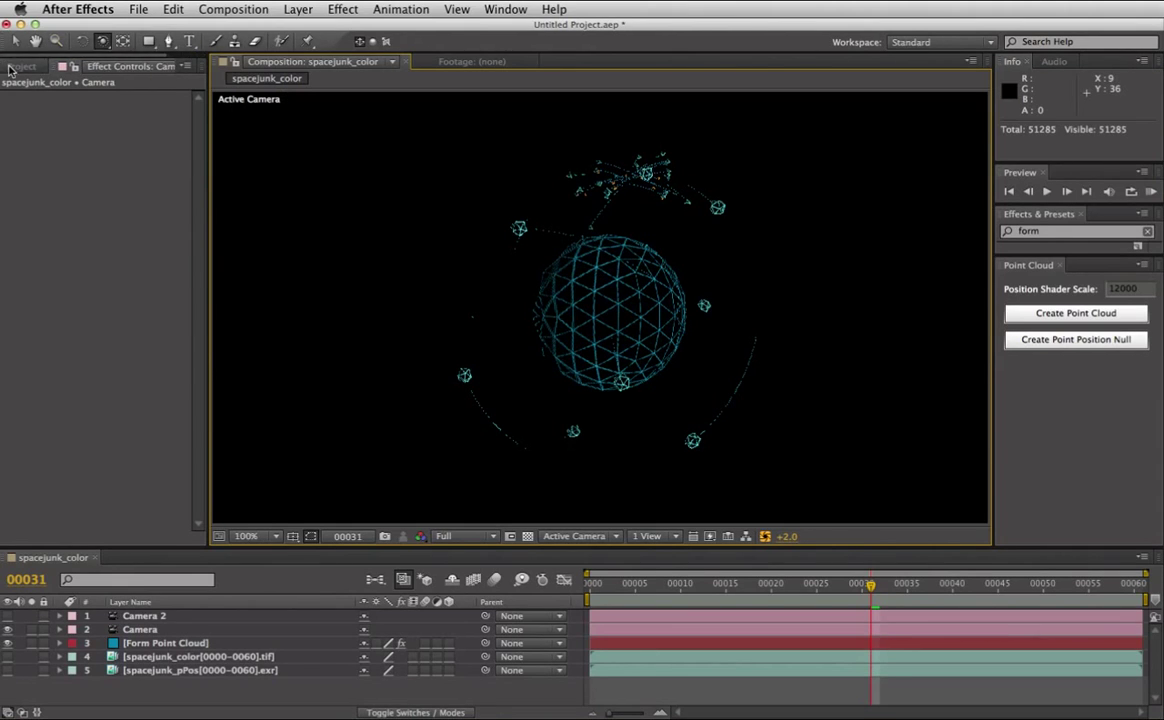
key("super+a")
key("Delete")
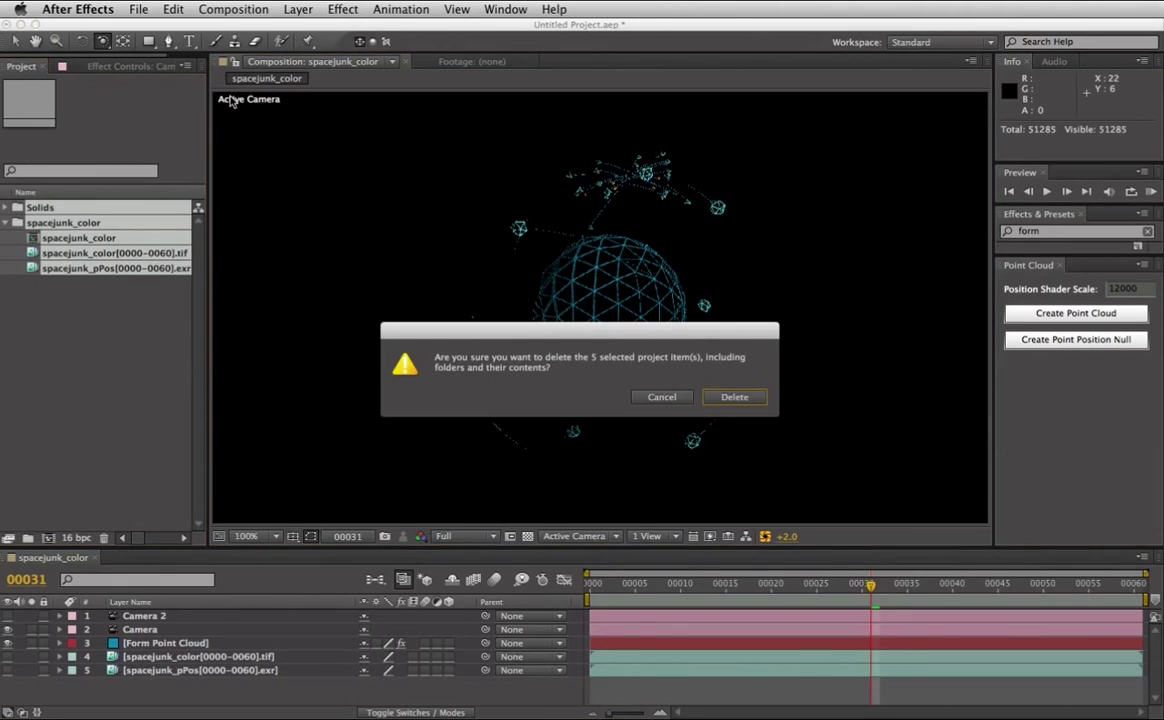
left_click(719, 399)
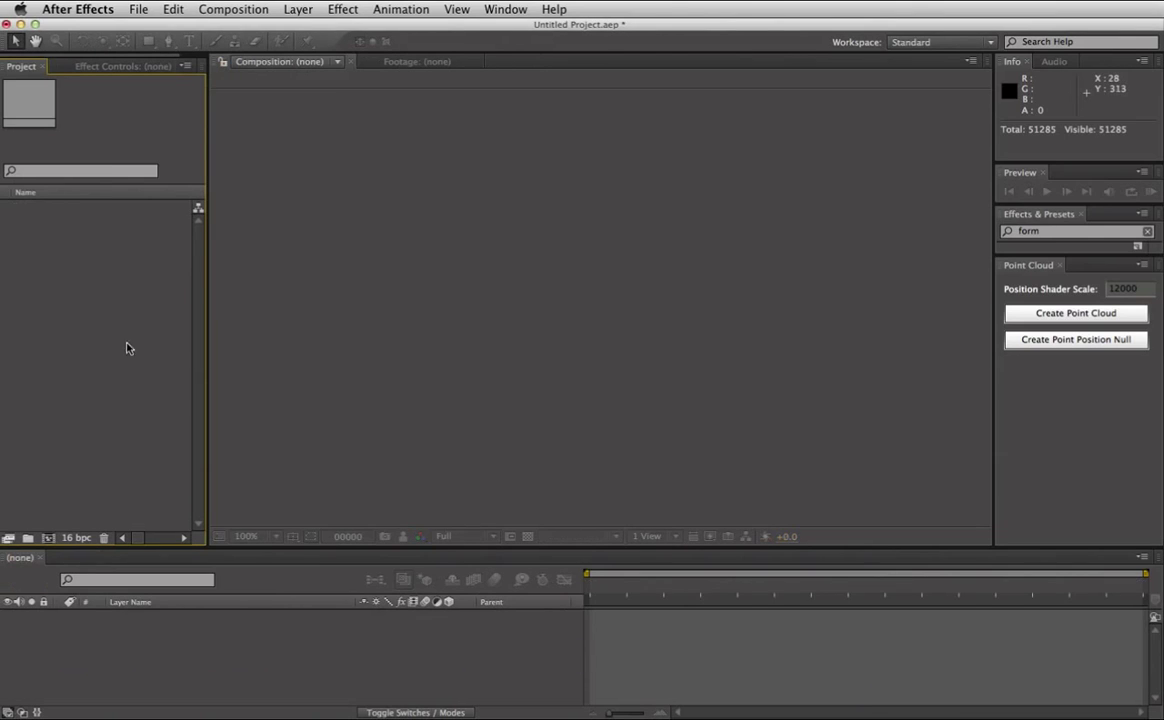
Import spacejunk_color.aec from the TP_test/C4D/renders folder.
double_click(82, 276)
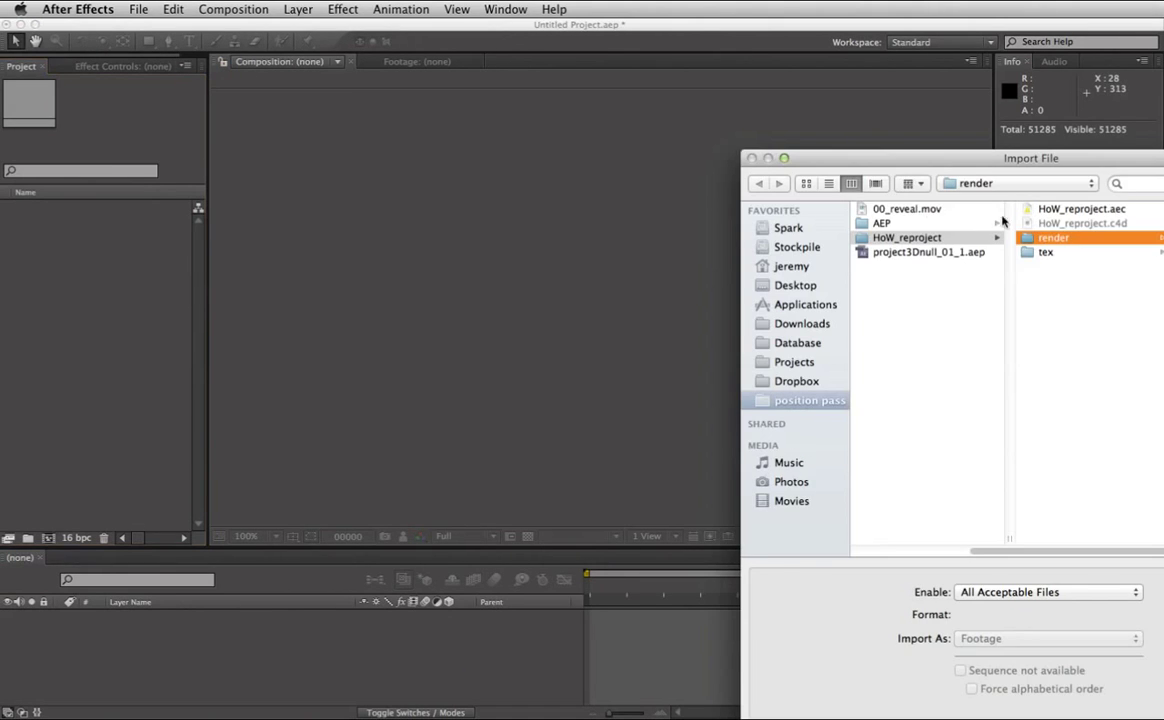
left_click(939, 223)
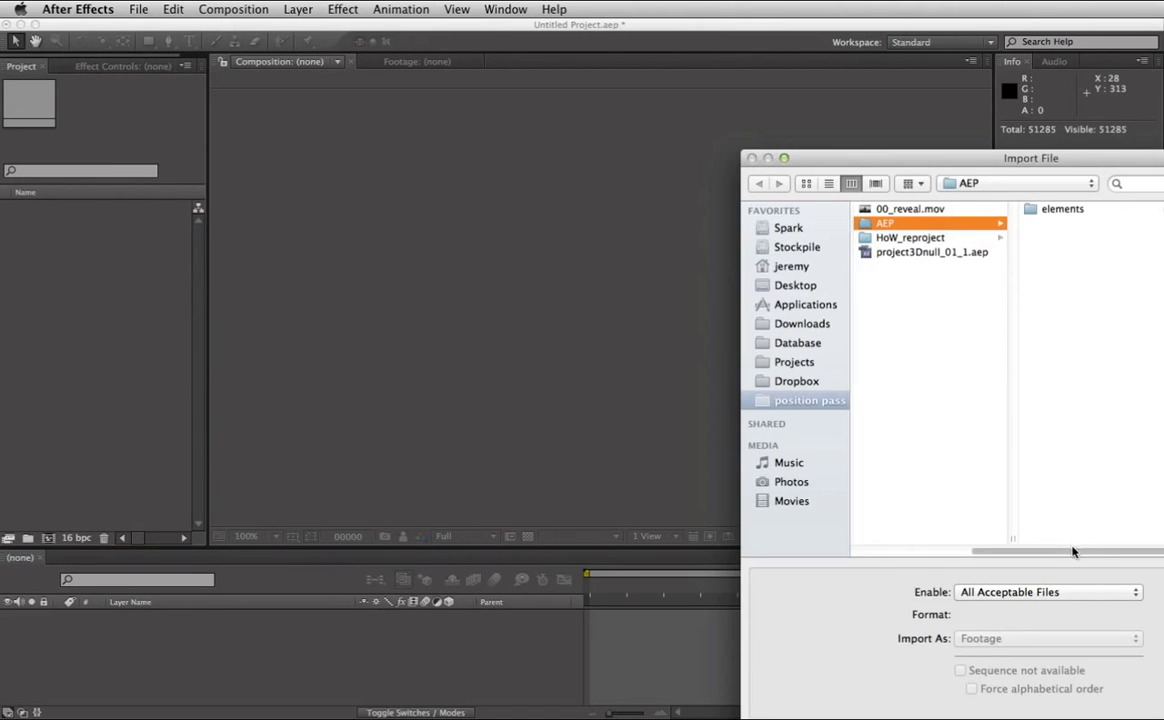
left_click_drag(1073, 551, 938, 551)
left_click(930, 237)
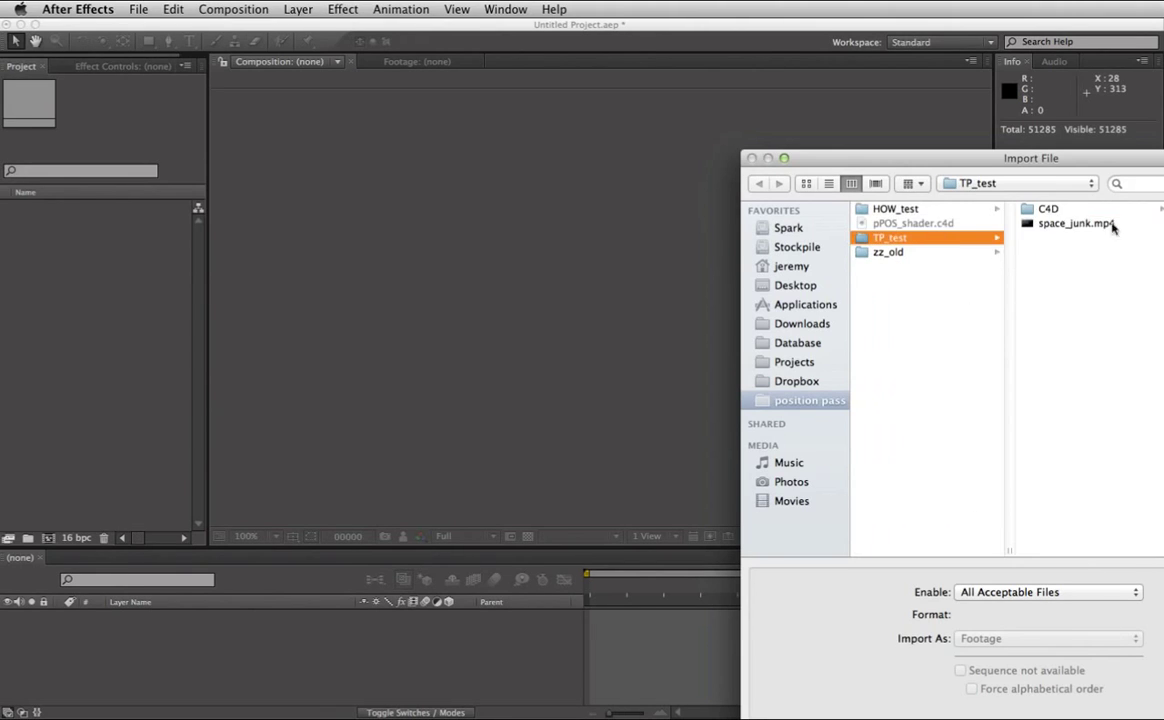
left_click(1012, 208)
left_click(1030, 208)
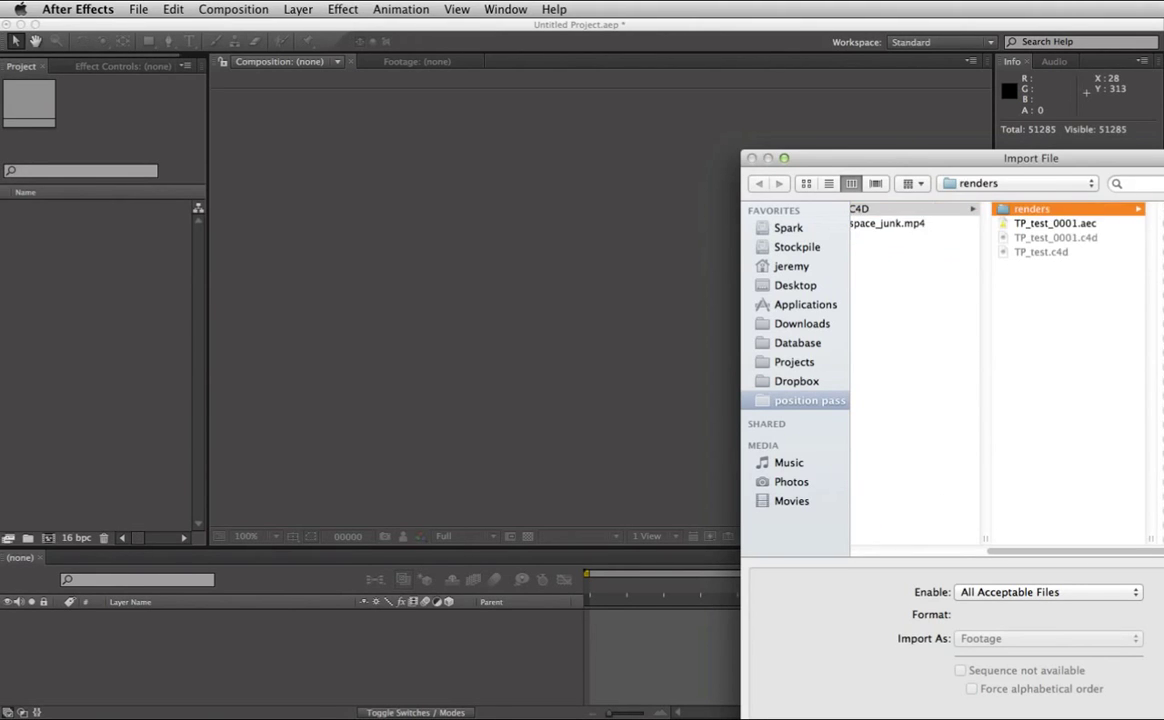
left_click(1058, 208)
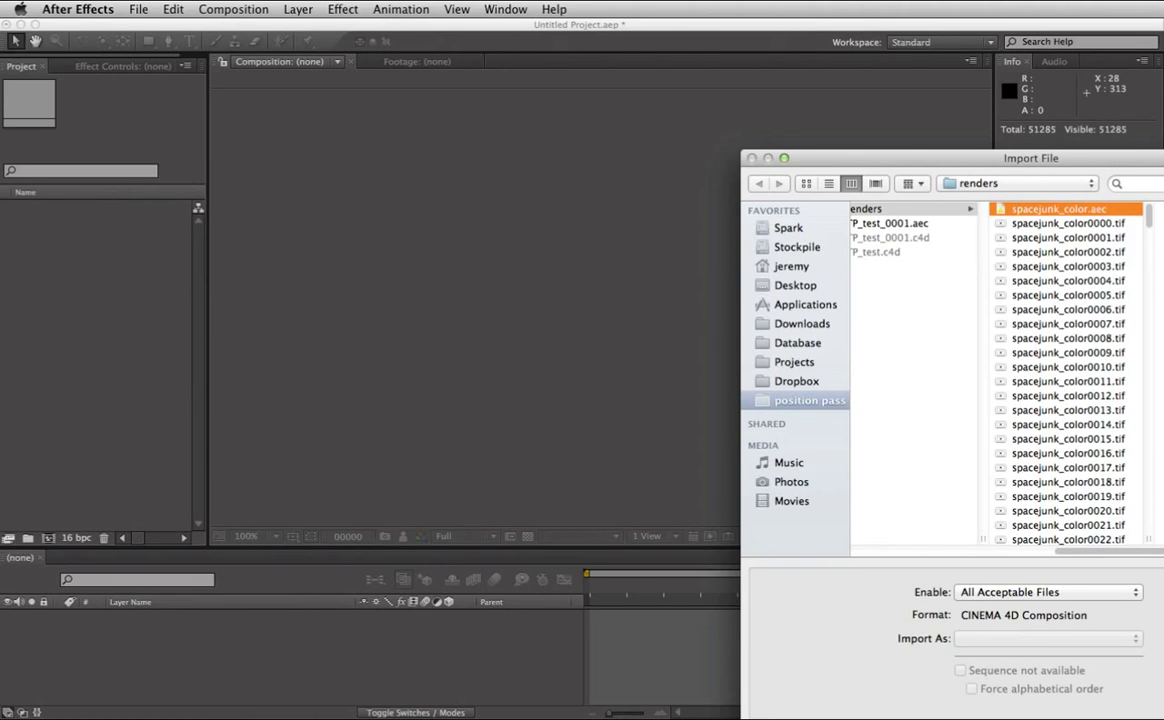
key("Return")
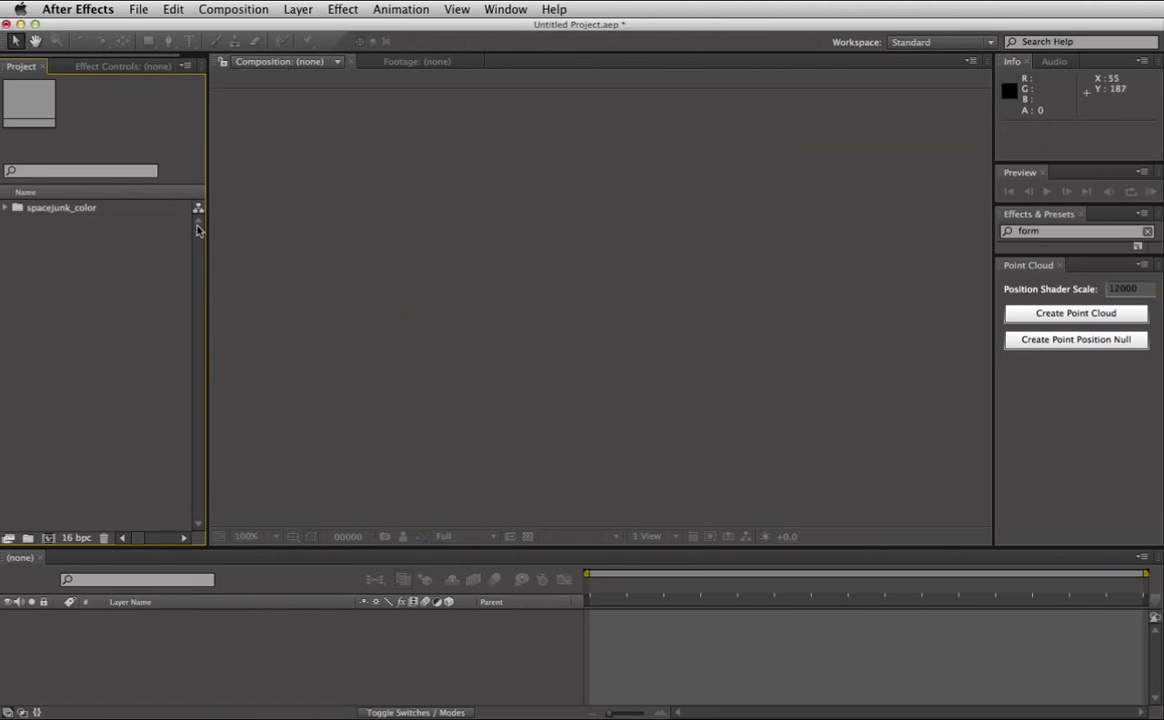
Open the spacejunk_color composition from its imported folder.
left_click(8, 207)
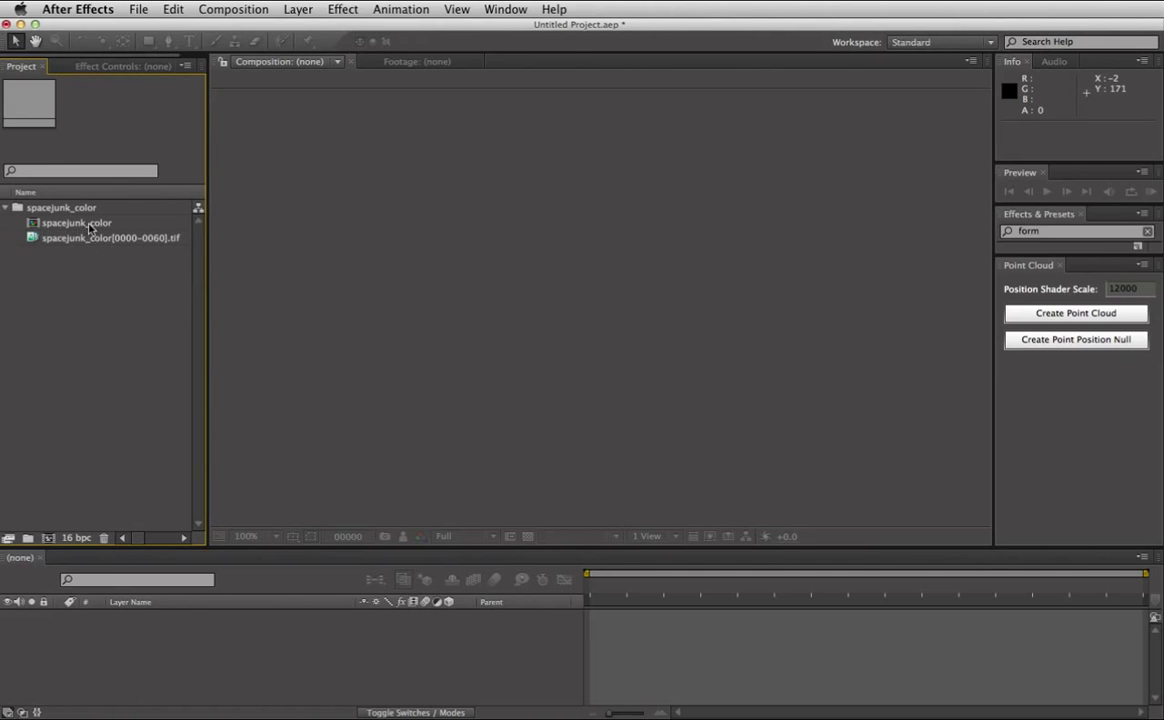
left_click(94, 226)
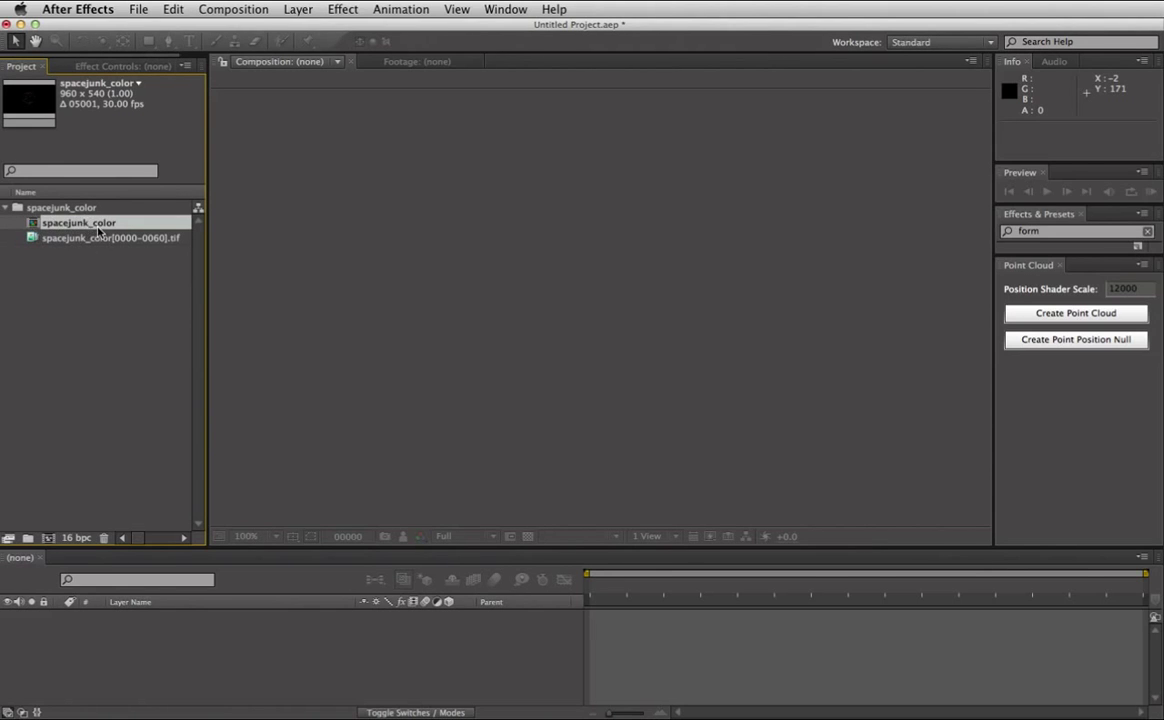
double_click(88, 225)
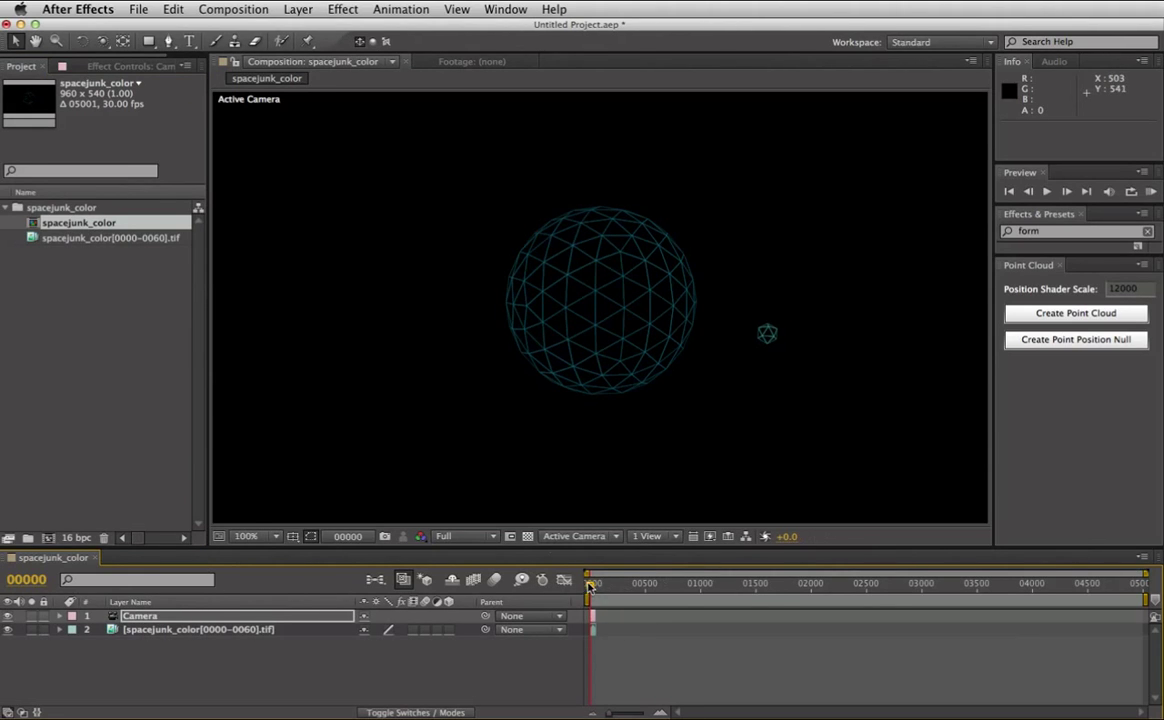
Trim the composition to a work area ending at frame 60 and play a preview.
left_click_drag(590, 587, 597, 590)
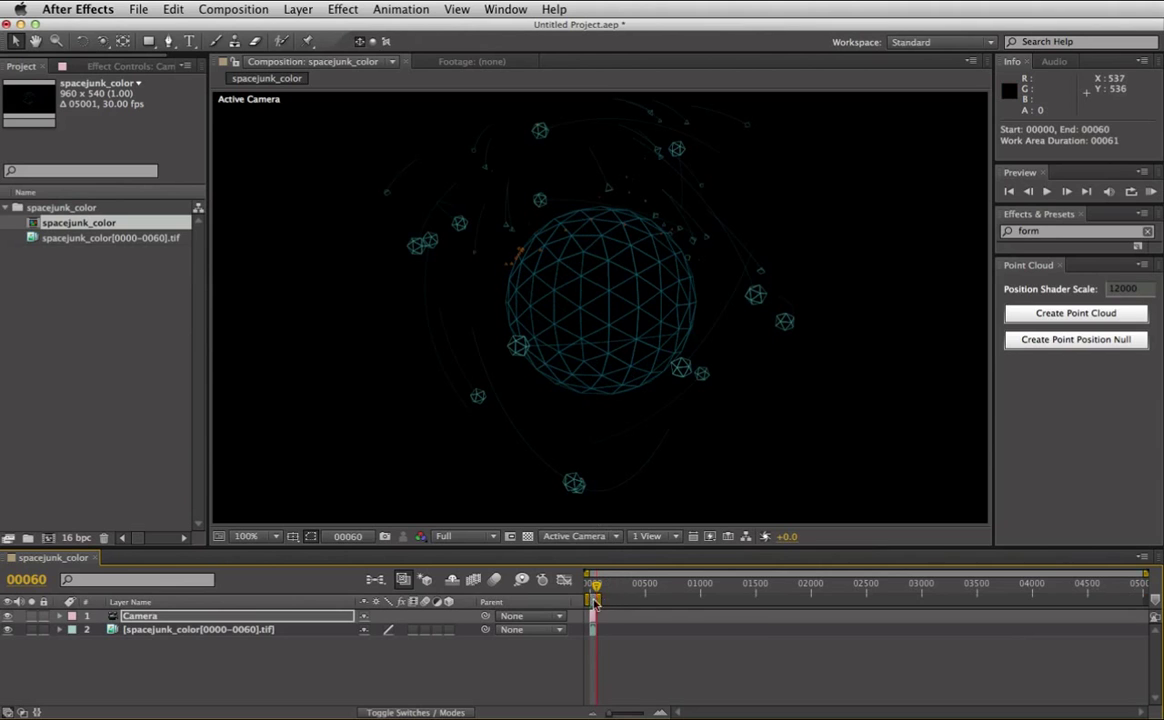
right_click(594, 601)
left_click(660, 639)
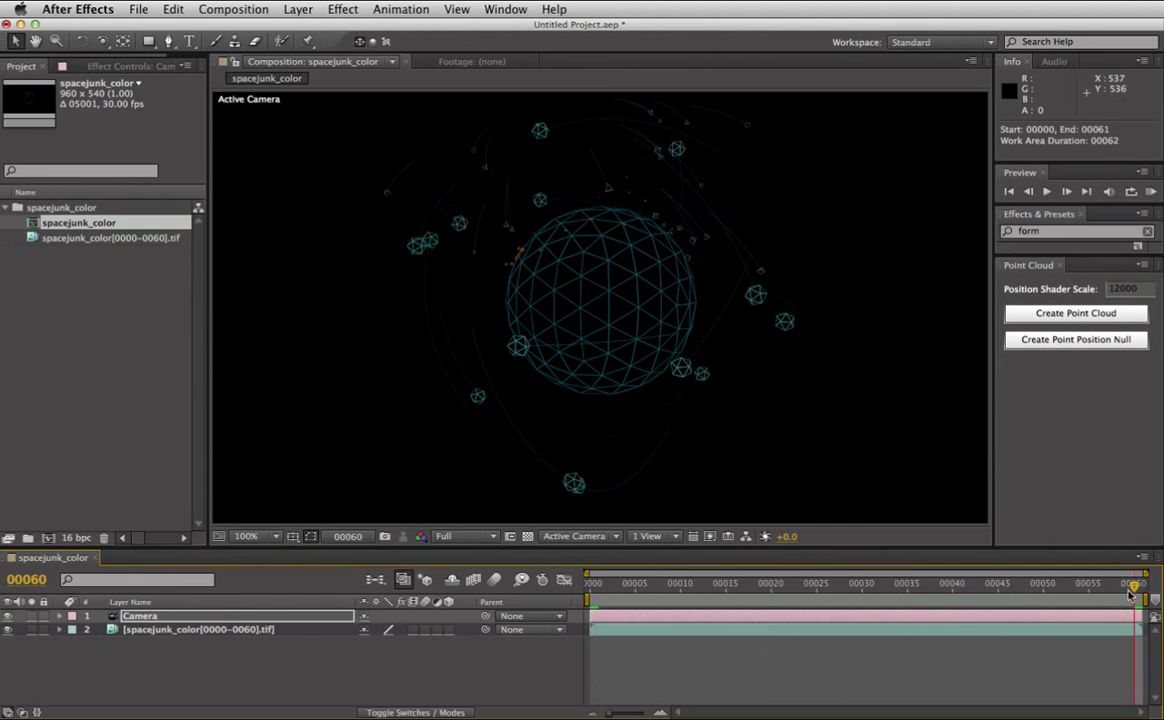
key("space")
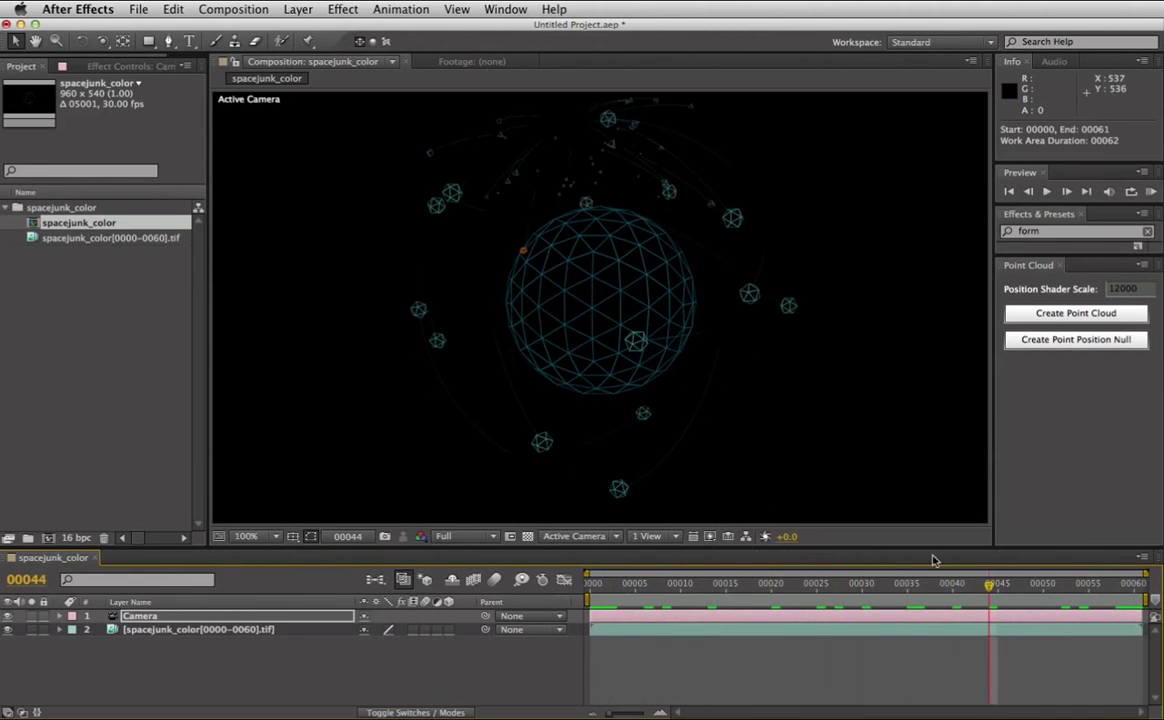
Raise the viewer exposure to +3.9 and reopen the Import File window on the renders folder.
left_click(787, 538)
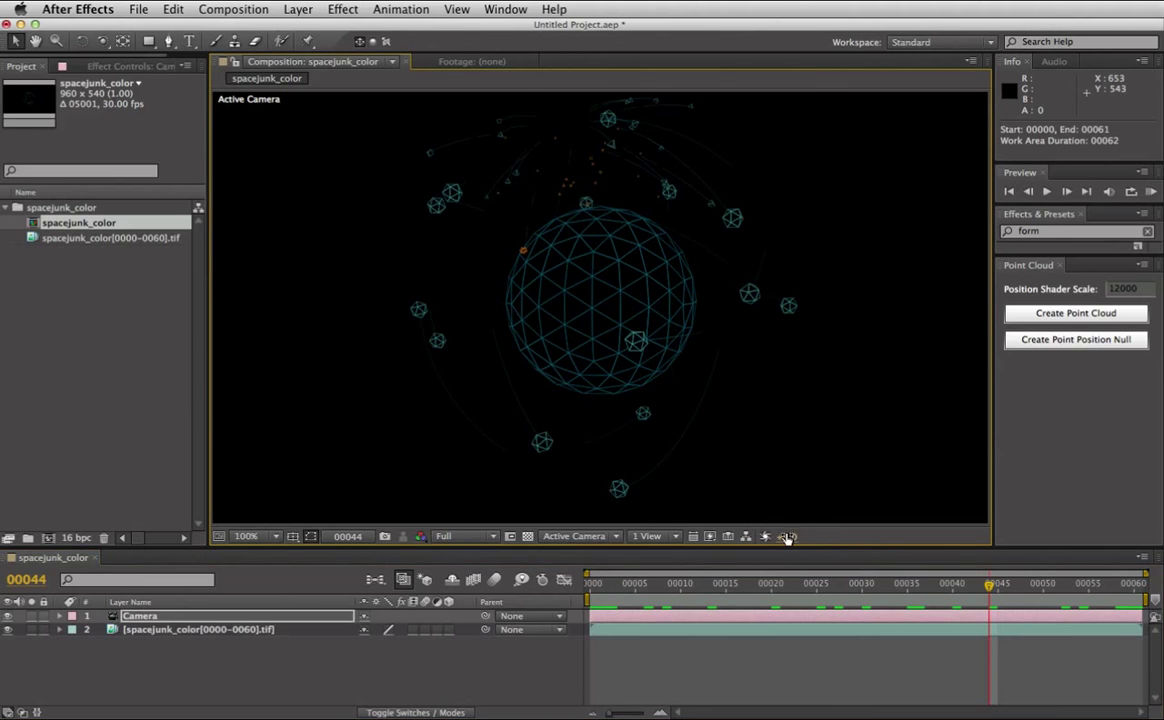
left_click_drag(787, 538, 816, 533)
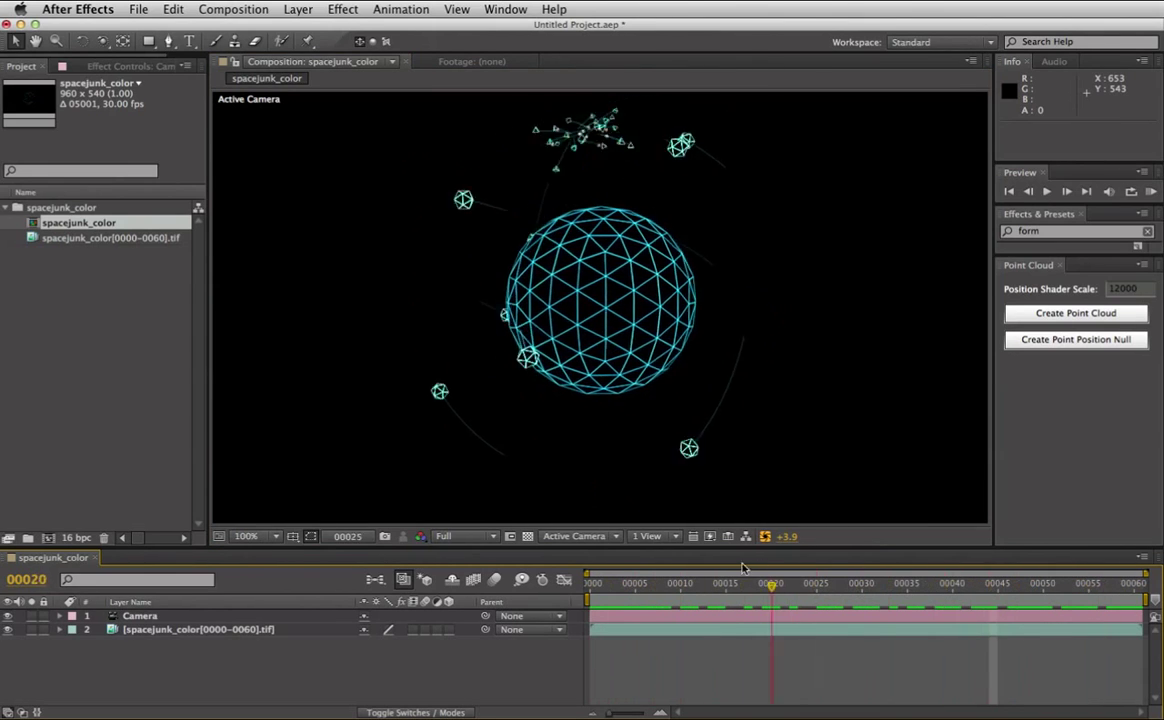
double_click(72, 288)
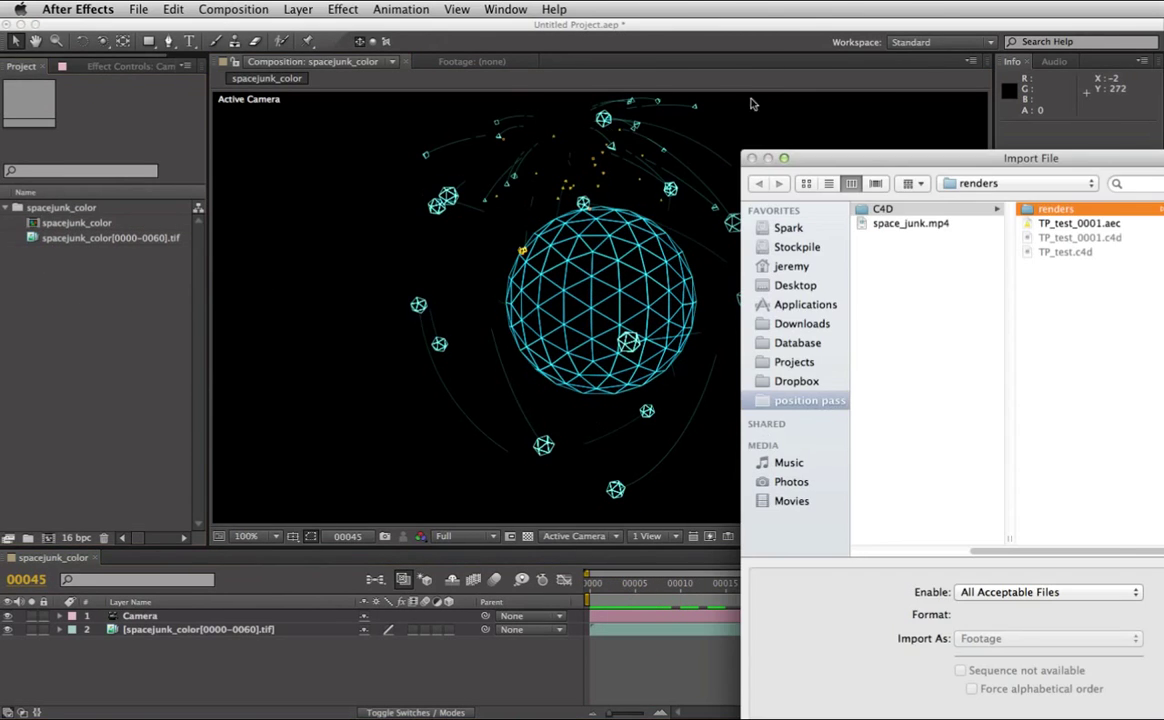
scroll(992, 508, "right", 2)
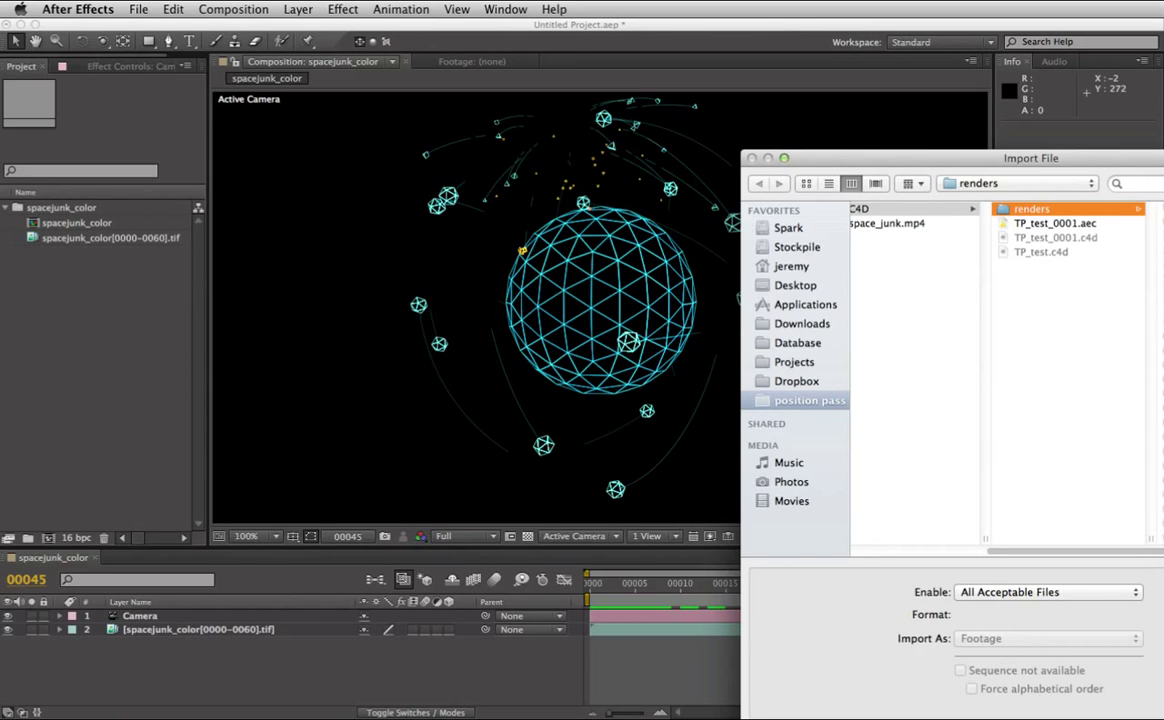
Import the spacejunk_pPos EXR frames 0000–0060 as a single image sequence.
left_click(1065, 352)
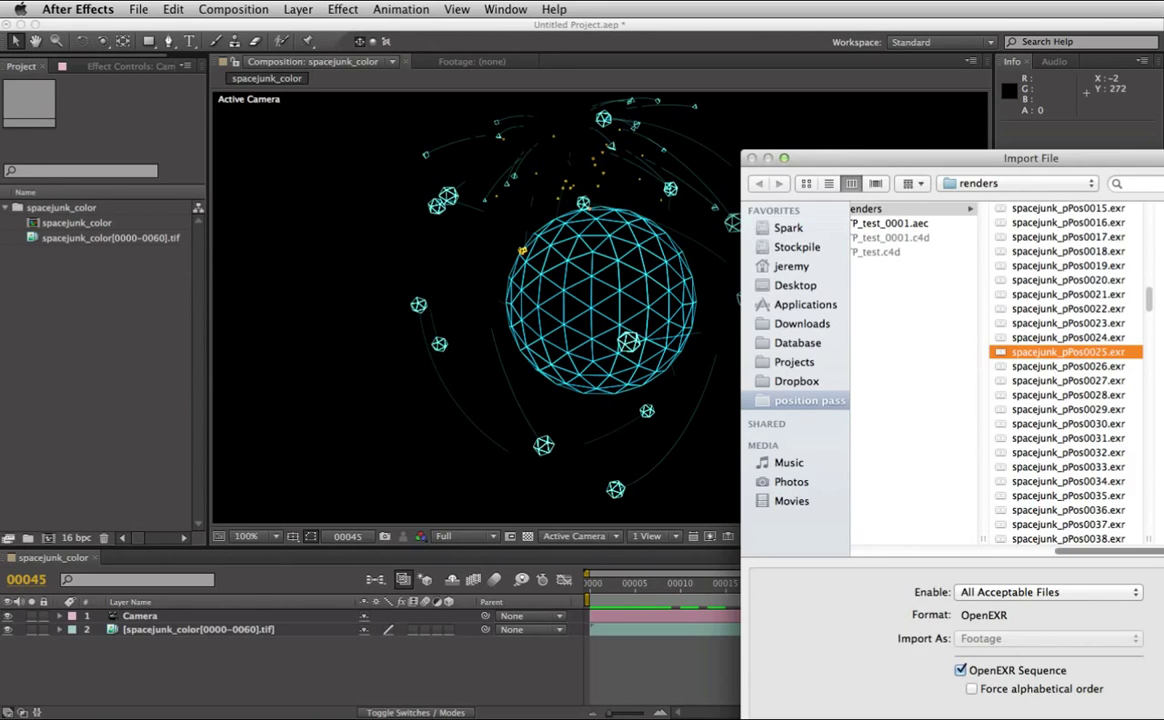
key("Return")
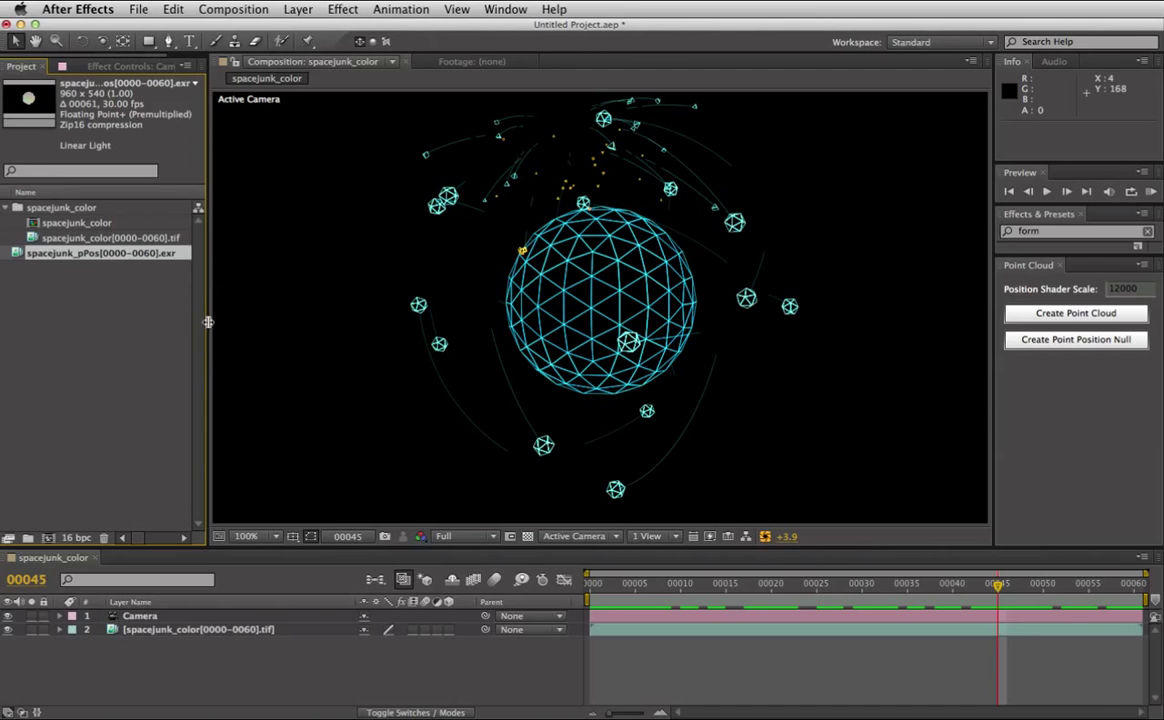
Enable Preserve RGB in the spacejunk_pPos footage's Interpret Footage colour management.
key("super+alt+g")
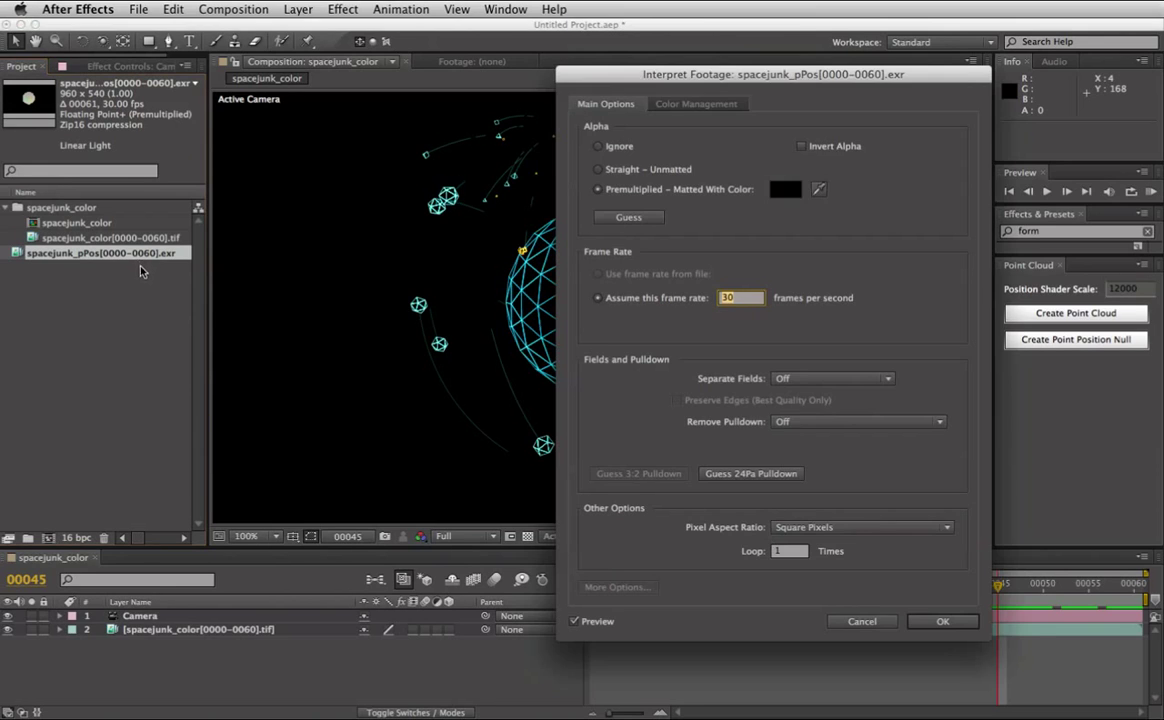
left_click(665, 104)
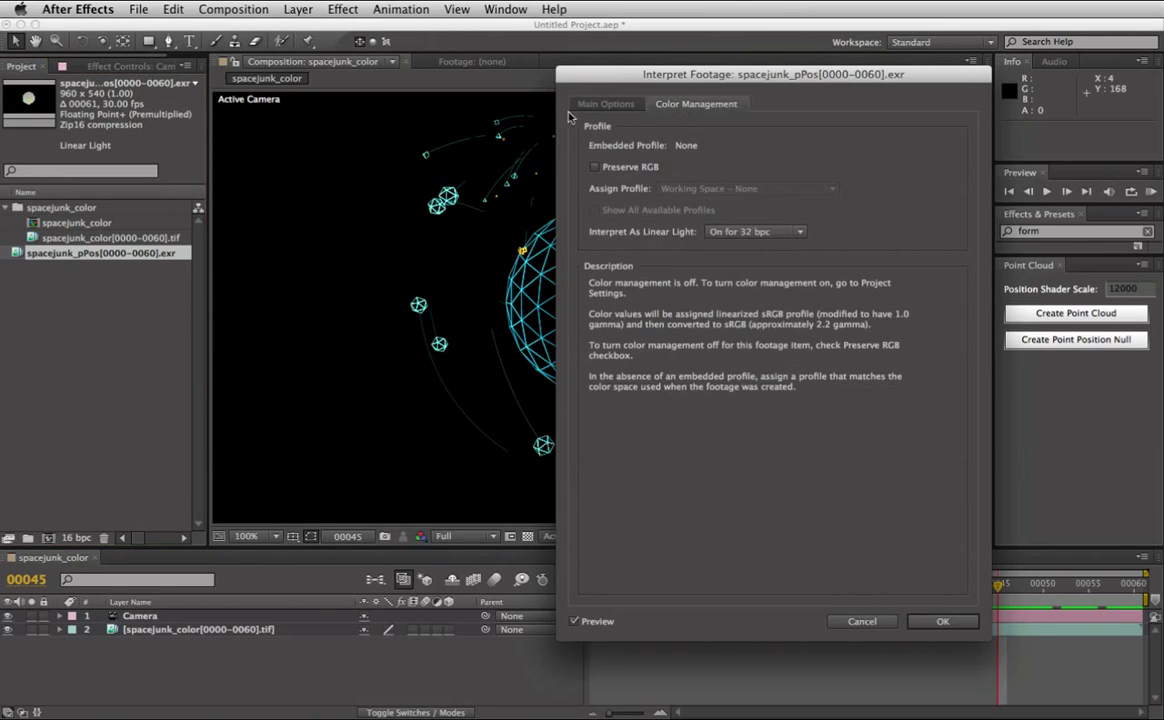
left_click(604, 169)
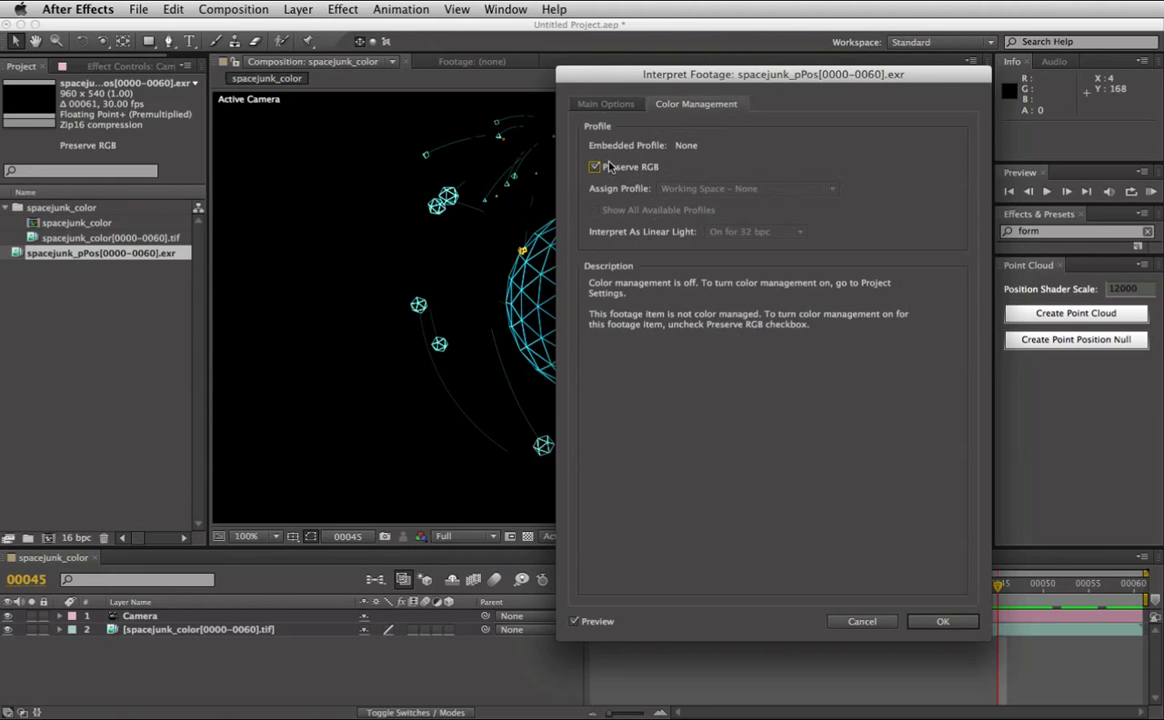
Place spacejunk_pPos as layer 2 above the colour .tif layer, comparing reset and boosted exposure.
left_click(942, 621)
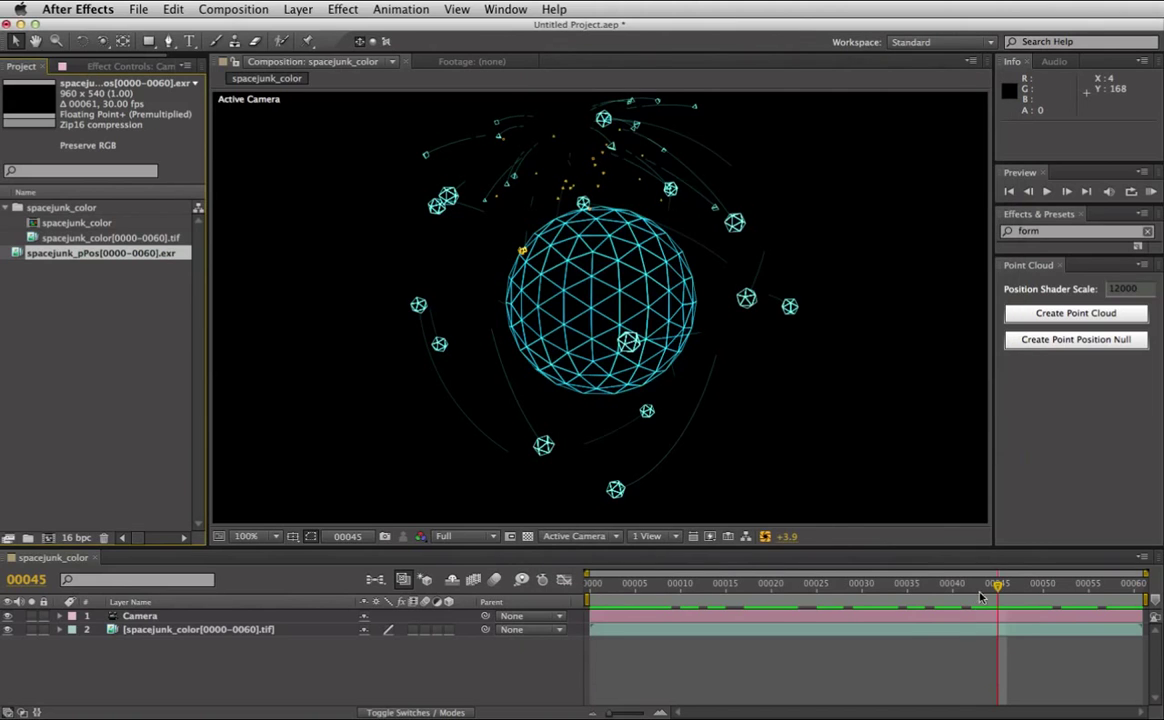
left_click(128, 291)
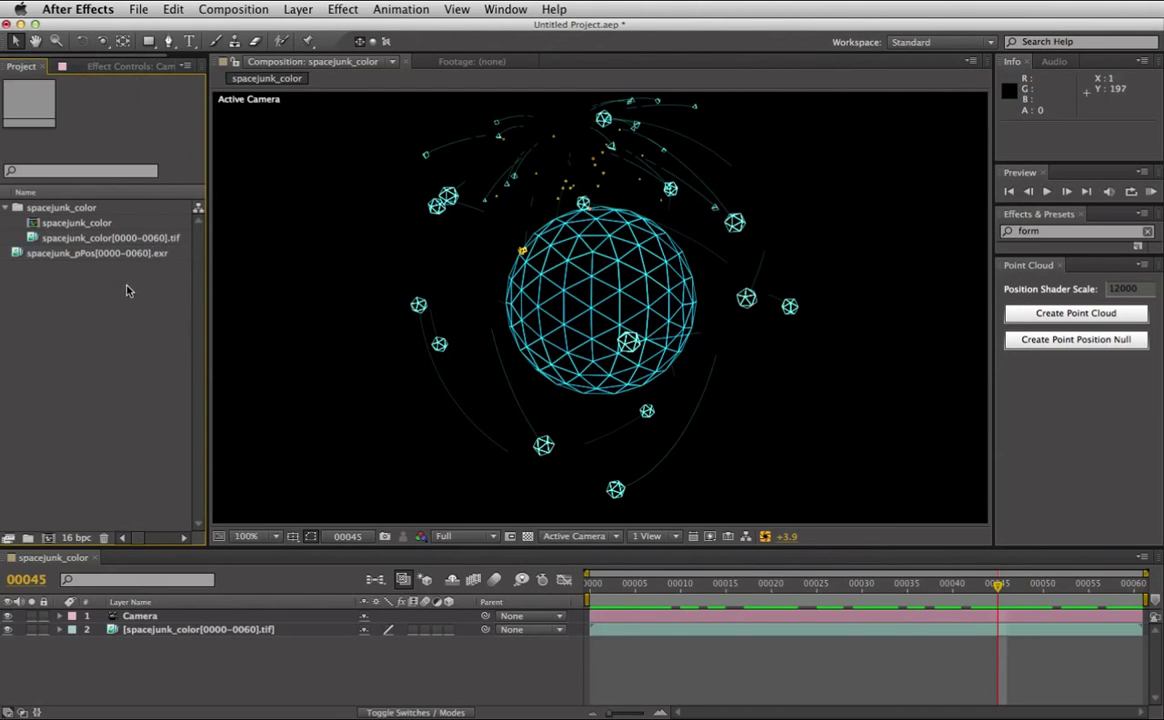
left_click(95, 254)
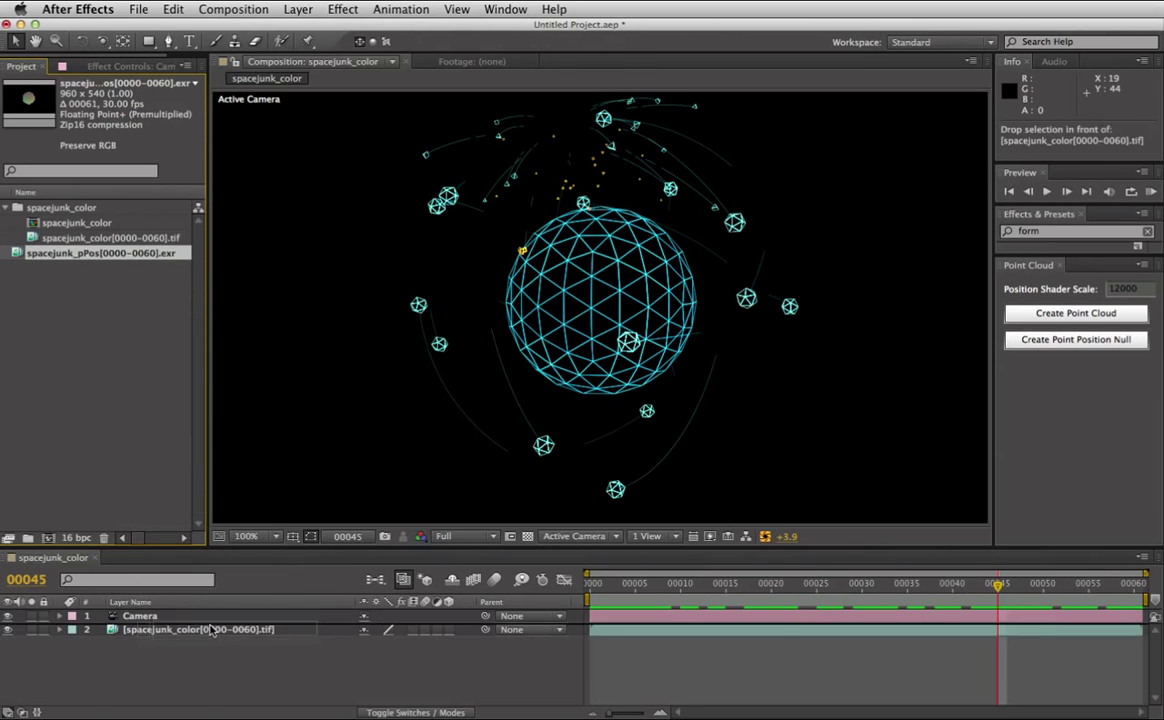
left_click_drag(87, 254, 230, 624)
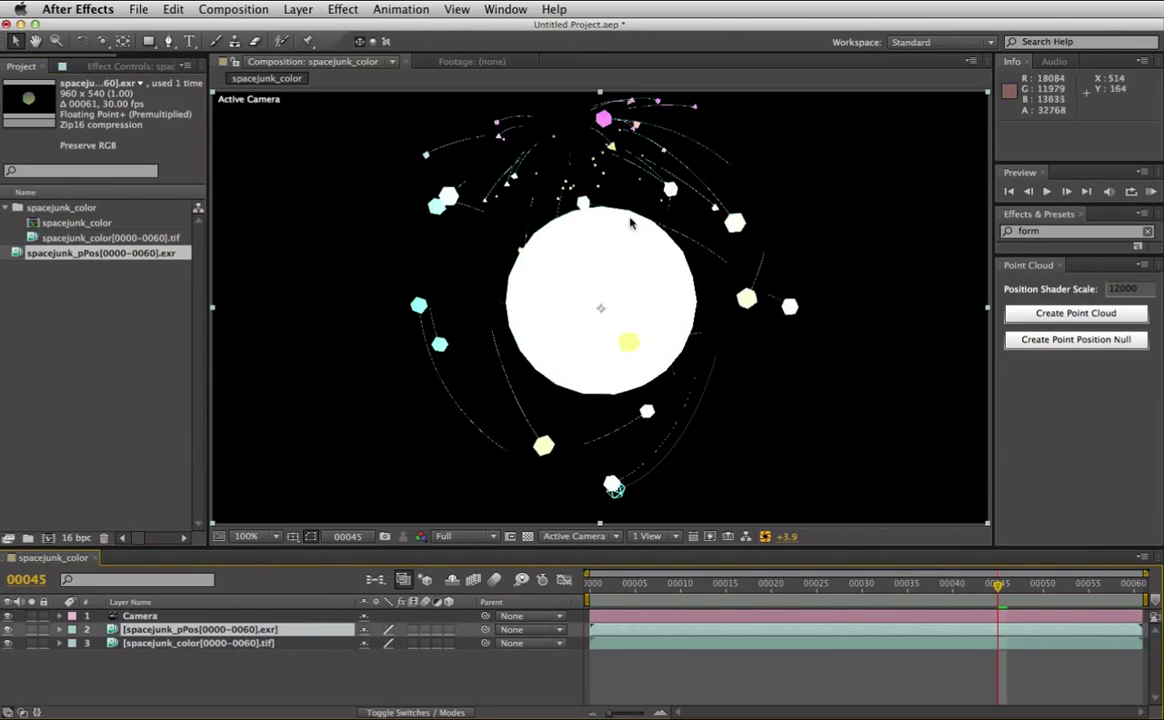
left_click(200, 629)
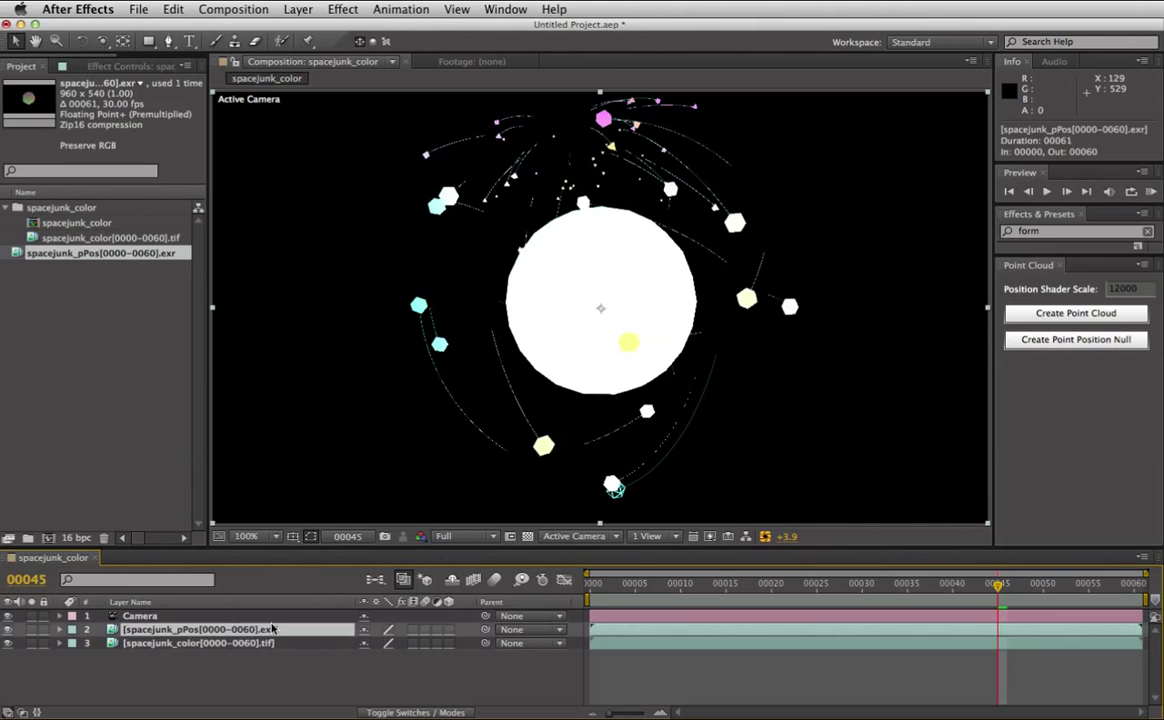
left_click(765, 536)
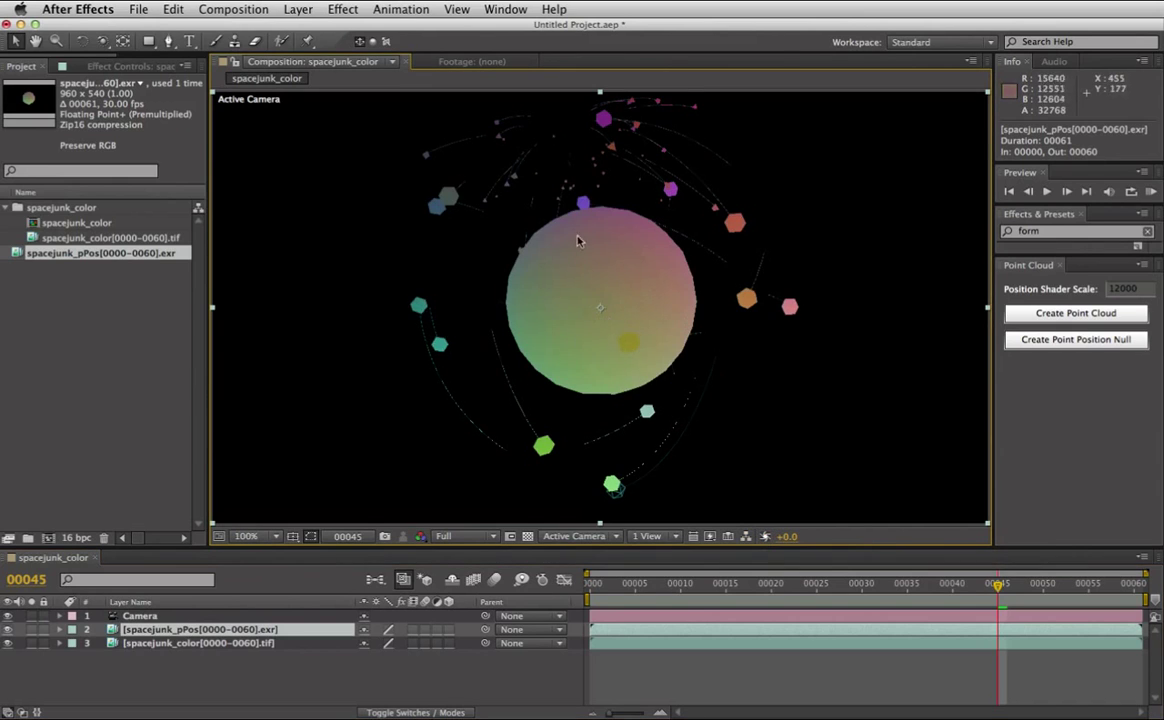
left_click(772, 537)
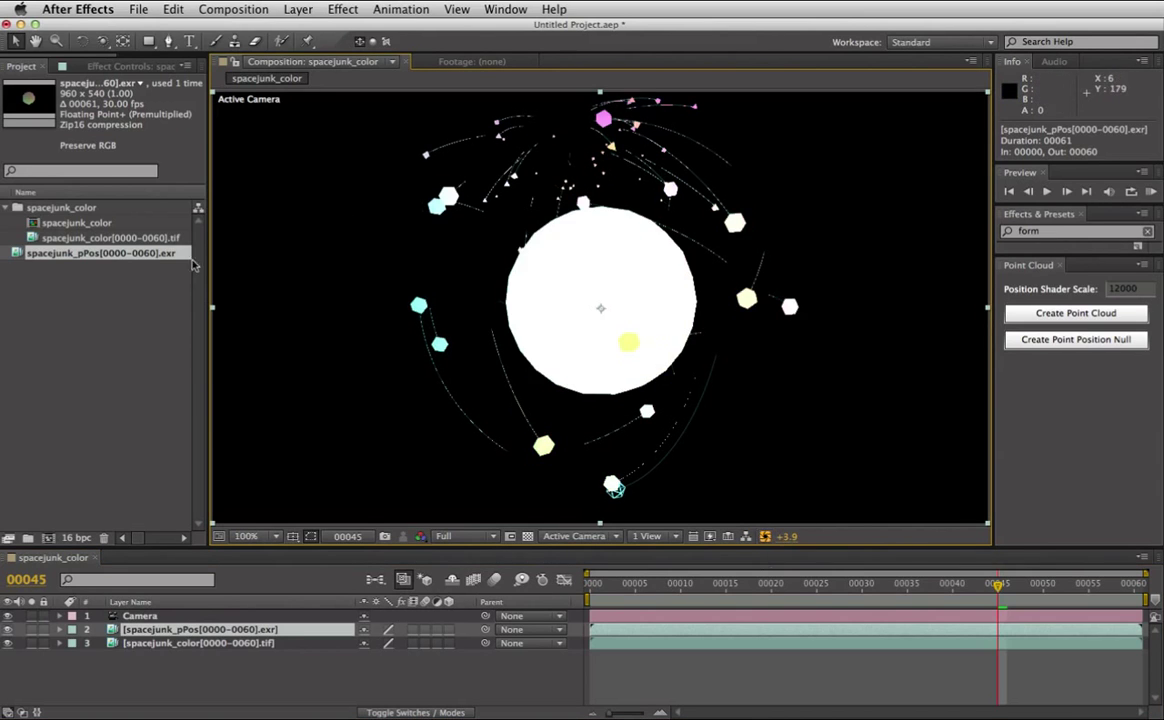
Create White Solid 1, apply Trapcode Form to it, and expand Base Form.
key("ctrl+y")
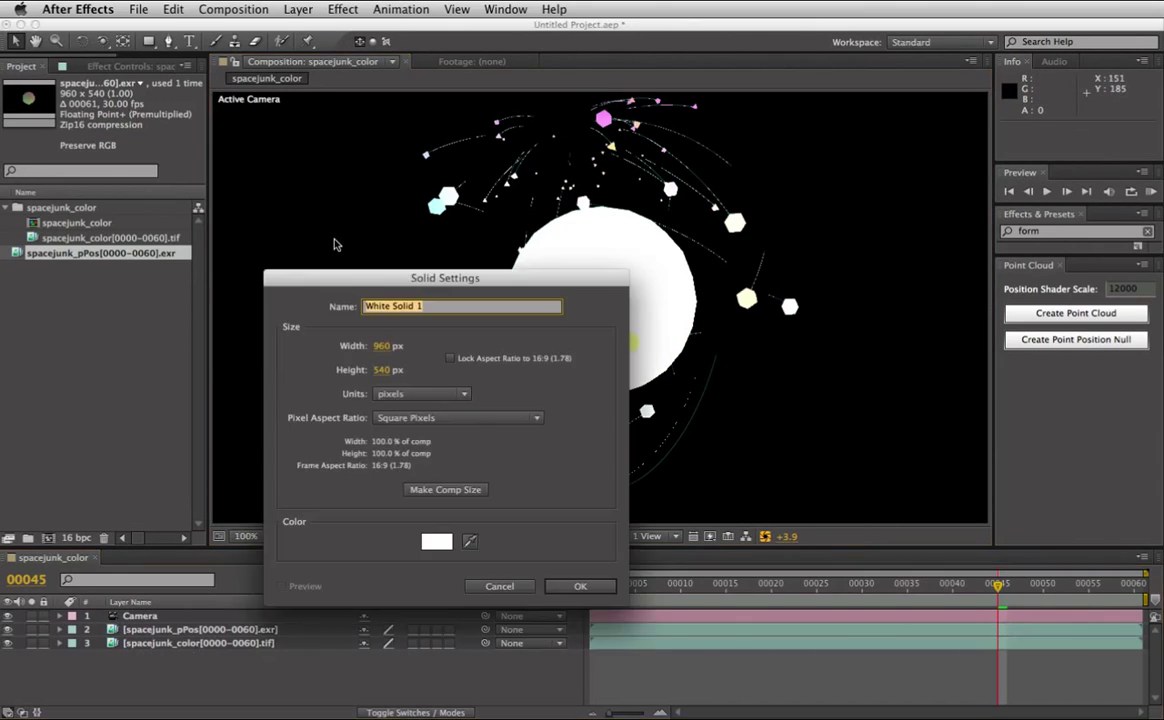
key("Return")
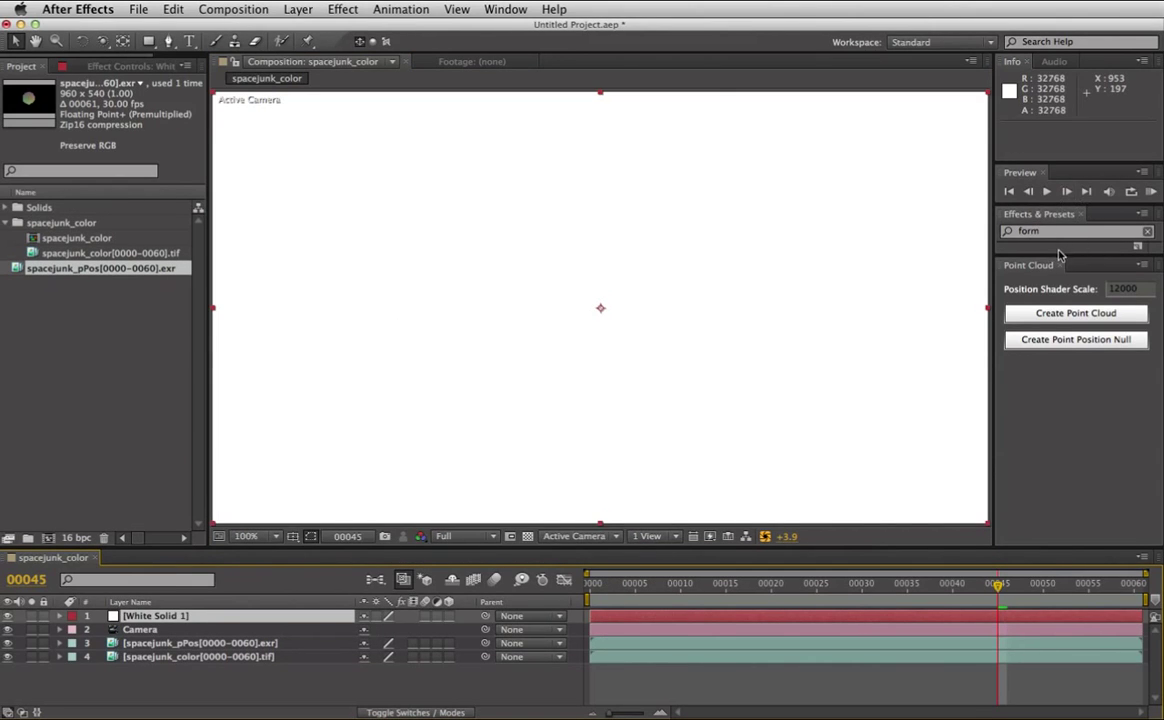
left_click_drag(1059, 254, 1059, 525)
scroll(1150, 463, "down", 2)
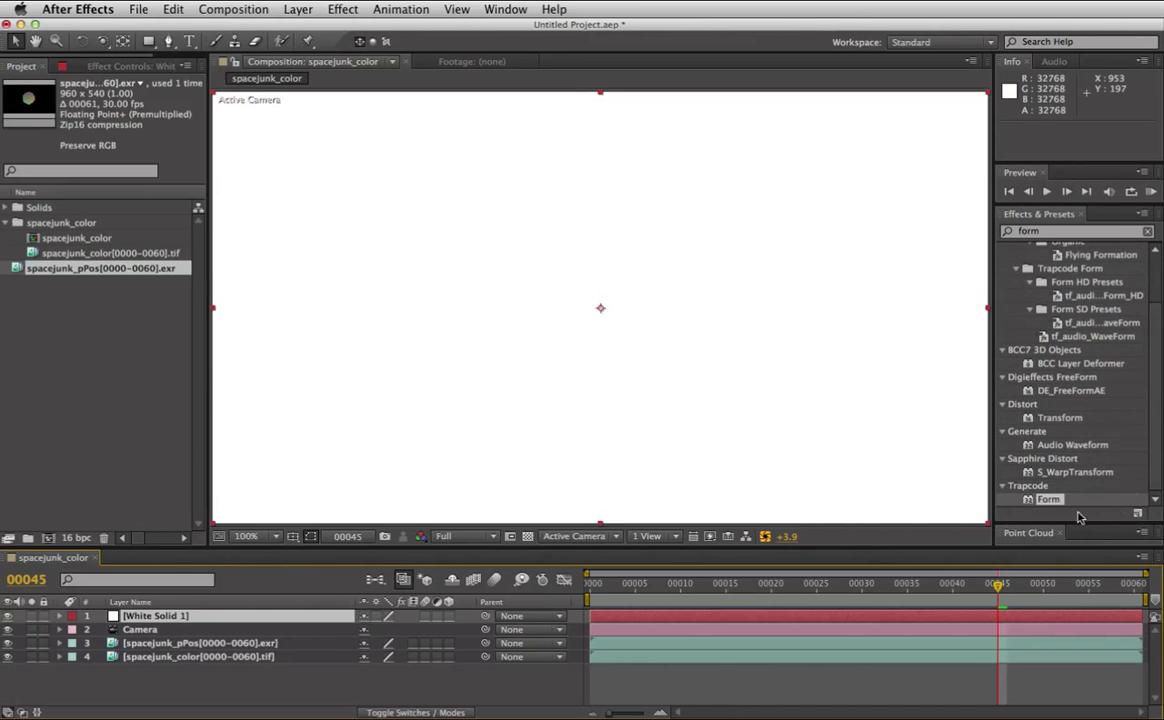
double_click(1030, 499)
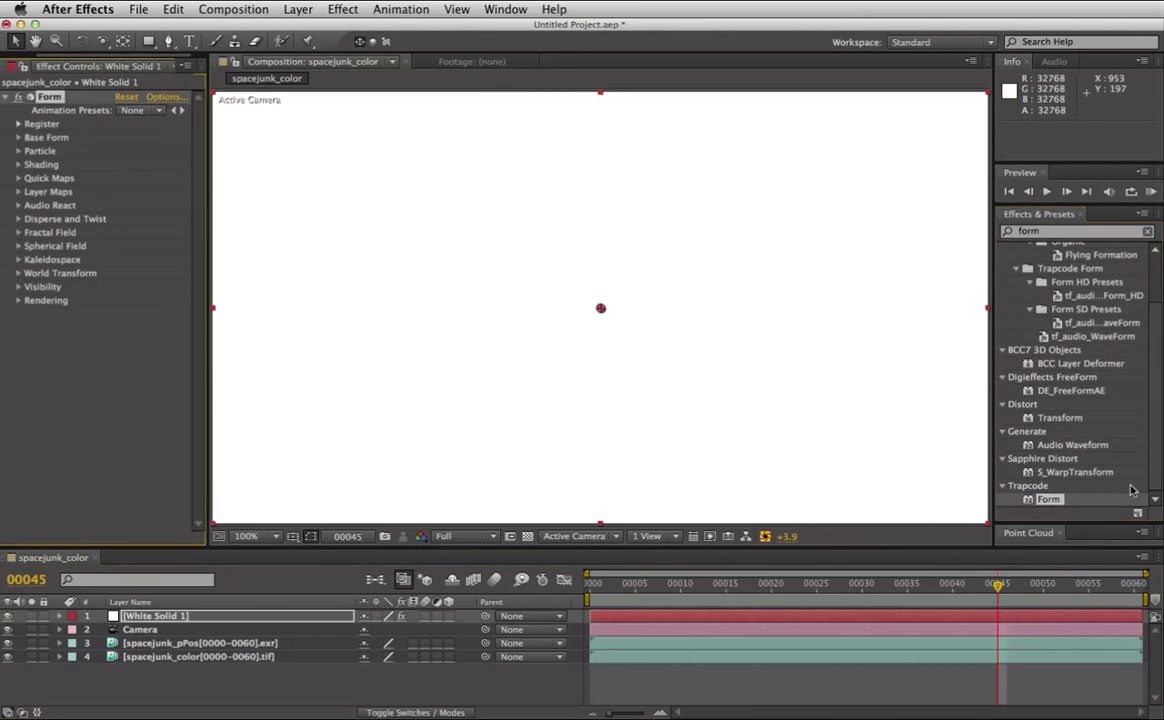
left_click(18, 138)
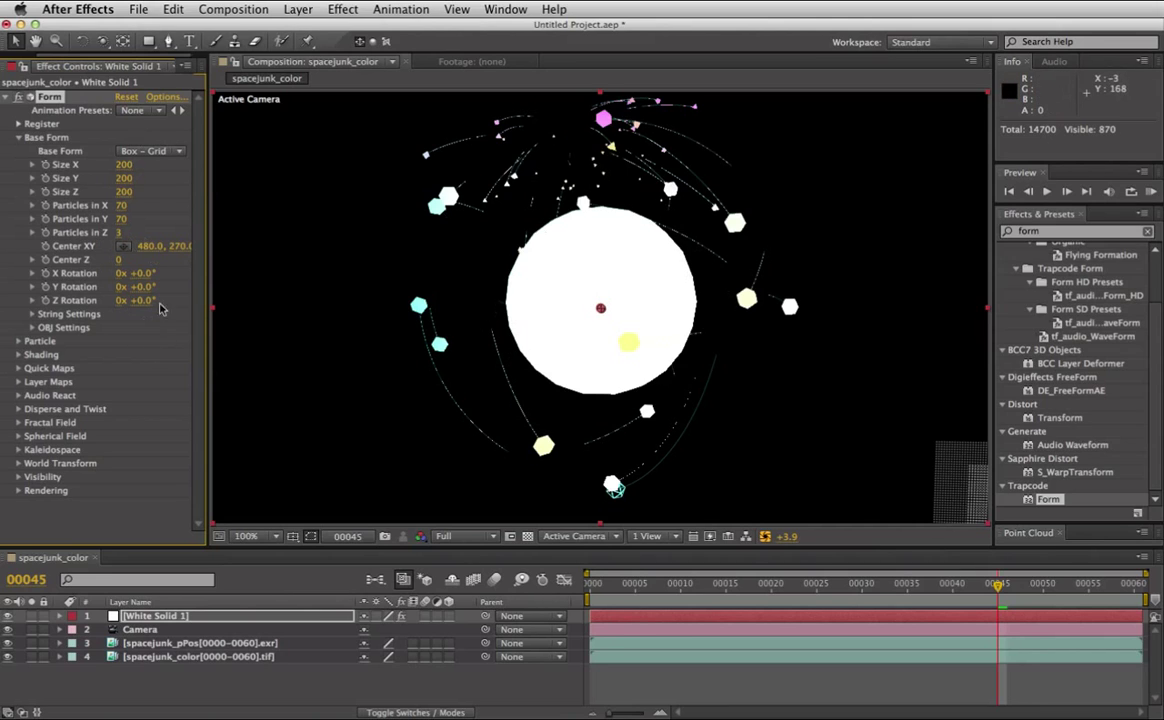
Set Base Form Size X/Y/Z to 0, particles 960 × 540 × 1, Center XY 0,0, Center Z 0.
left_click(127, 164)
key("Tab")
type("0")
key("Tab")
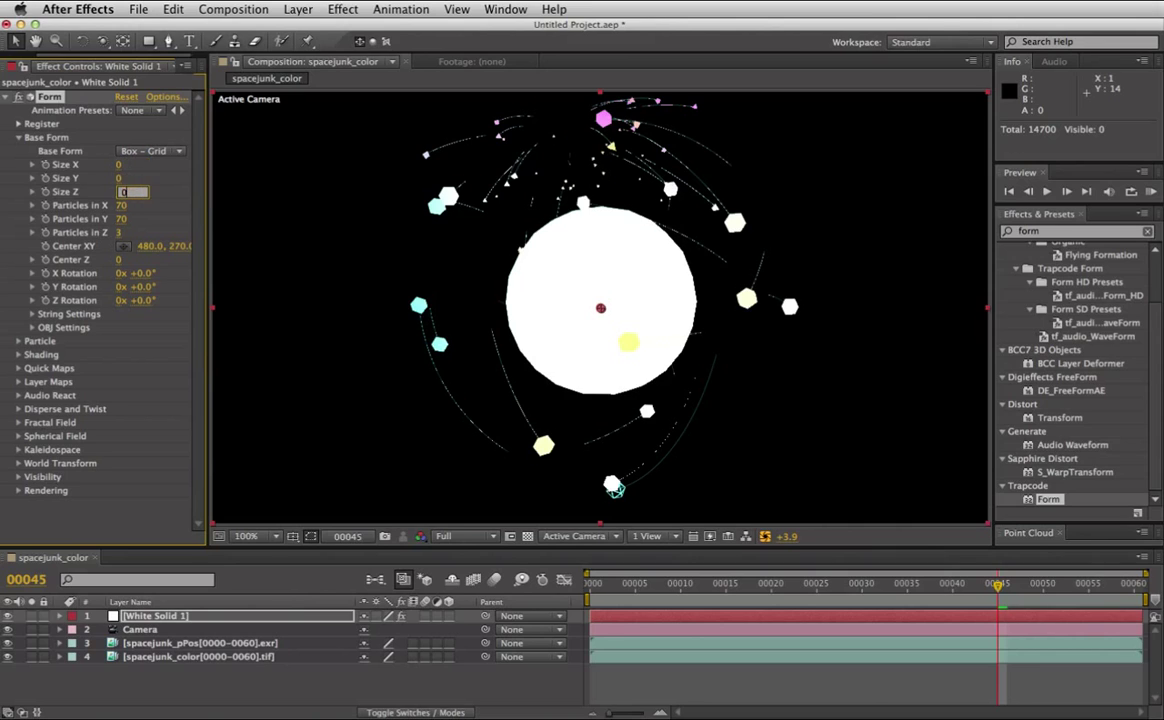
key("Tab")
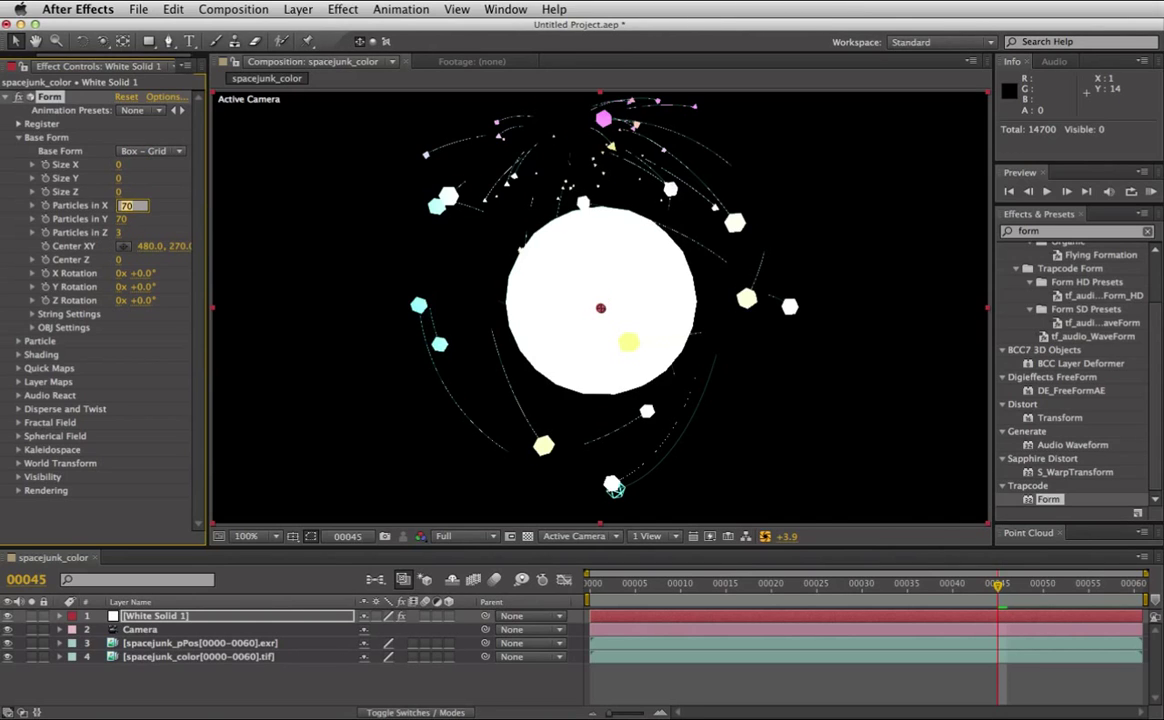
type("960")
key("Tab")
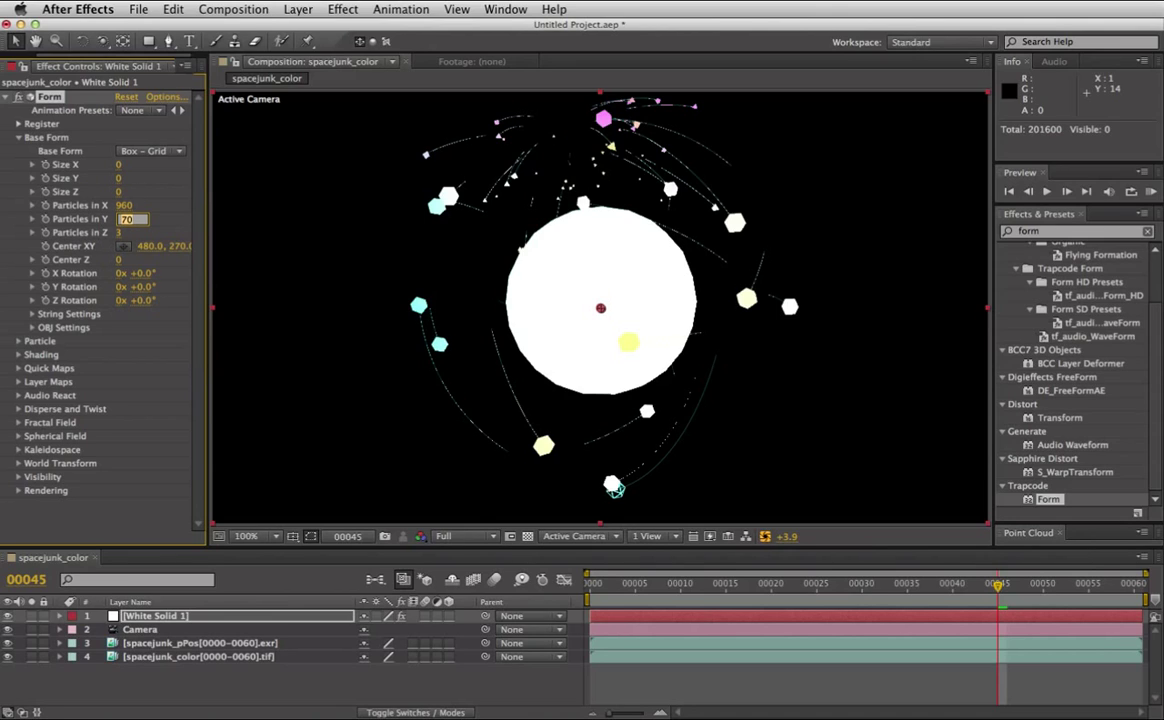
type("540")
key("Tab")
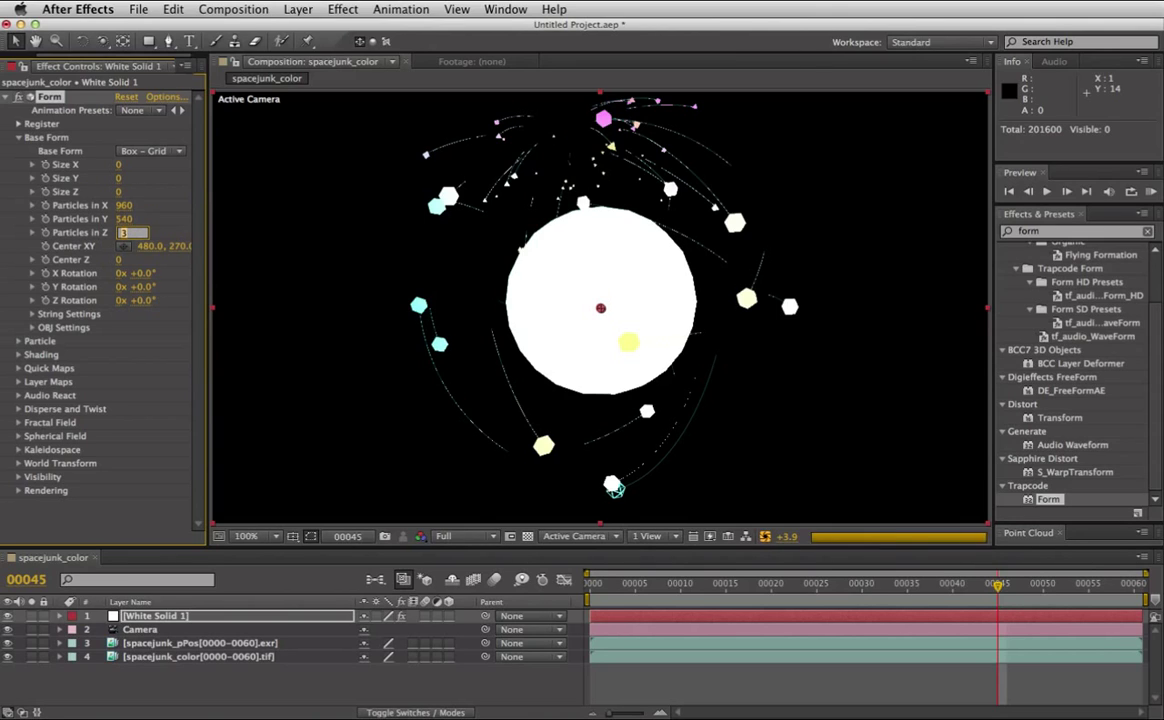
key("Tab")
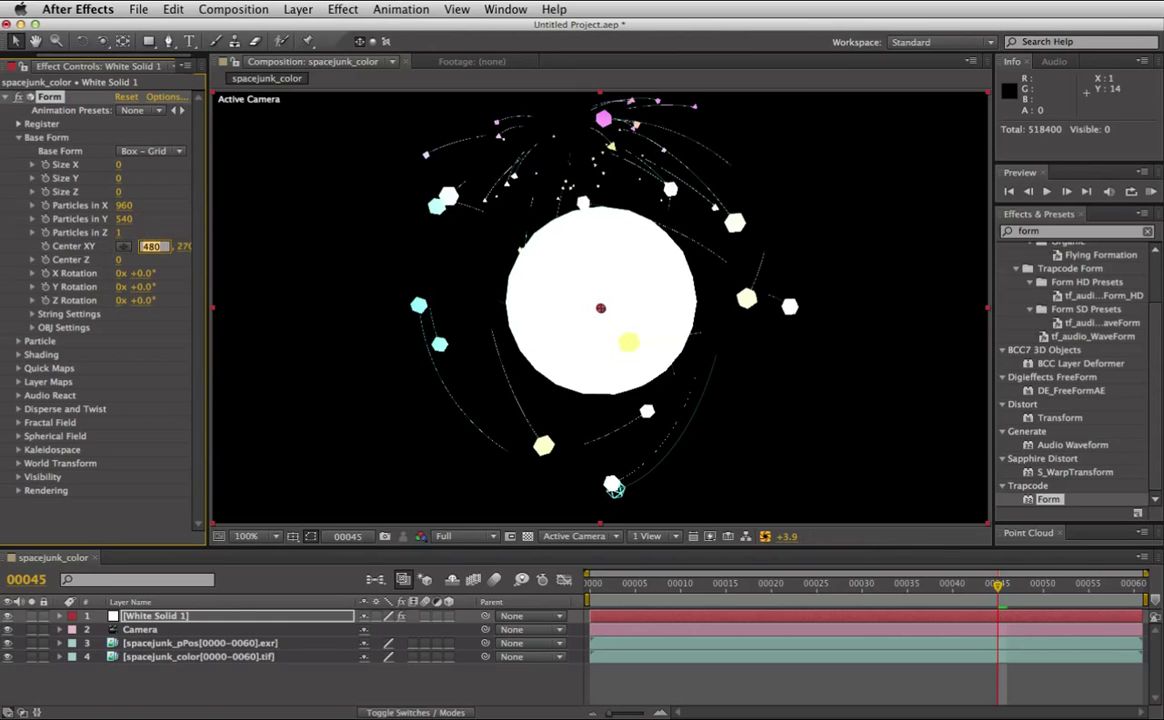
type("0")
key("Tab")
key("Tab")
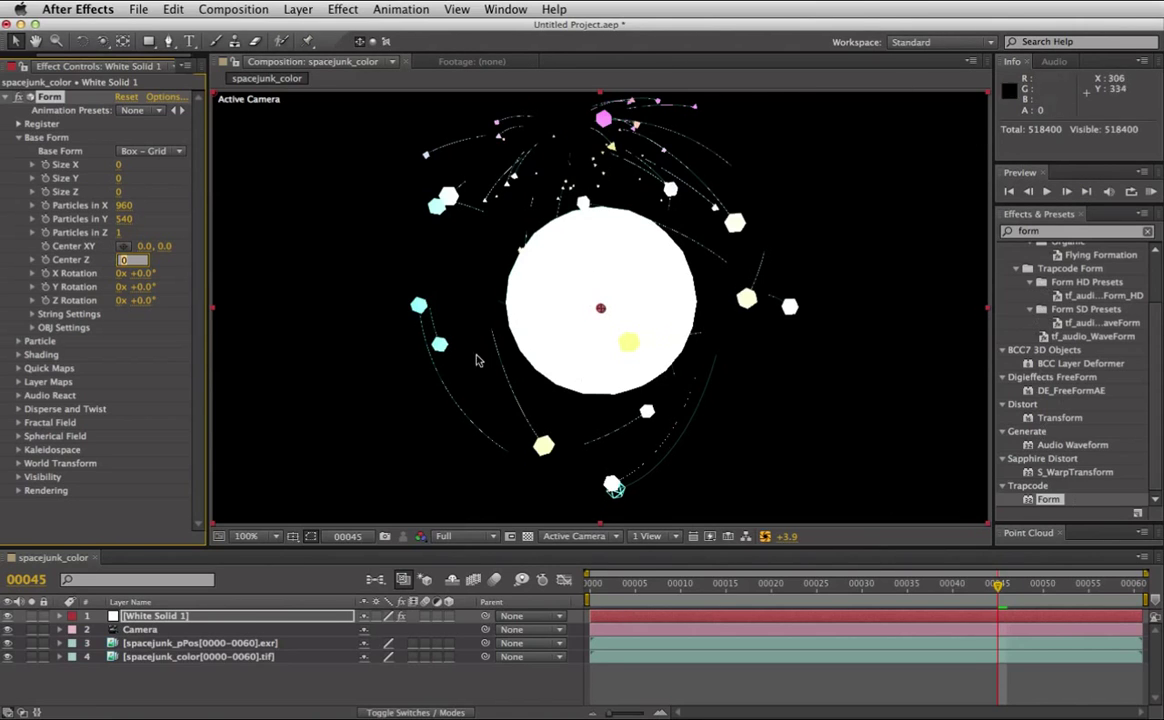
left_click(8, 345)
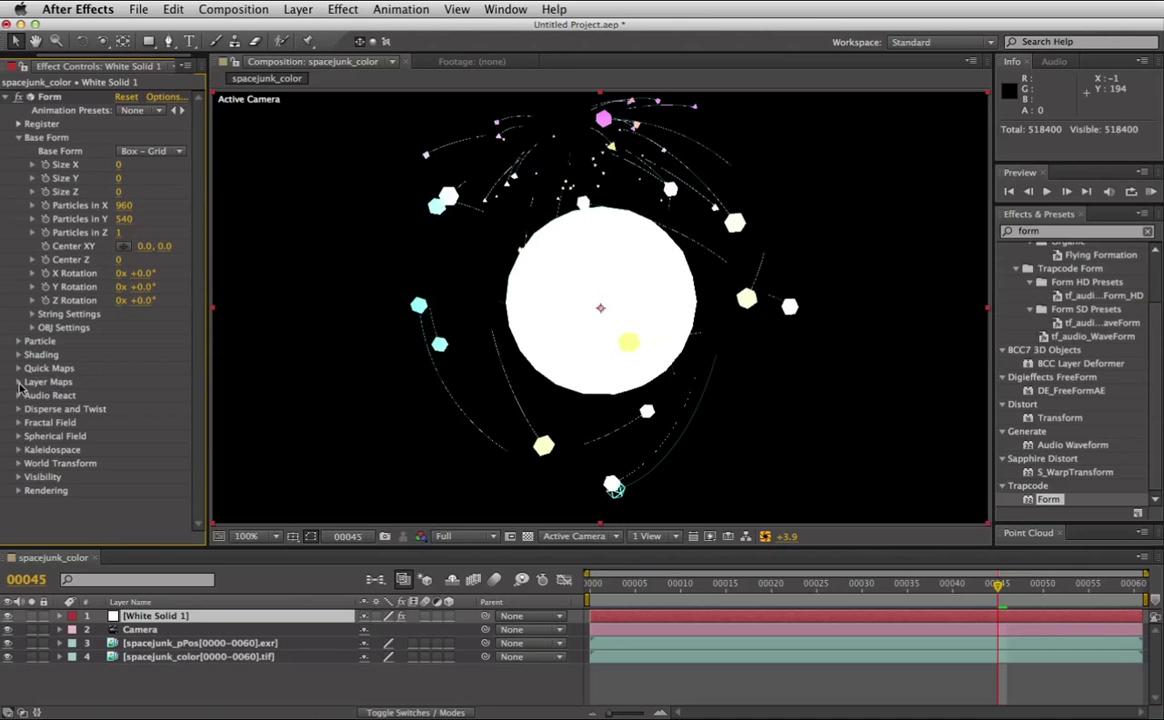
Set Form's Displacement map to XY, RGB to XYZ, driven by the spacejunk_pPos layer.
left_click(18, 382)
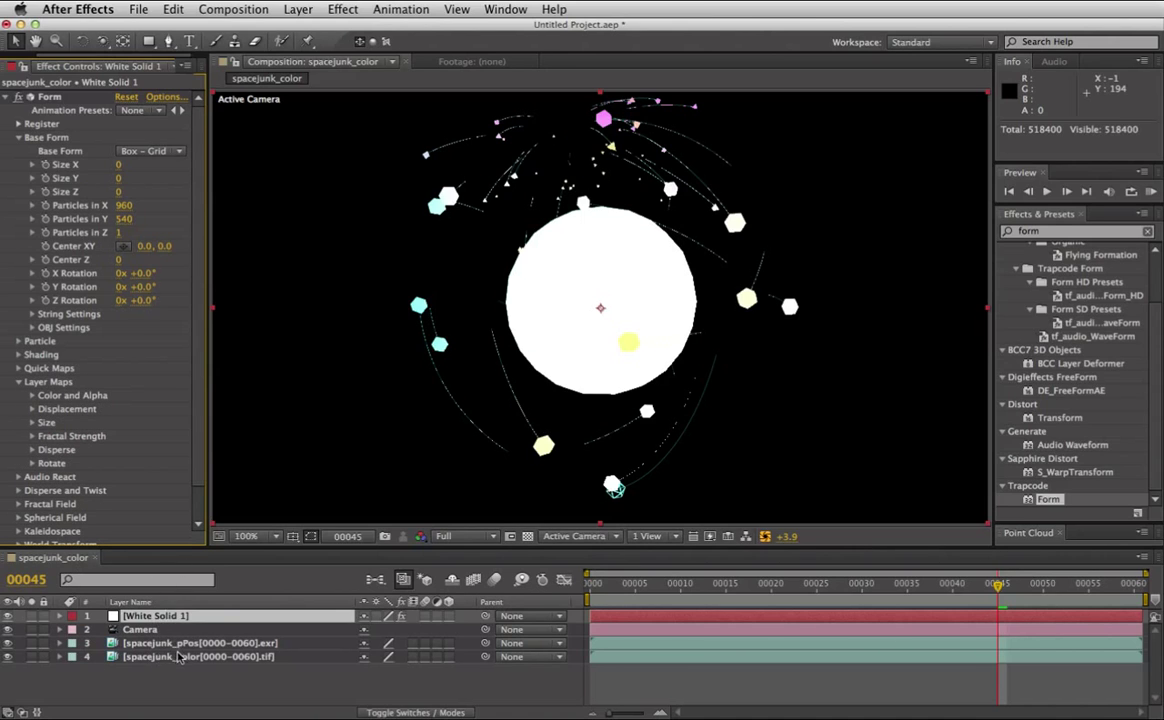
left_click(32, 409)
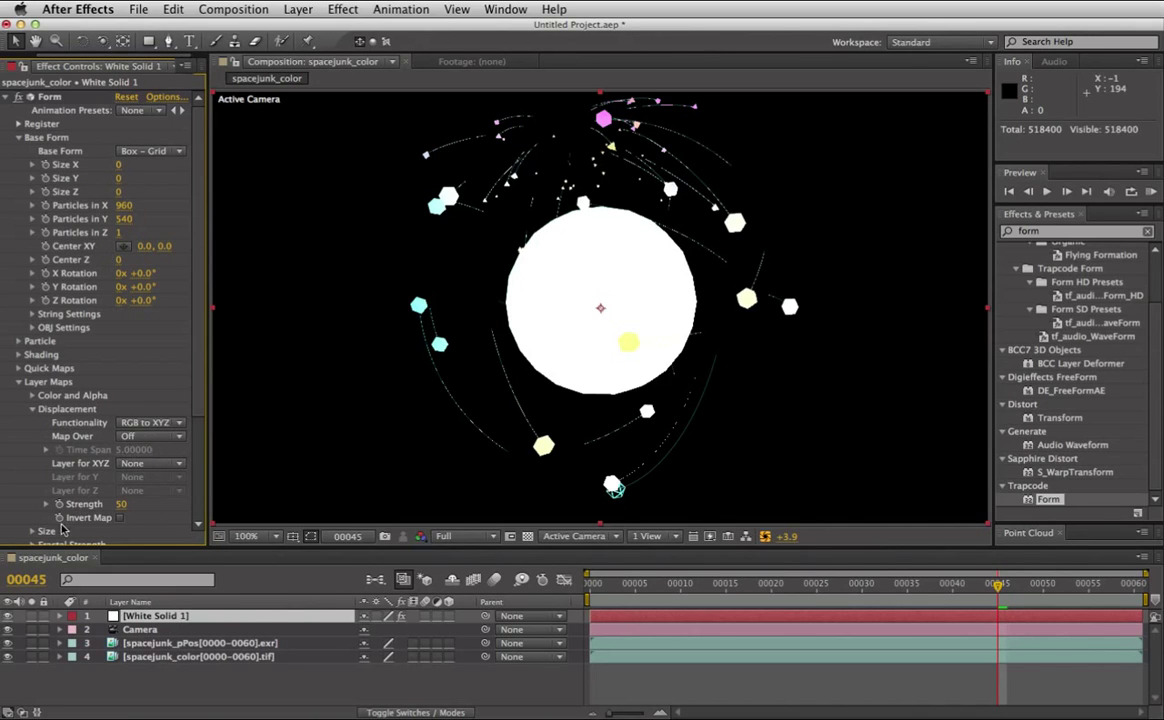
left_click(142, 438)
left_click(140, 469)
left_click(153, 425)
left_click(160, 438)
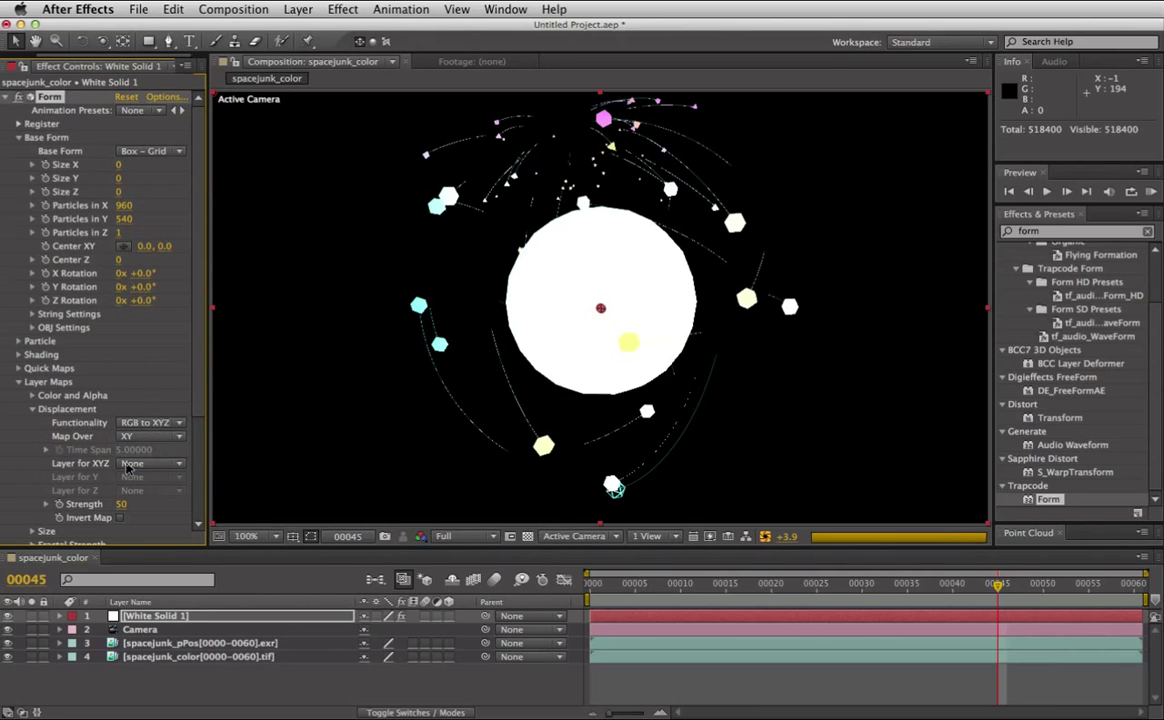
left_click(146, 464)
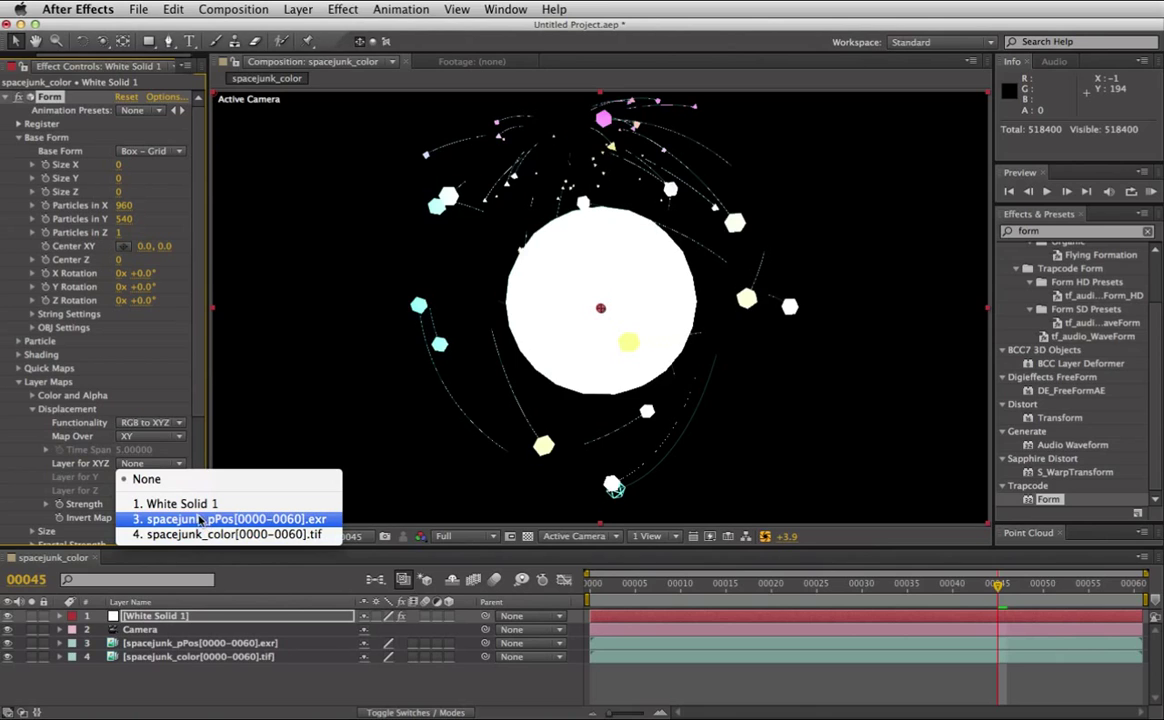
left_click(201, 520)
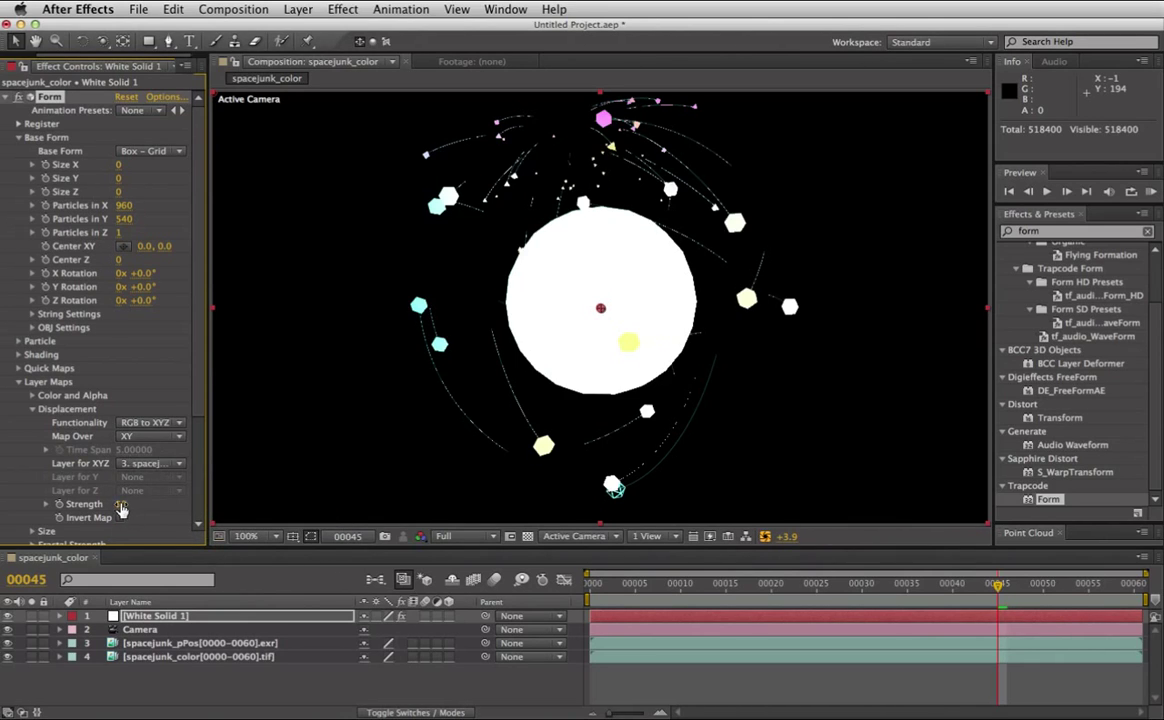
left_click(10, 650)
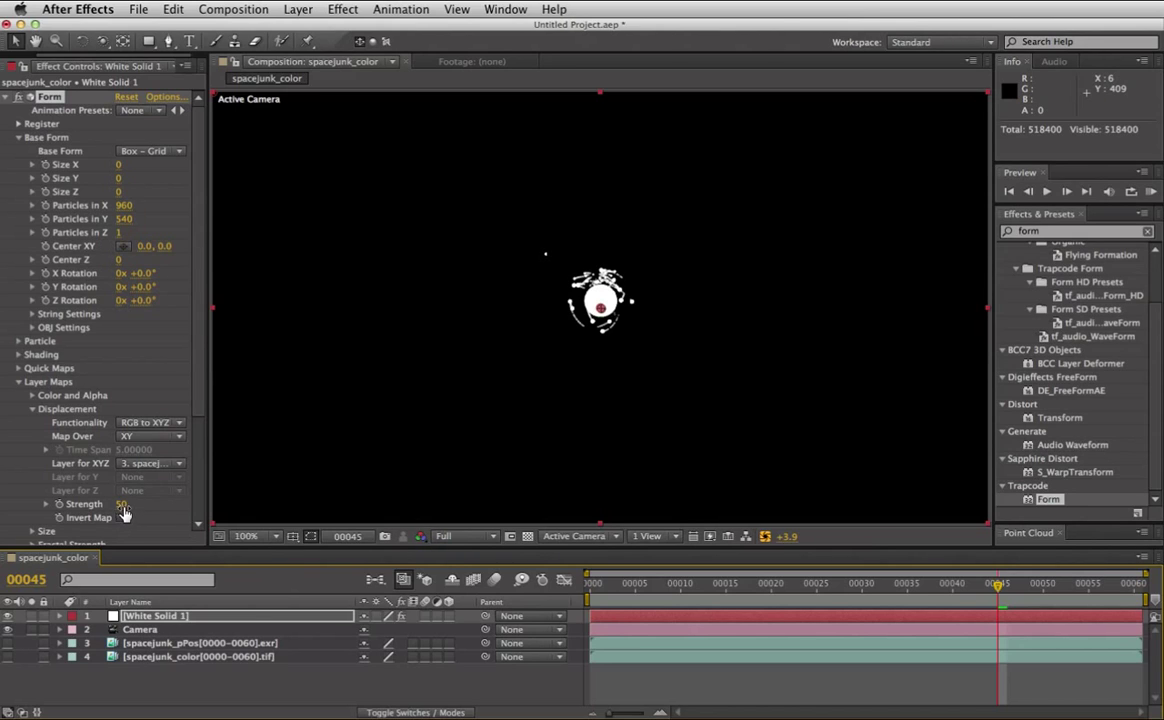
Set displacement Strength to 300 and toggle the colour layer's visibility to compare.
left_click(120, 505)
type("300")
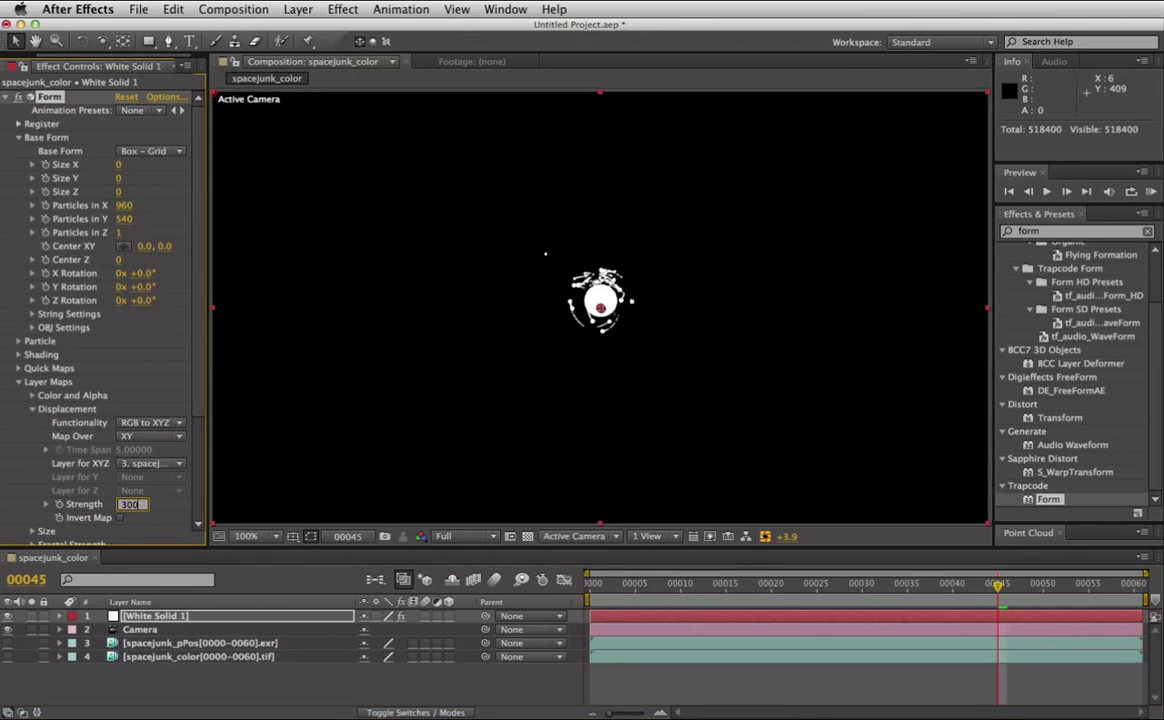
key("Return")
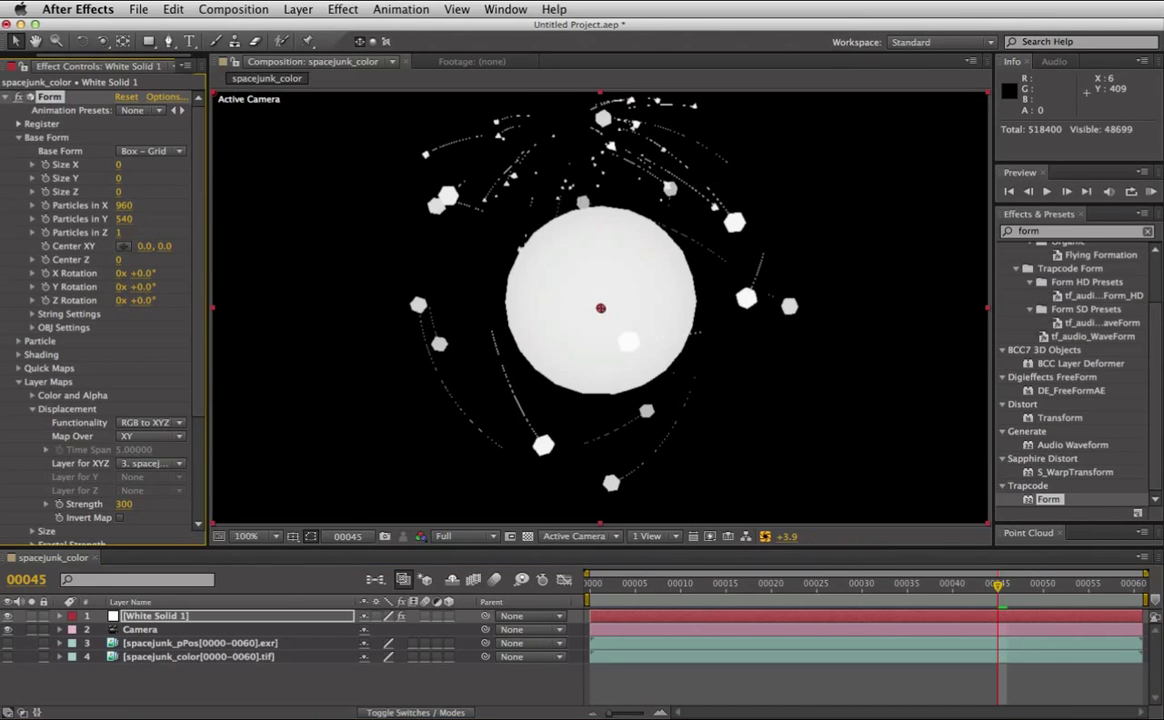
left_click(8, 656)
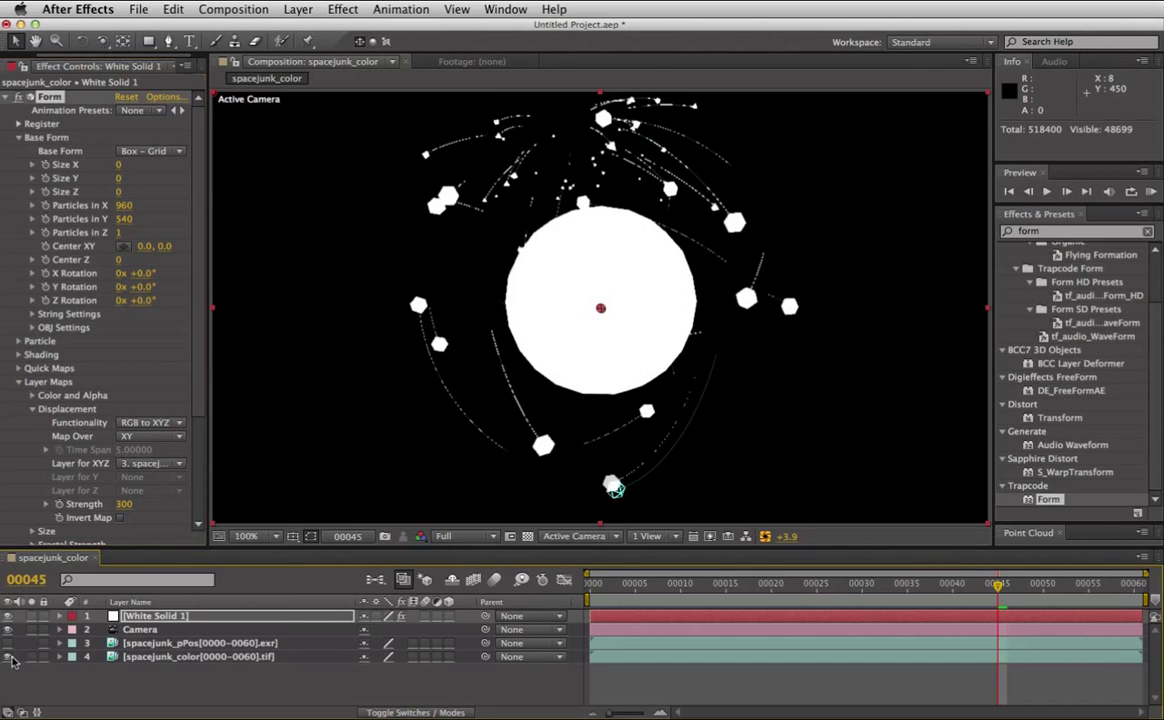
left_click(8, 656)
left_click(8, 656)
left_click(8, 656)
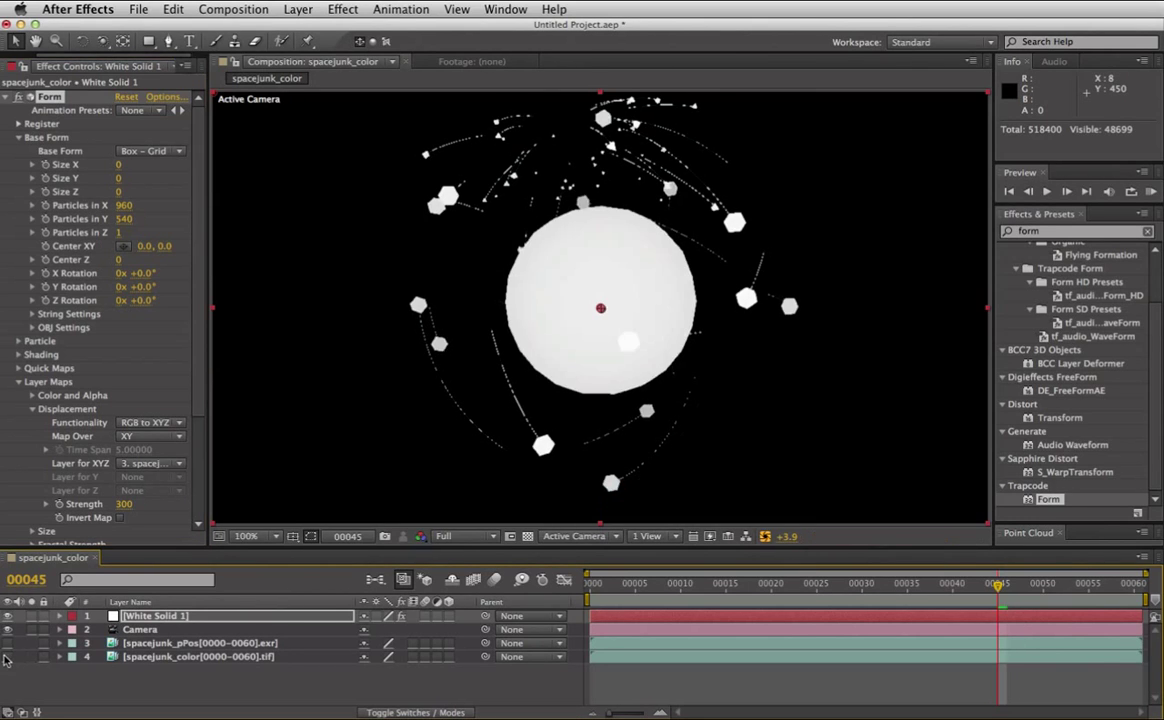
left_click(8, 657)
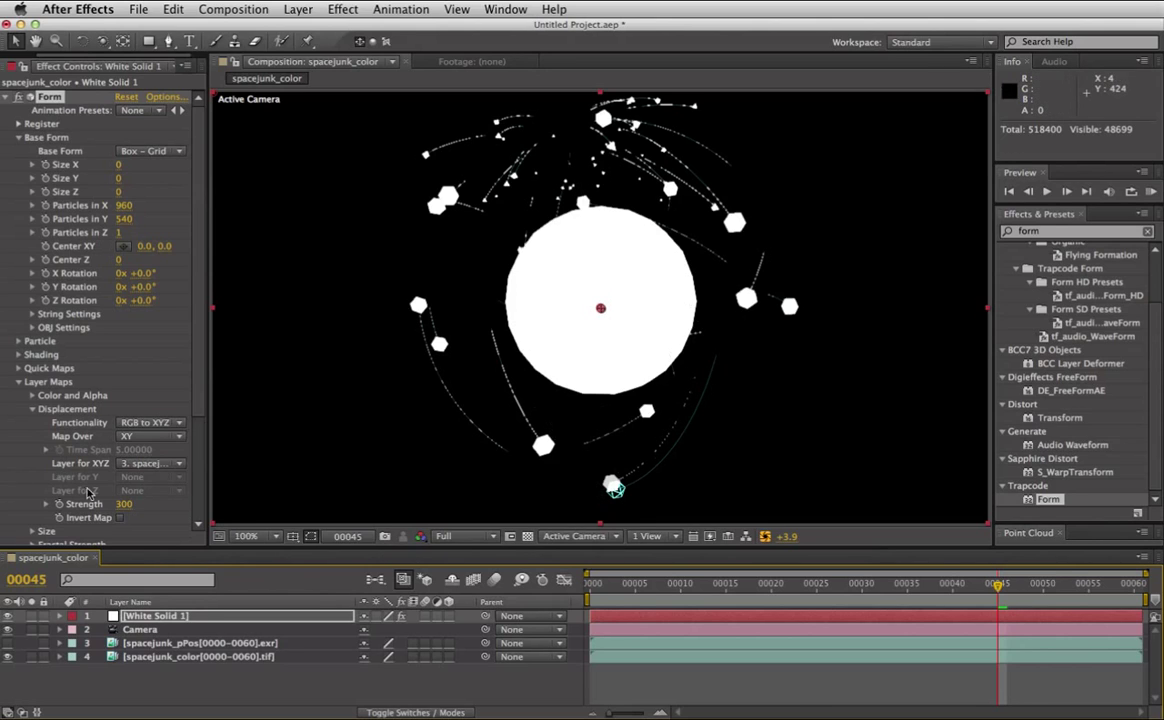
Set Form's Color and Alpha map to the spacejunk_color layer, RGB to RGB, over XY.
left_click(7, 659)
left_click(35, 399)
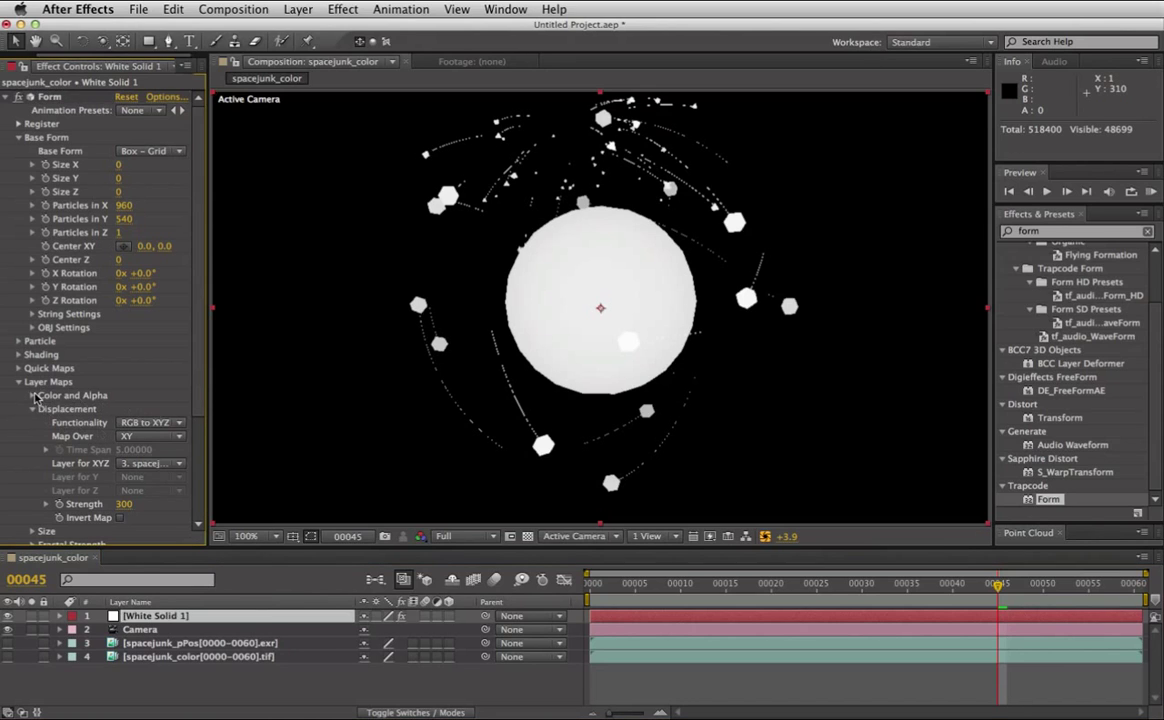
left_click(35, 398)
left_click(145, 413)
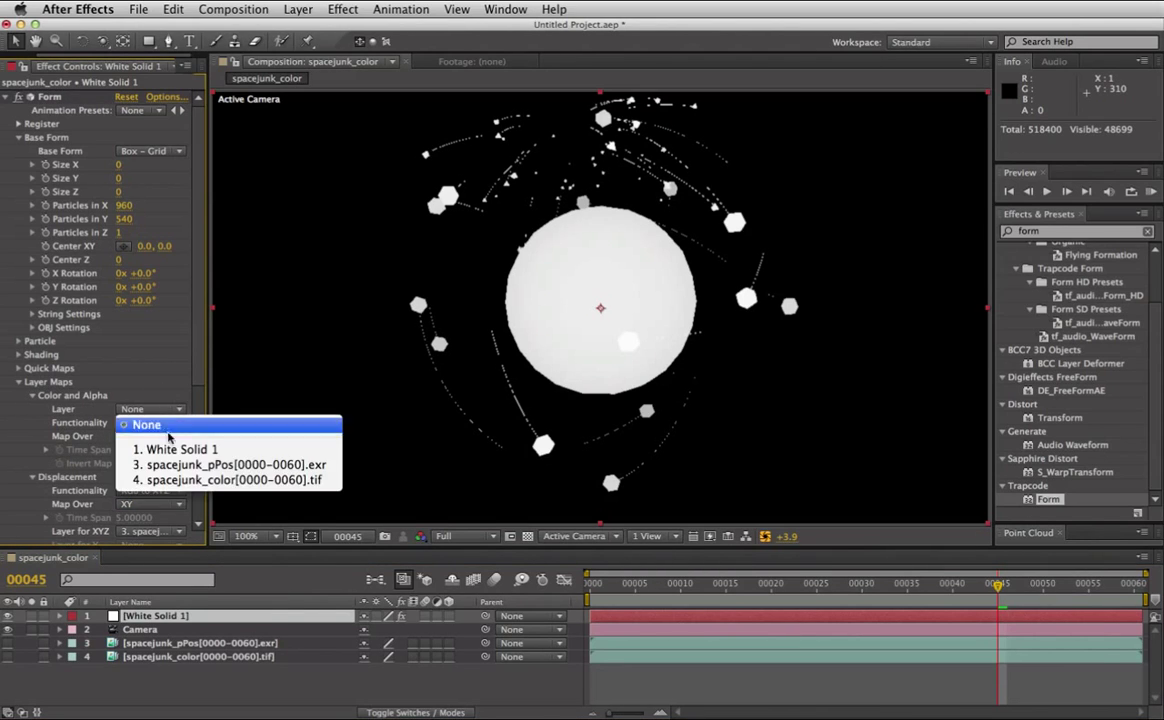
left_click(184, 481)
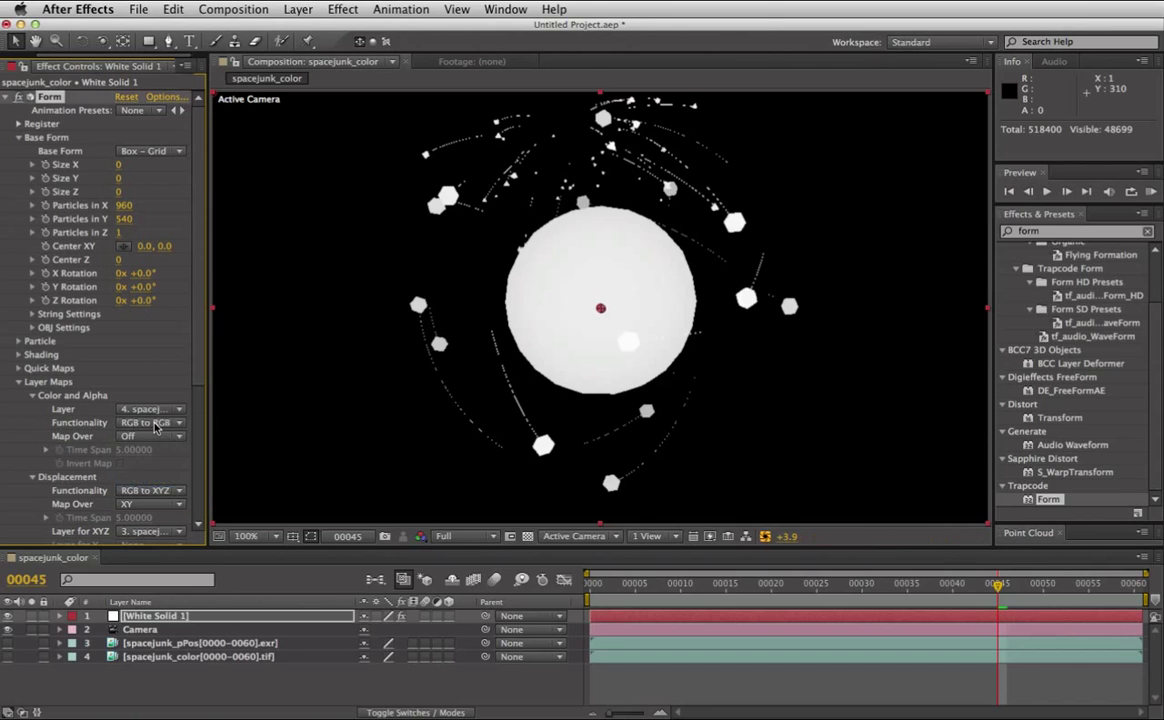
left_click(155, 424)
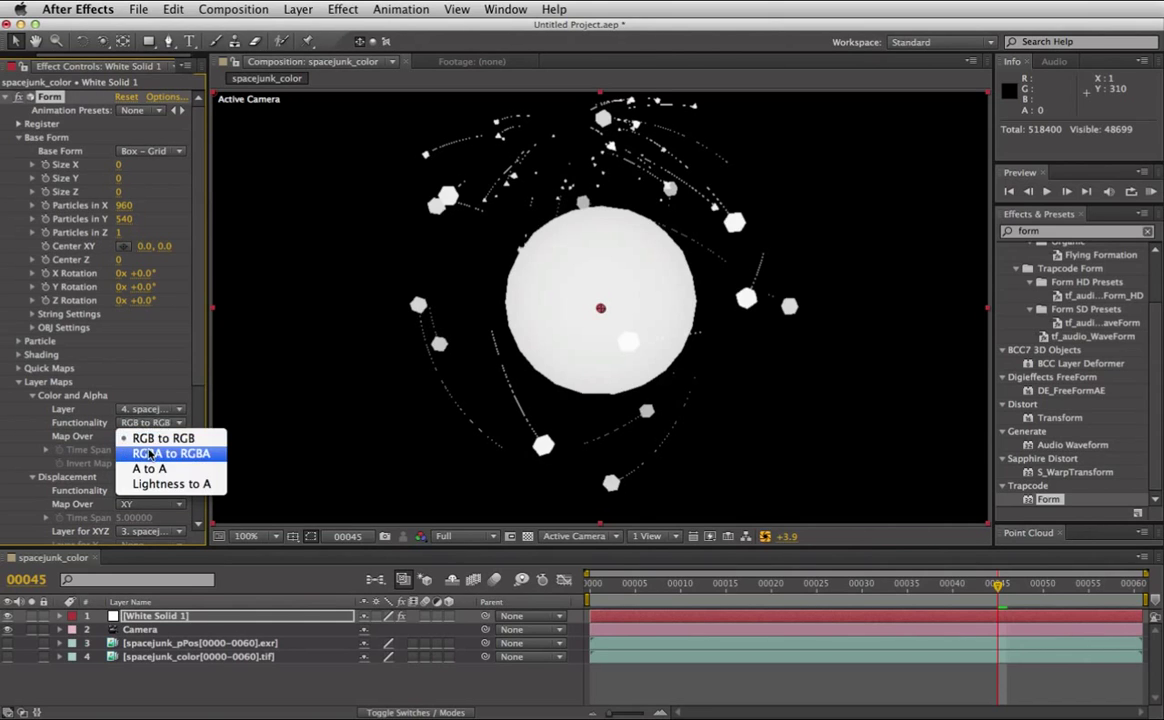
left_click(130, 440)
left_click(130, 437)
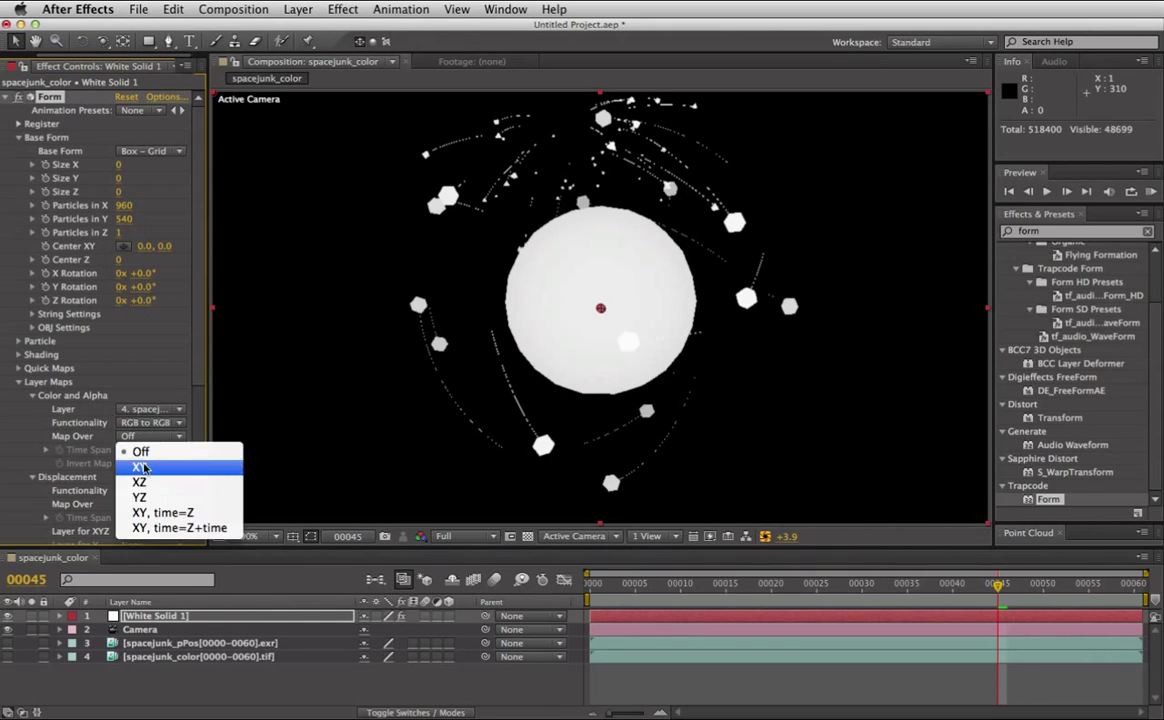
left_click(140, 453)
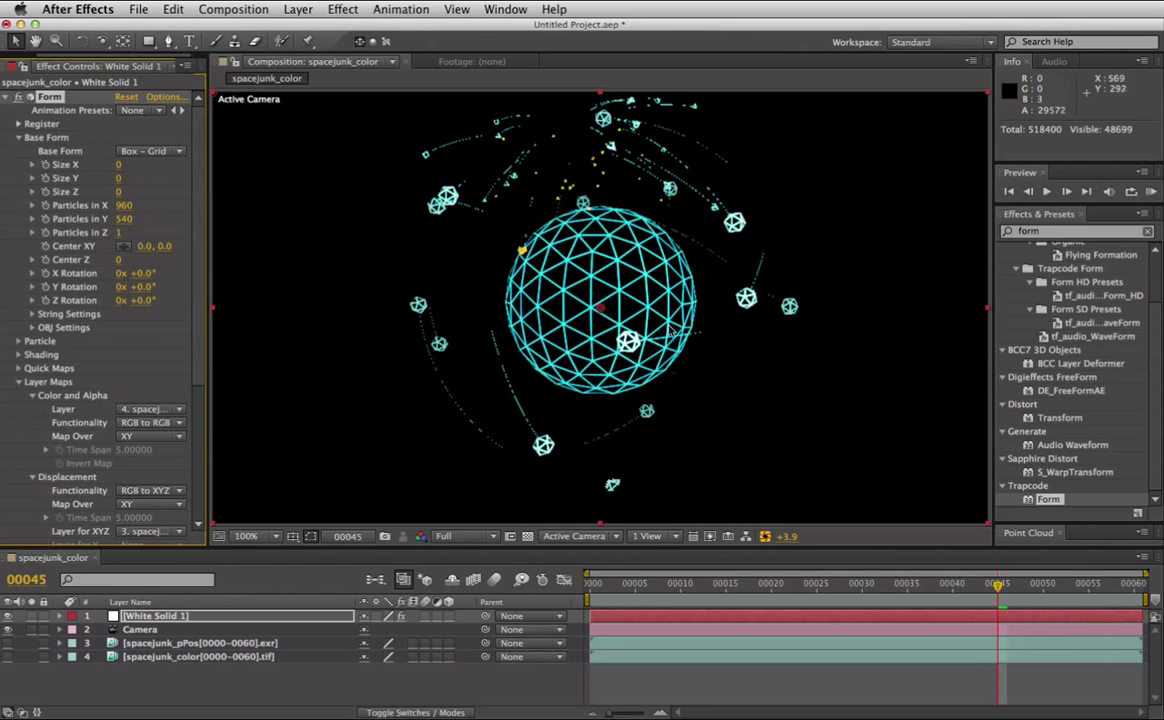
Compare the cyan sphere with exposure reset, then readjust the viewer exposure.
left_click(765, 537)
left_click(765, 537)
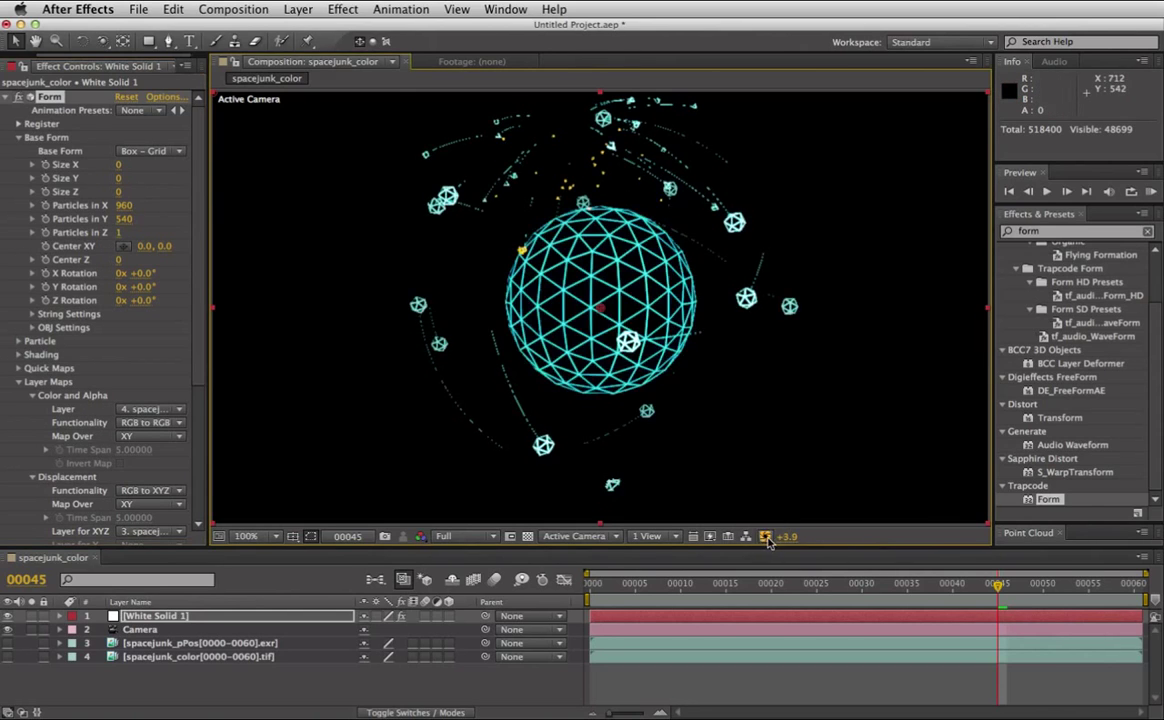
left_click(765, 537)
left_click(765, 537)
left_click_drag(790, 537, 782, 540)
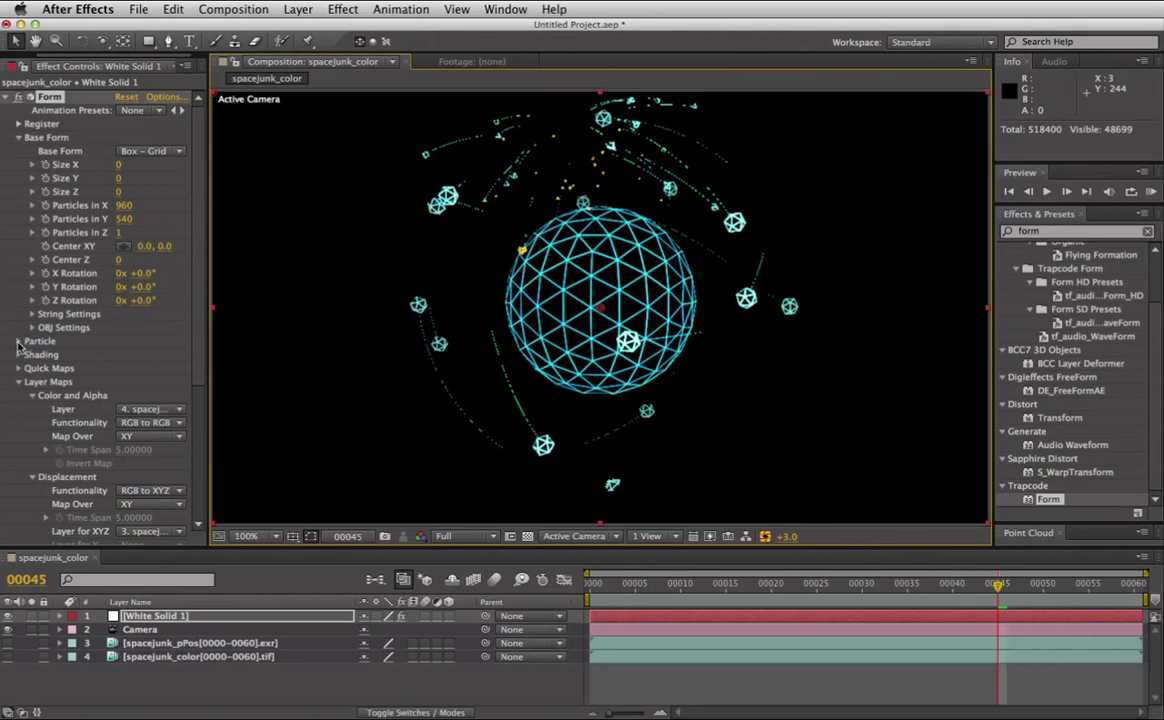
Switch the particle Transfer Mode from Add to Normal.
left_click(18, 341)
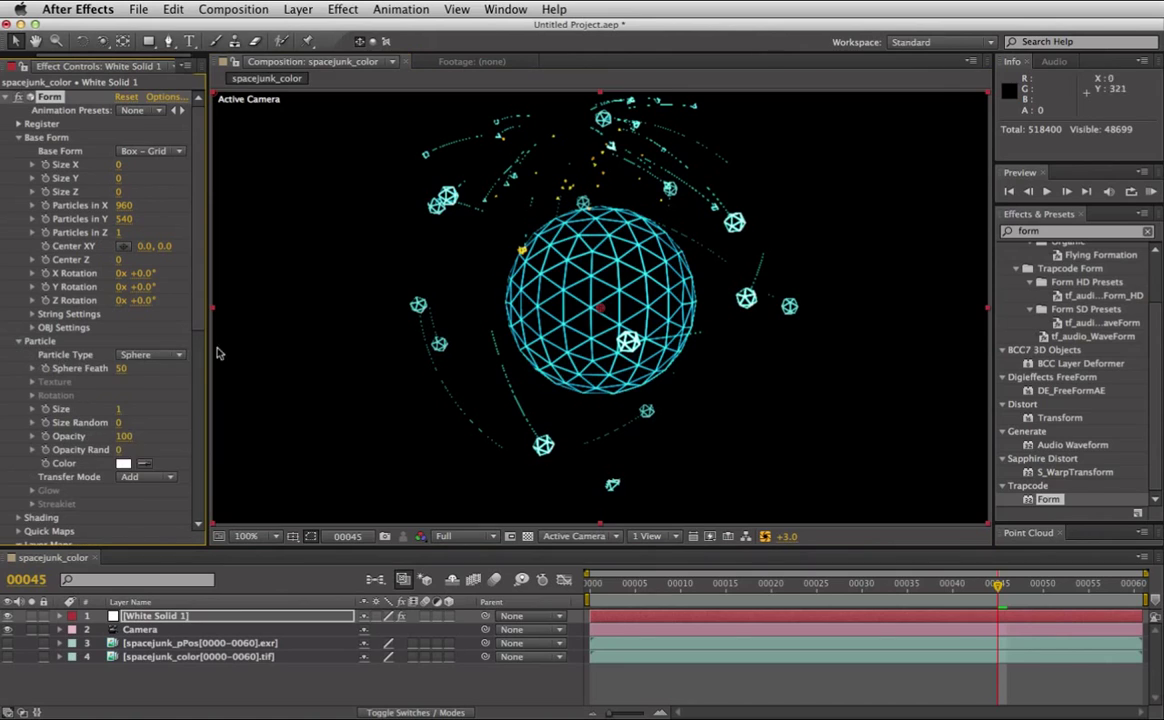
left_click(148, 477)
left_click(145, 460)
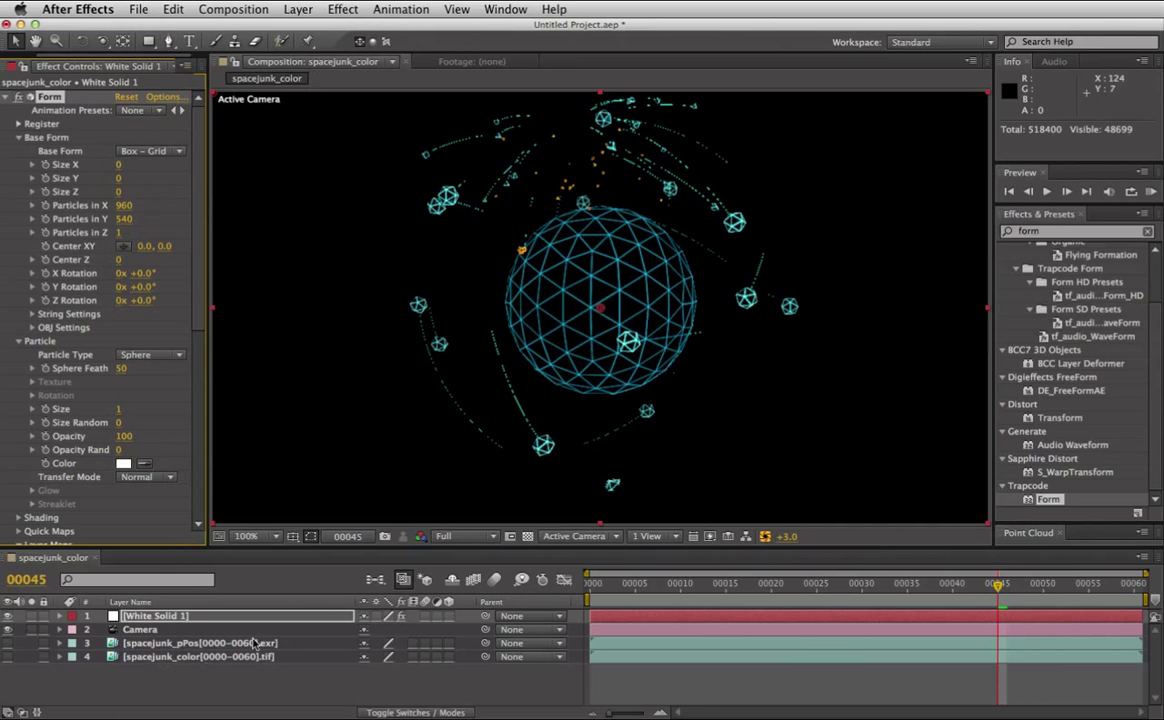
Scrub back to frame 7 and play the animation forward to frame 53.
left_click_drag(810, 600, 654, 600)
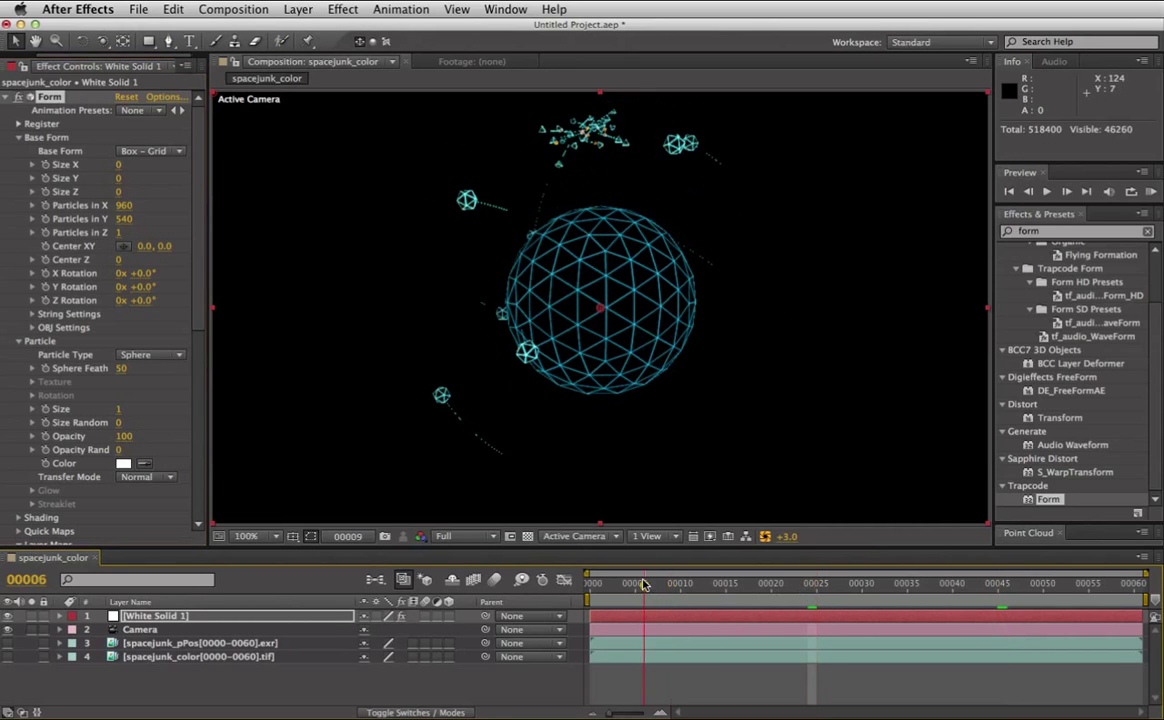
key("space")
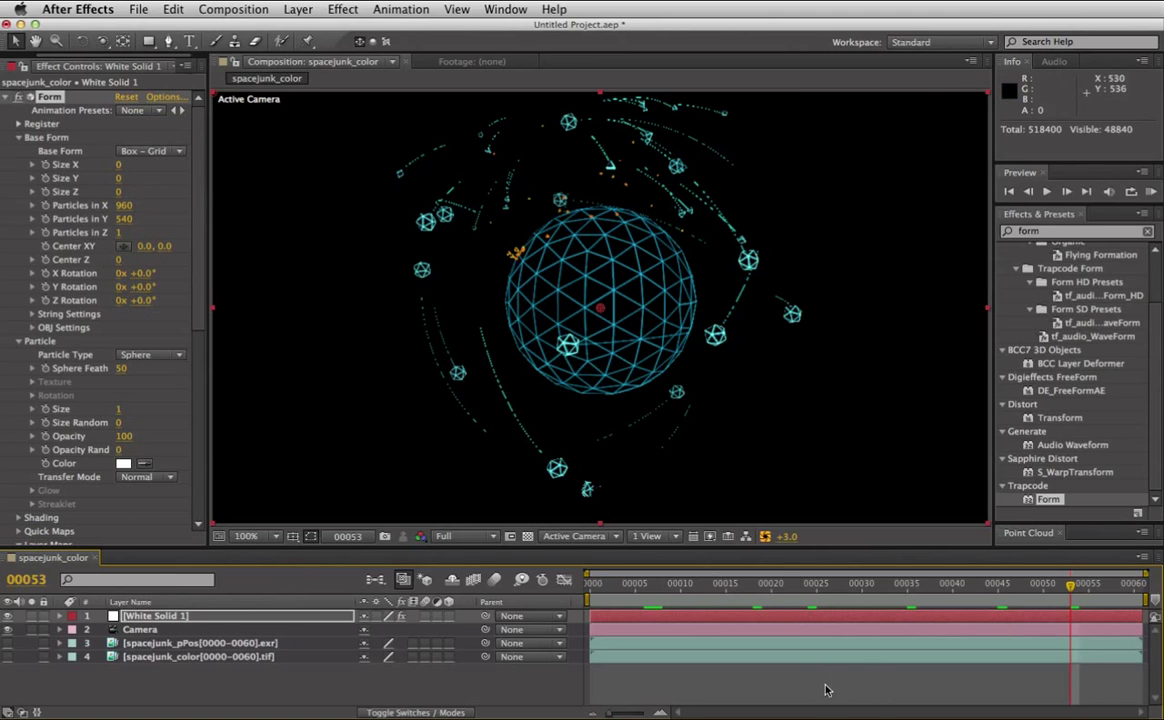
left_click(342, 9)
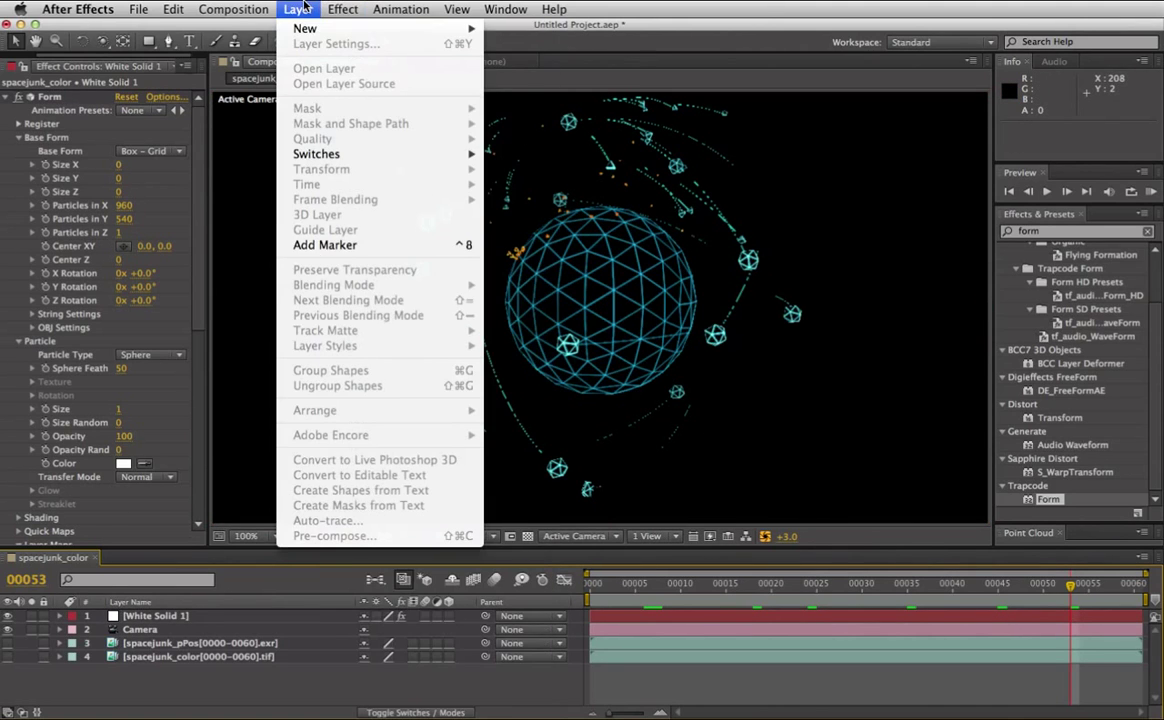
Add Camera 2 with default settings, after adding and undoing a stray null.
mouse_move(312, 30)
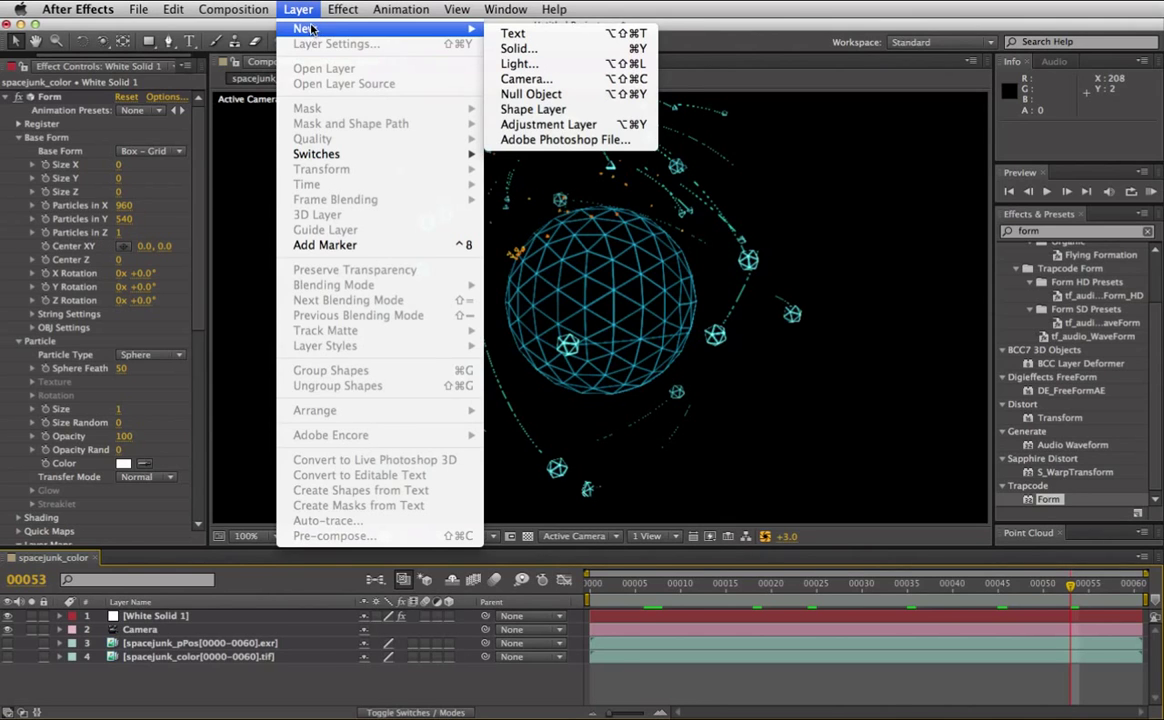
left_click(533, 93)
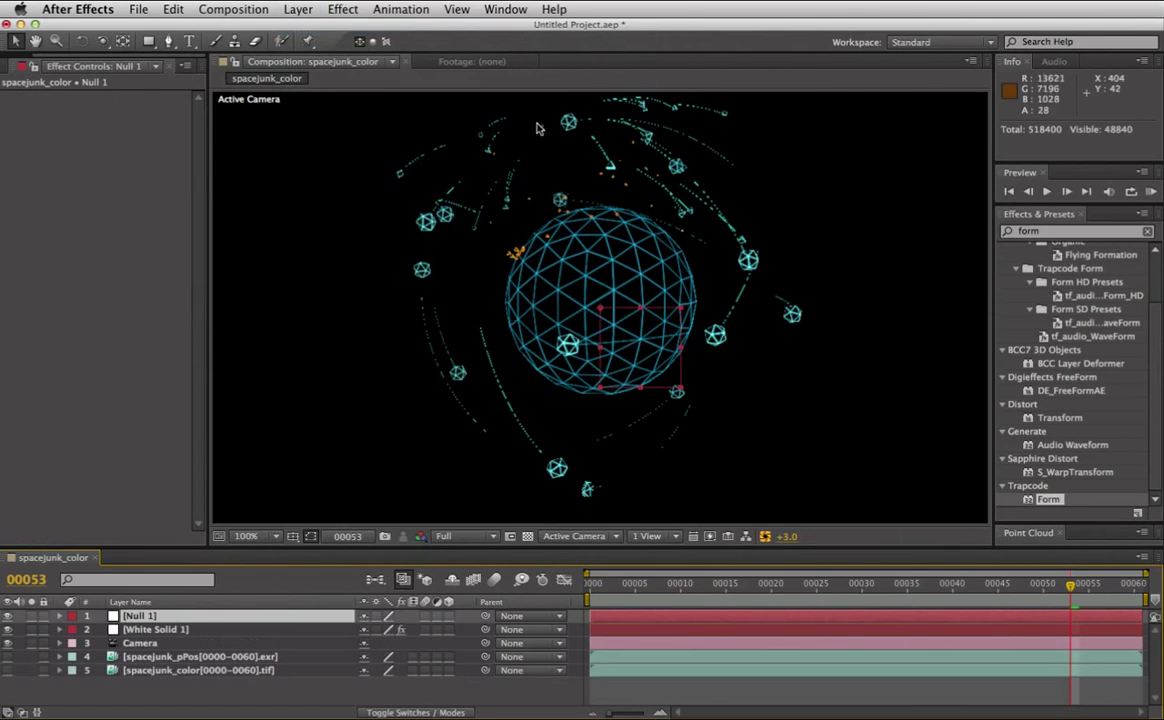
key("super+z")
left_click(272, 8)
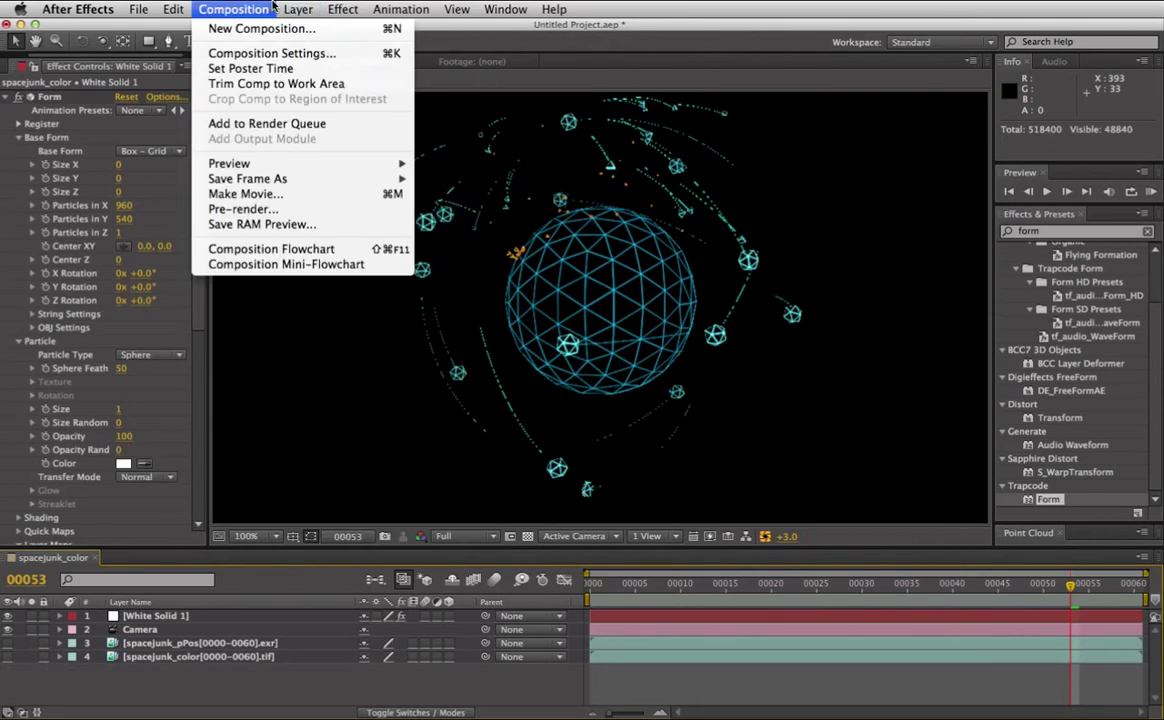
mouse_move(460, 29)
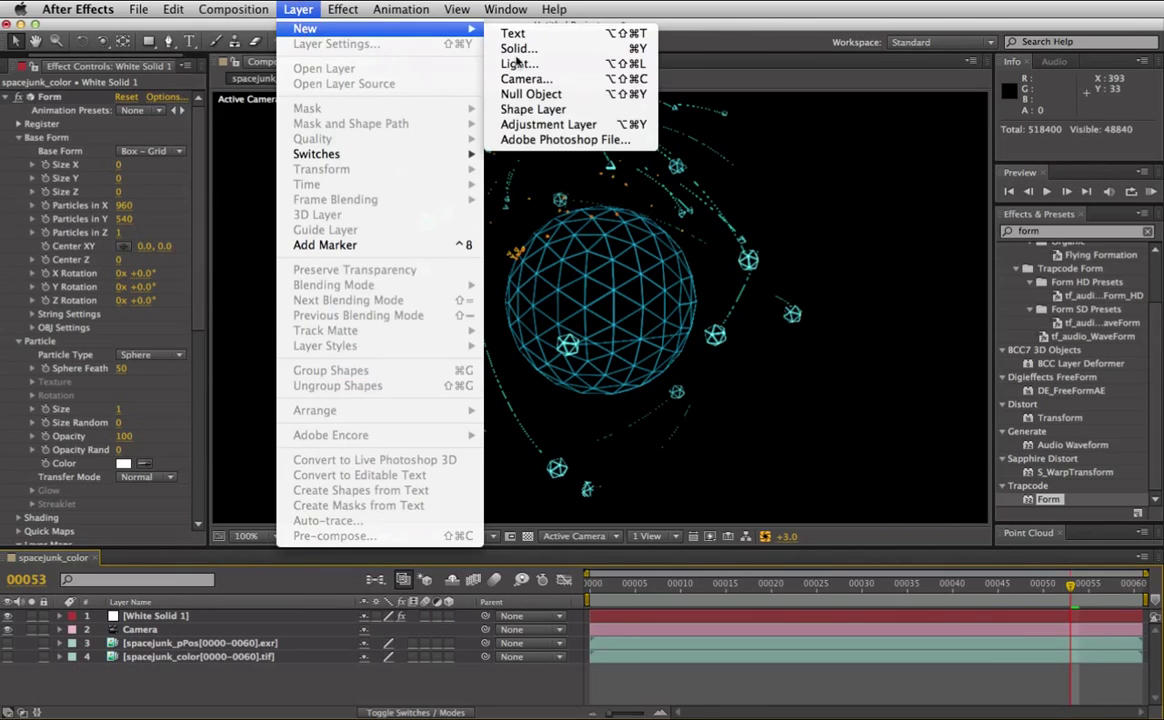
left_click(578, 80)
left_click(821, 511)
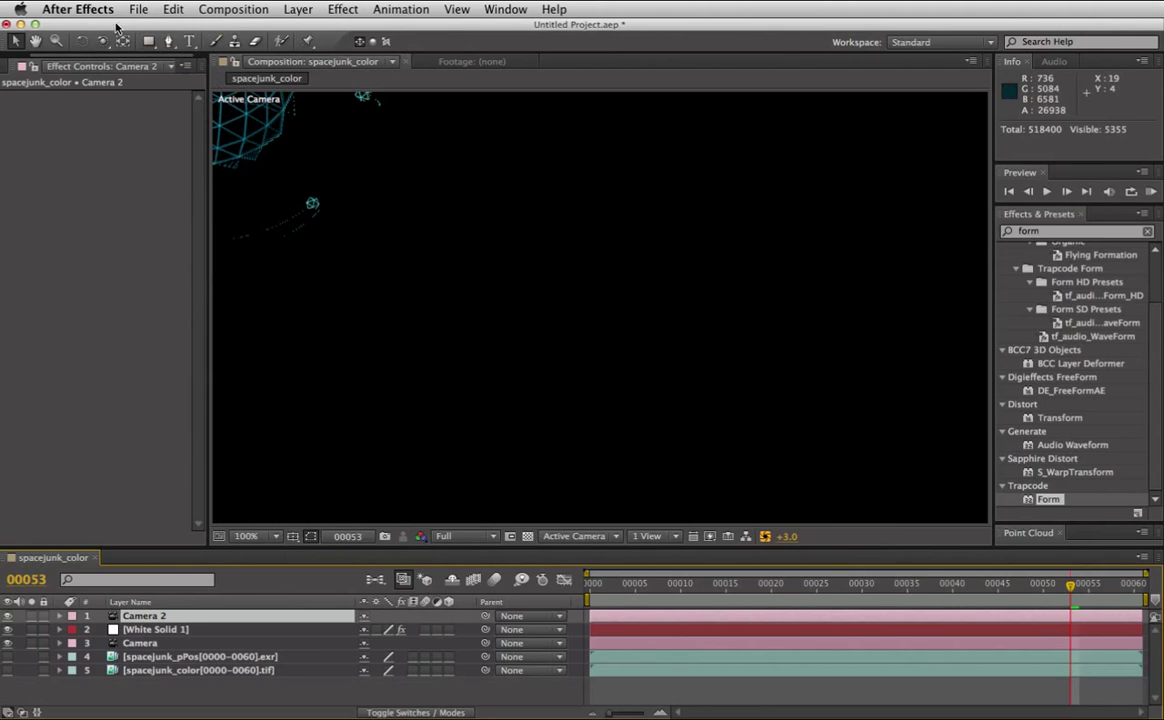
Orbit Camera 2 around the cyan particle sphere and debris.
left_click_drag(105, 46, 230, 78)
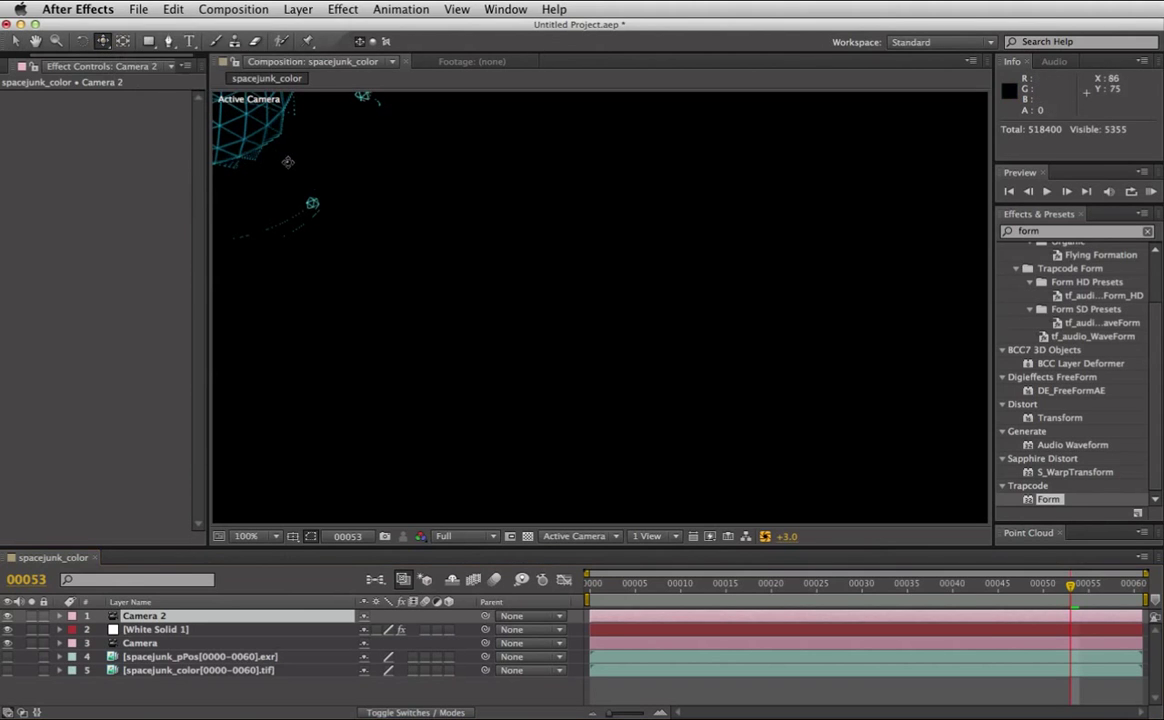
mouse_move(332, 167)
left_mouse_down()
mouse_move(538, 275)
mouse_move(780, 470)
left_mouse_up()
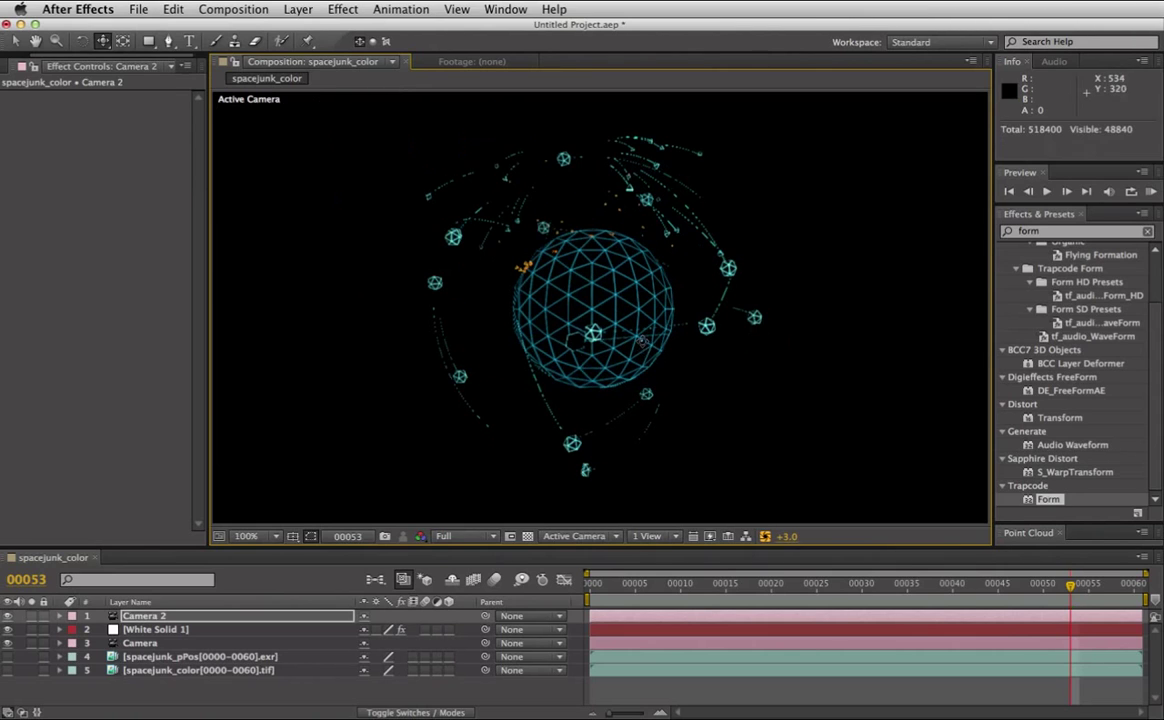
left_click_drag(113, 42, 150, 52)
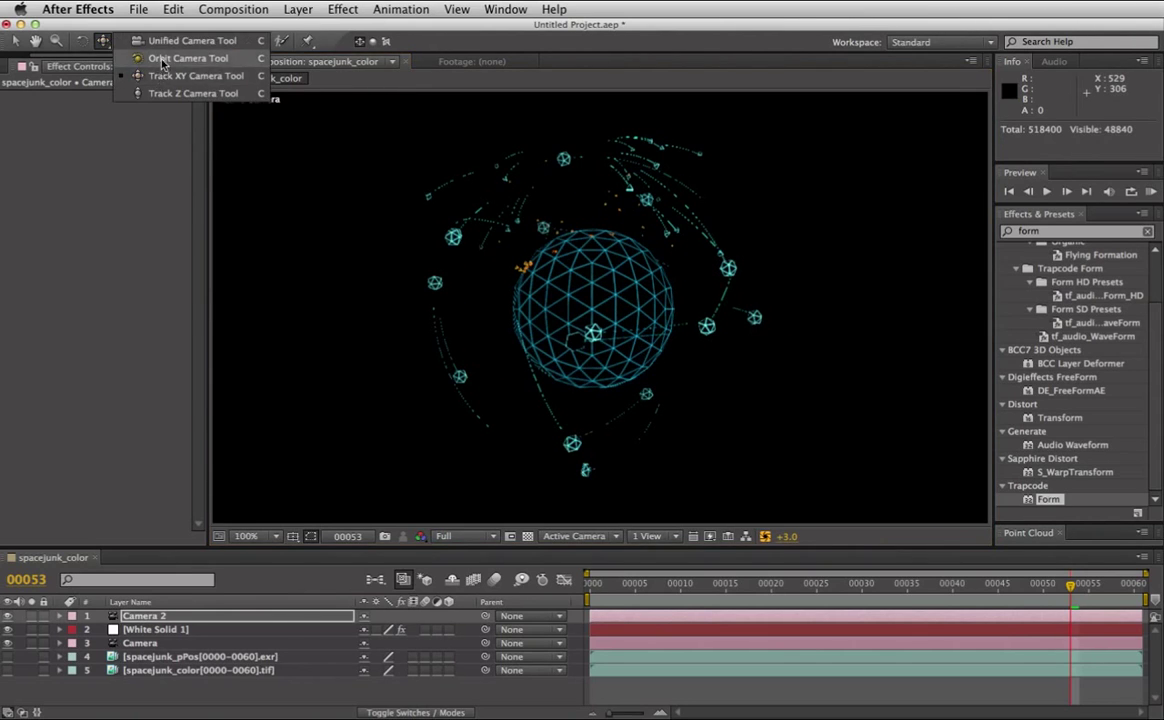
mouse_move(610, 312)
left_mouse_down()
mouse_move(625, 319)
mouse_move(443, 299)
left_mouse_up()
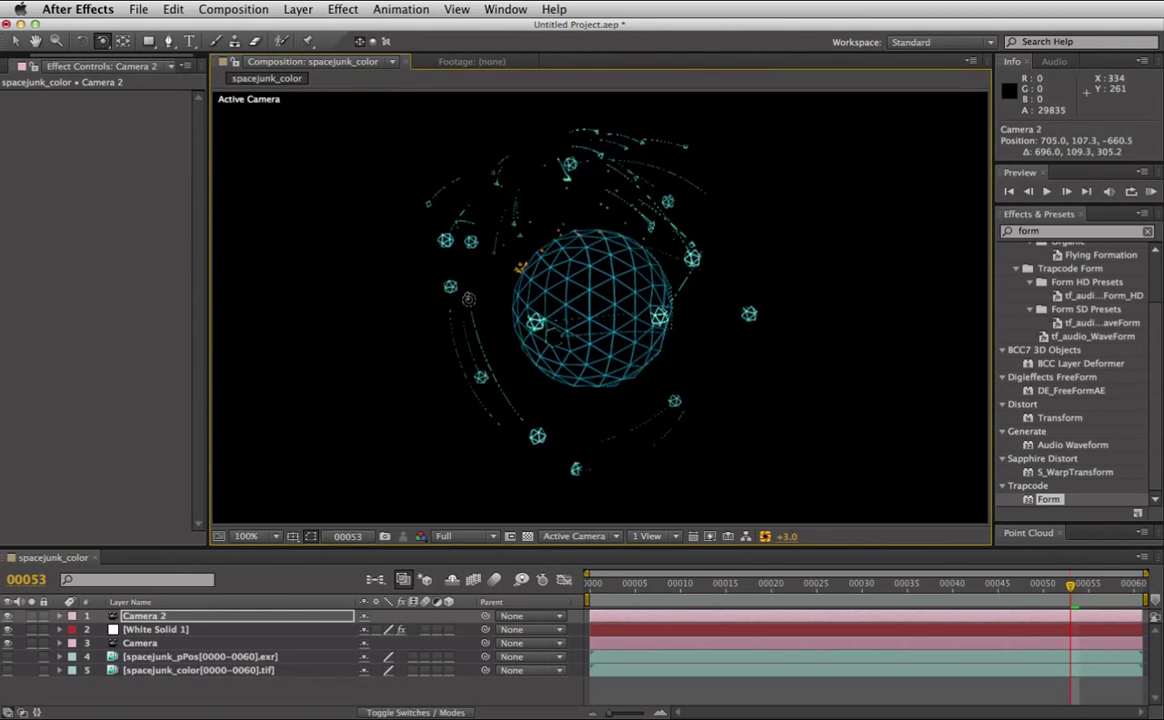
mouse_move(402, 323)
left_mouse_down()
mouse_move(586, 366)
mouse_move(620, 282)
left_mouse_up()
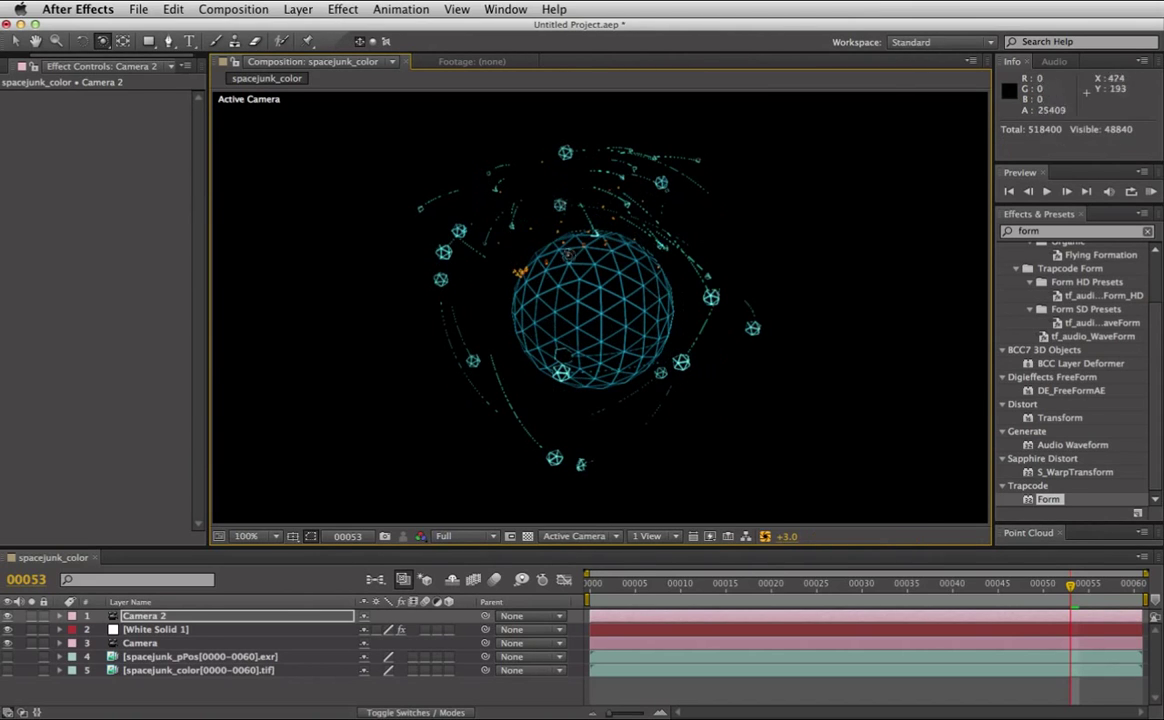
Orbit Camera 2 to view the cyan wireframe sphere head-on, debris ringed evenly around it.
scroll(110, 66, "up", 2)
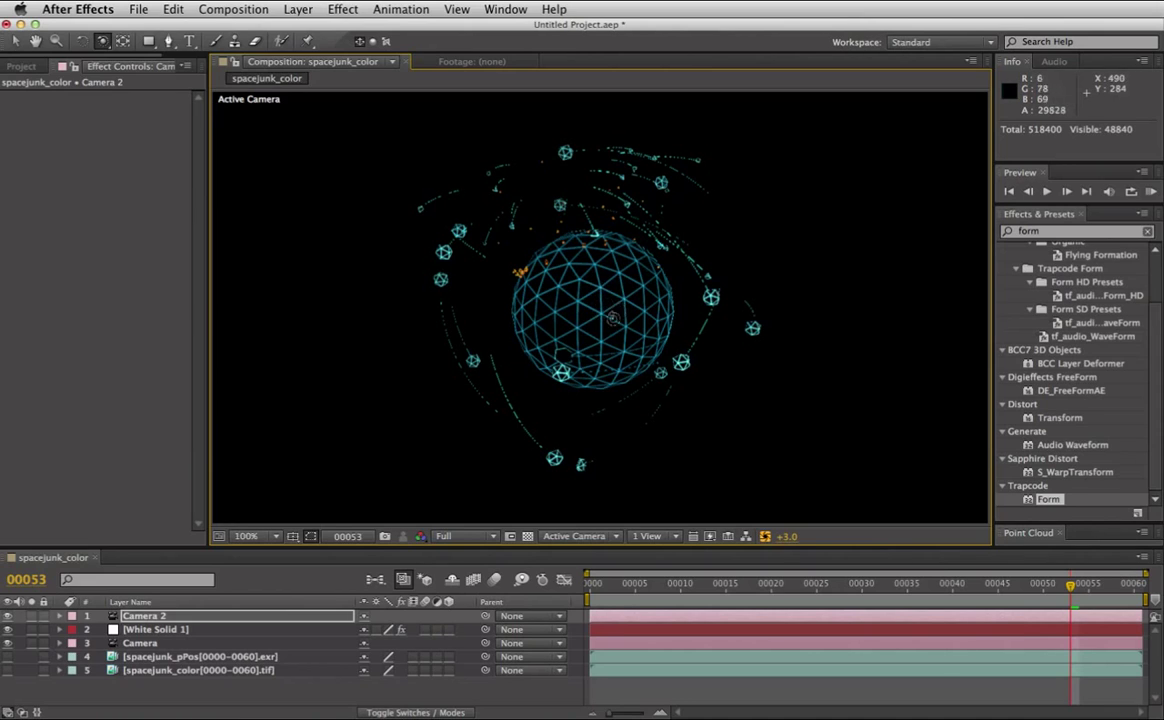
left_click_drag(614, 305, 613, 323)
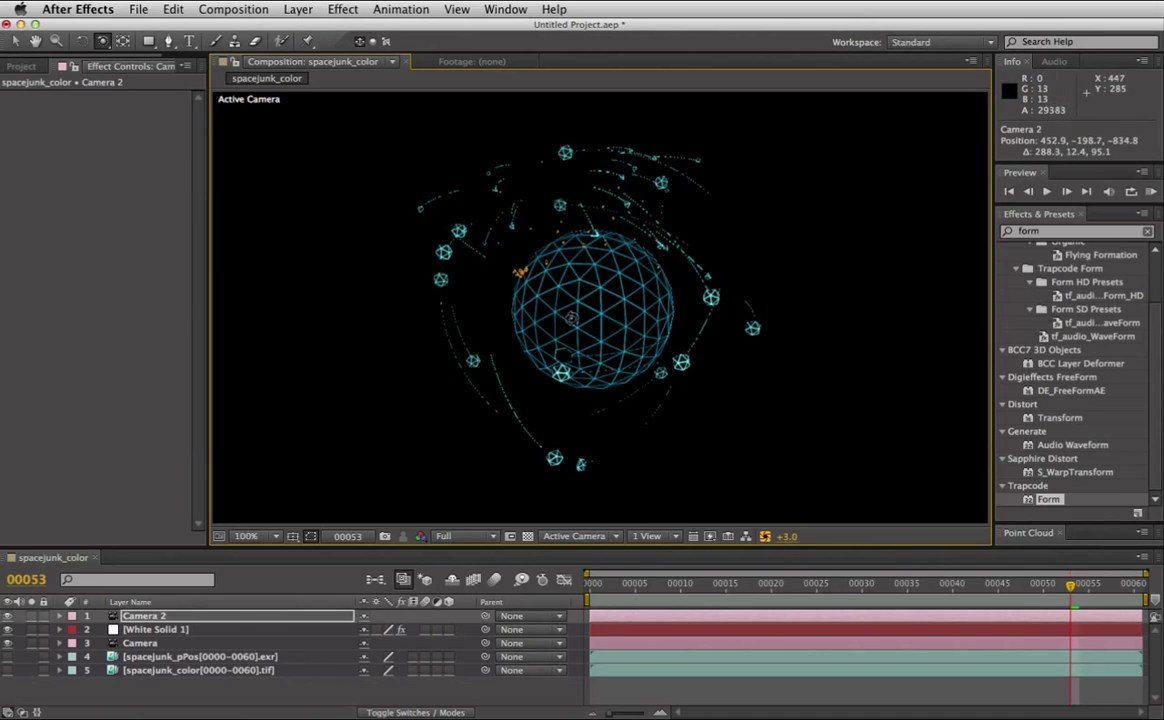
mouse_move(537, 305)
left_mouse_down()
mouse_move(491, 295)
mouse_move(545, 294)
left_mouse_up()
mouse_move(541, 185)
left_mouse_down()
mouse_move(668, 315)
mouse_move(669, 259)
left_mouse_up()
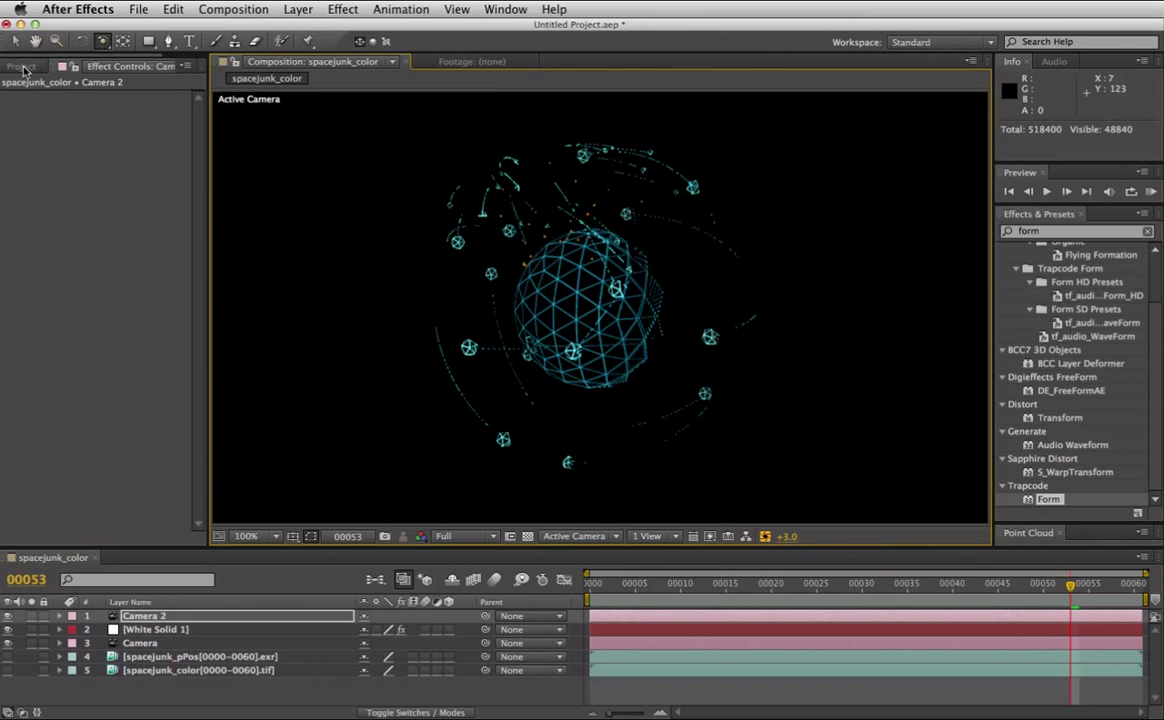
Set White Solid 1's Form Rendering Render Mode to Motion Preview.
left_click(22, 67)
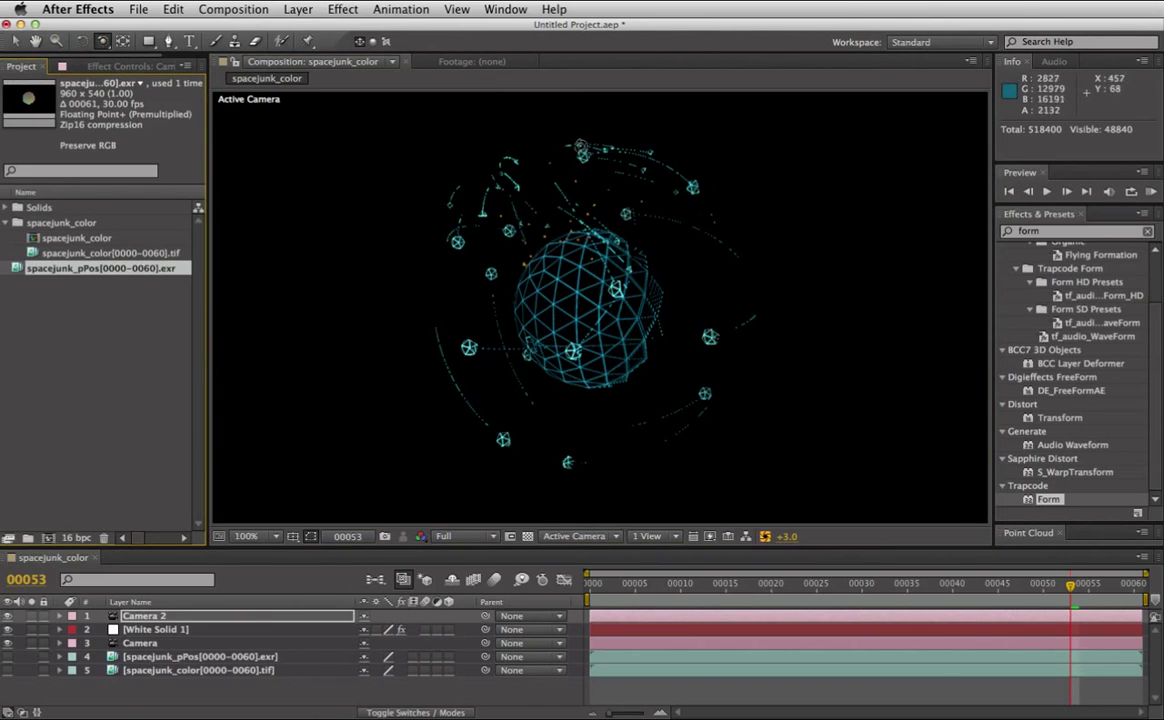
left_click(144, 66)
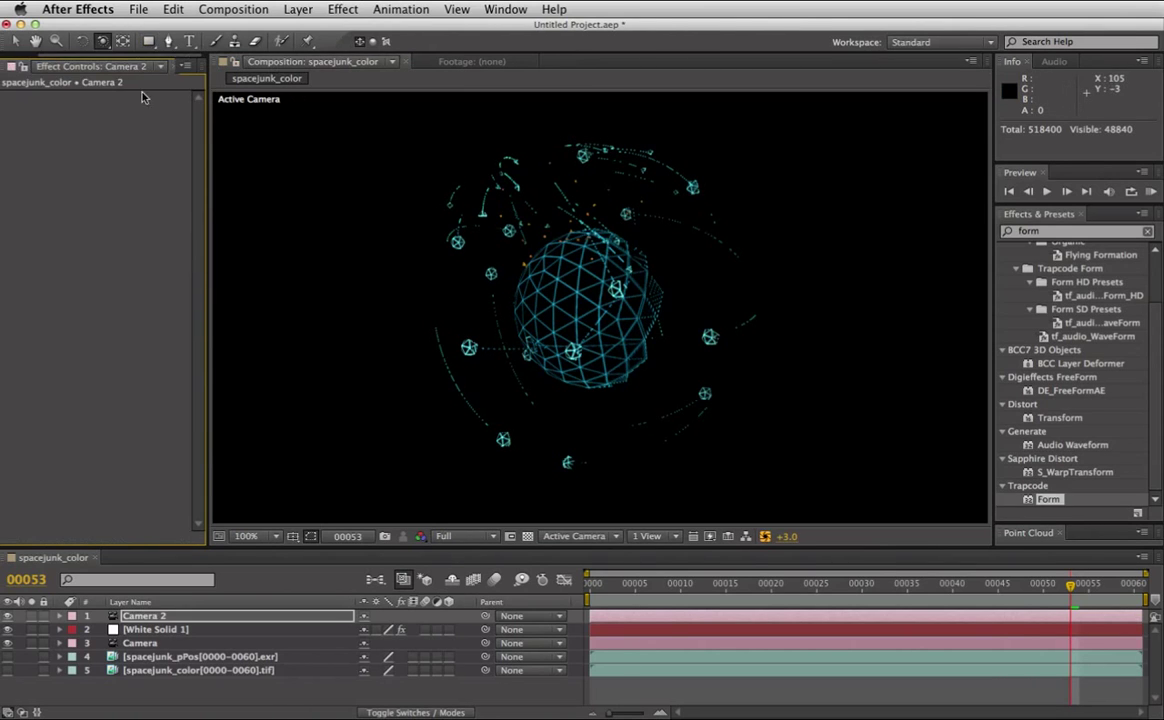
left_click(155, 629)
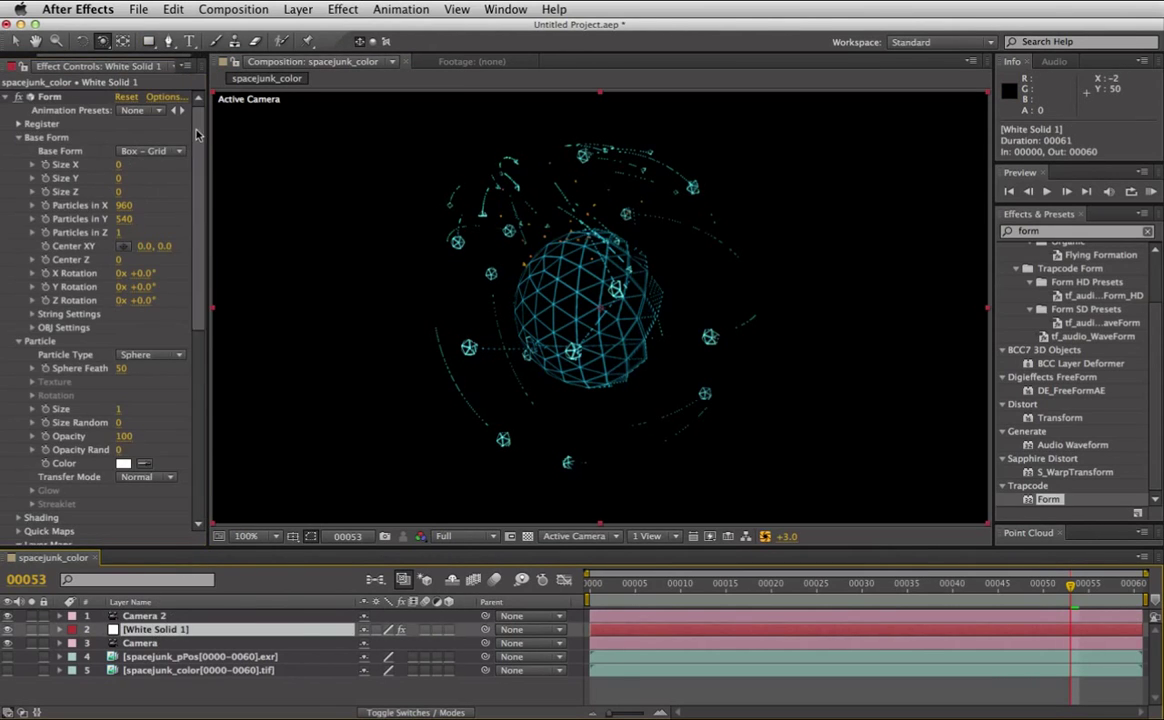
scroll(183, 404, "down", 10)
left_click(18, 537)
scroll(108, 487, "down", 2)
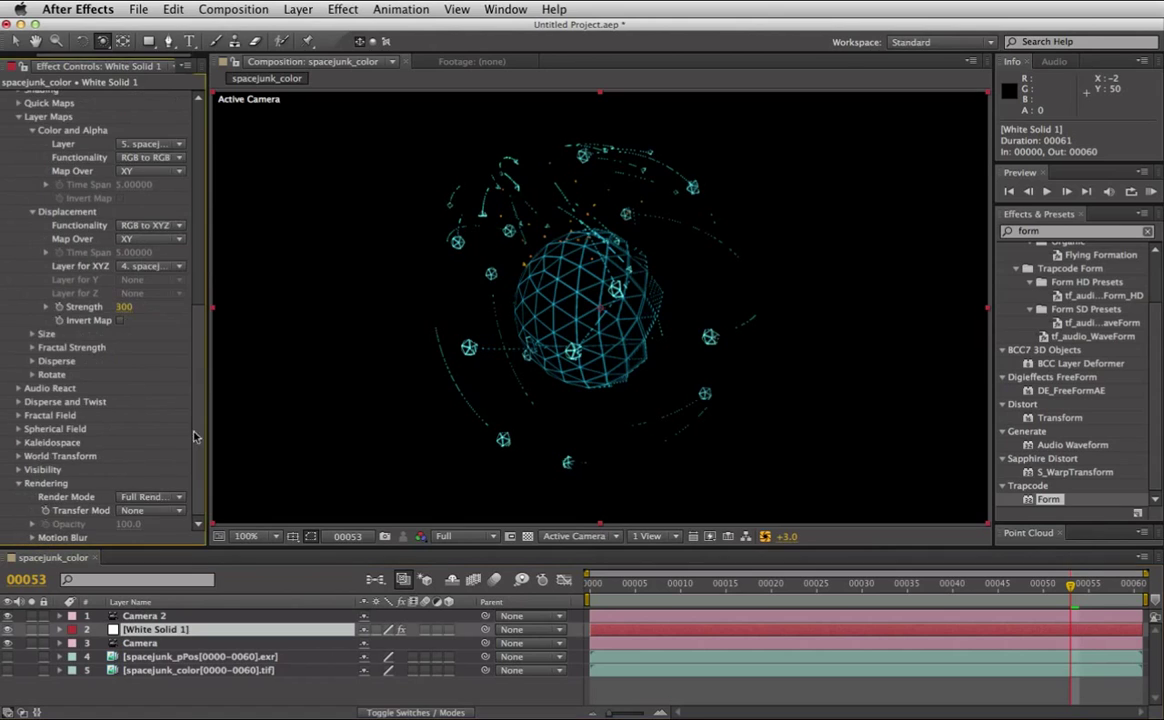
left_click(135, 497)
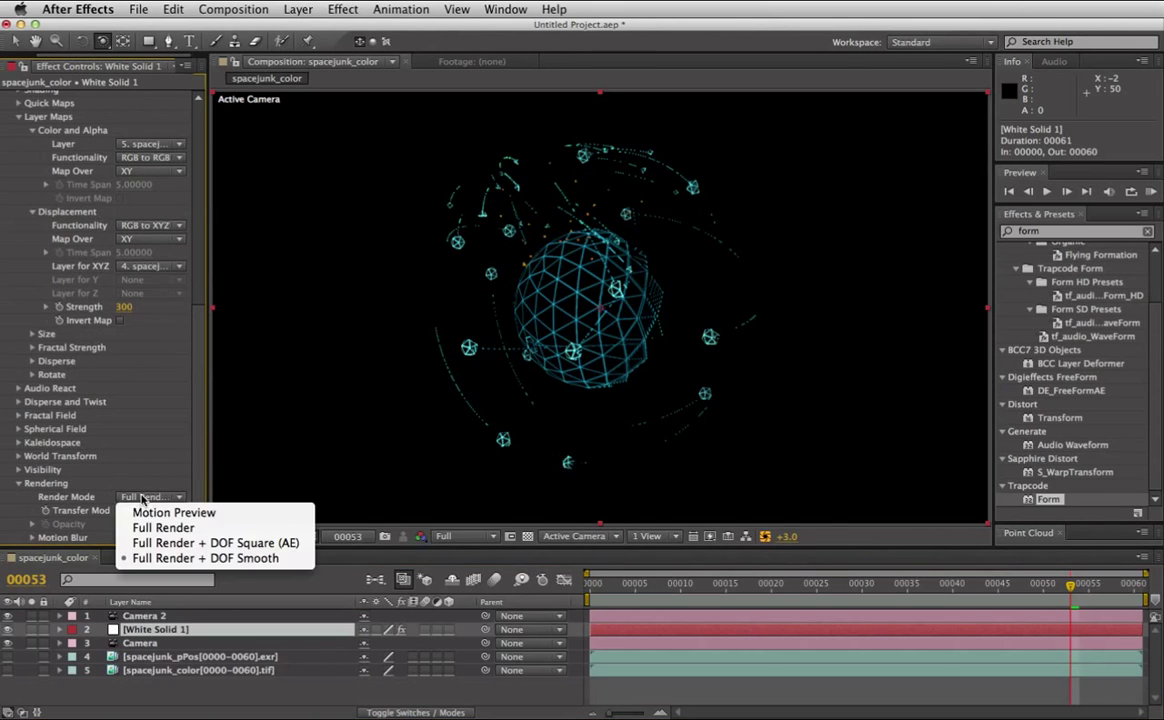
left_click(155, 513)
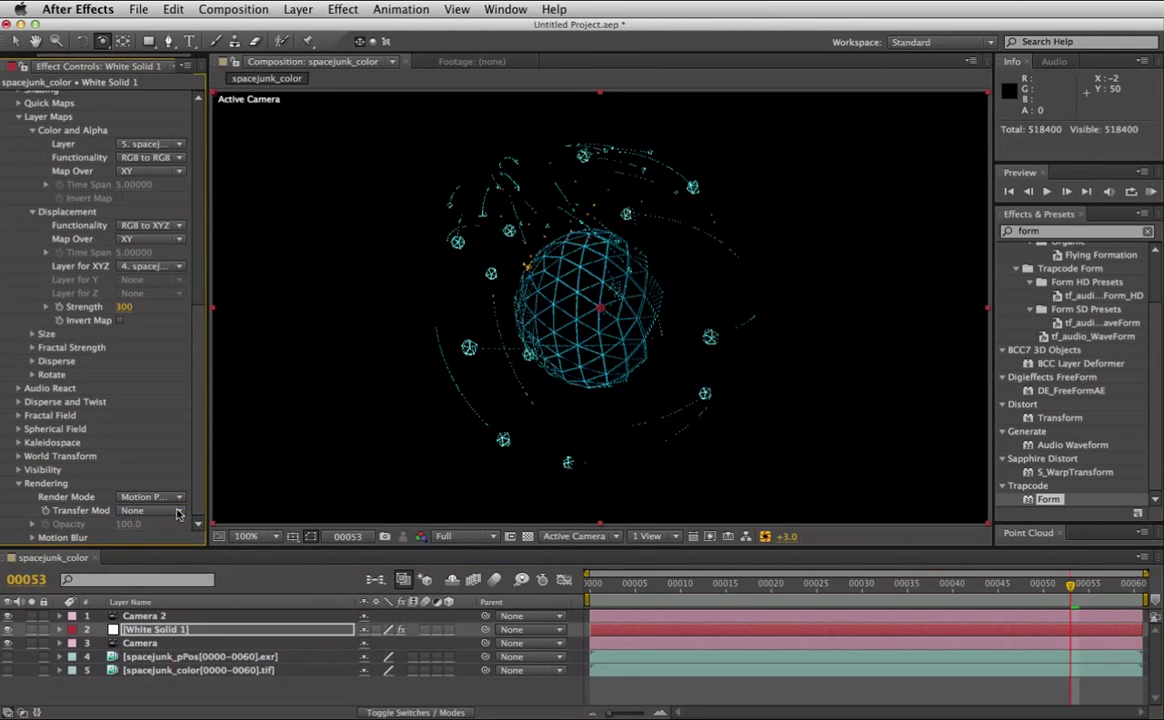
Orbit Camera 2 to a new angle around the sphere.
mouse_move(646, 302)
left_mouse_down()
mouse_move(570, 284)
mouse_move(712, 339)
left_mouse_up()
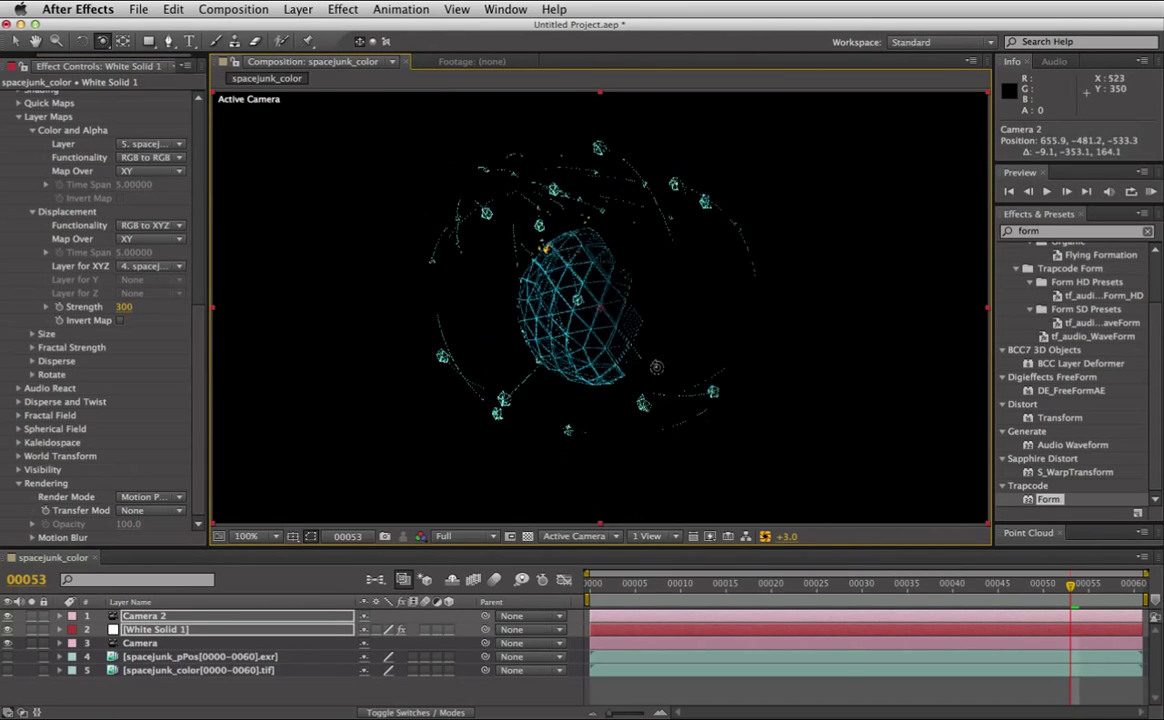
left_click_drag(712, 339, 805, 248)
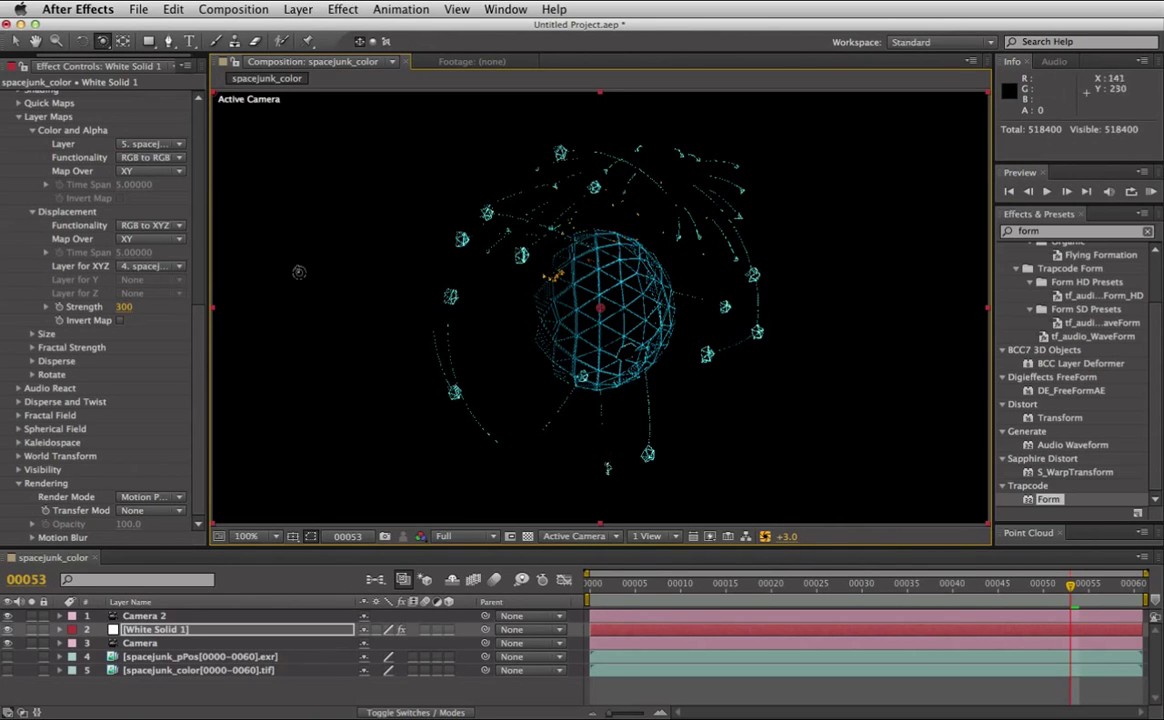
scroll(110, 193, "up", 10)
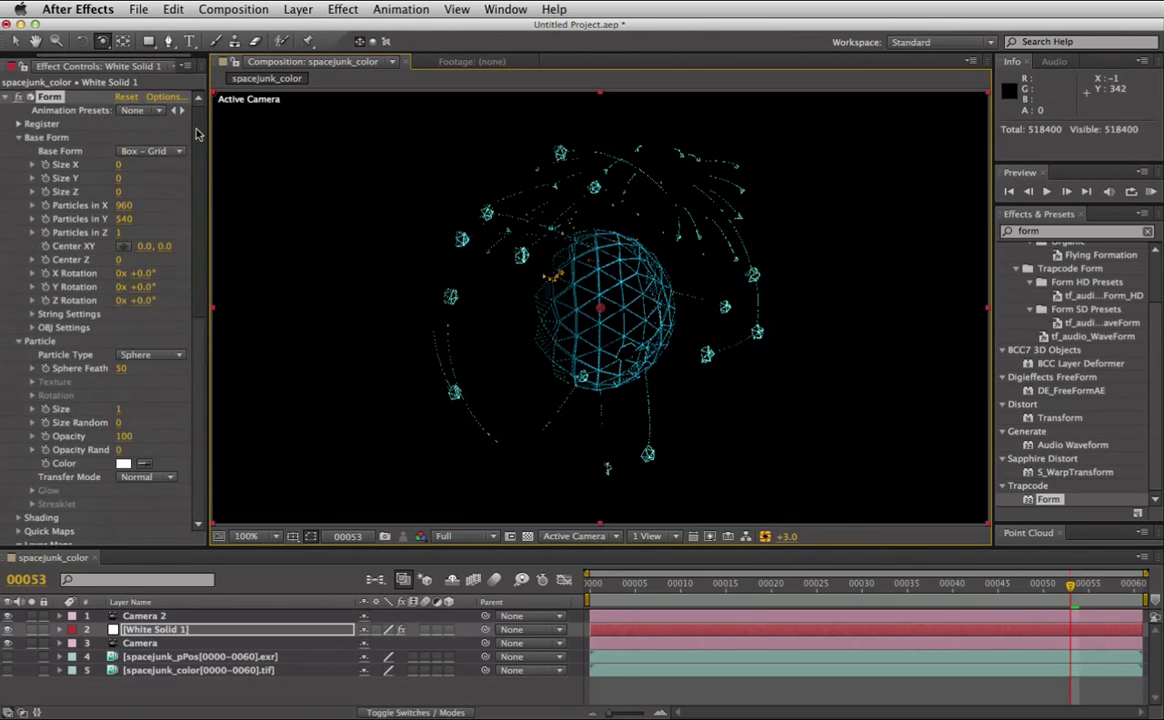
Halve Form's Particles in X to 480 (960/2) and orbit around the thinner cloud.
left_click(127, 206)
type("/2")
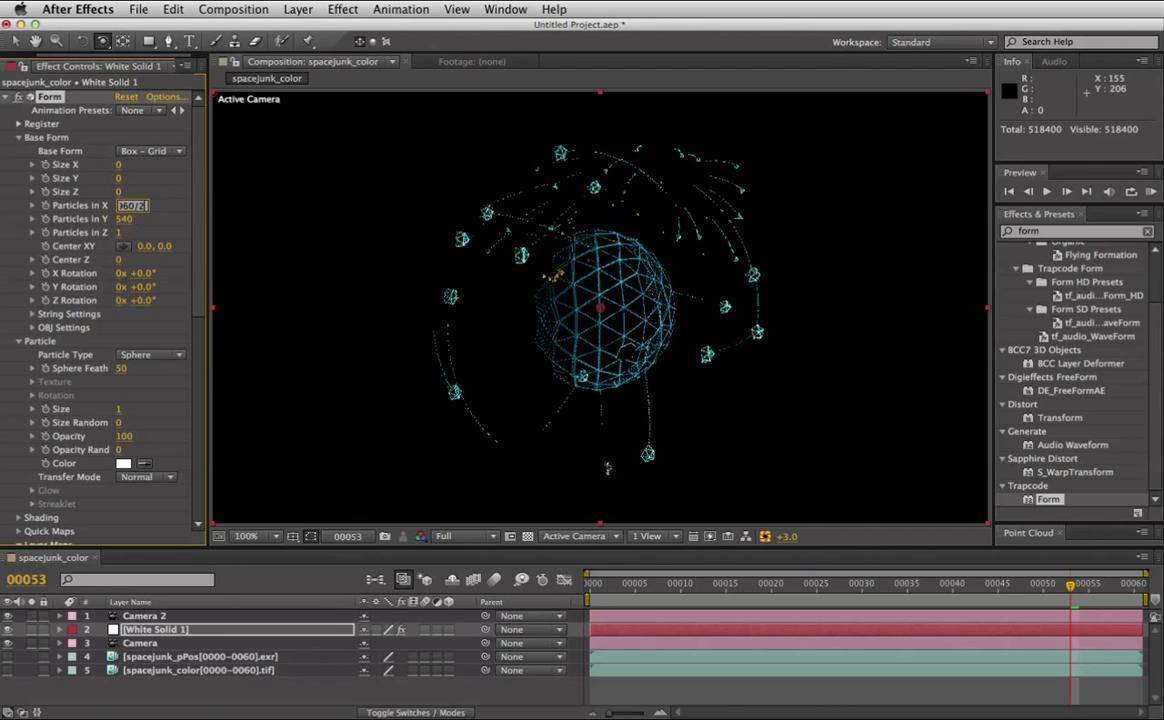
key("Return")
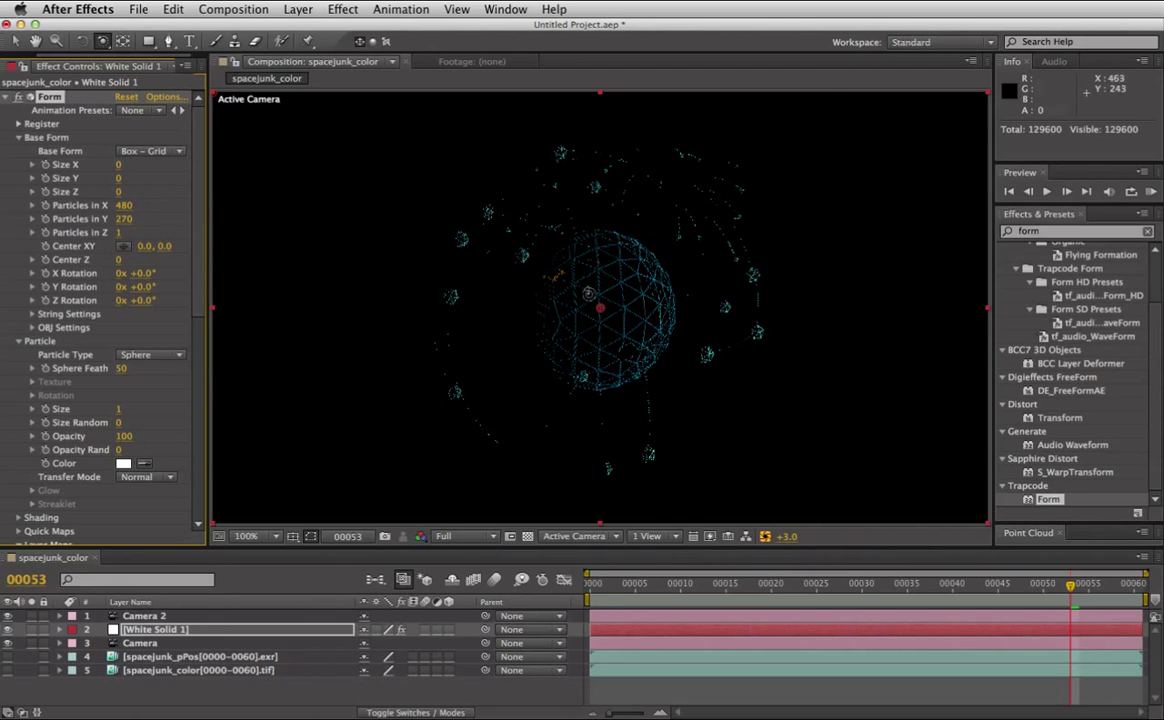
mouse_move(595, 273)
left_mouse_down()
mouse_move(539, 399)
mouse_move(441, 257)
mouse_move(551, 428)
mouse_move(667, 119)
left_mouse_up()
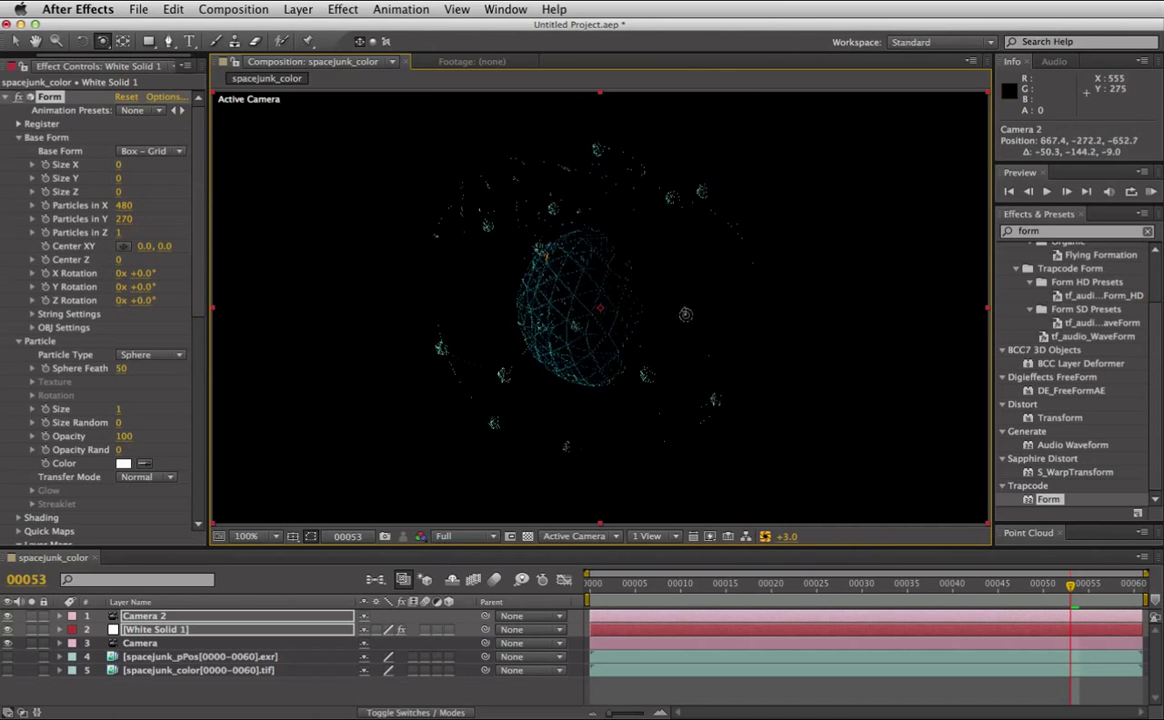
Orbit and pan Camera 2 to reposition the view on the particle sphere.
mouse_move(630, 141)
left_mouse_down()
mouse_move(768, 277)
mouse_move(487, 302)
left_mouse_up()
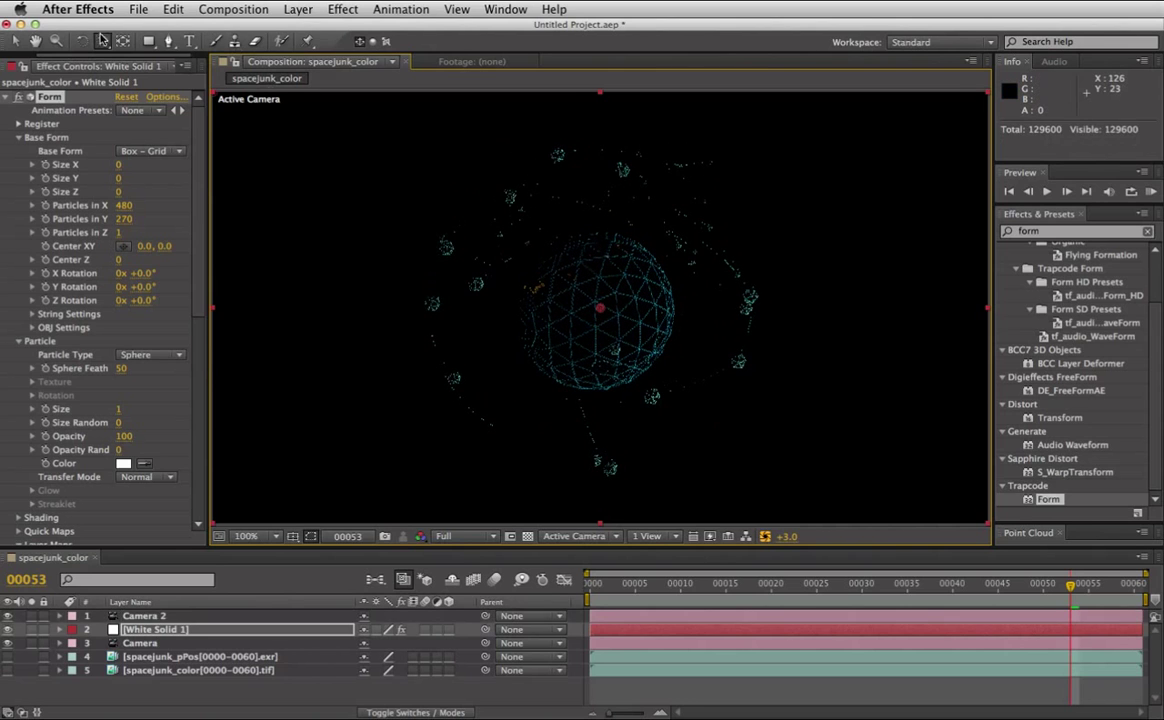
left_click_drag(101, 41, 135, 86)
left_click_drag(530, 322, 630, 86)
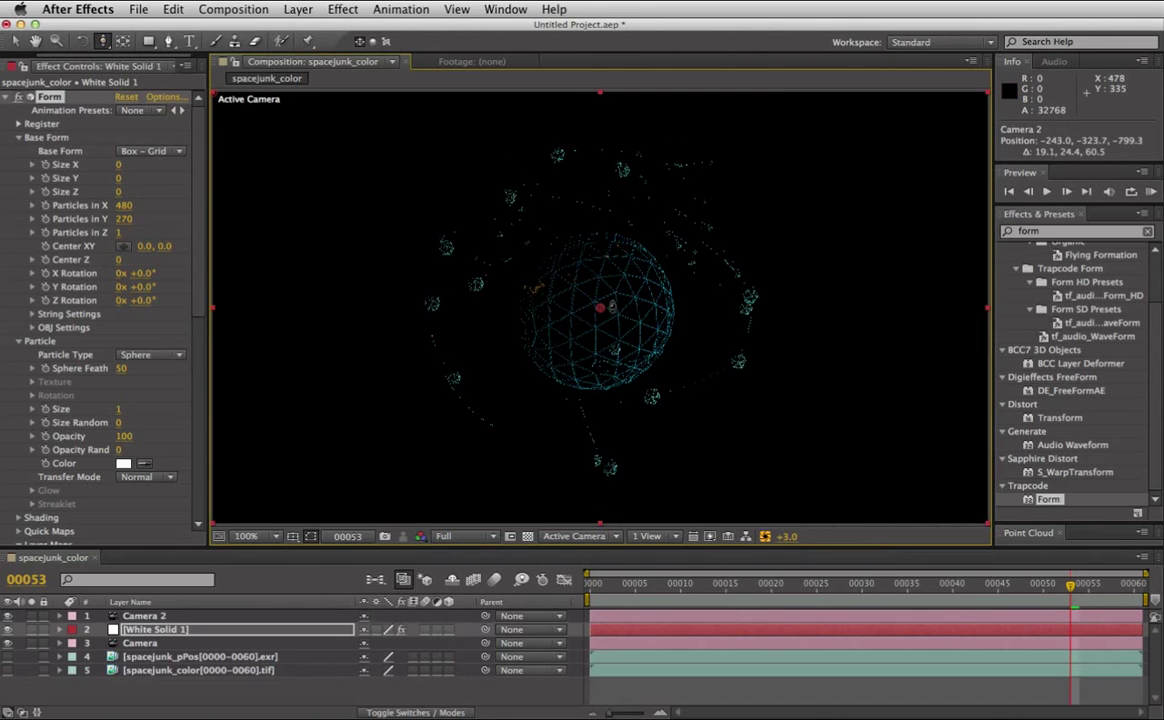
mouse_move(614, 178)
left_mouse_down()
mouse_move(636, 69)
mouse_move(604, 443)
mouse_move(675, 402)
left_mouse_up()
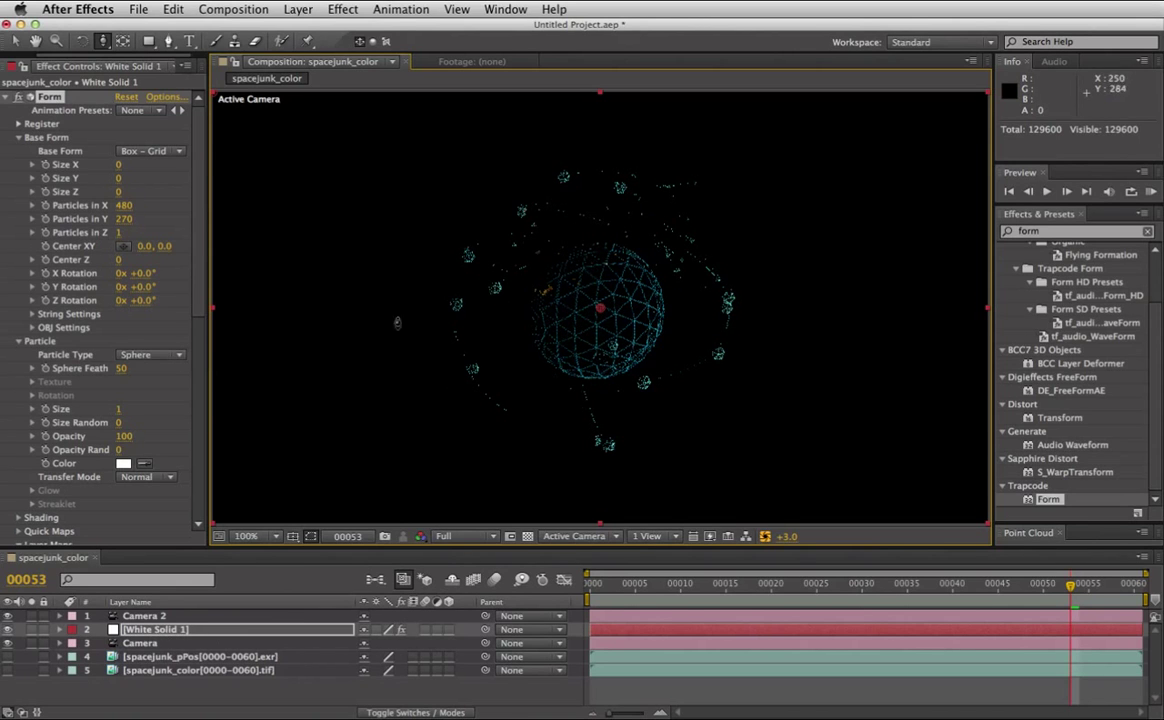
scroll(144, 200, "down", 5)
Set Form's Disperse to 2 and start scrubbing Twist upward.
scroll(145, 300, "down", 5)
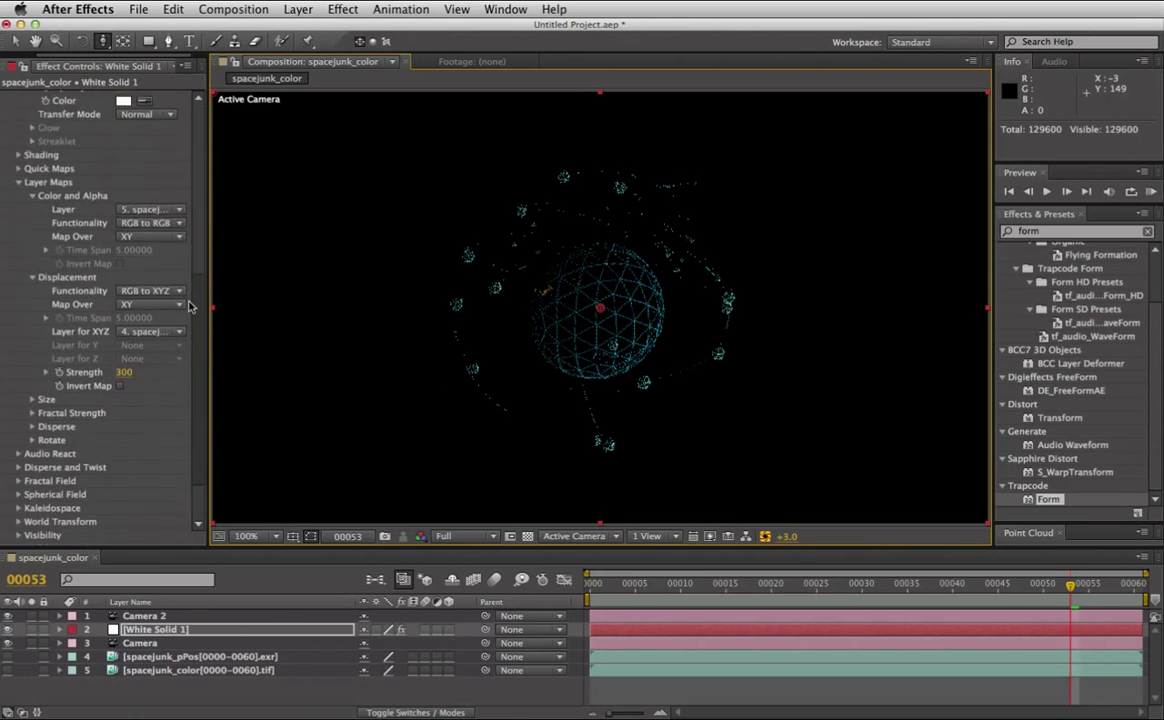
scroll(146, 379, "down", 2)
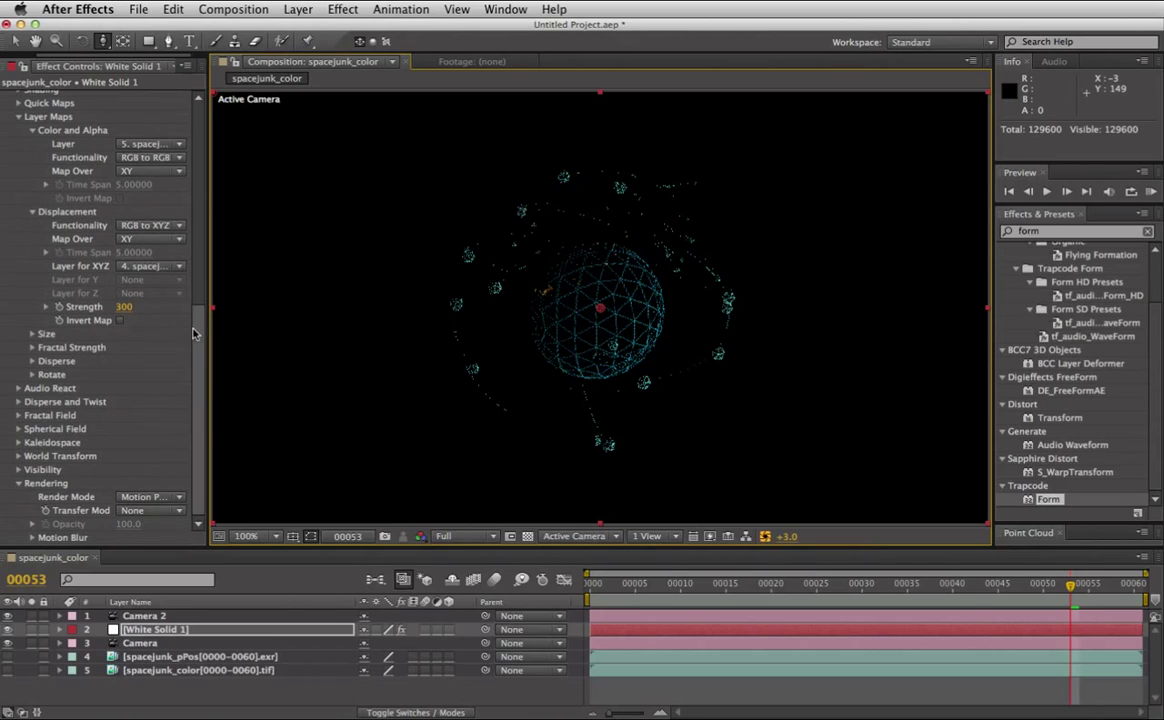
left_click(18, 402)
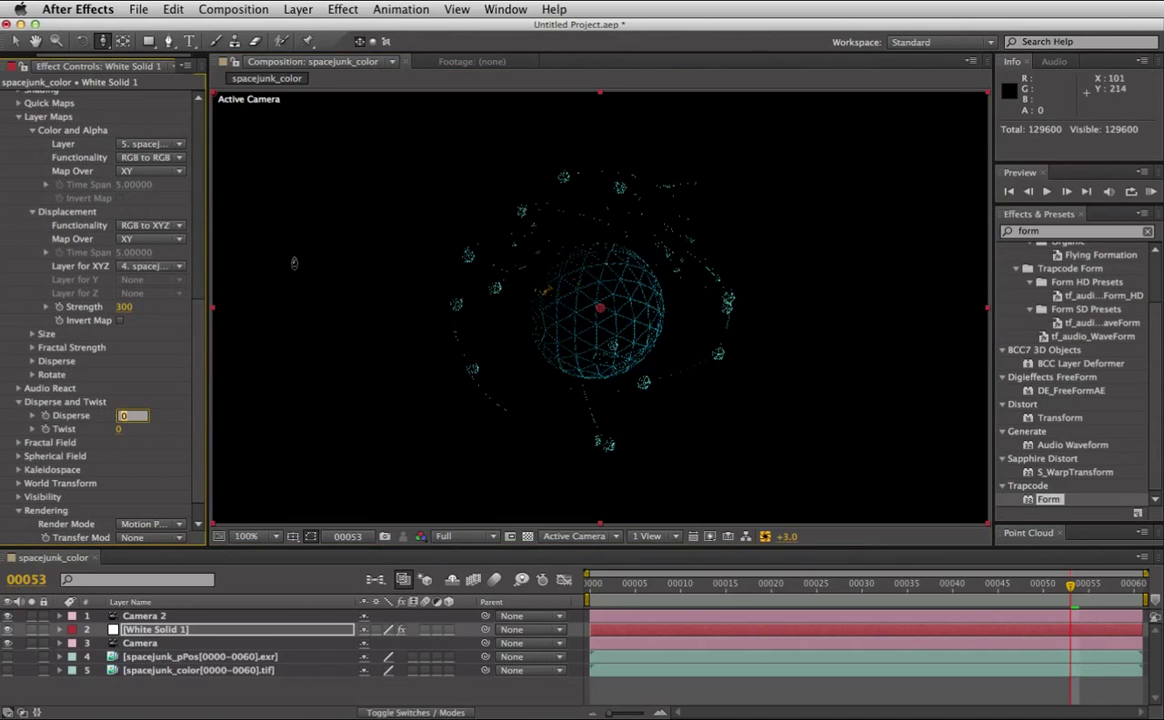
type("2")
key("Return")
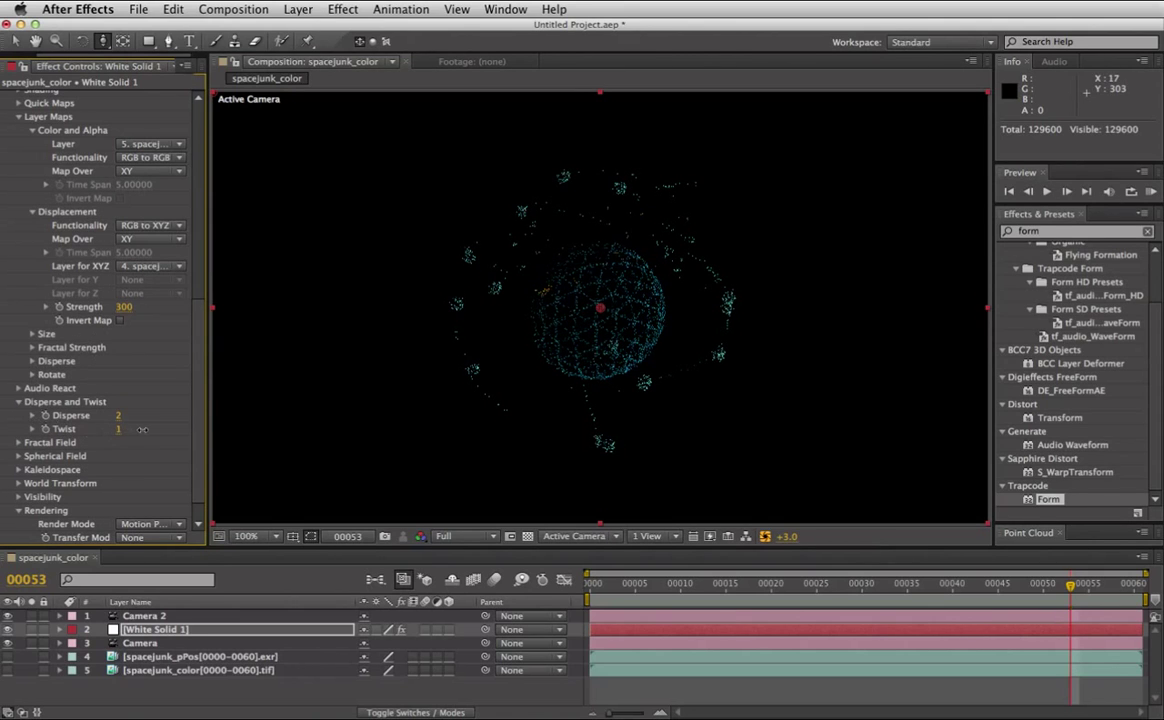
left_click_drag(142, 429, 199, 429)
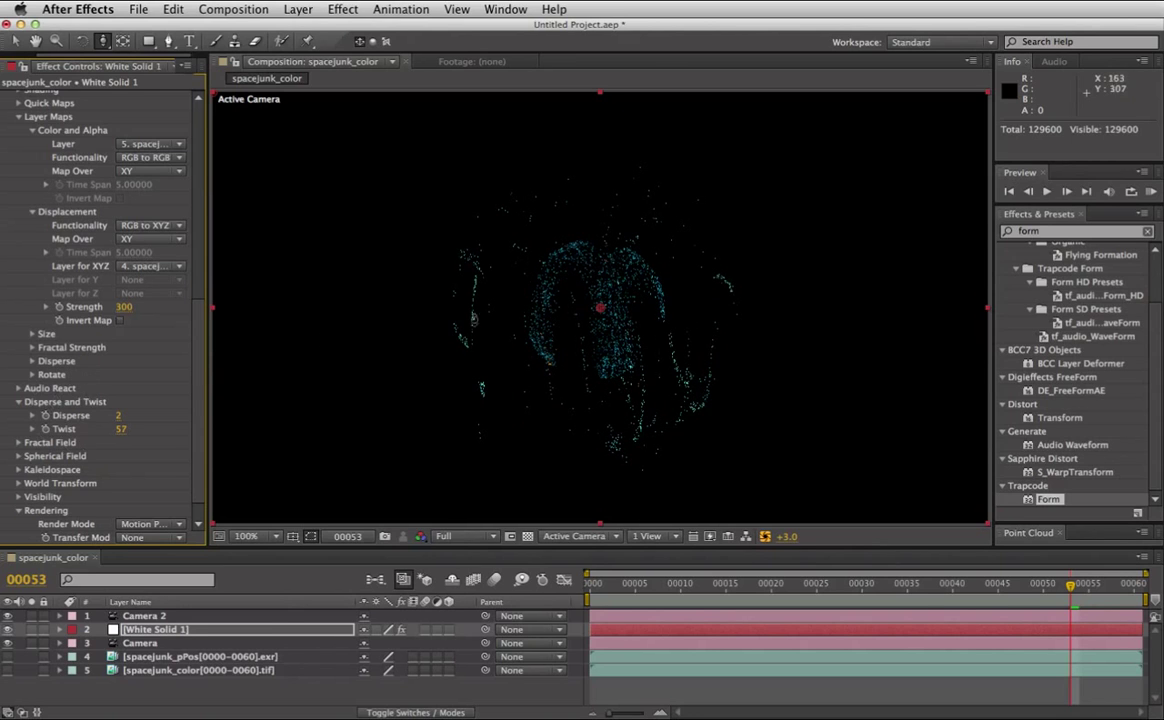
Orbit Camera 2 around the twisted particle cloud and scrub frames to check the animation.
left_click_drag(101, 40, 150, 91)
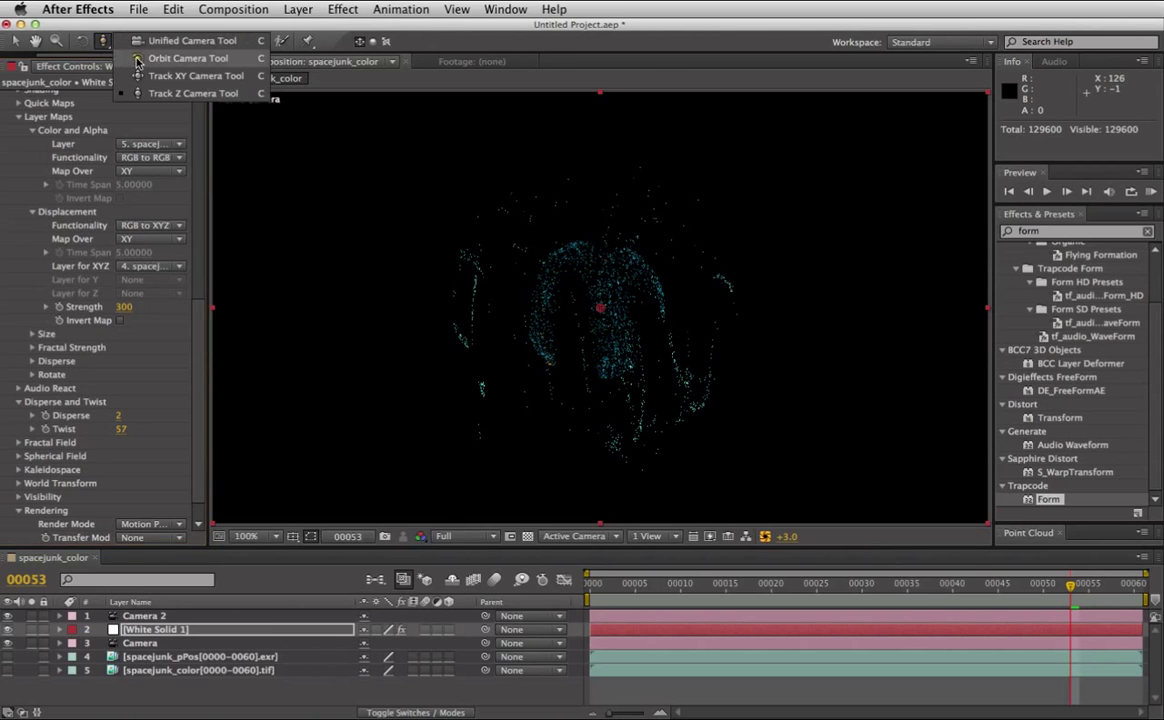
mouse_move(676, 386)
left_mouse_down()
mouse_move(366, 247)
mouse_move(285, 255)
left_mouse_up()
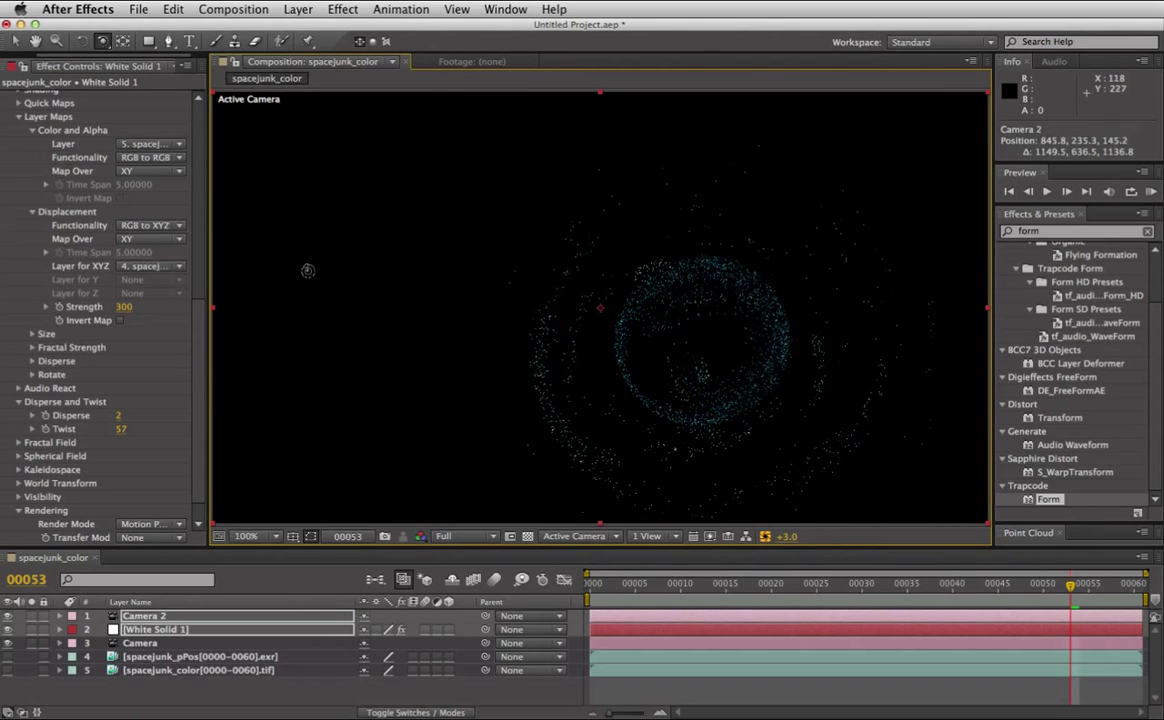
left_click_drag(1040, 586, 870, 585)
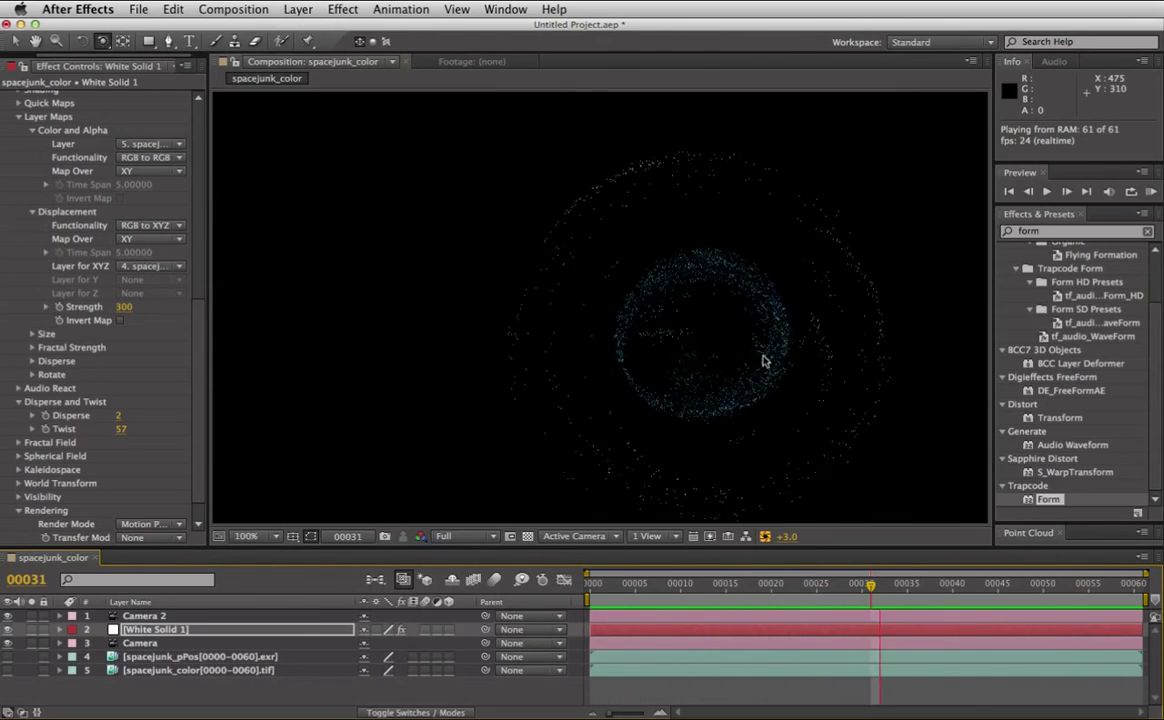
Stop the preview and set Form's Particles in Y to 540.
left_click(148, 524)
left_click(148, 524)
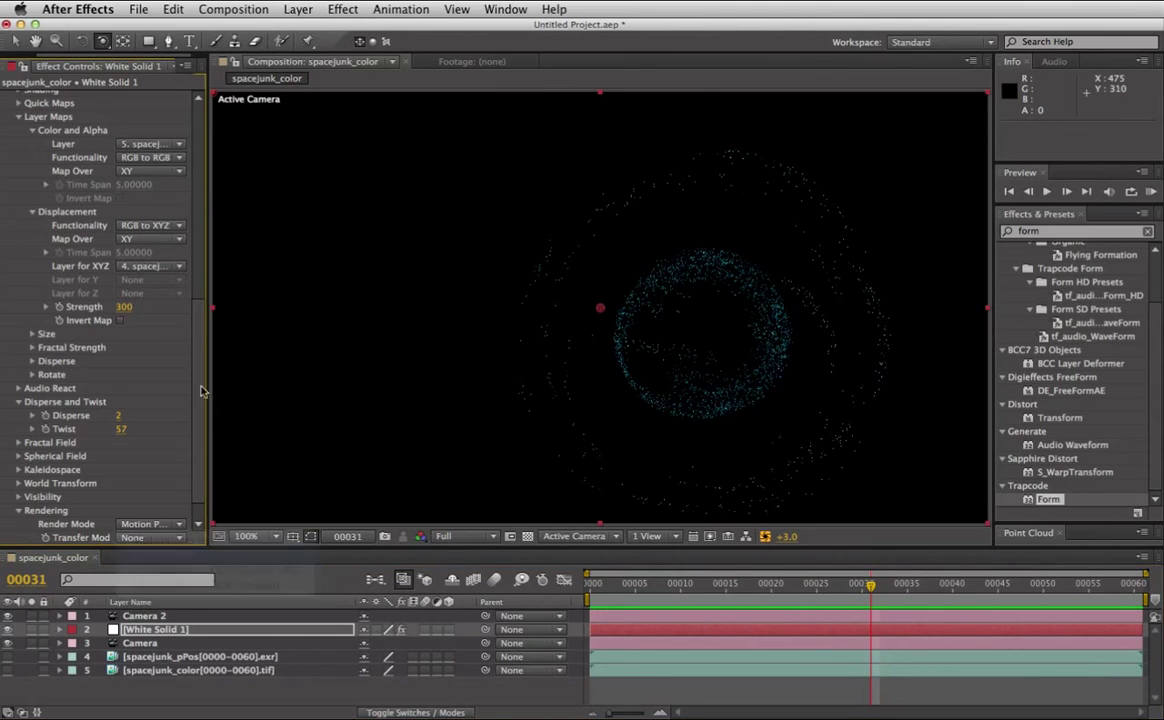
scroll(170, 300, "up", 10)
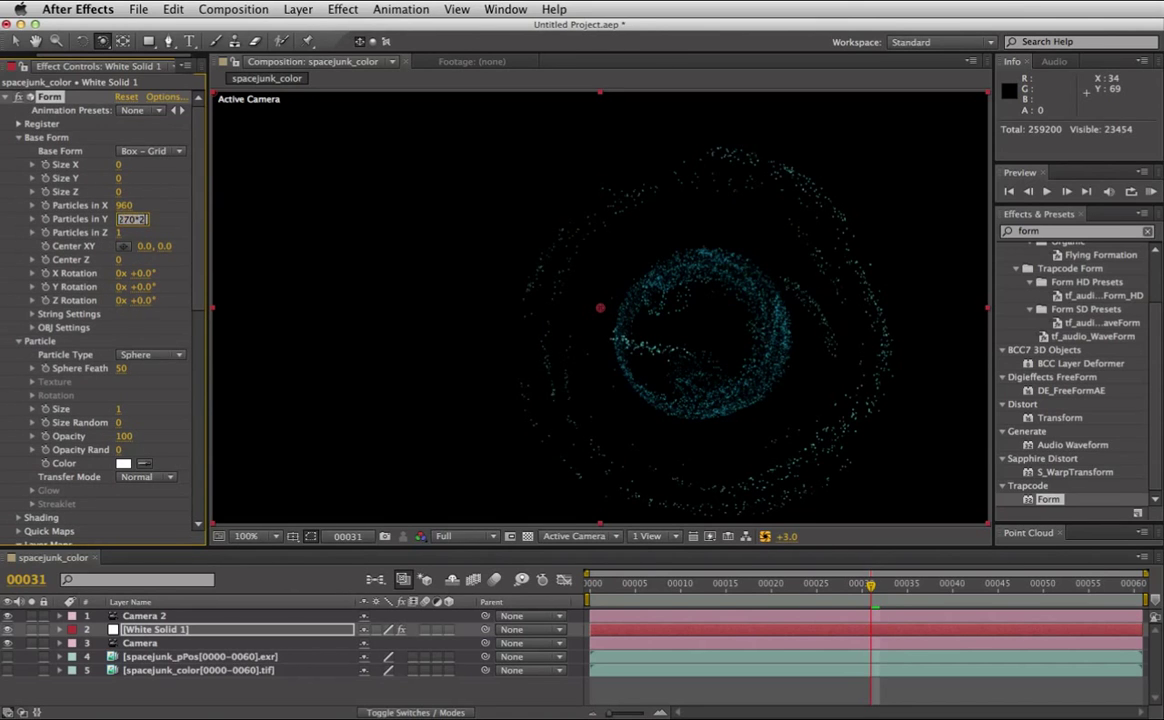
type("540")
key("Return")
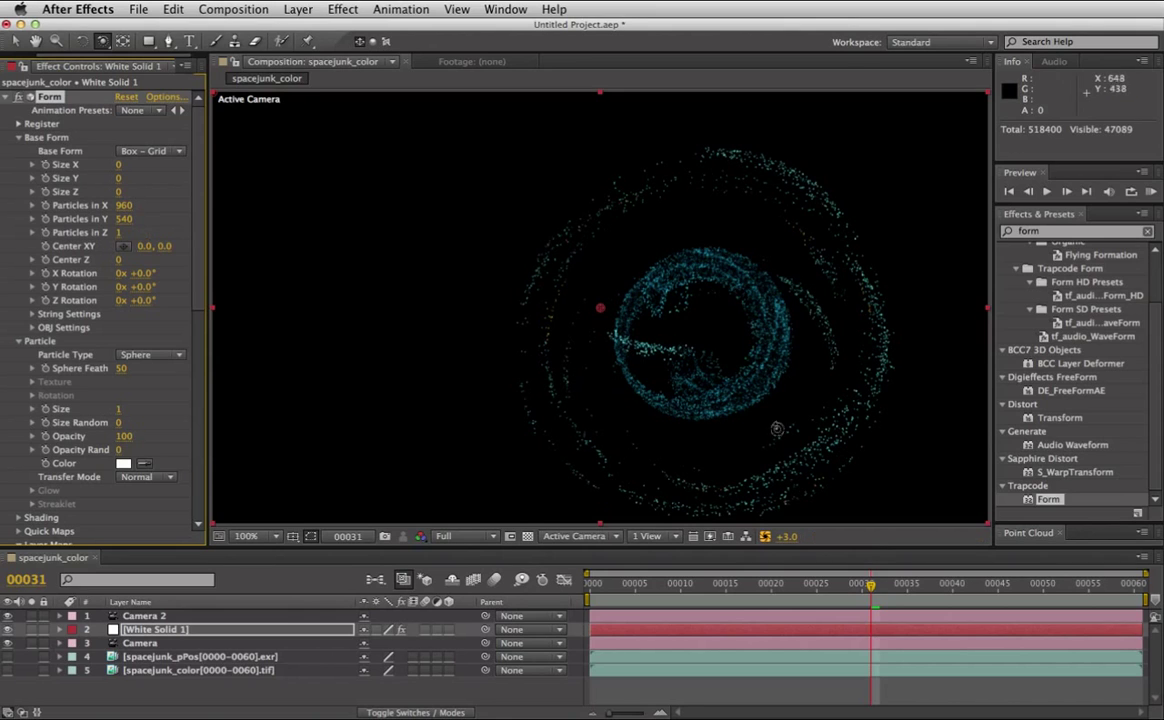
Orbit Camera 2 to frame the denser particle cloud.
mouse_move(776, 429)
left_mouse_down()
mouse_move(745, 357)
mouse_move(734, 364)
left_mouse_up()
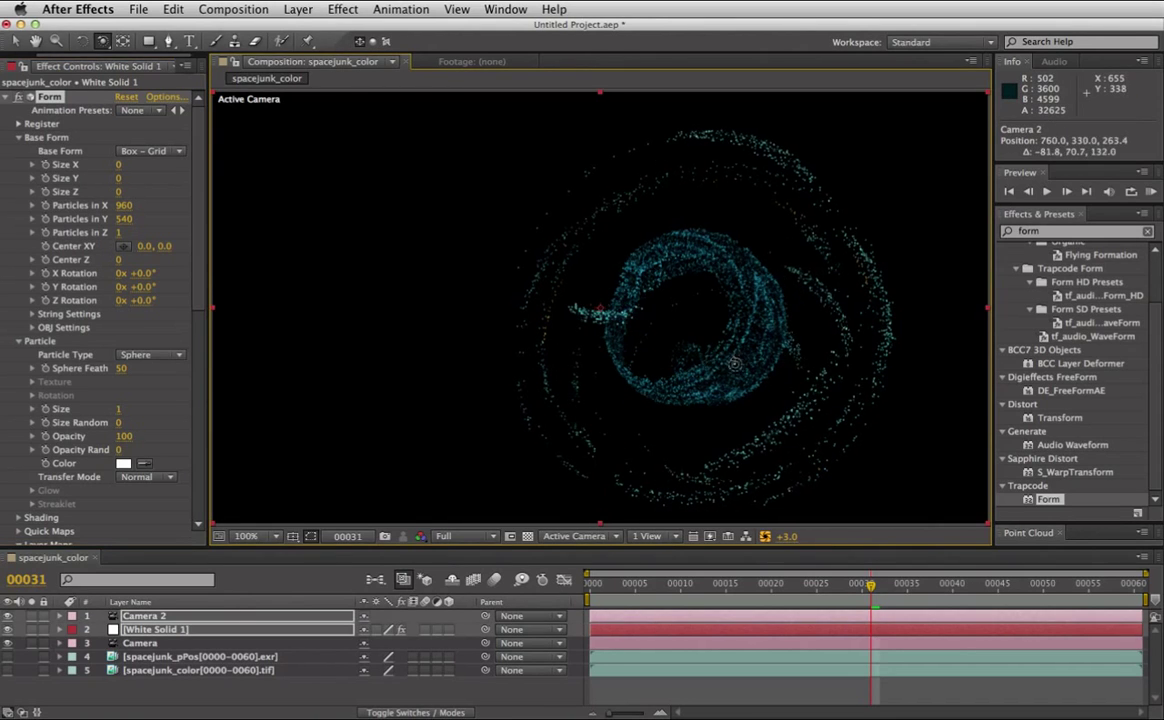
left_click_drag(280, 381, 305, 385)
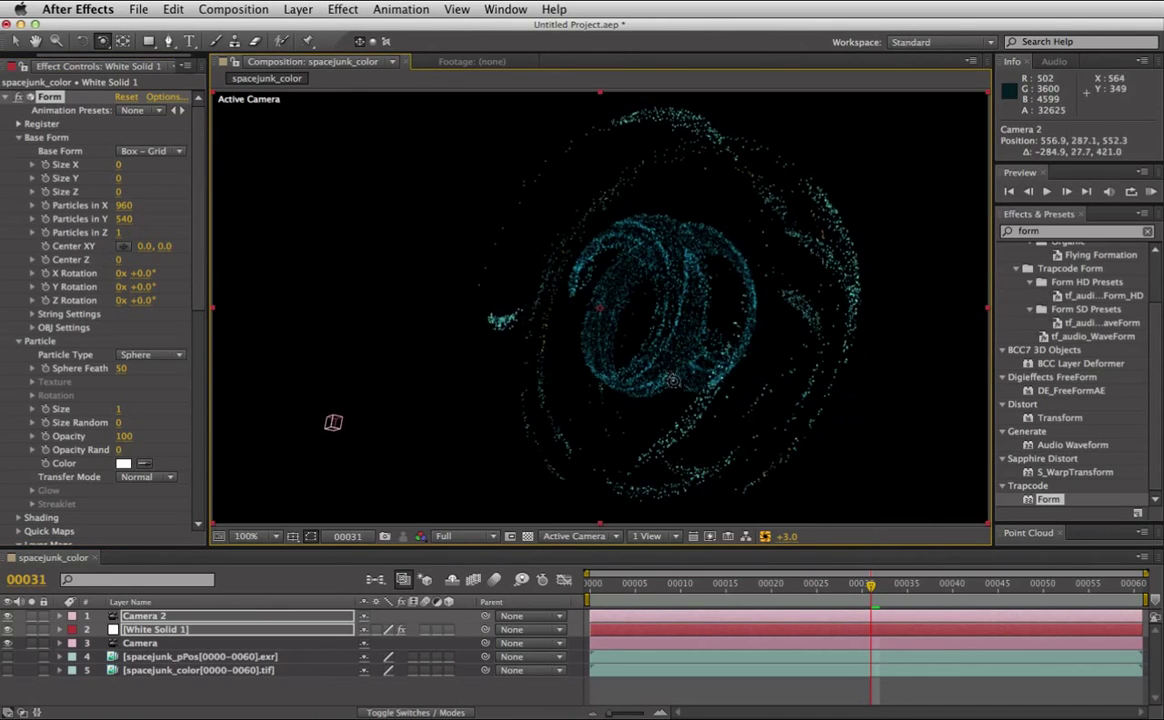
mouse_move(714, 383)
left_mouse_down()
mouse_move(741, 382)
mouse_move(791, 341)
mouse_move(823, 357)
mouse_move(801, 338)
mouse_move(816, 324)
mouse_move(816, 339)
left_mouse_up()
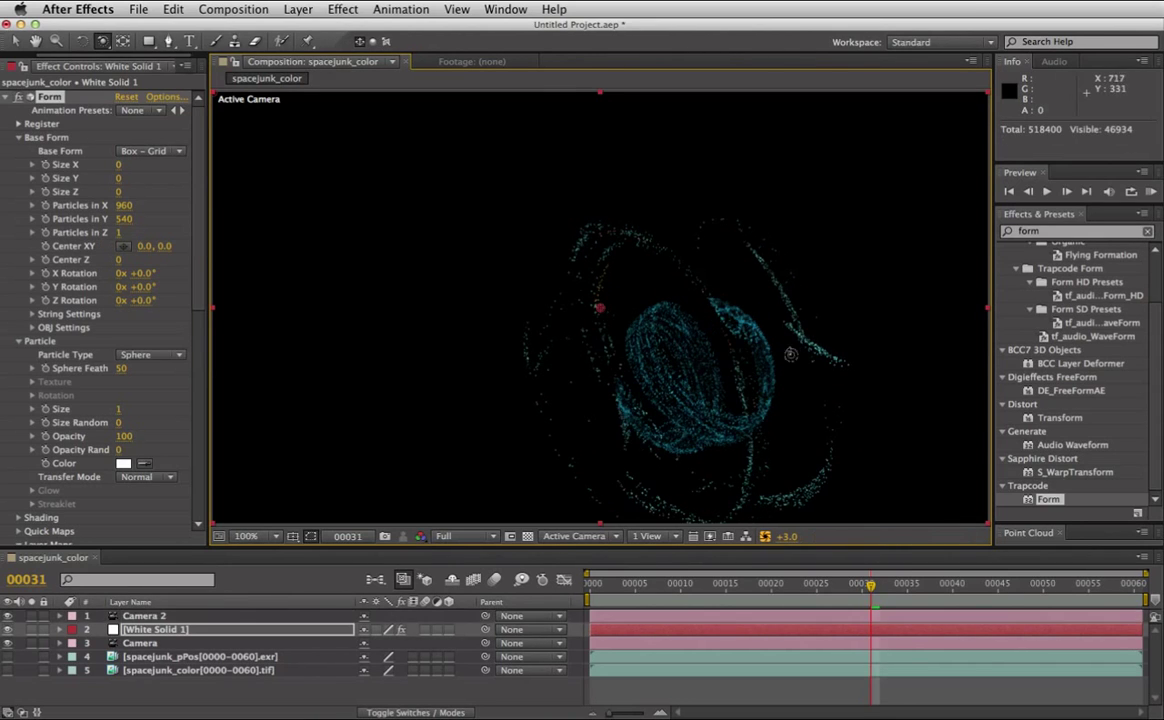
key("KP_0")
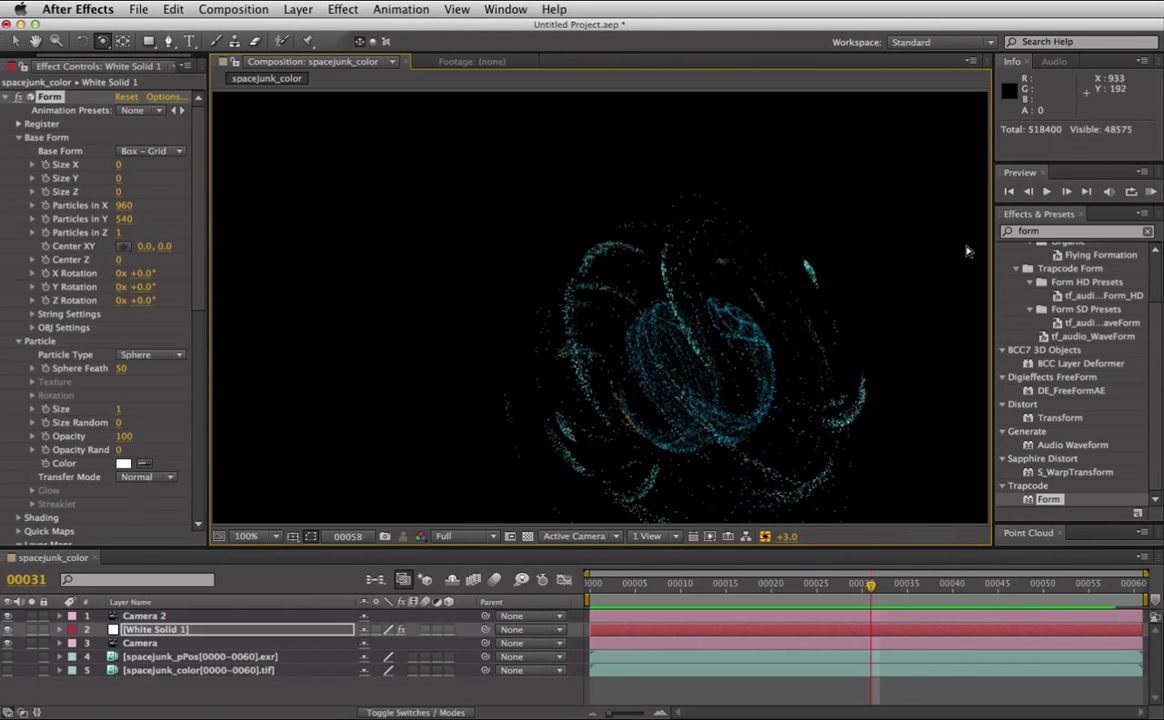
left_click(735, 352)
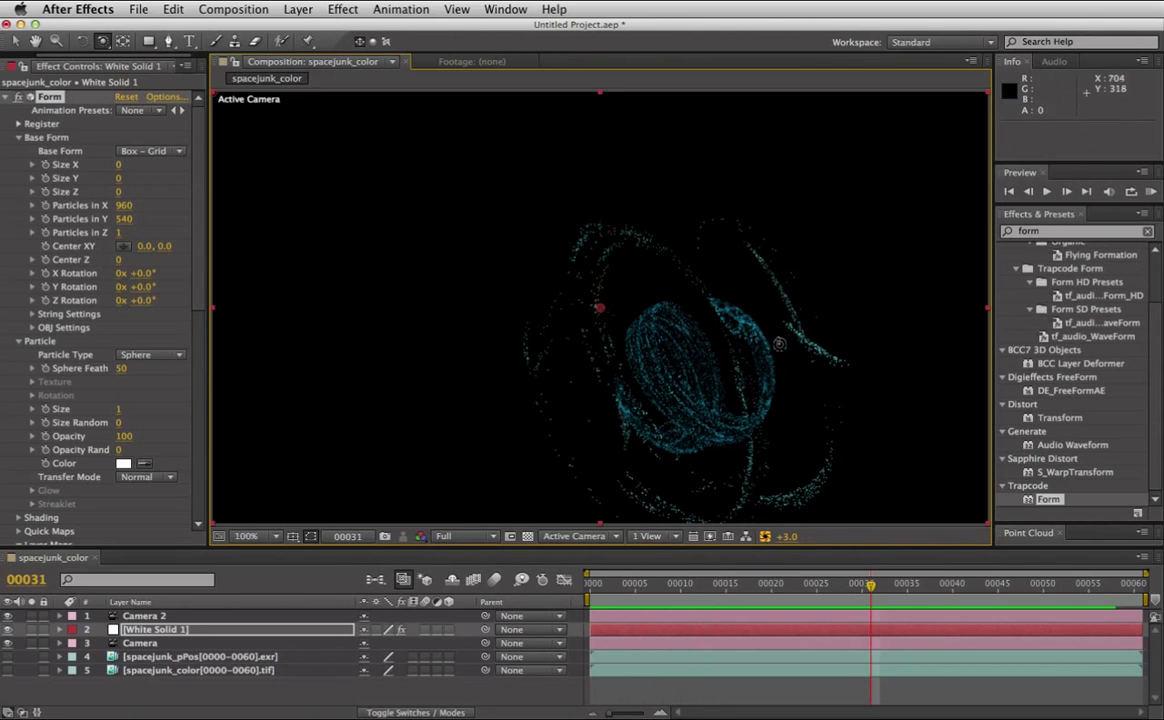
key("grave")
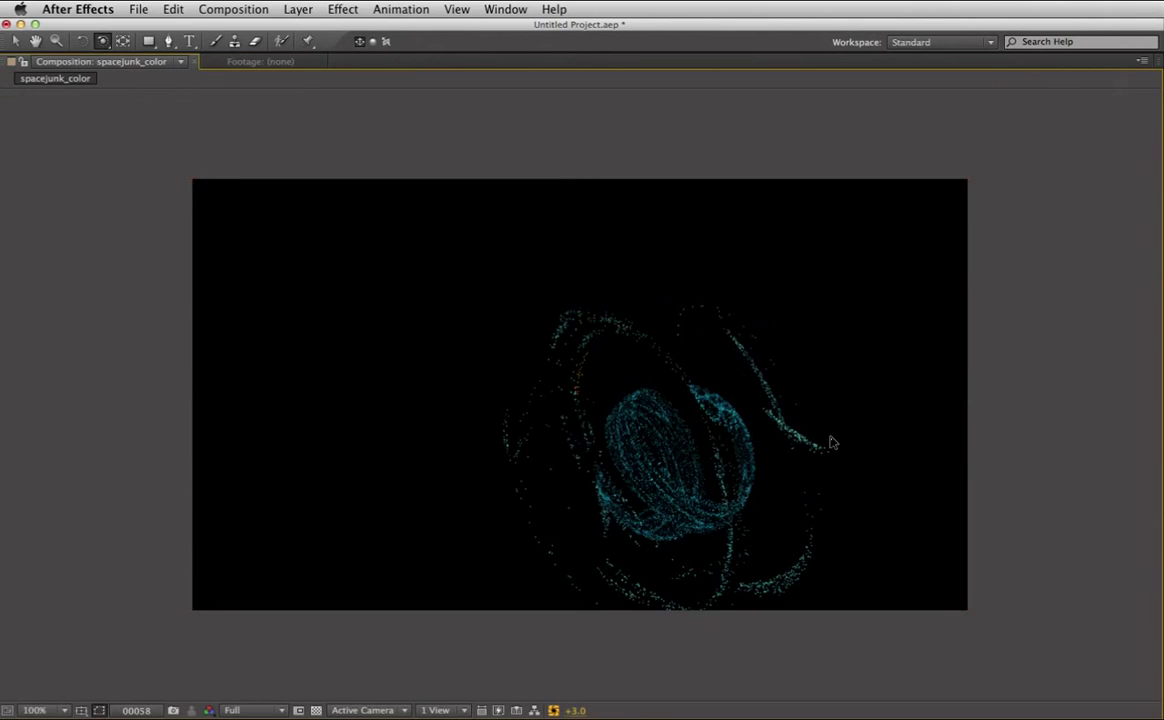
left_click(830, 437)
key("KP_0")
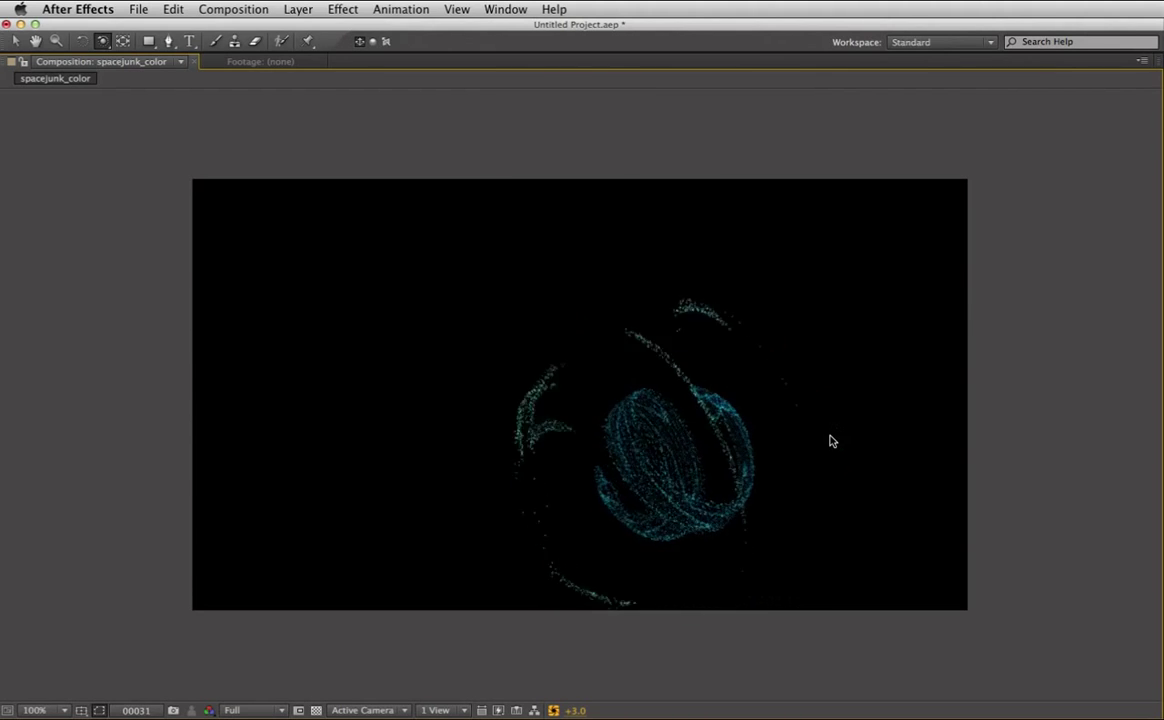
key("space")
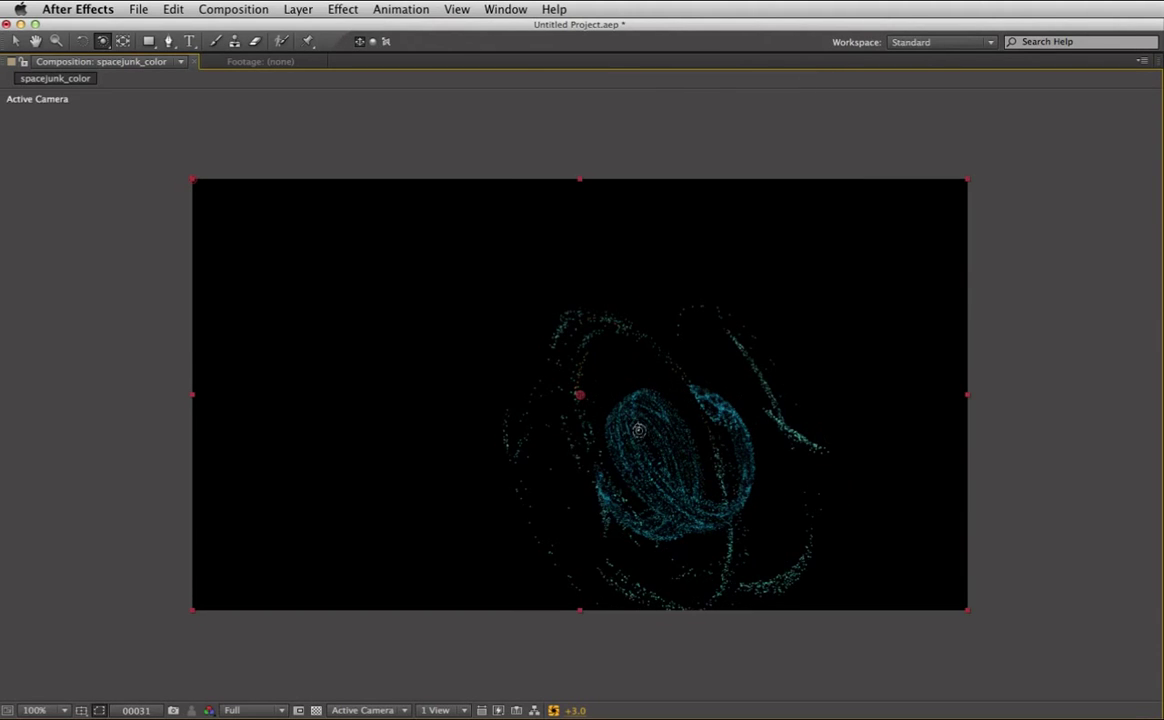
key("grave")
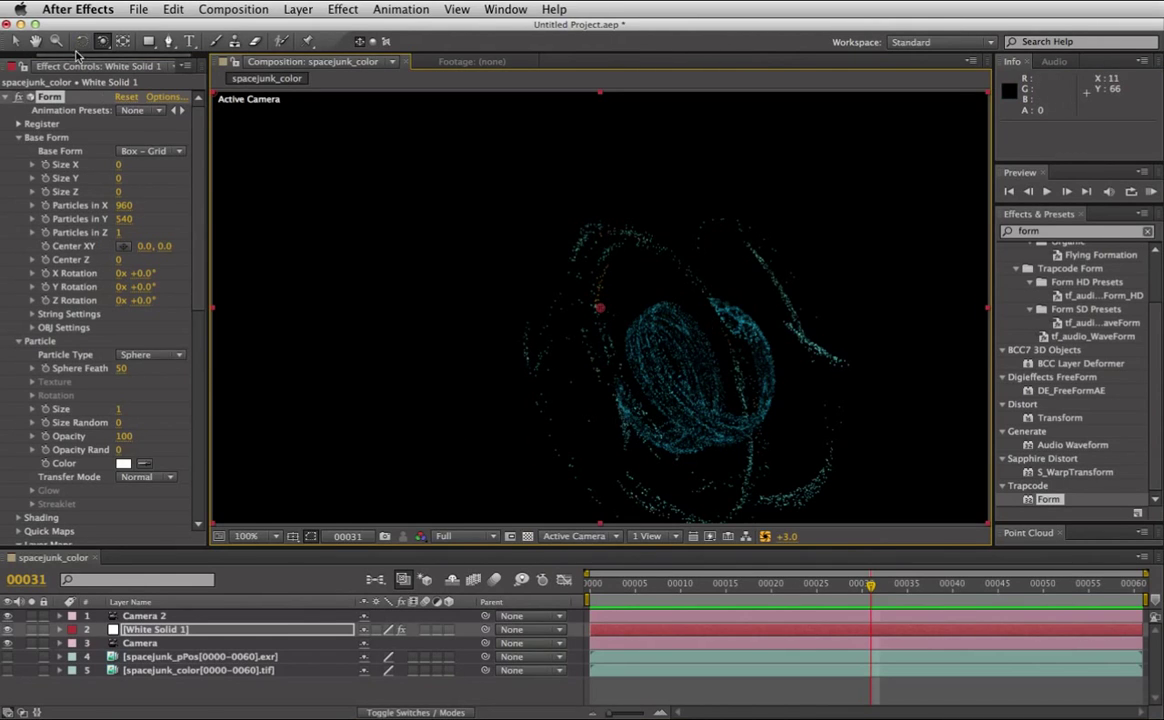
Show the Project panel and pan Camera 2 with Track XY to centre the particle cloud.
scroll(29, 68, "up", 2)
left_click(29, 67)
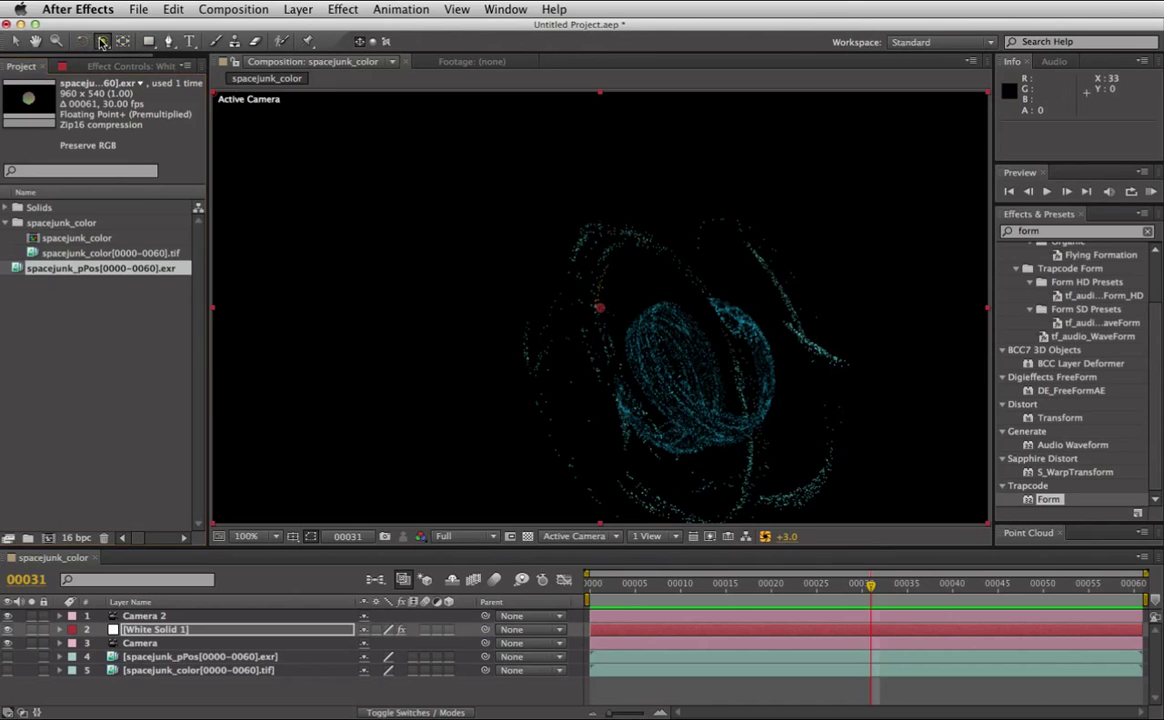
left_click_drag(102, 43, 150, 80)
left_click(631, 308)
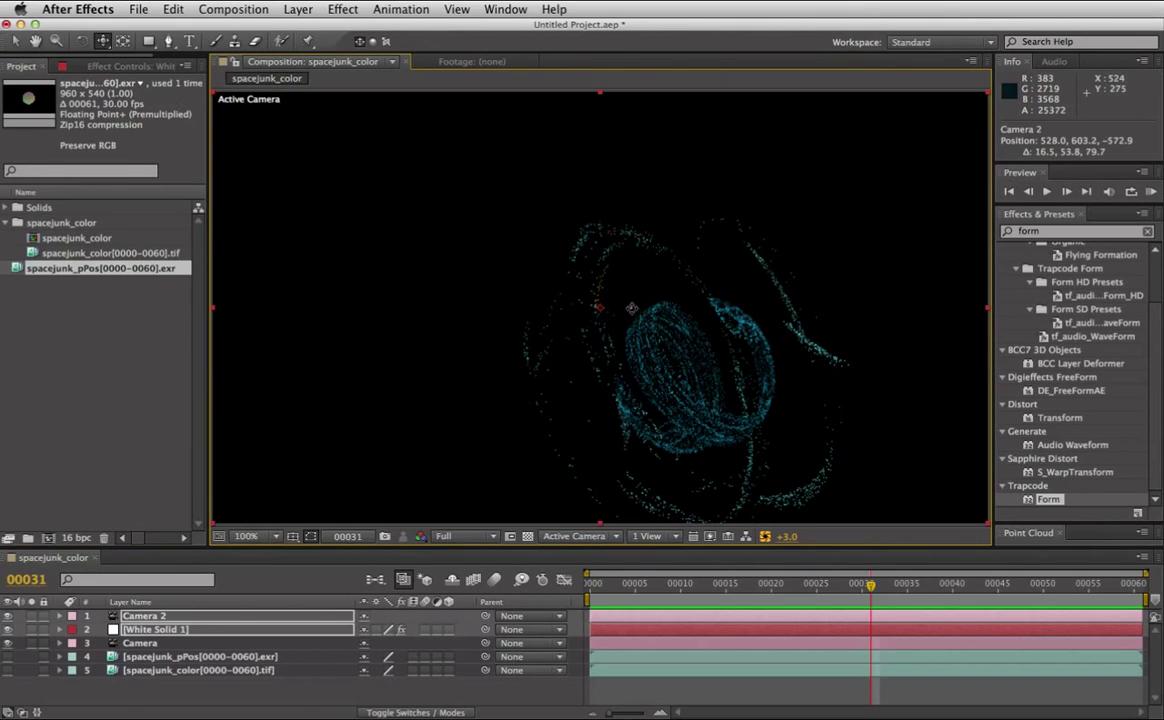
left_click_drag(631, 308, 568, 255)
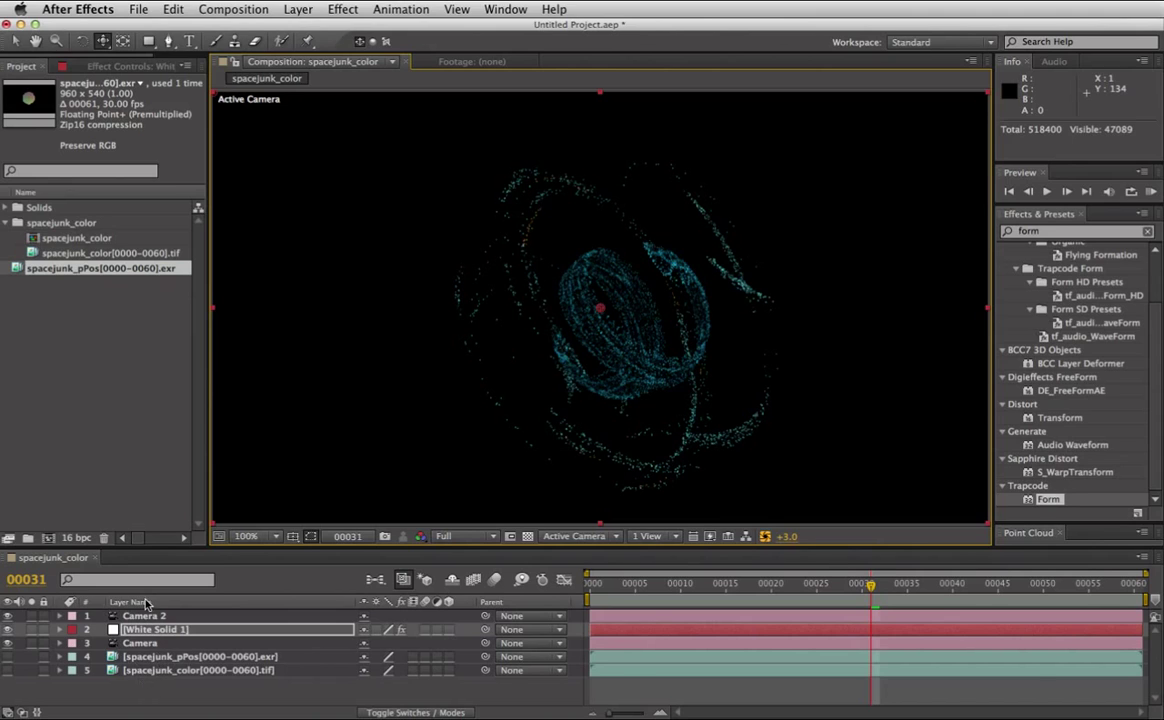
Select layers 2 through 5 in the timeline.
left_click(156, 670)
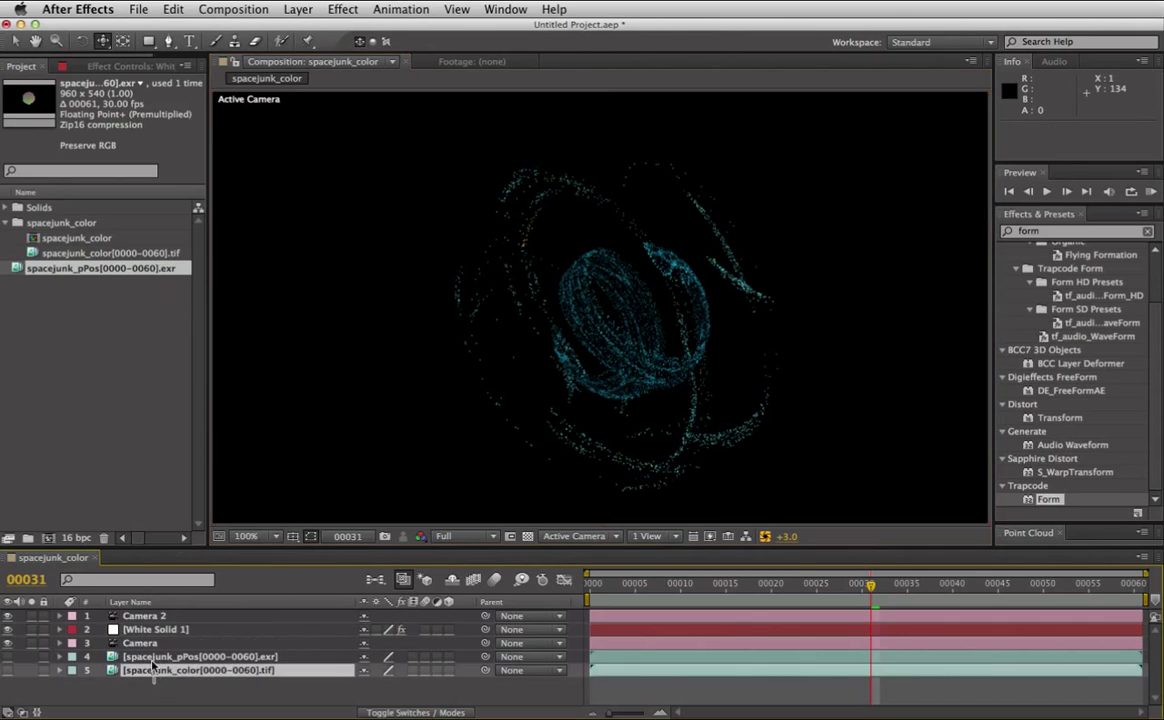
left_click(165, 656, "shift")
left_click(157, 630, "shift")
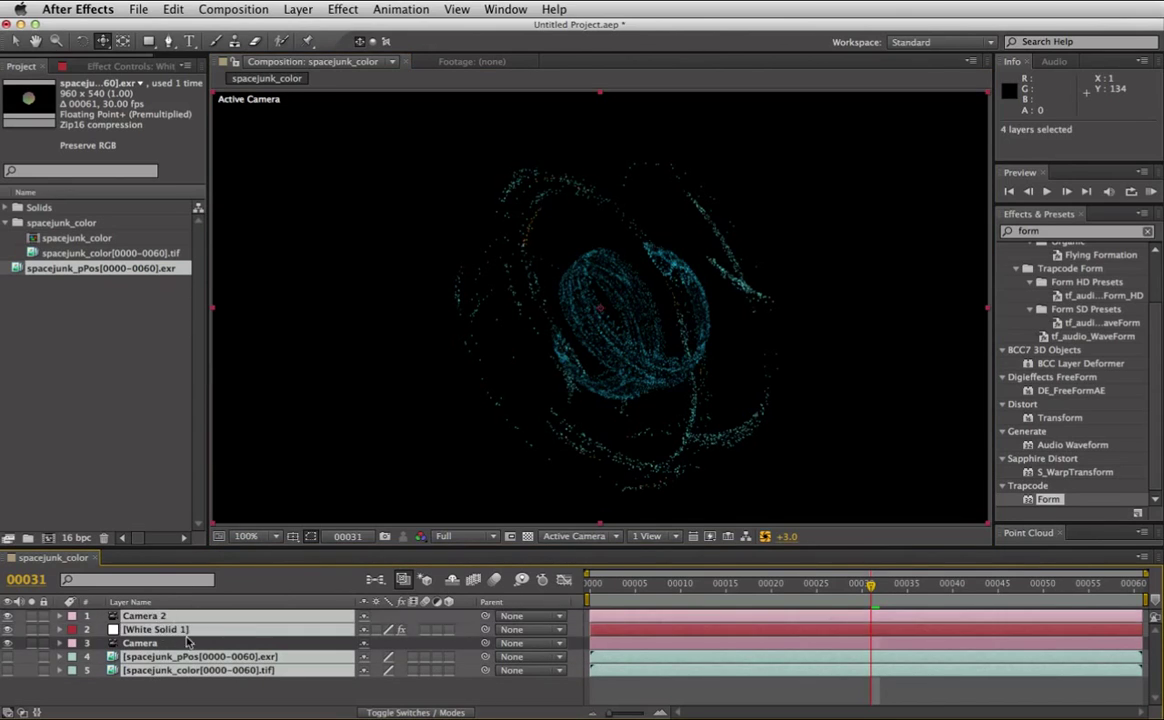
Replace the selected layers with spacejunk_color and spacejunk_pPos footage and enlarge the Point Cloud panel.
key("Delete")
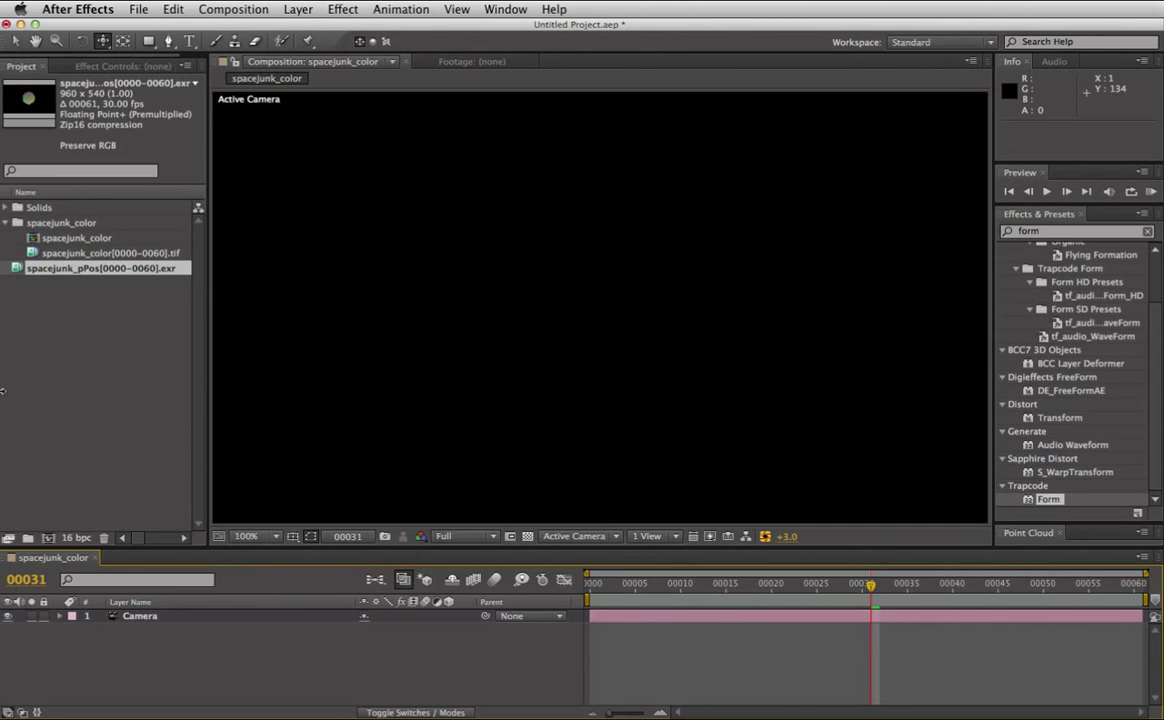
left_click(147, 316)
left_click(95, 268)
left_click(90, 252, "shift")
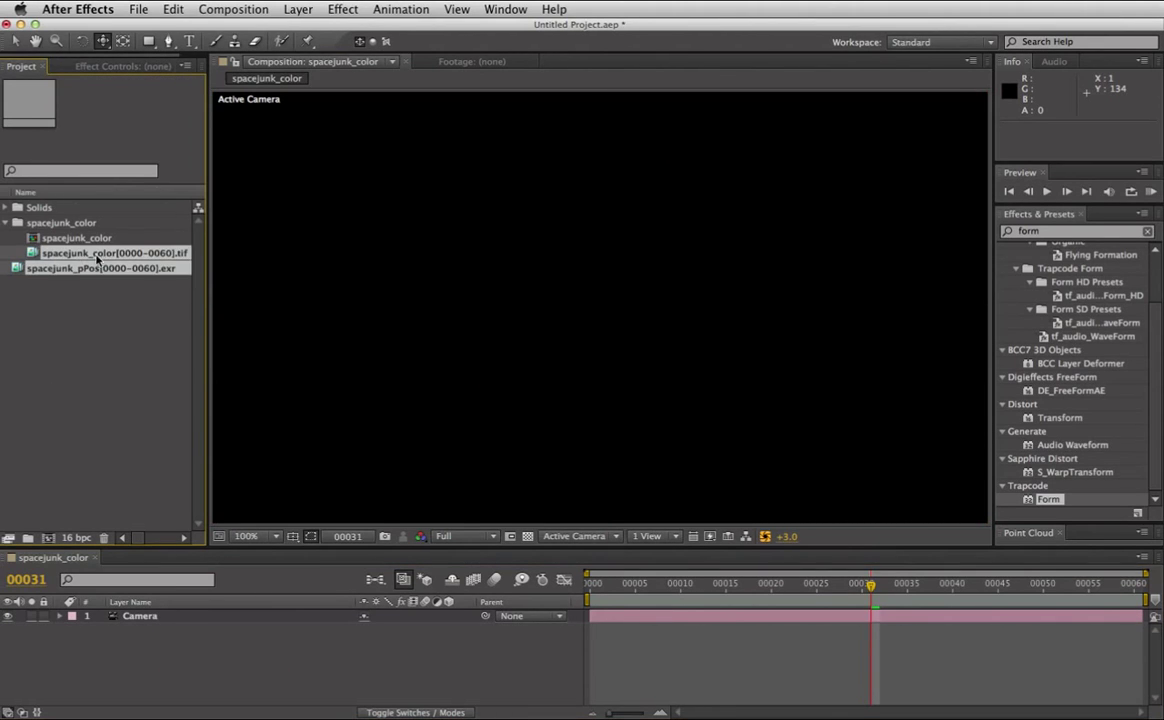
left_click_drag(90, 252, 175, 698)
left_click(175, 698)
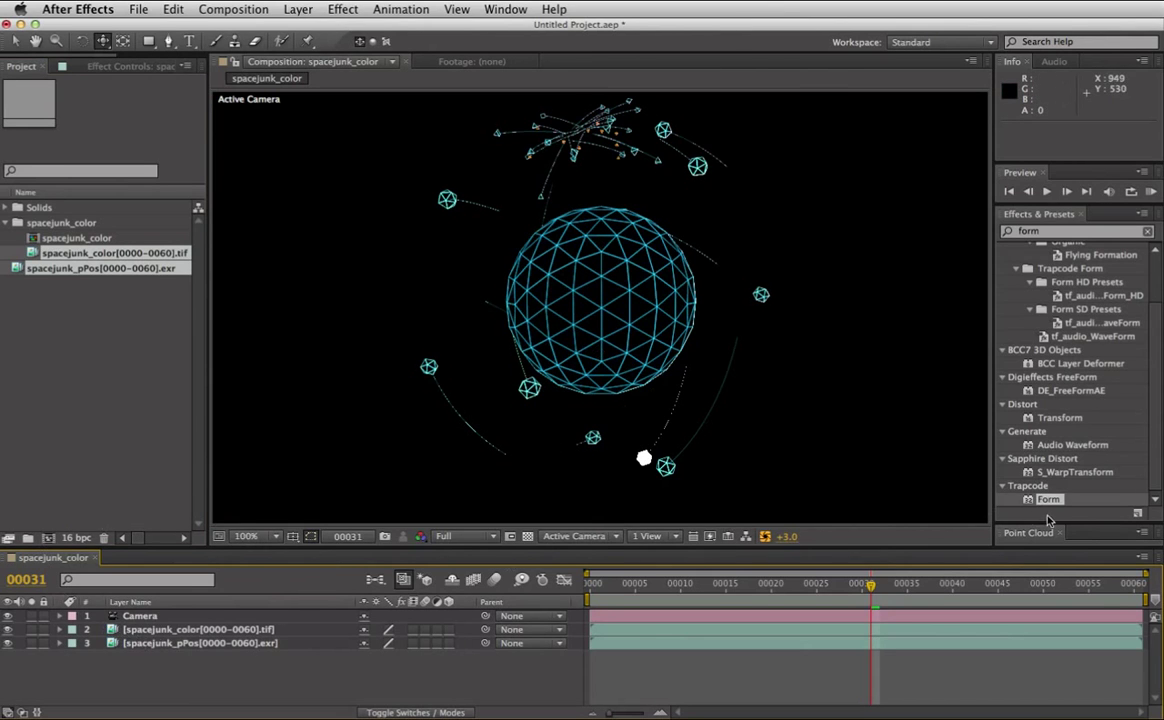
left_click_drag(1096, 522, 1100, 336)
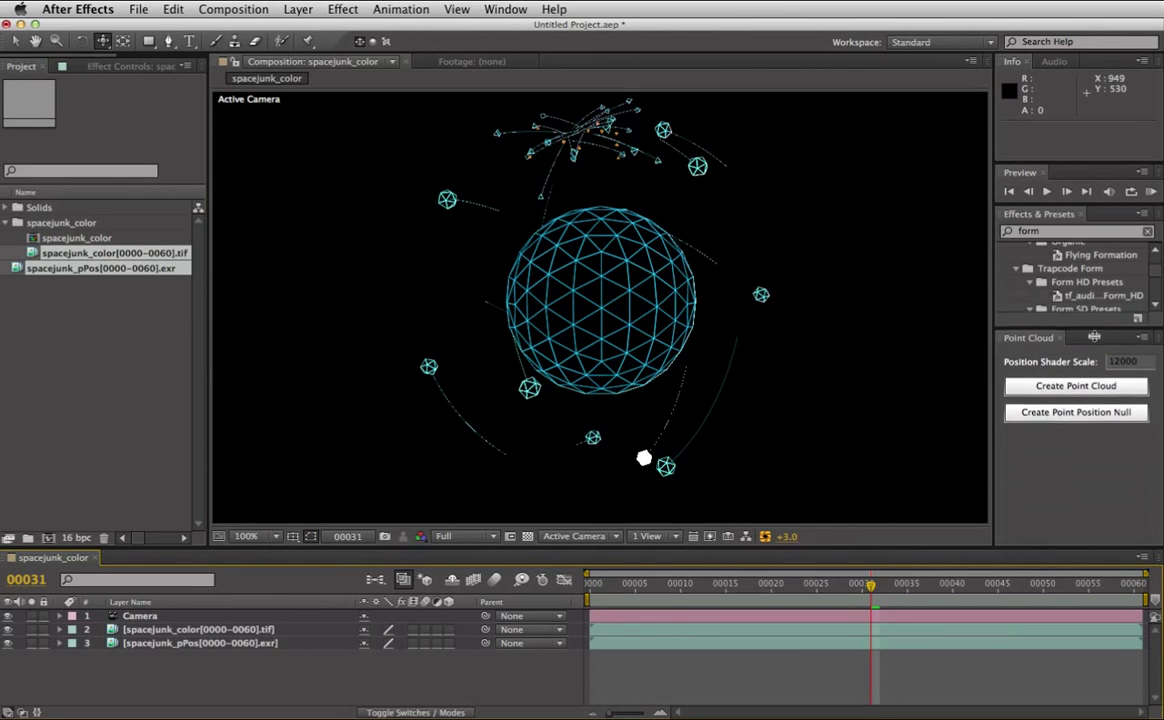
left_click(507, 8)
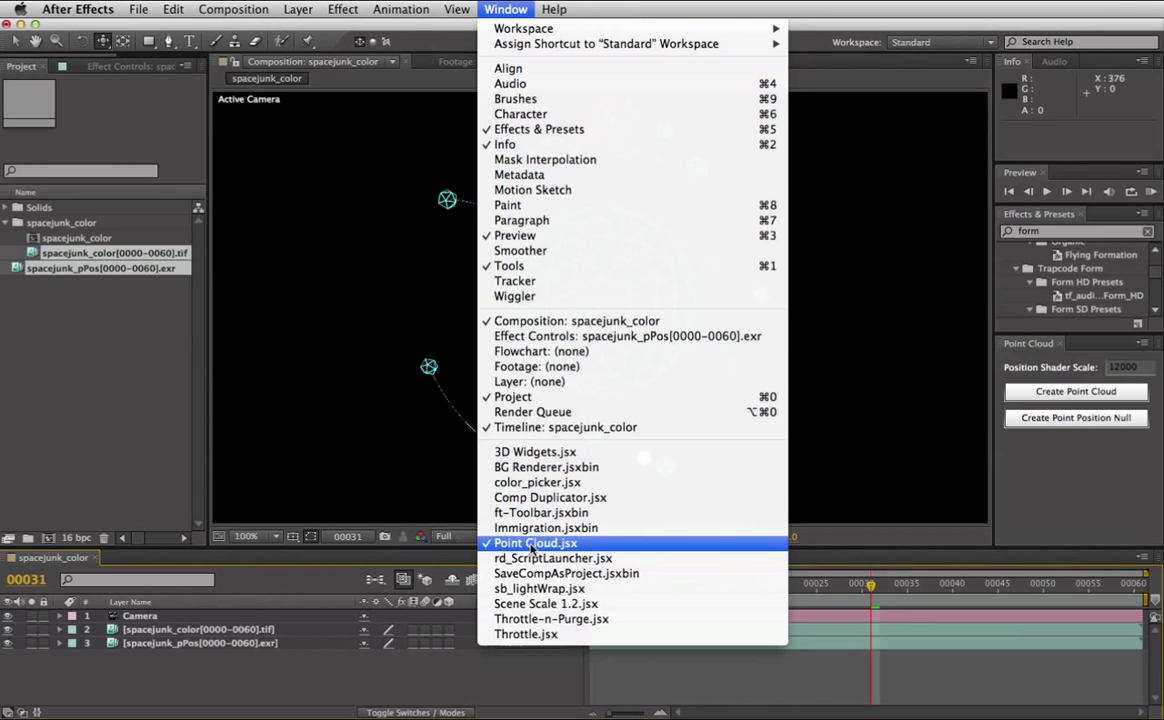
Set Position Shader Scale to 300 and select both spacejunk_pPos and spacejunk_color layers.
left_click(357, 523)
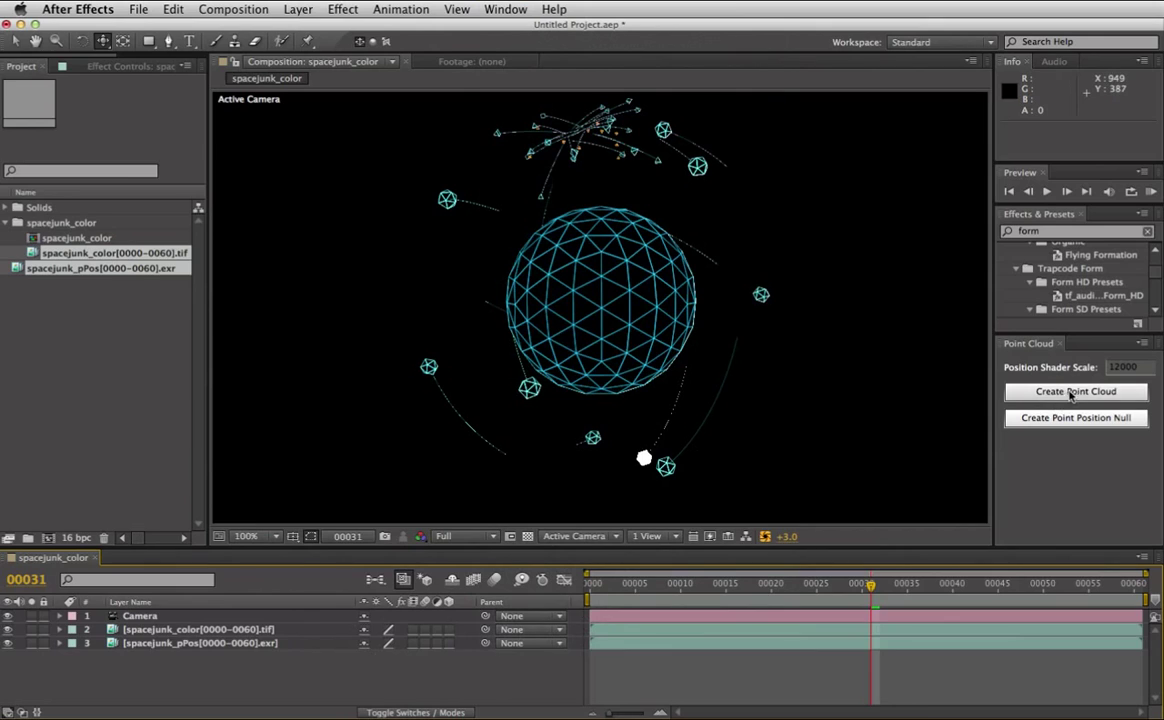
left_click(1145, 369)
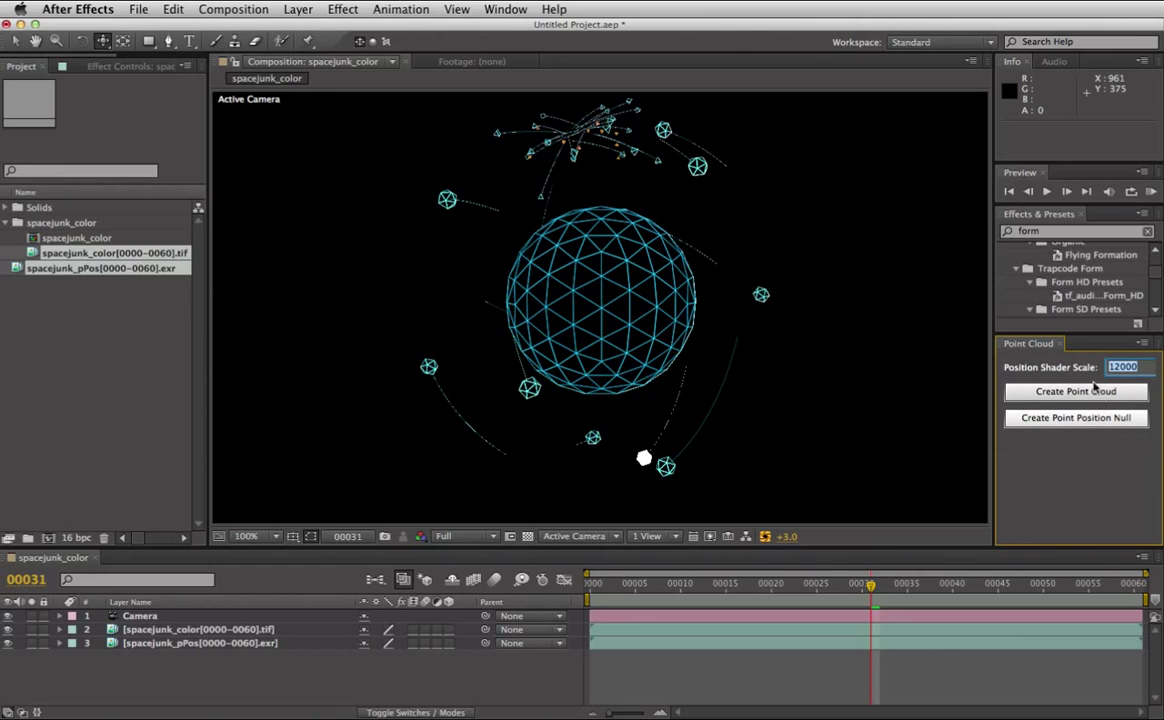
left_click(1095, 390)
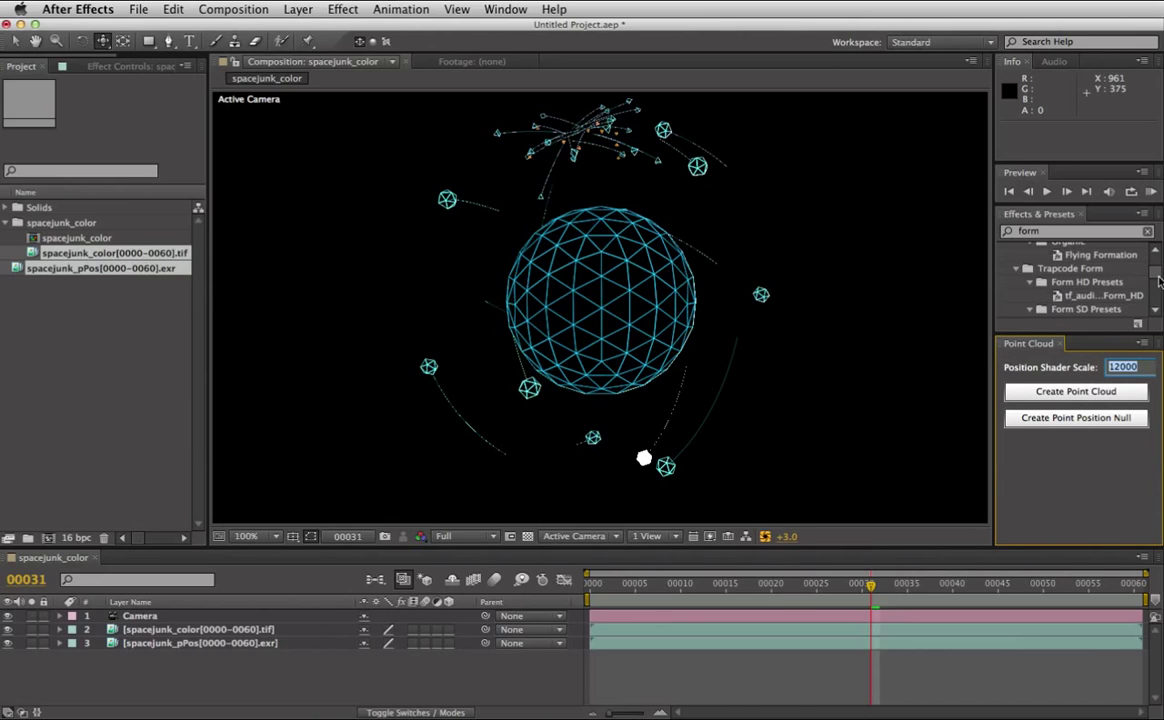
type("300")
key("Tab")
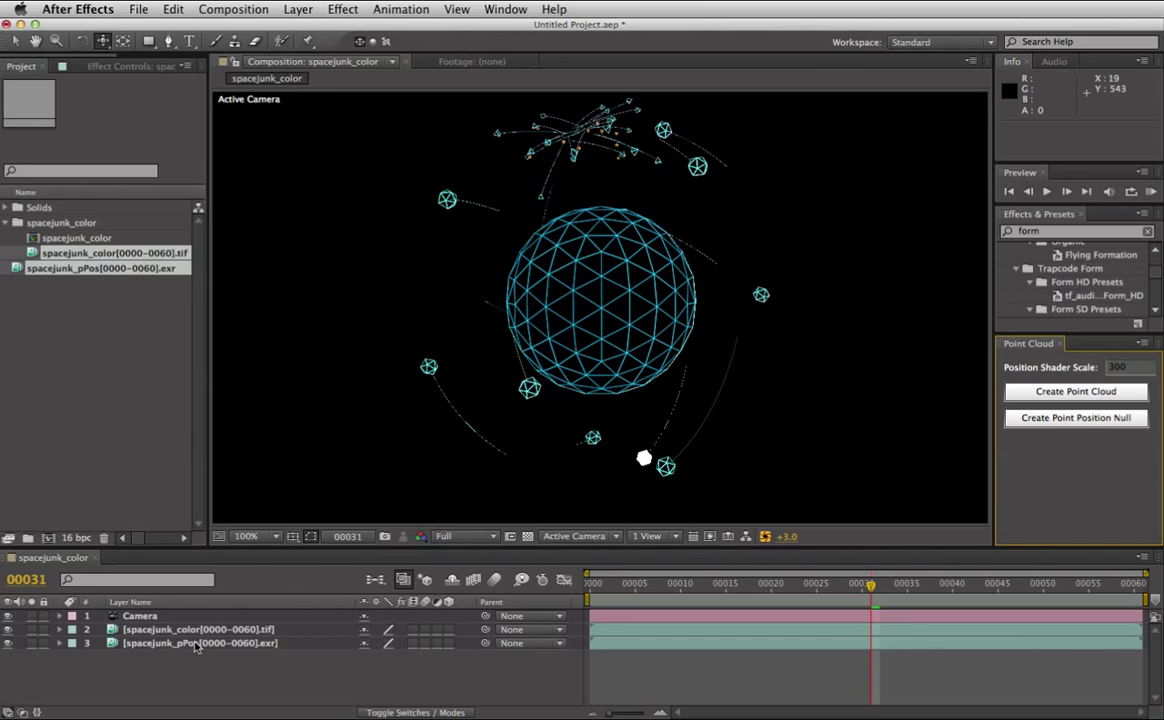
left_click(197, 645)
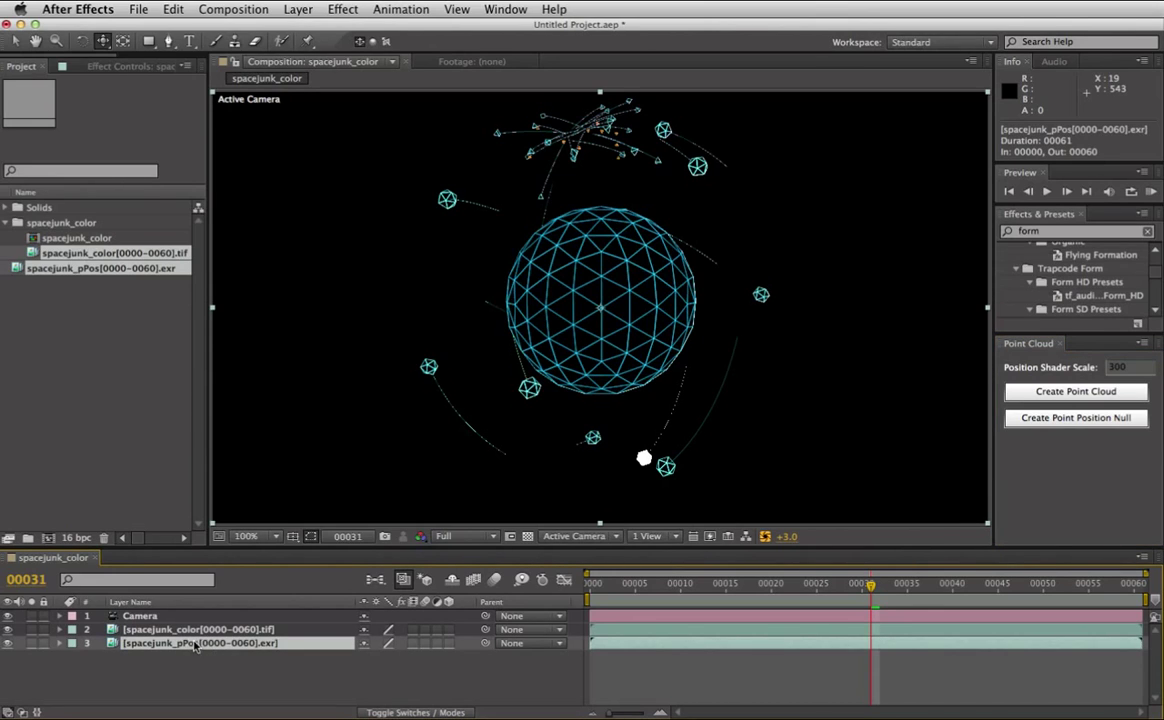
left_click(189, 631, "shift")
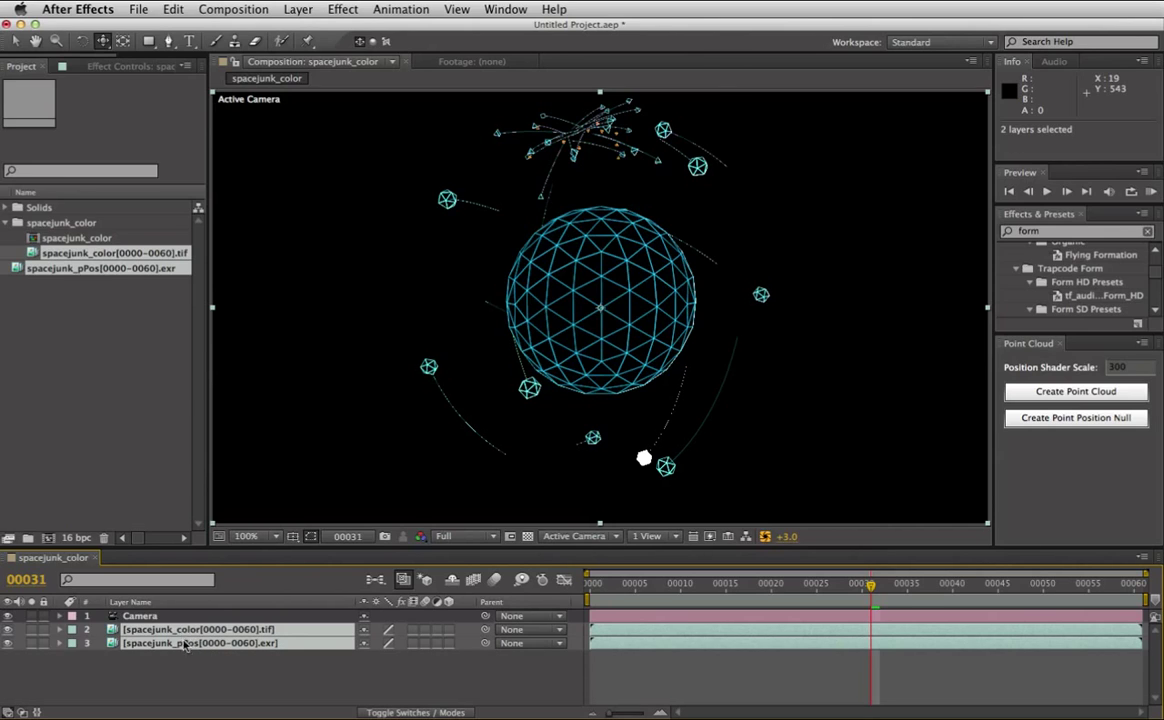
Create a Form Point Cloud layer from both spacejunk layers and scrub frames to preview the dots.
left_click(1048, 393)
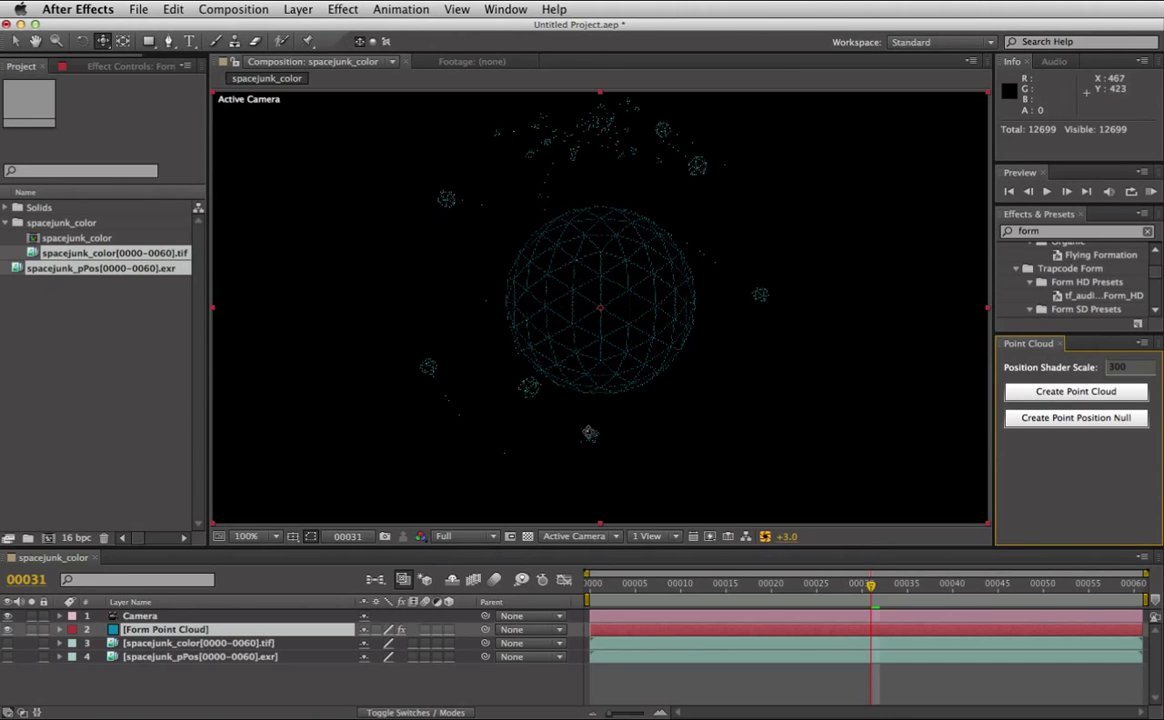
left_click(342, 502)
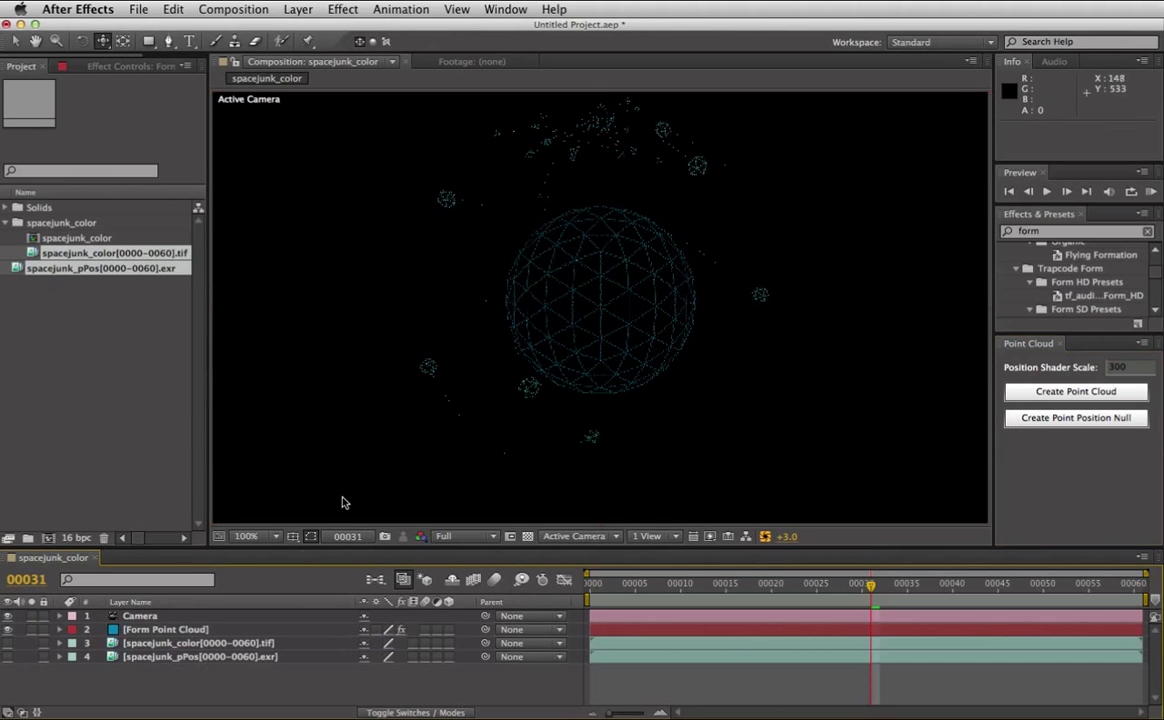
mouse_move(709, 588)
left_mouse_down()
mouse_move(1069, 587)
mouse_move(746, 587)
mouse_move(835, 587)
left_mouse_up()
left_click(280, 11)
Add Camera 2 with default settings and orbit it to frame the point-cloud sphere at frame 54.
mouse_move(285, 30)
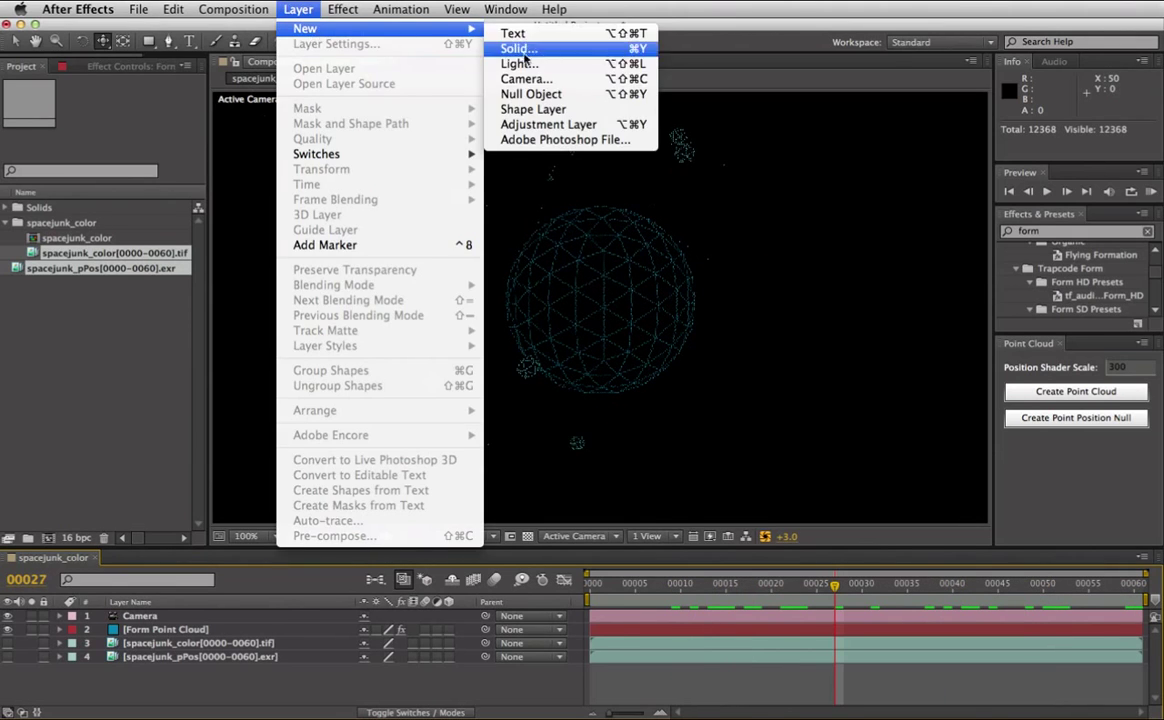
left_click(496, 78)
left_click(815, 511)
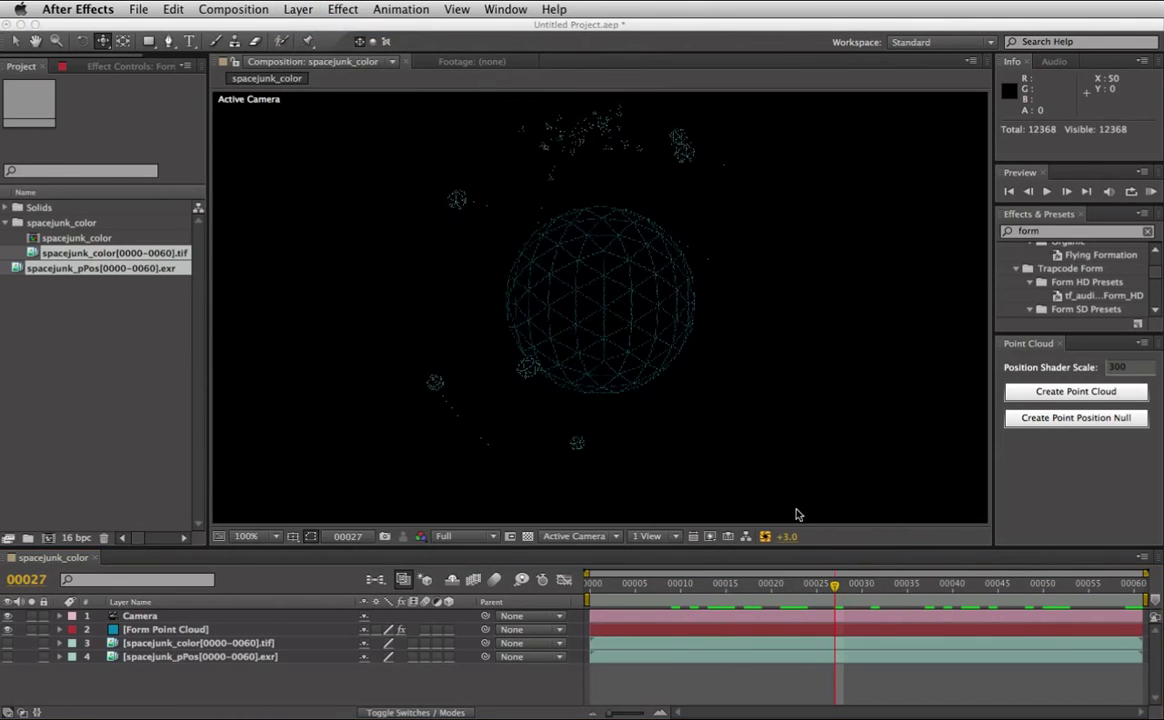
left_click_drag(269, 162, 195, 70)
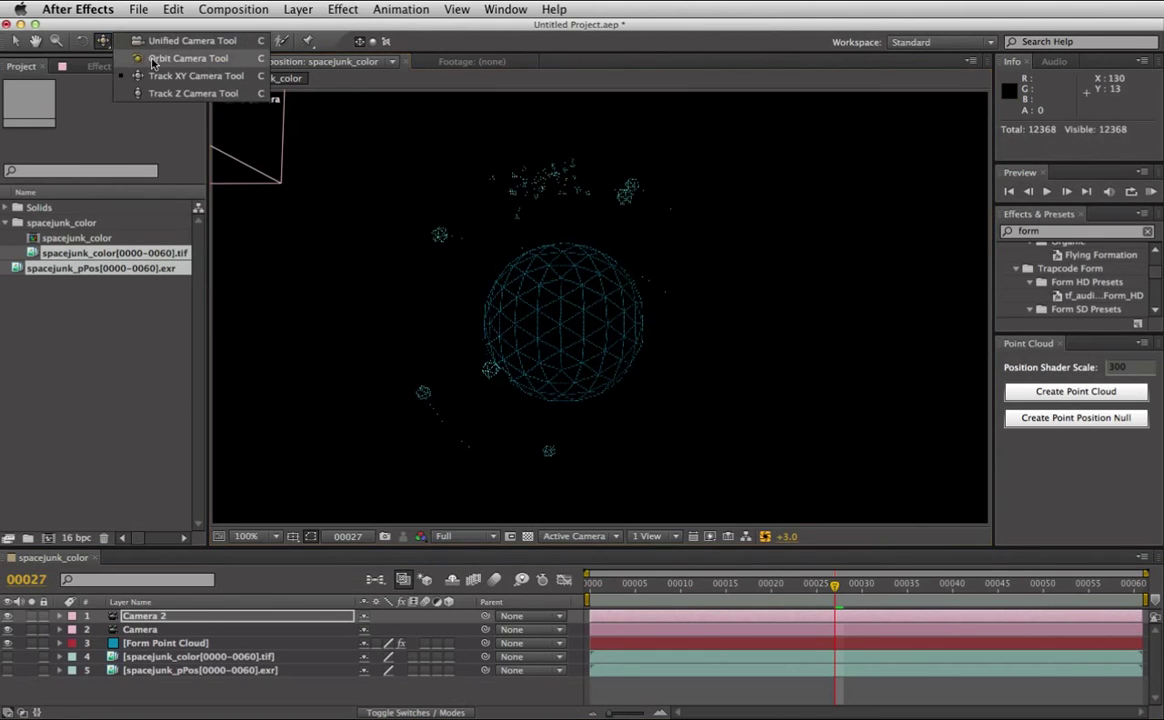
left_click_drag(102, 41, 140, 58)
mouse_move(570, 300)
left_mouse_down()
mouse_move(540, 300)
mouse_move(879, 590)
mouse_move(1080, 583)
mouse_move(471, 351)
mouse_move(663, 405)
left_mouse_up()
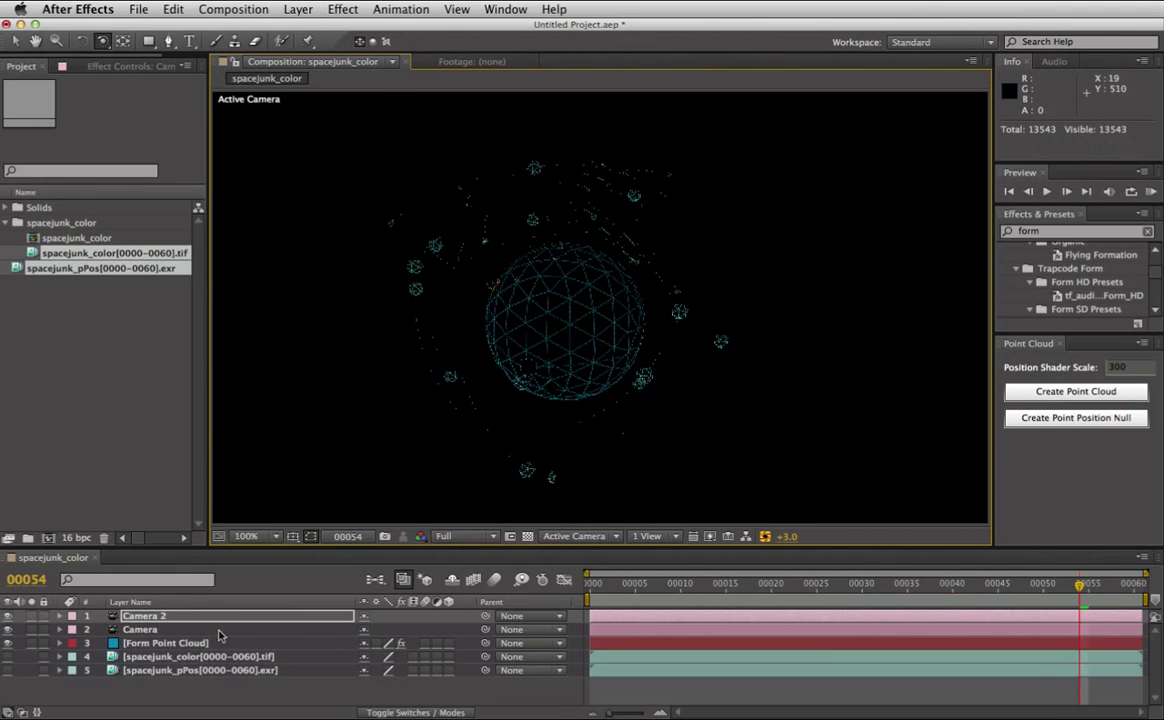
left_click(203, 644)
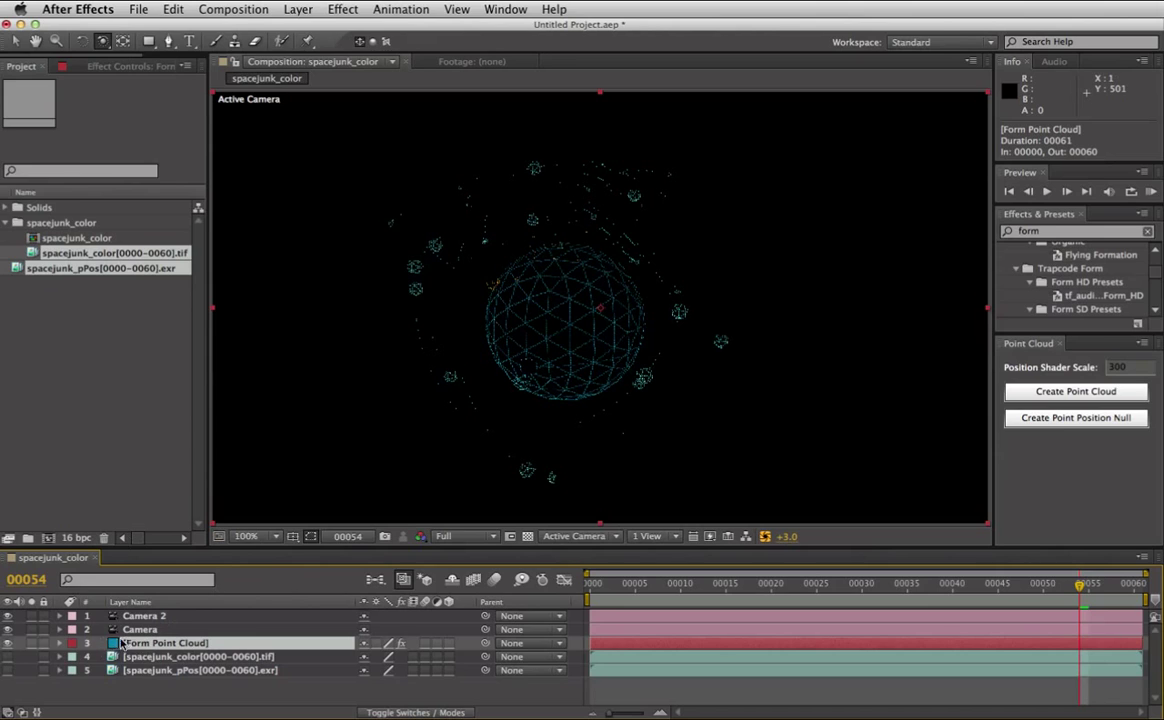
Set Form Point Cloud's Cloud Resolution to 1 and orbit to inspect the denser cloud.
left_click(98, 66)
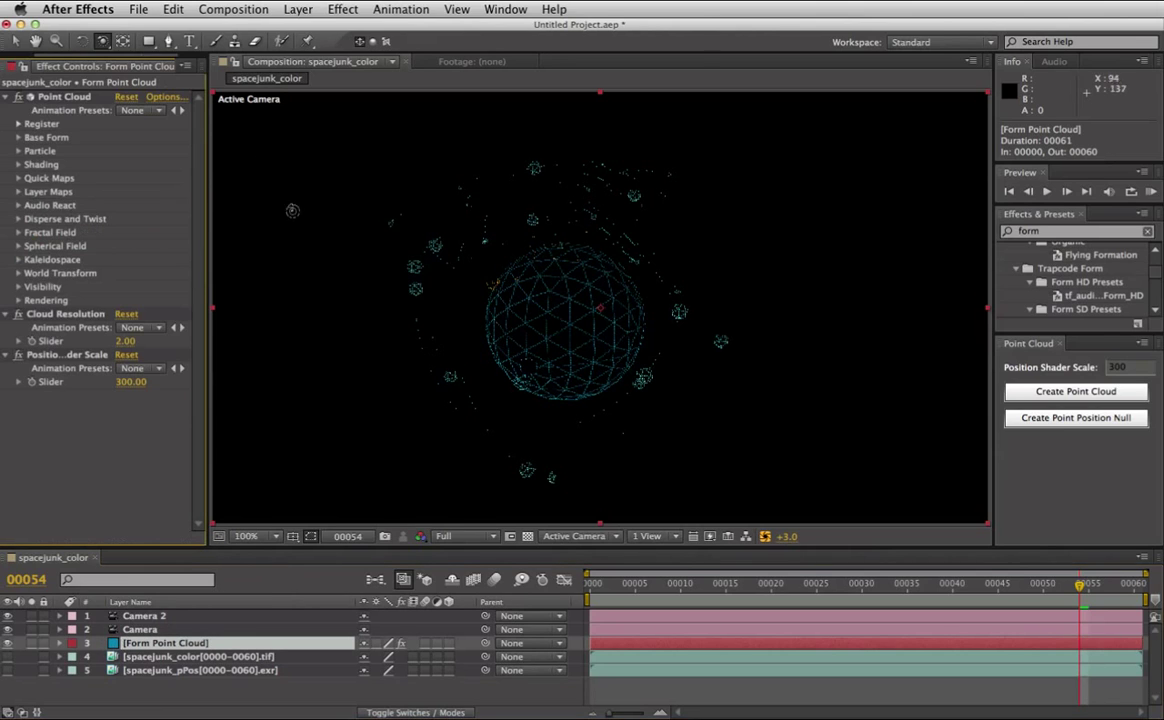
left_click(47, 96)
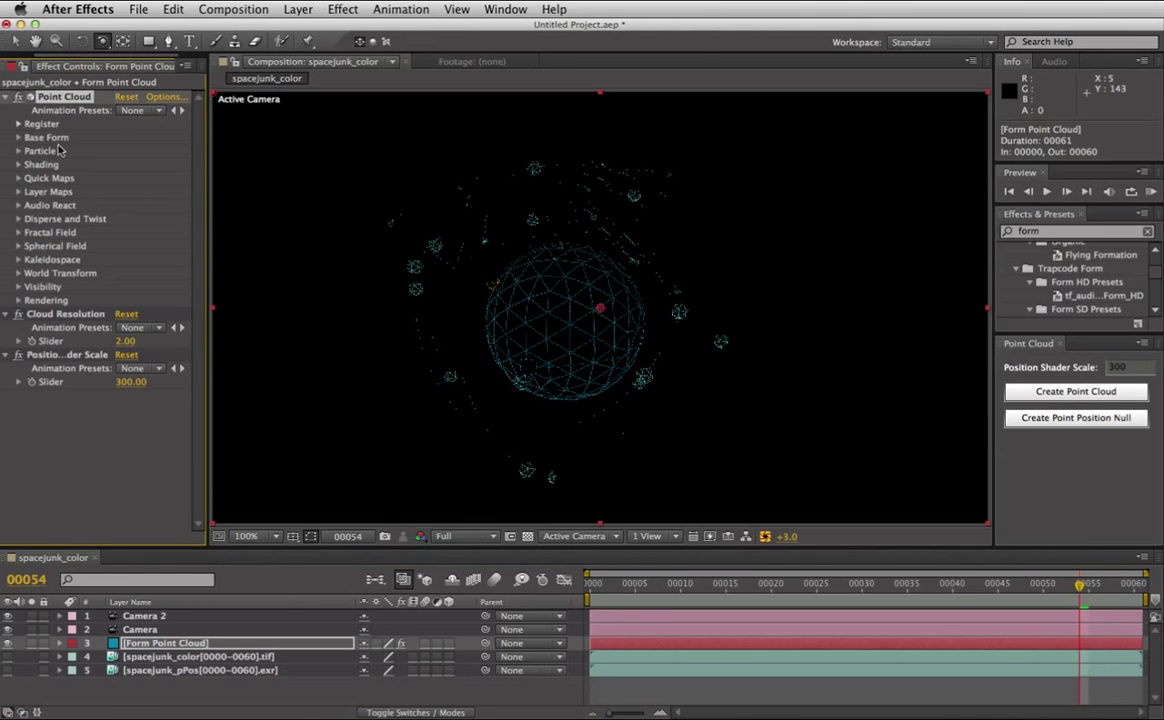
left_click(68, 314)
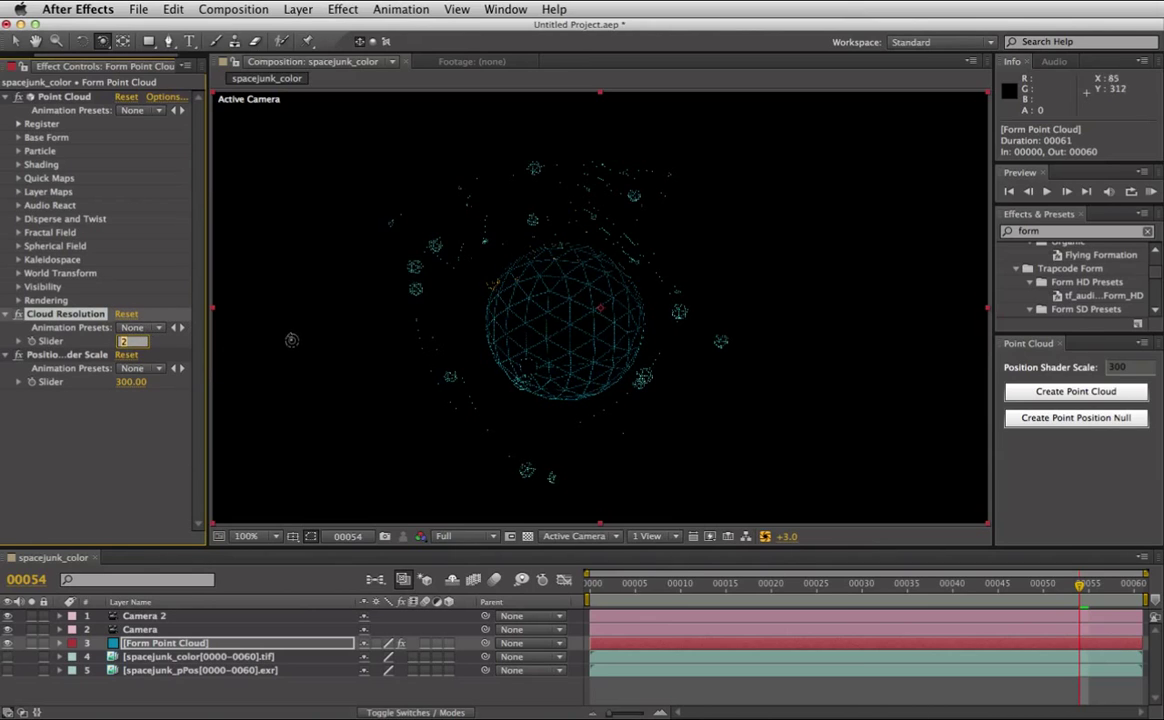
left_click(125, 342)
type("1")
key("Return")
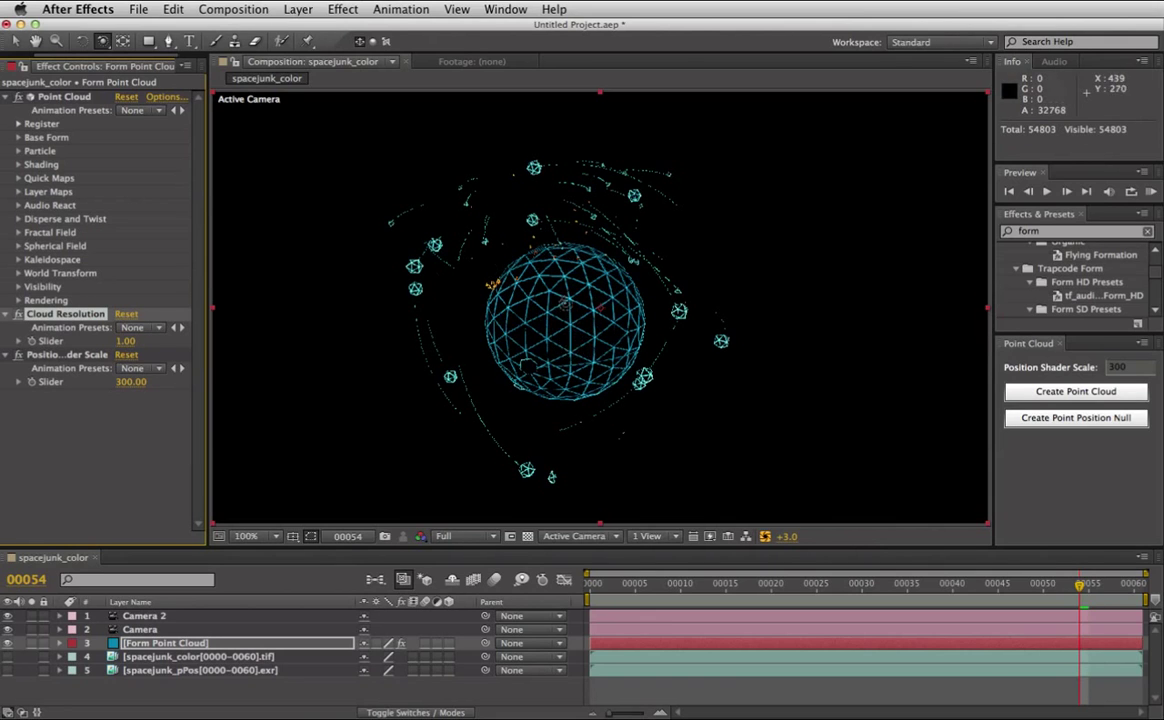
mouse_move(566, 347)
left_mouse_down()
mouse_move(575, 285)
mouse_move(549, 329)
mouse_move(277, 362)
left_mouse_up()
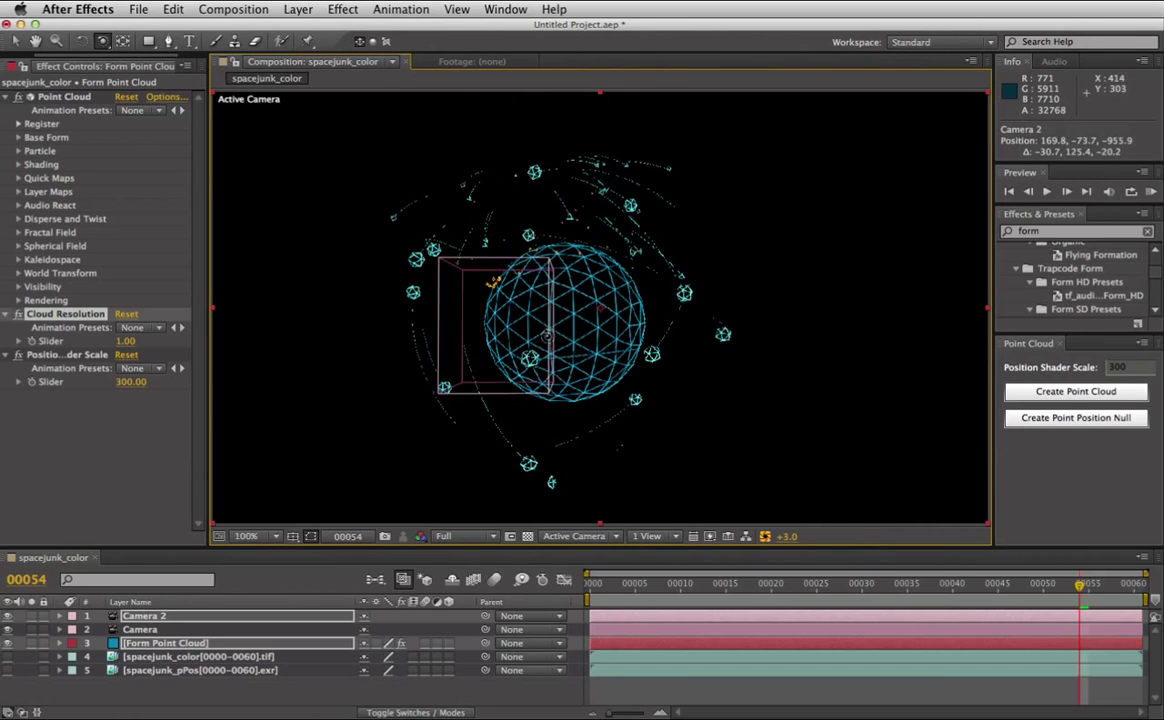
Try Cloud Resolution 2, then settle on 4 (3,391 particles) and orbit to compare.
left_click(127, 341)
type("2")
key("Return")
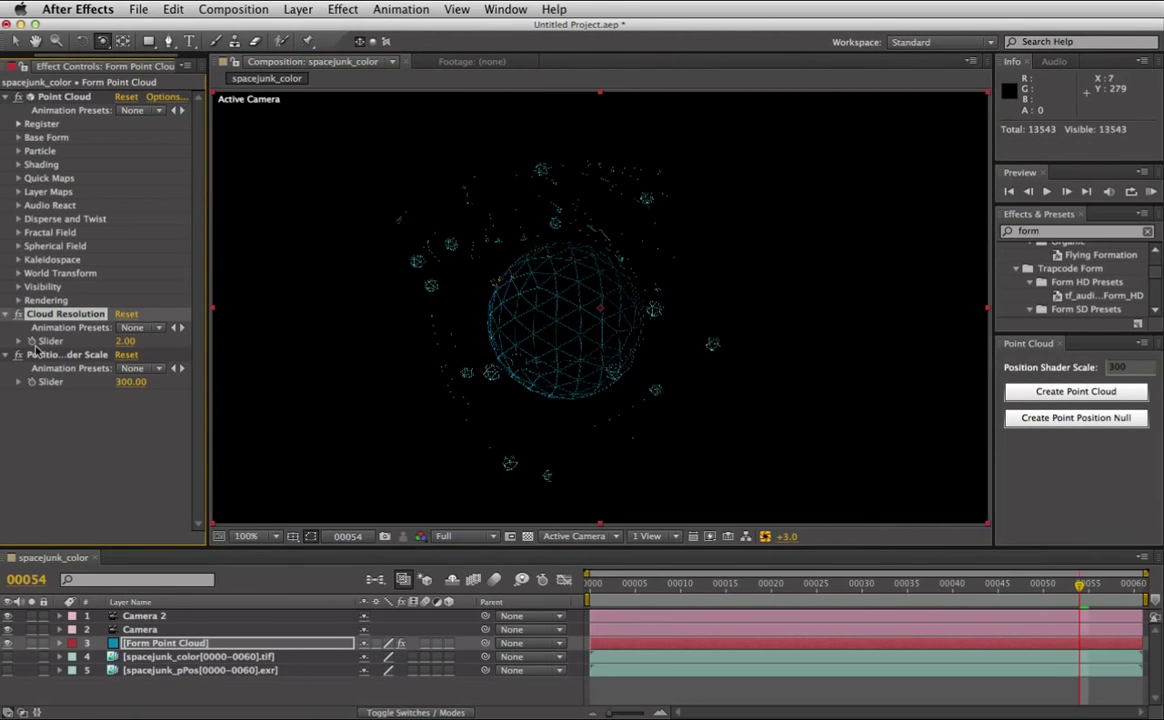
left_click(127, 341)
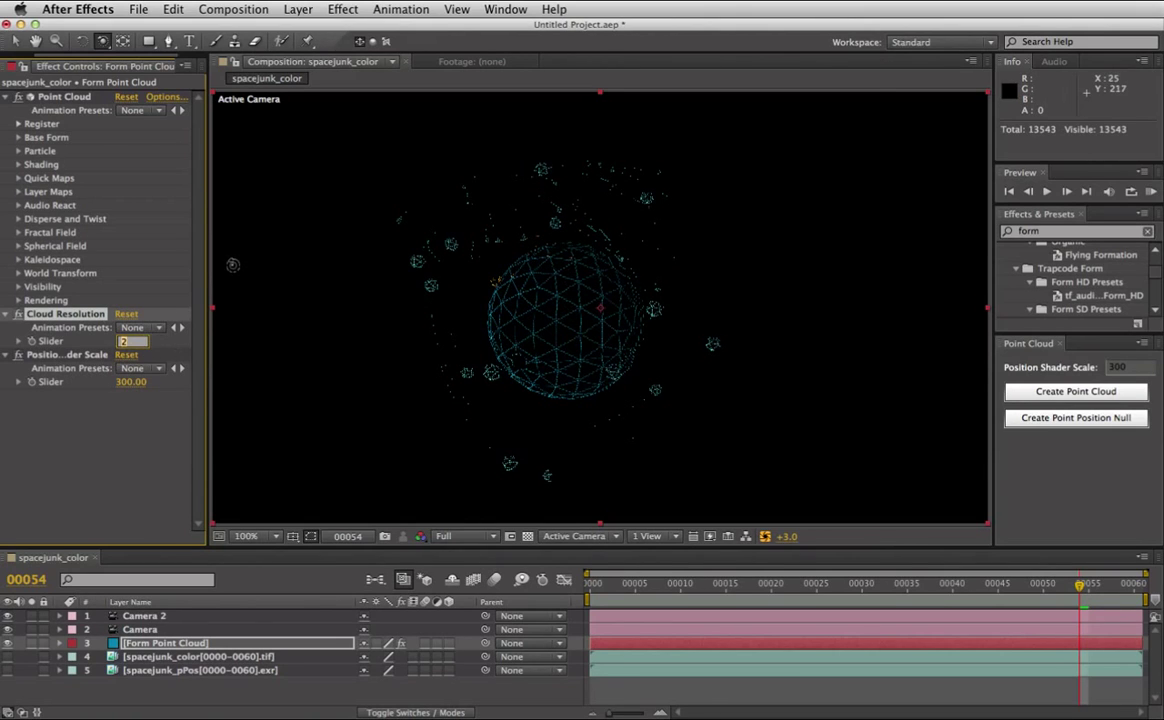
type("4")
key("Return")
mouse_move(611, 354)
left_mouse_down()
mouse_move(566, 391)
mouse_move(526, 397)
left_mouse_up()
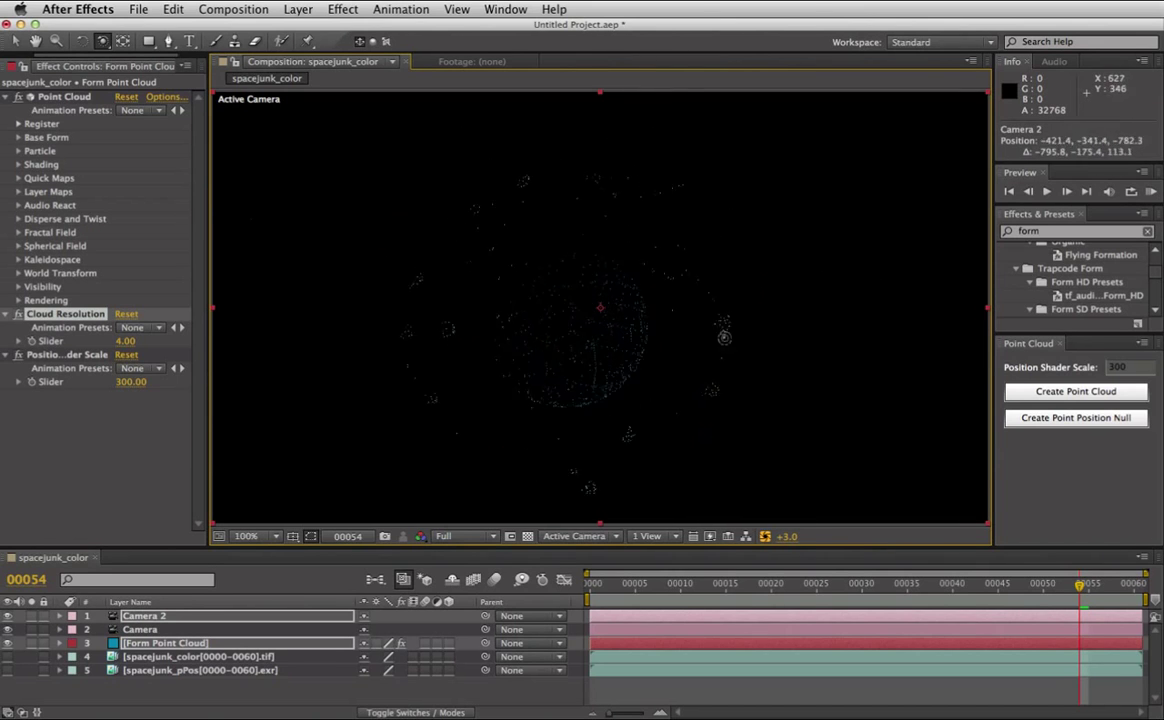
left_click_drag(526, 397, 500, 305)
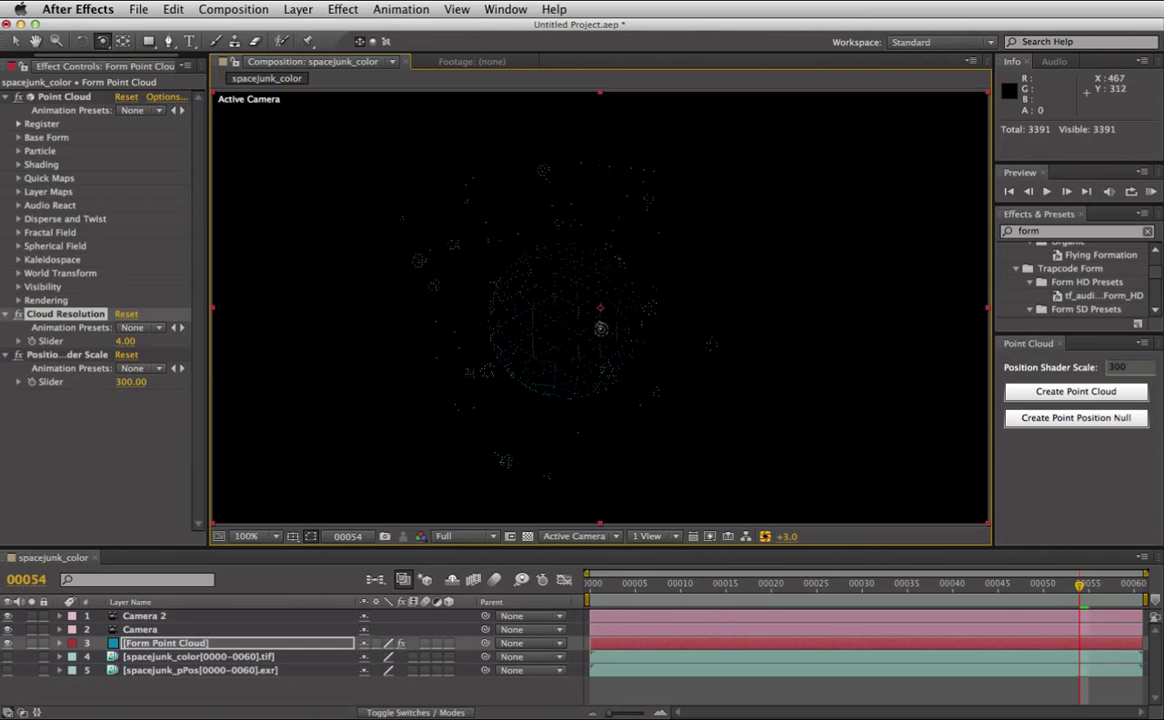
Scrub Position Shader Scale up and down, then set it back to 300.
left_click(127, 411)
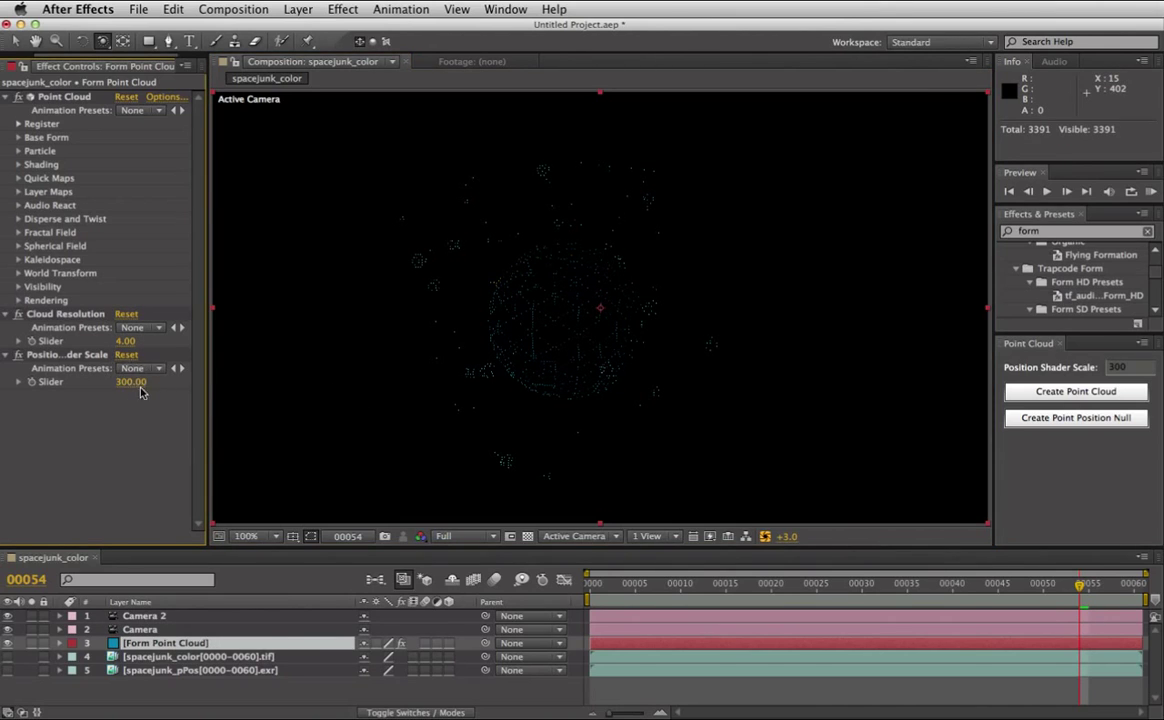
left_click_drag(130, 385, 335, 353)
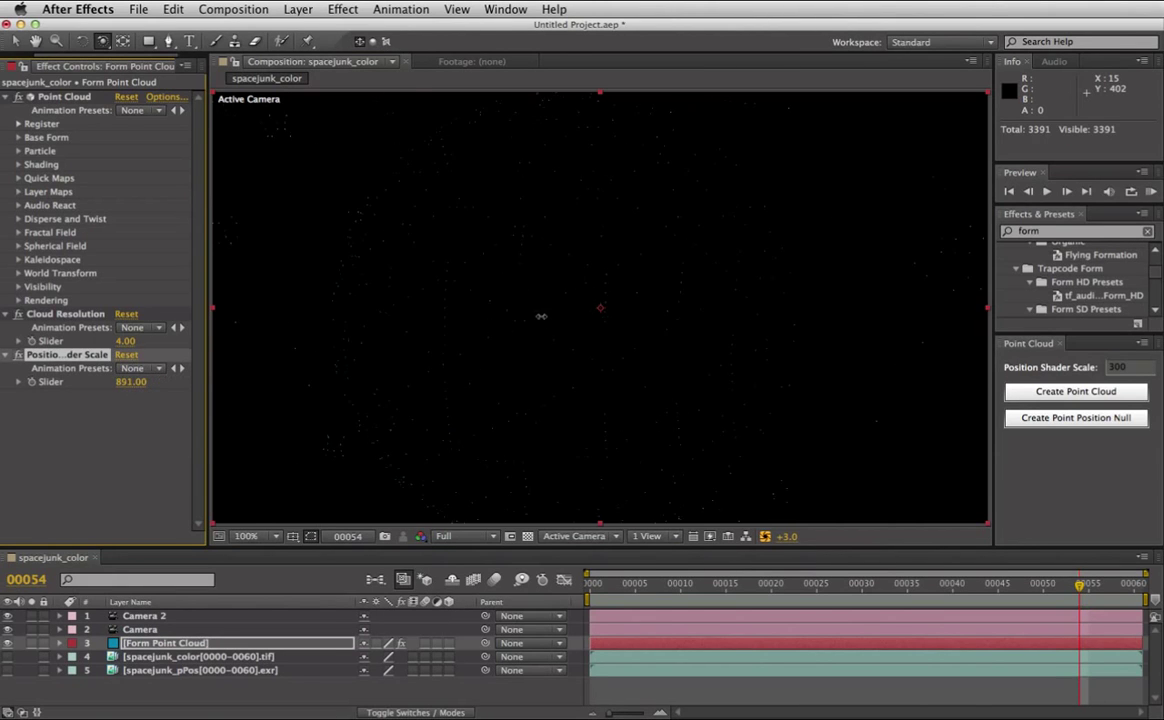
mouse_move(541, 316)
left_mouse_down()
mouse_move(59, 426)
mouse_move(223, 293)
left_mouse_up()
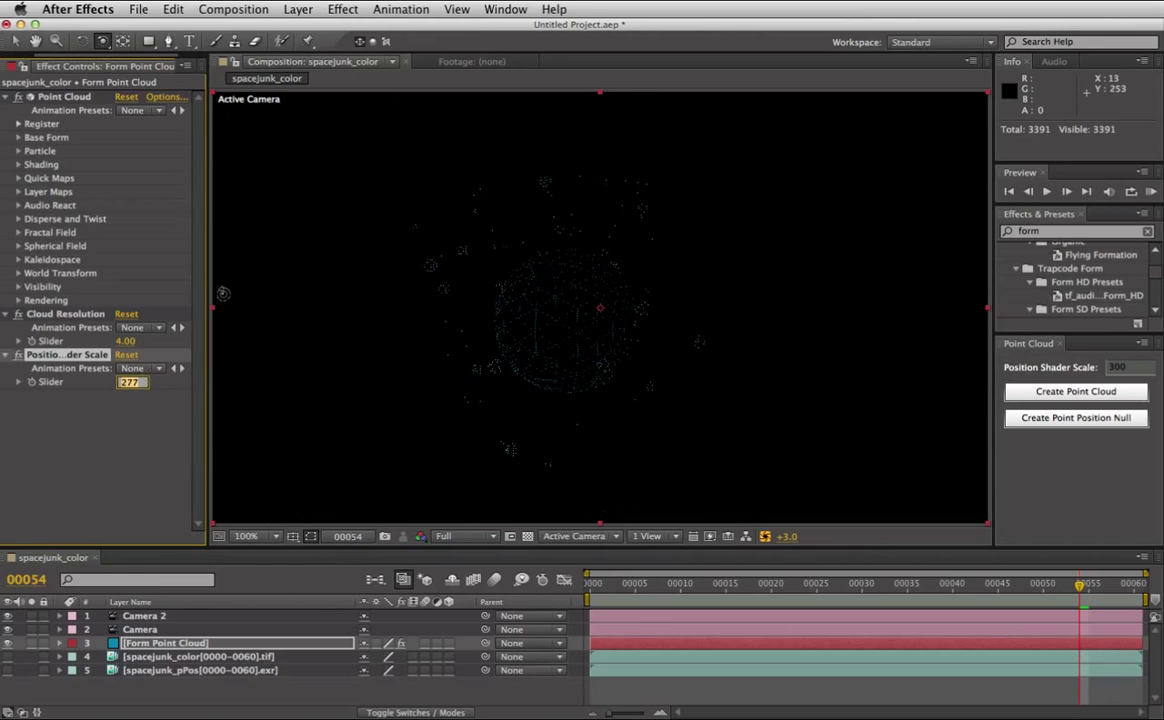
type("300")
key("Return")
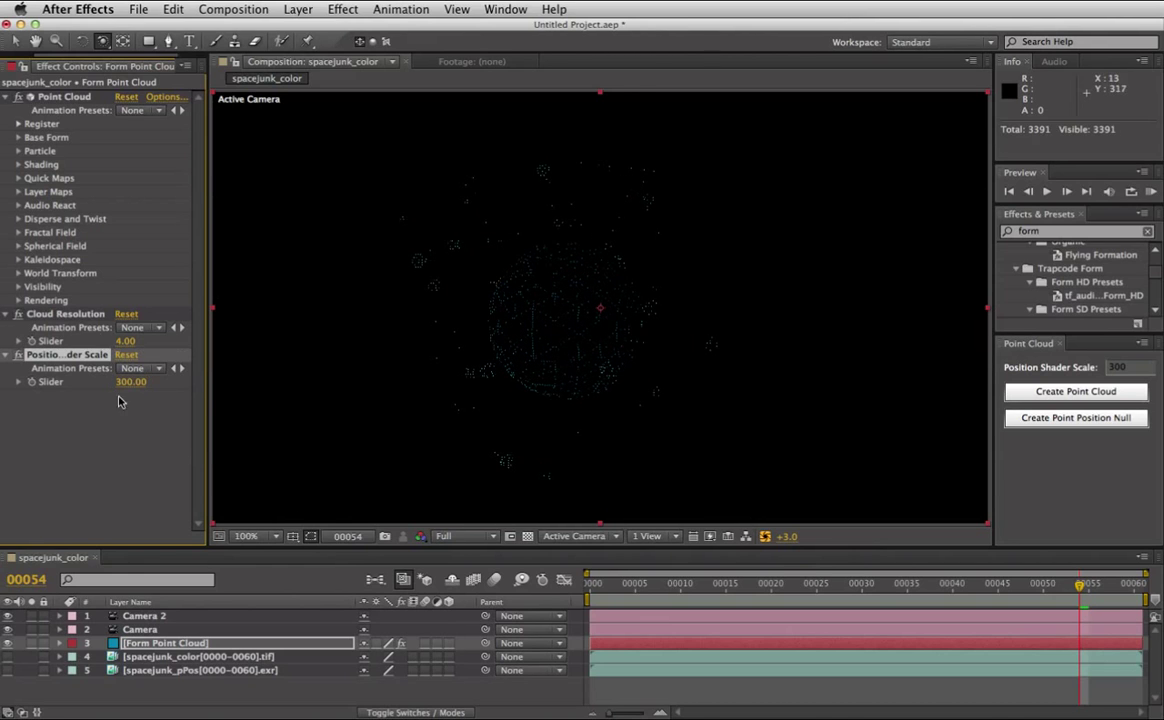
Orbit Camera 2 around the sparse point cloud to a new angle.
left_click_drag(468, 319, 520, 248)
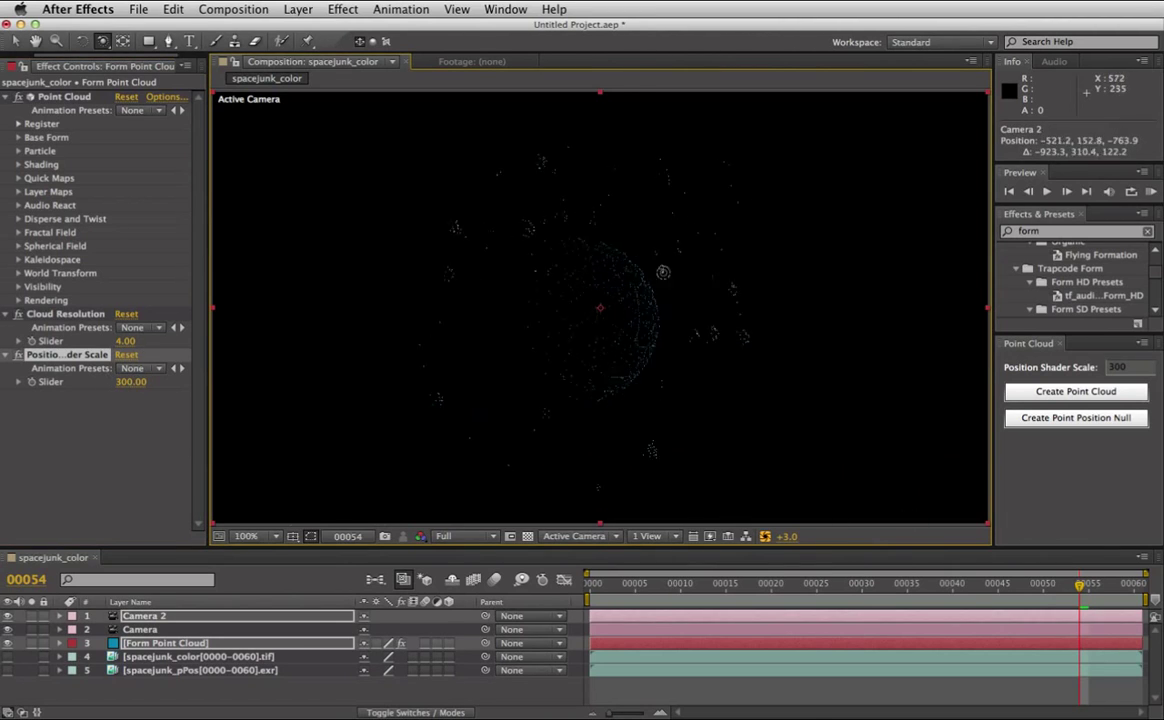
left_click_drag(520, 248, 295, 370)
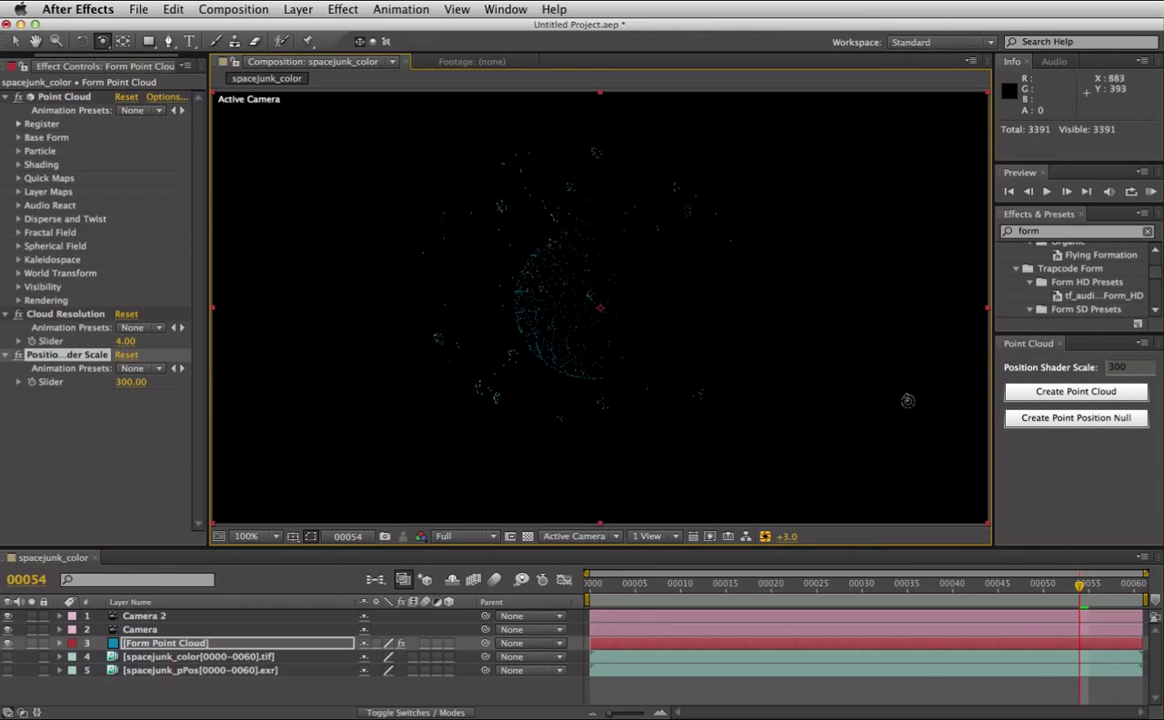
mouse_move(490, 289)
left_mouse_down()
mouse_move(776, 196)
mouse_move(862, 215)
mouse_move(523, 294)
left_mouse_up()
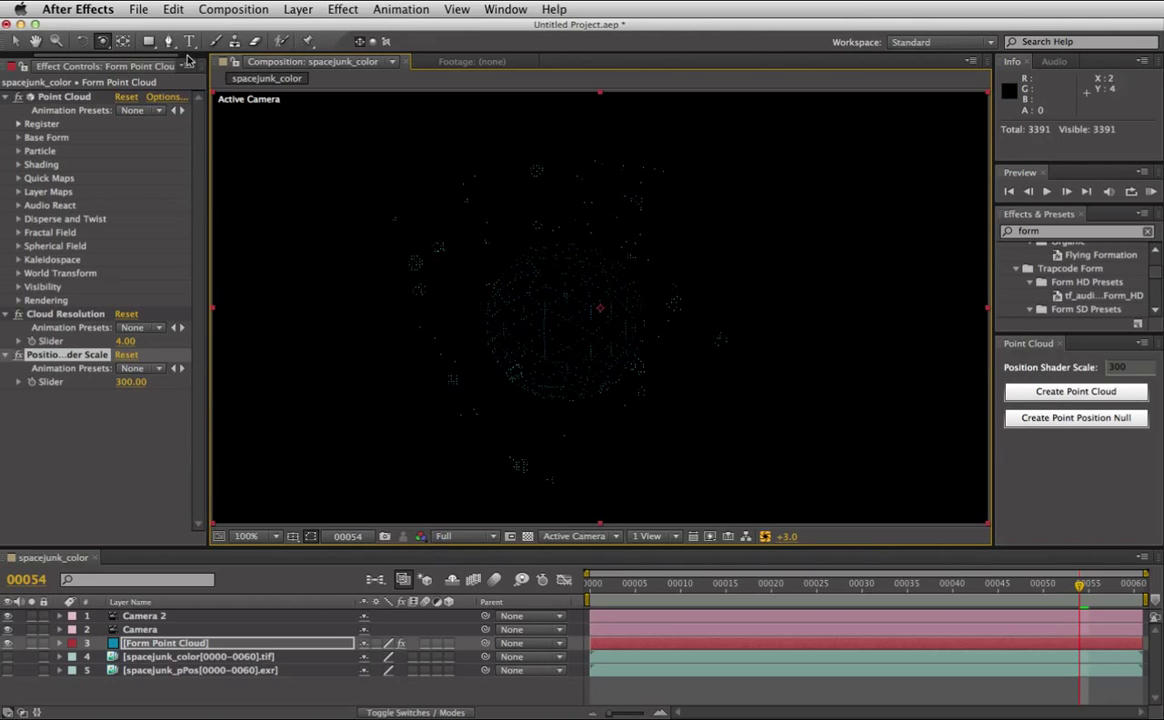
Add a white solid, White Solid 2, as a 3D layer and scale it to 39%.
scroll(117, 57, "up", 2)
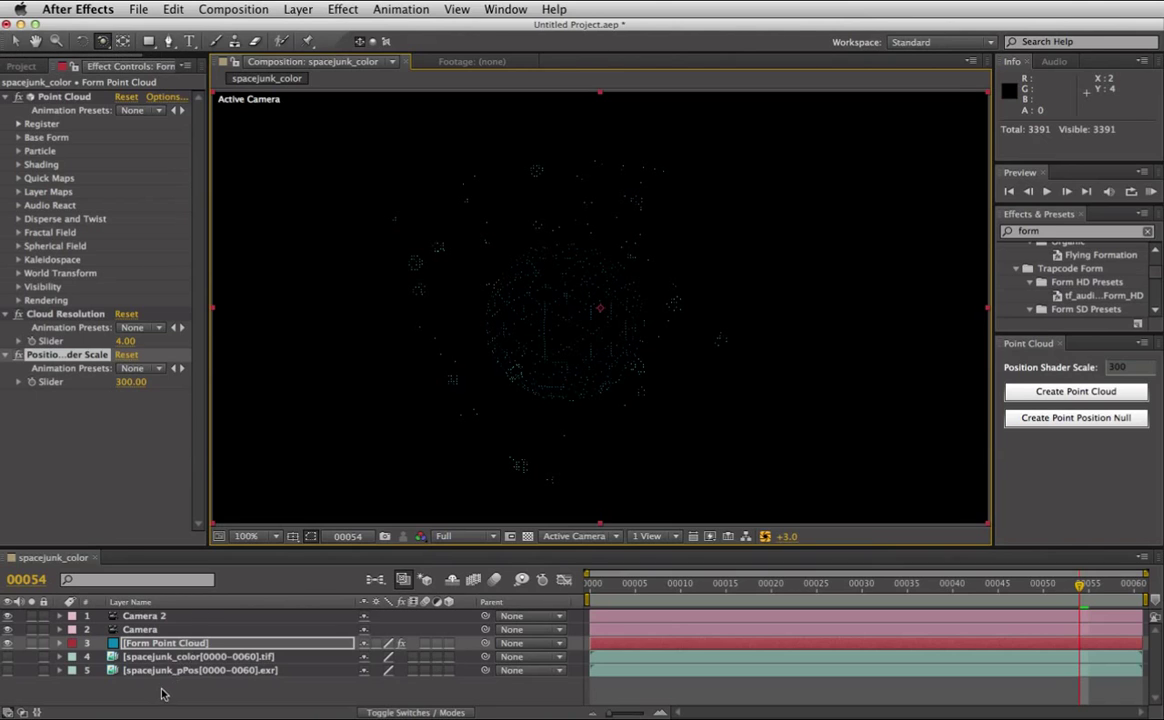
left_click(163, 693)
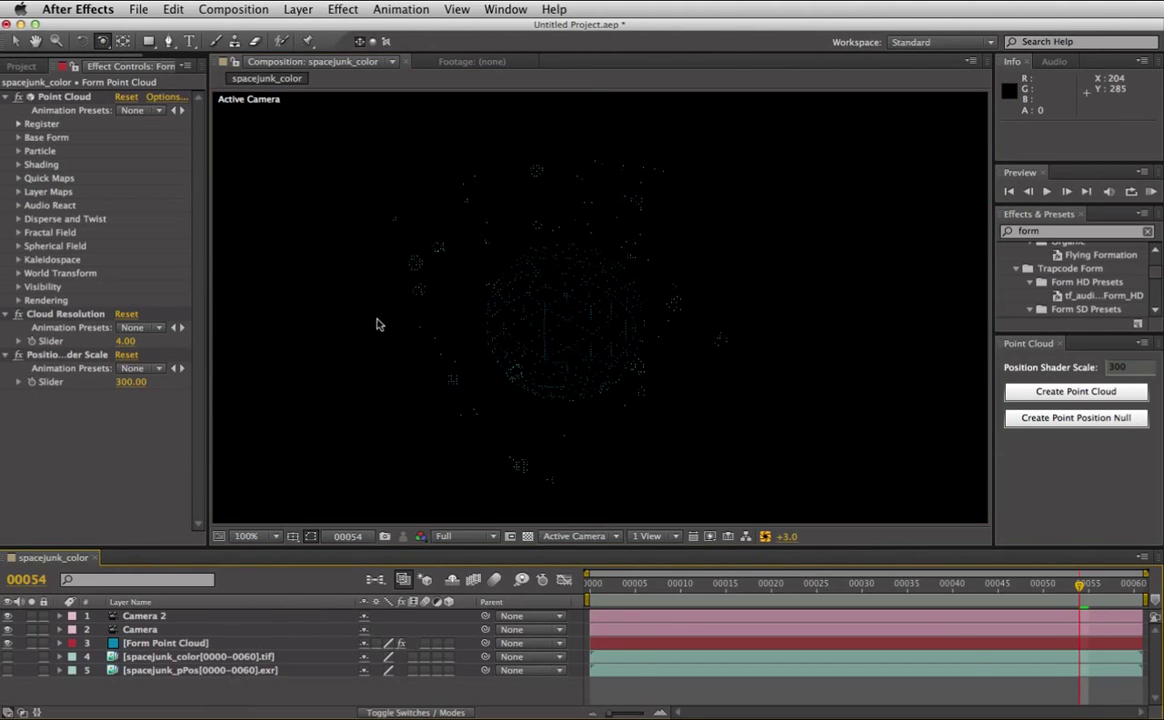
key("super+y")
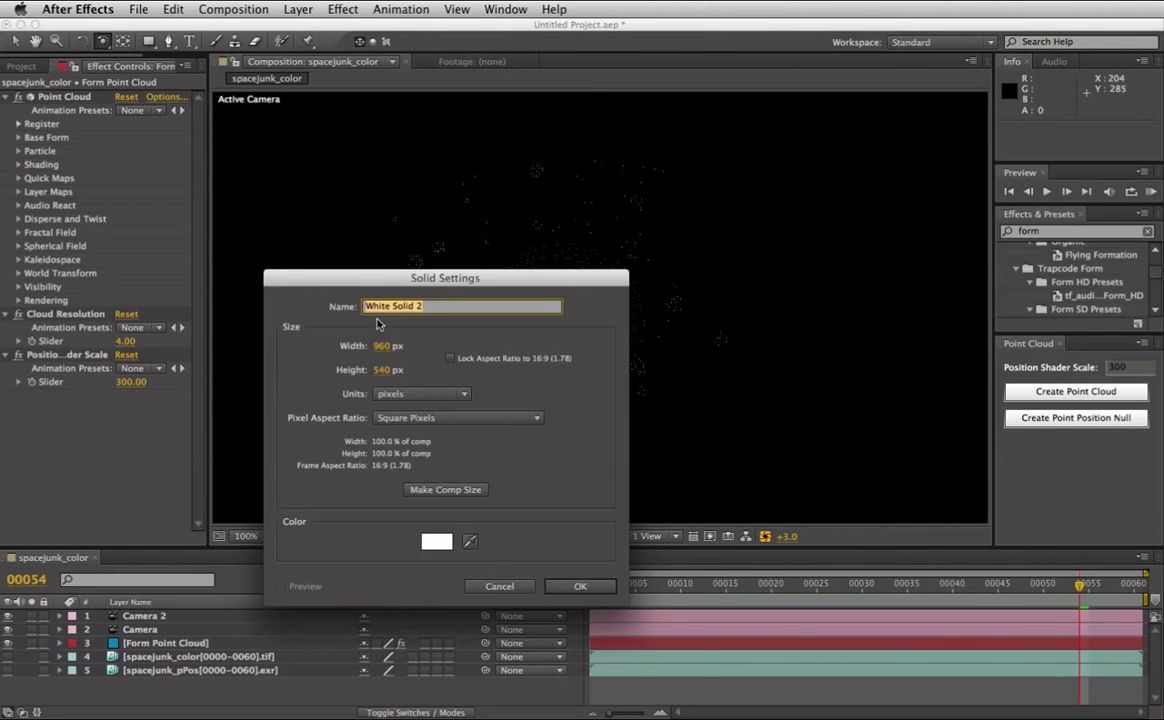
key("Return")
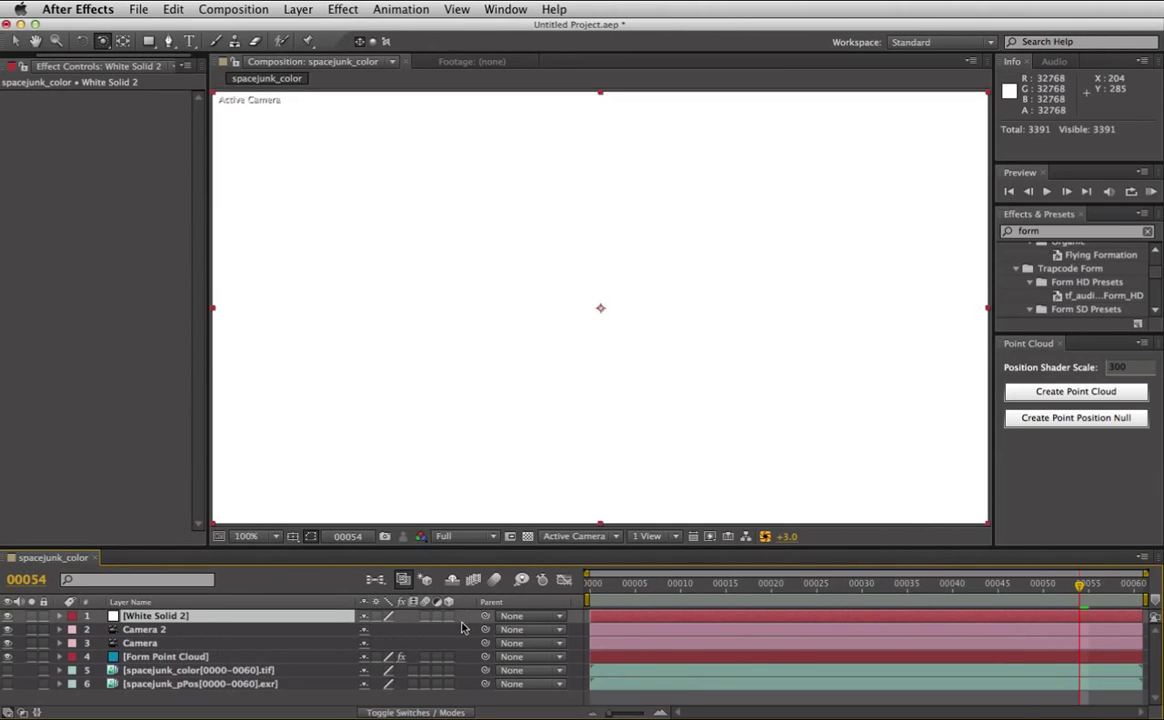
left_click(449, 616)
key("s")
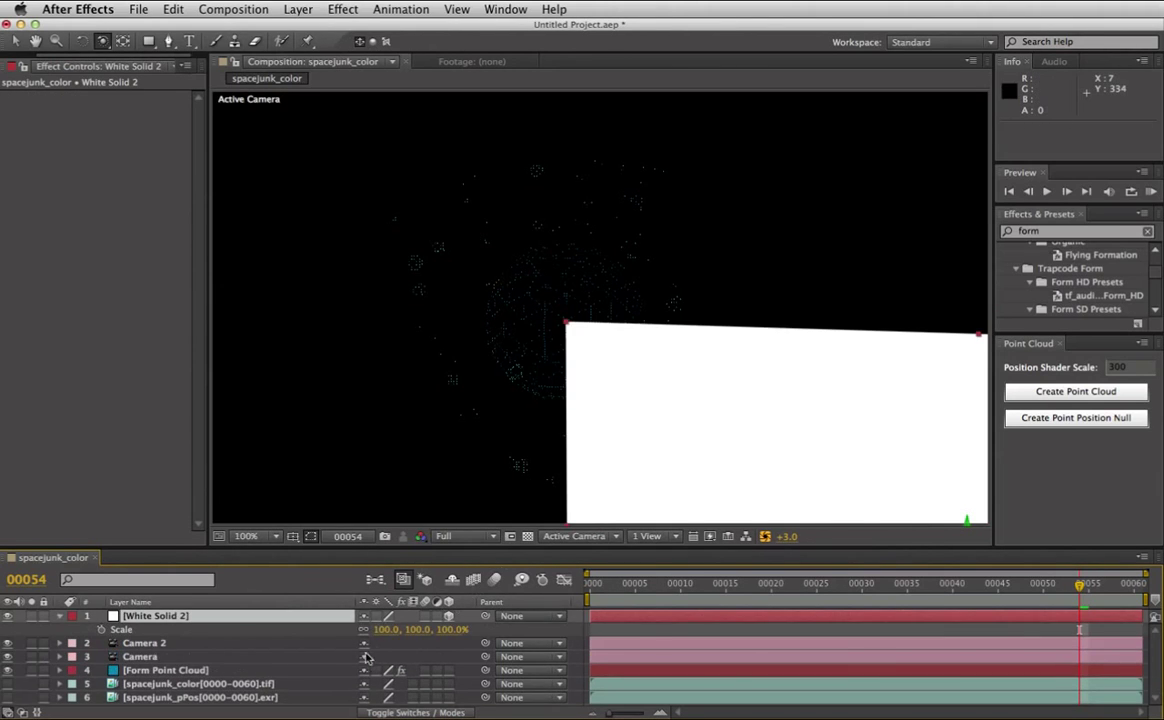
left_click_drag(399, 637, 318, 574)
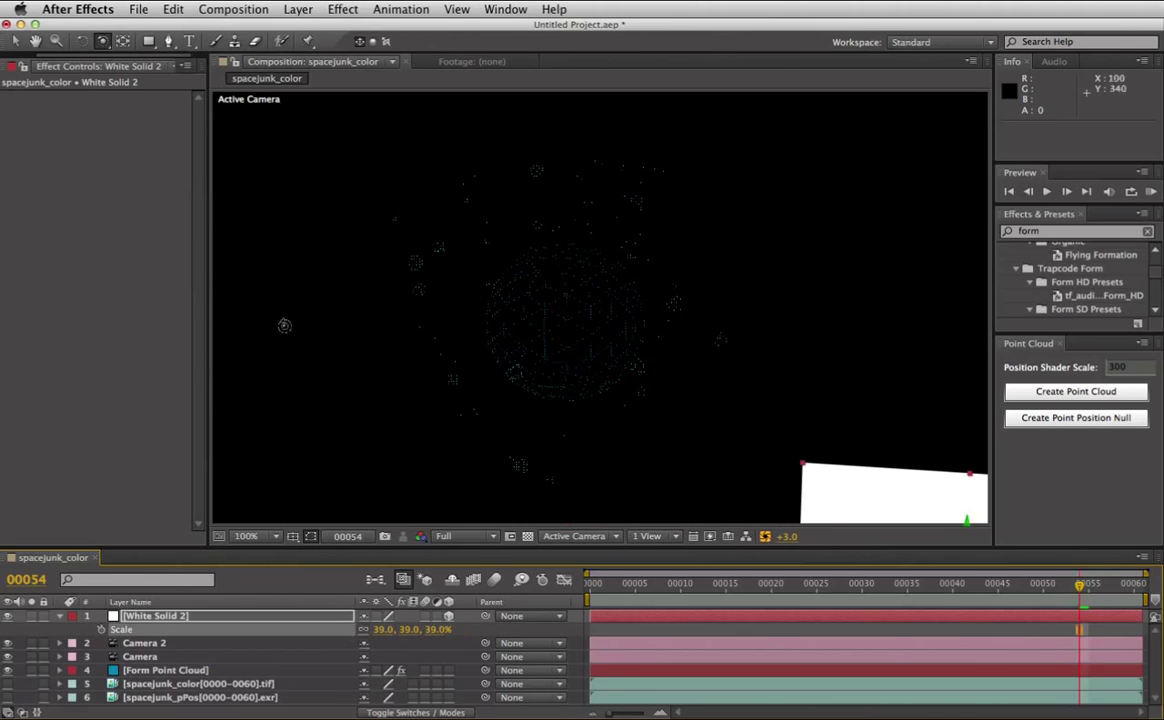
left_click_drag(148, 41, 193, 112)
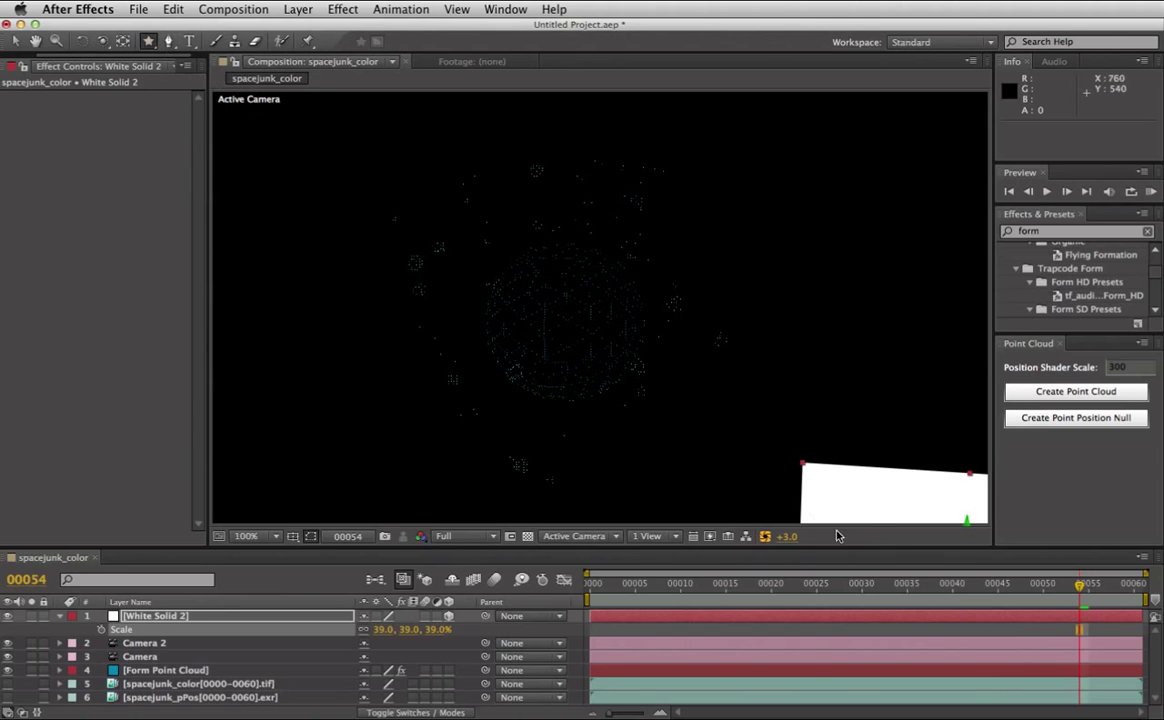
Draw a star mask on White Solid 2, preview, and return to frame 23.
left_click_drag(845, 475, 918, 532)
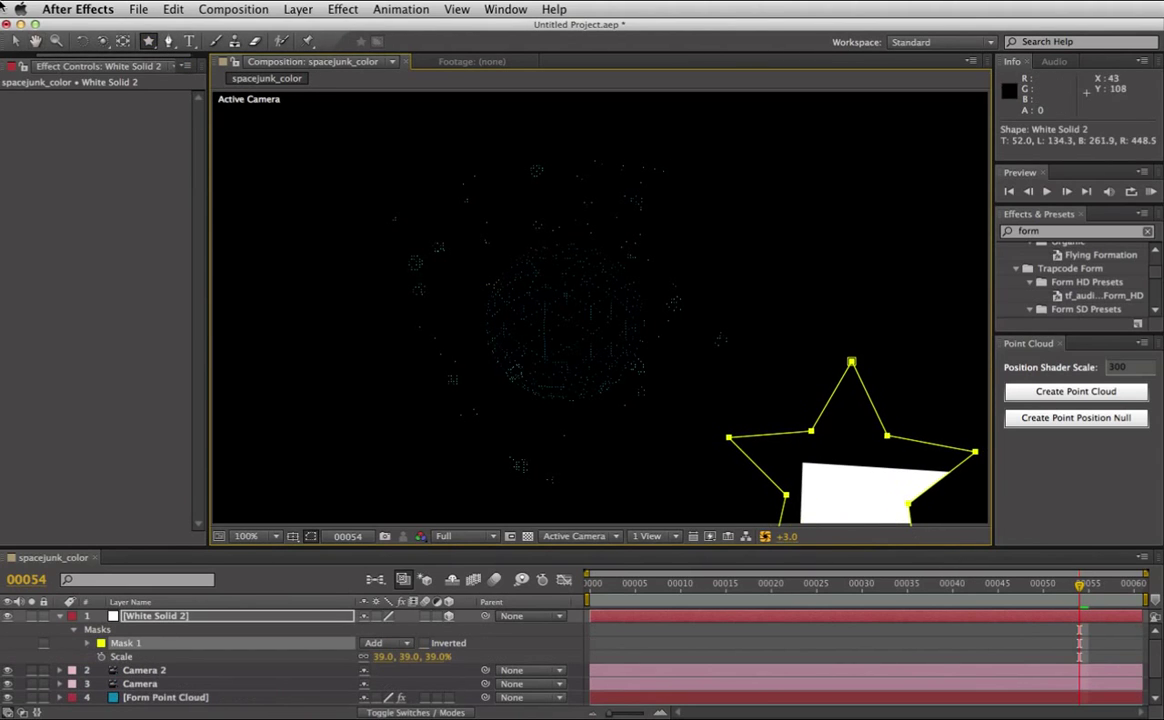
key("v")
key("space")
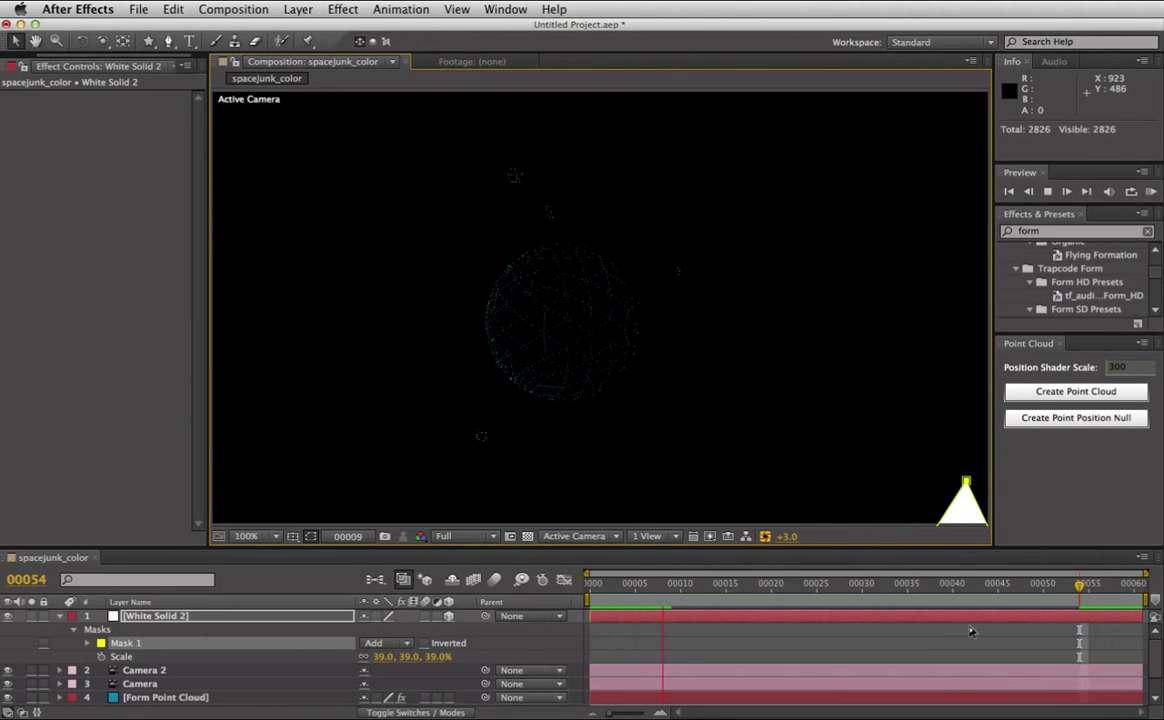
left_click_drag(1086, 588, 798, 595)
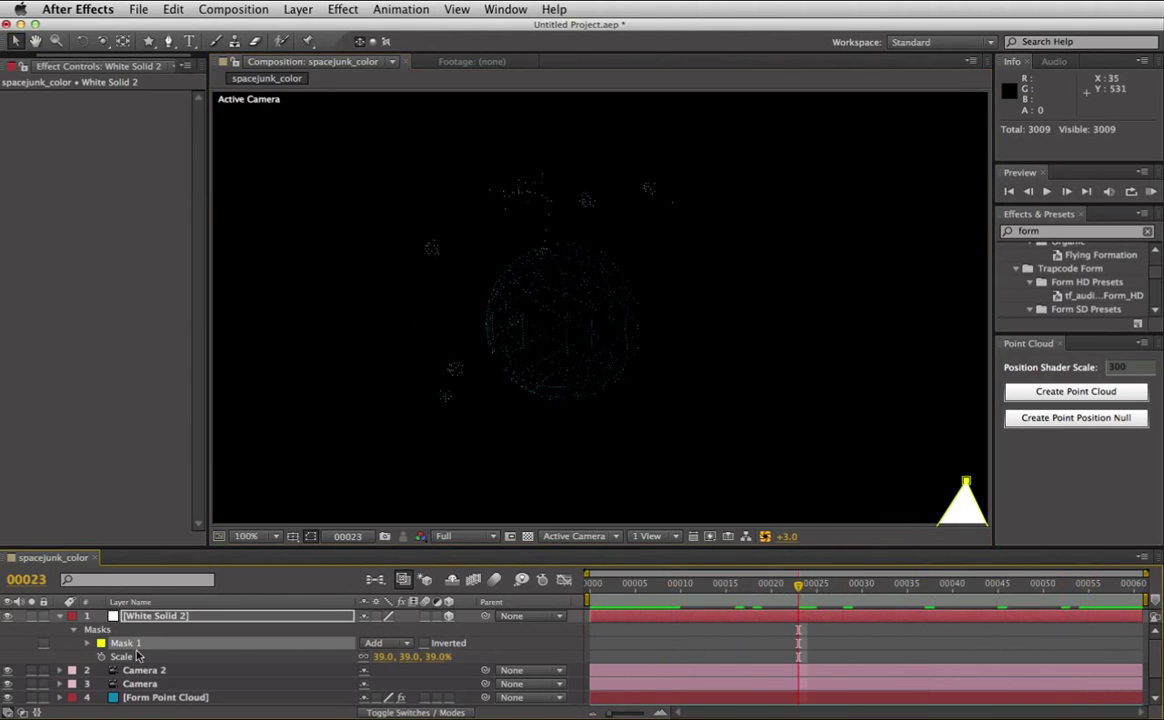
Create a point-position null, White Solid 2_ppNull, for White Solid 2.
left_click(263, 630)
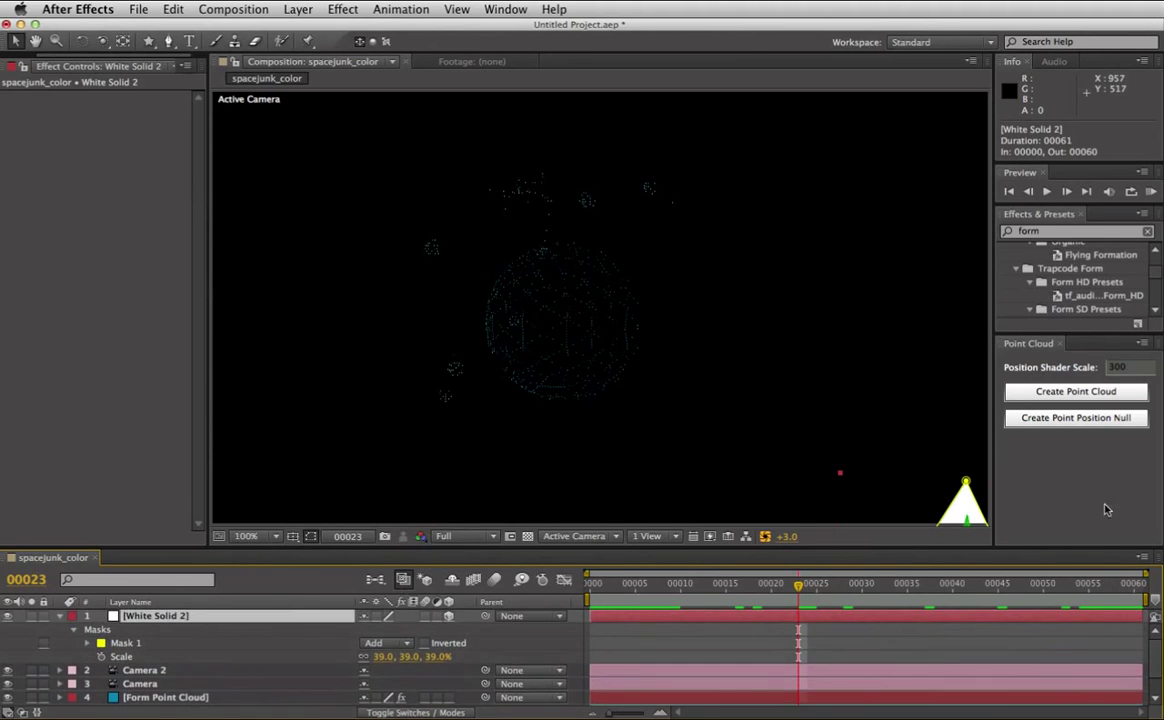
left_click(1080, 420)
left_click(1088, 418)
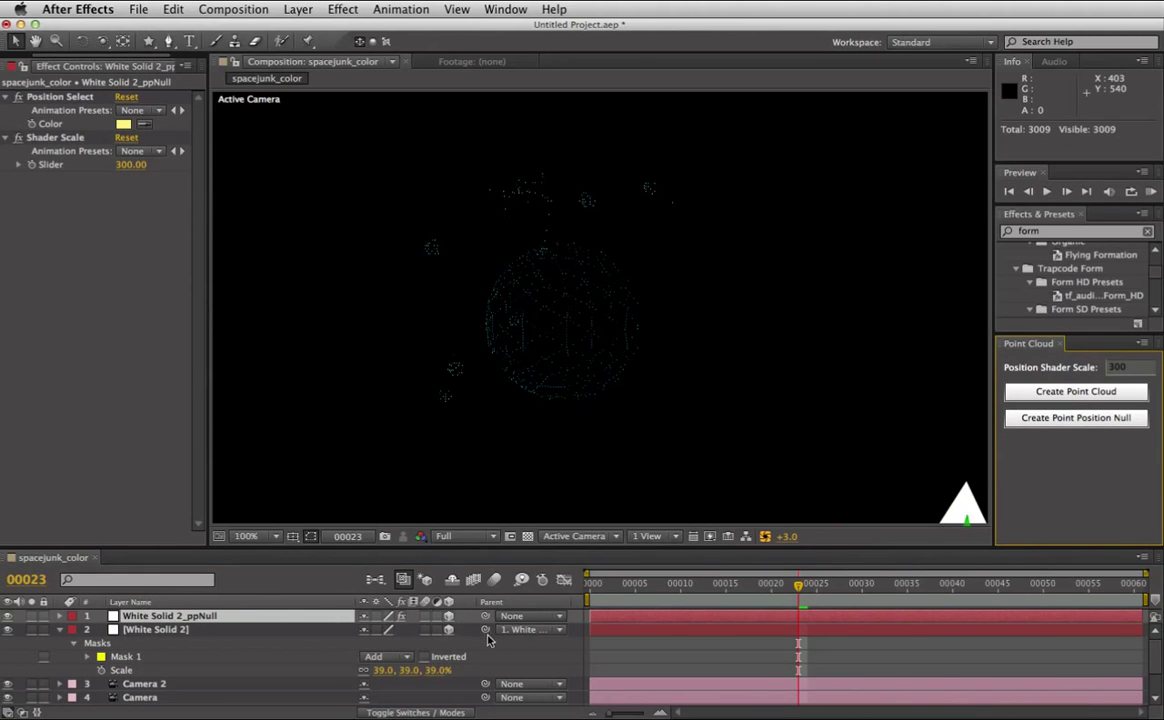
left_click(155, 630)
left_click(190, 616)
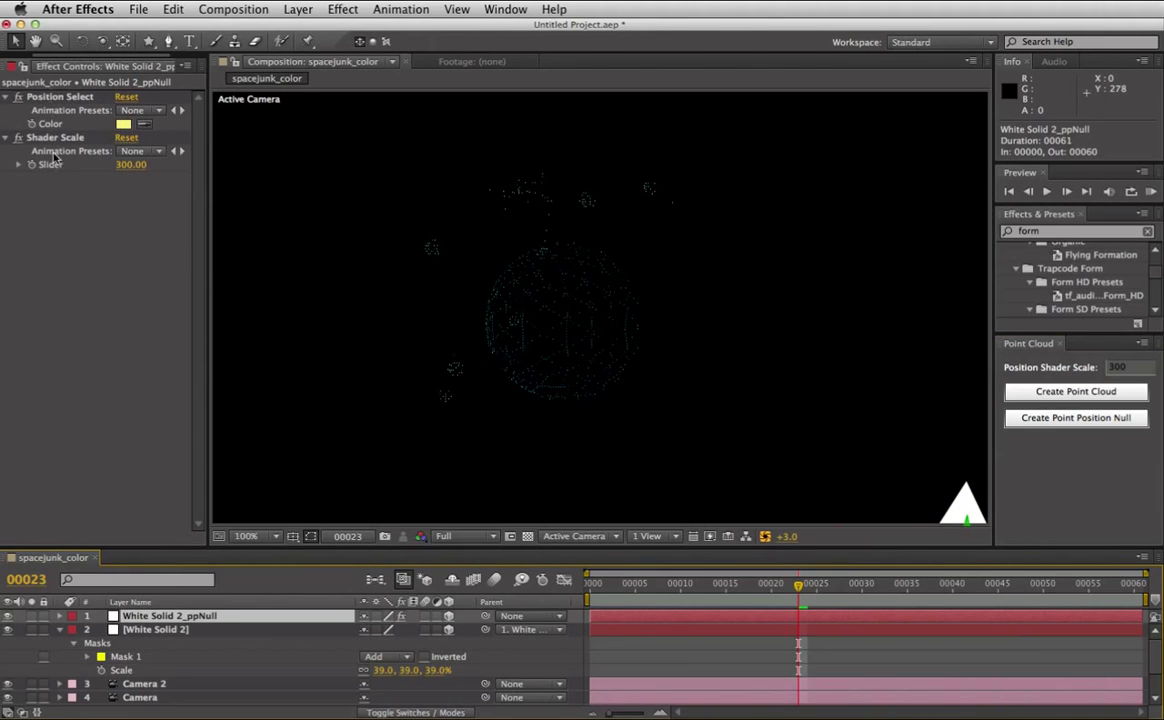
left_click(64, 96)
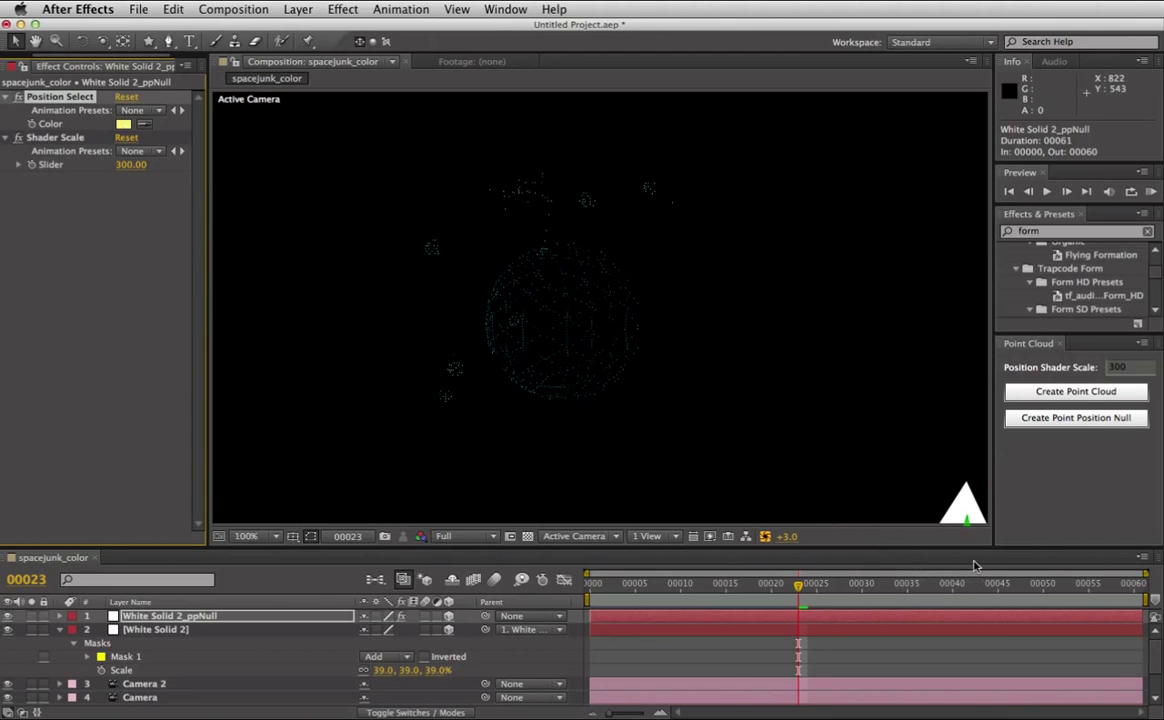
left_click_drag(910, 454, 717, 258)
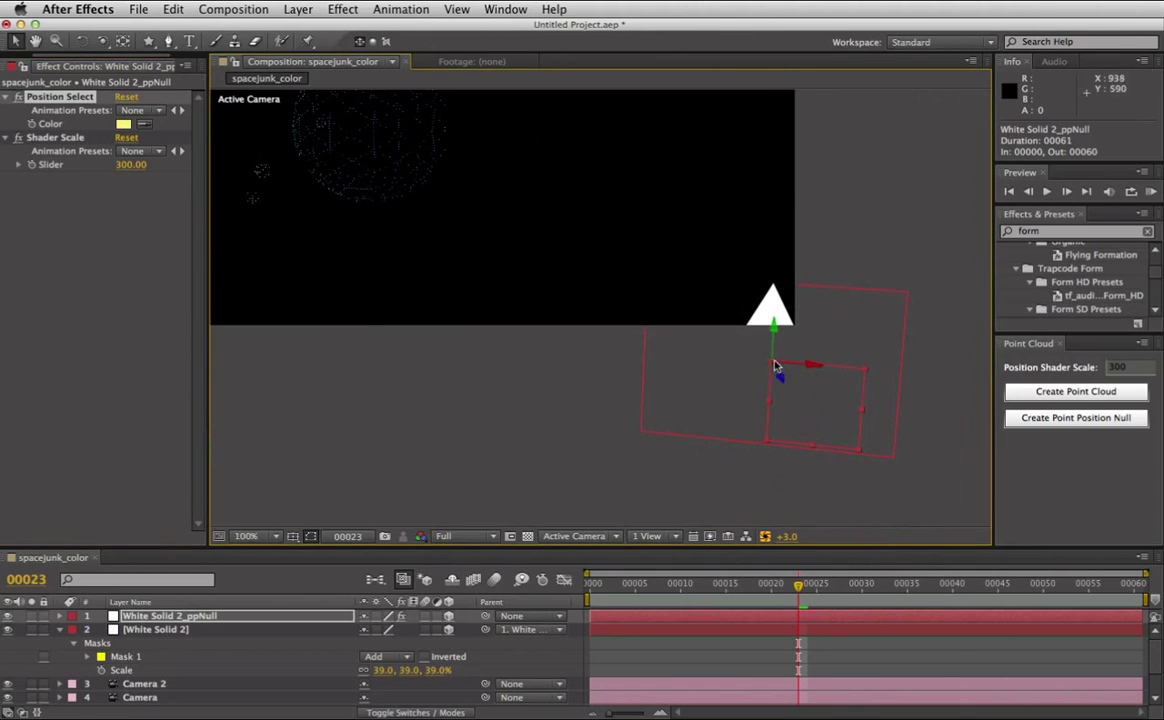
left_click_drag(554, 189, 642, 304)
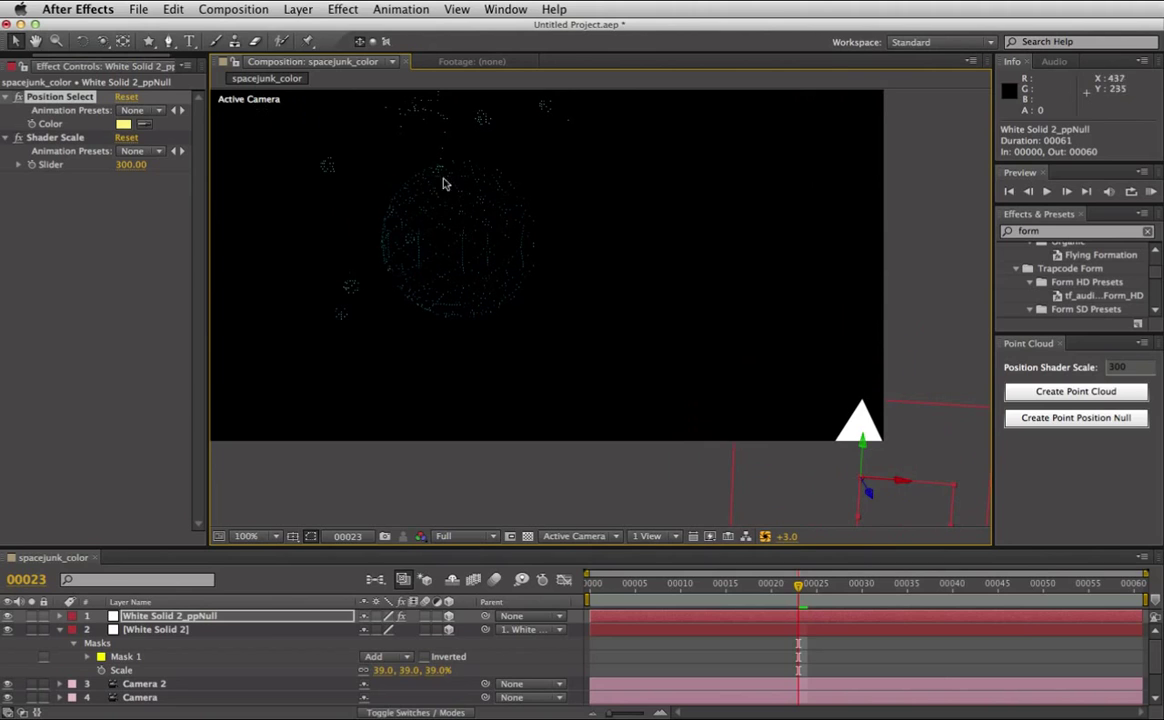
left_click_drag(494, 171, 580, 313)
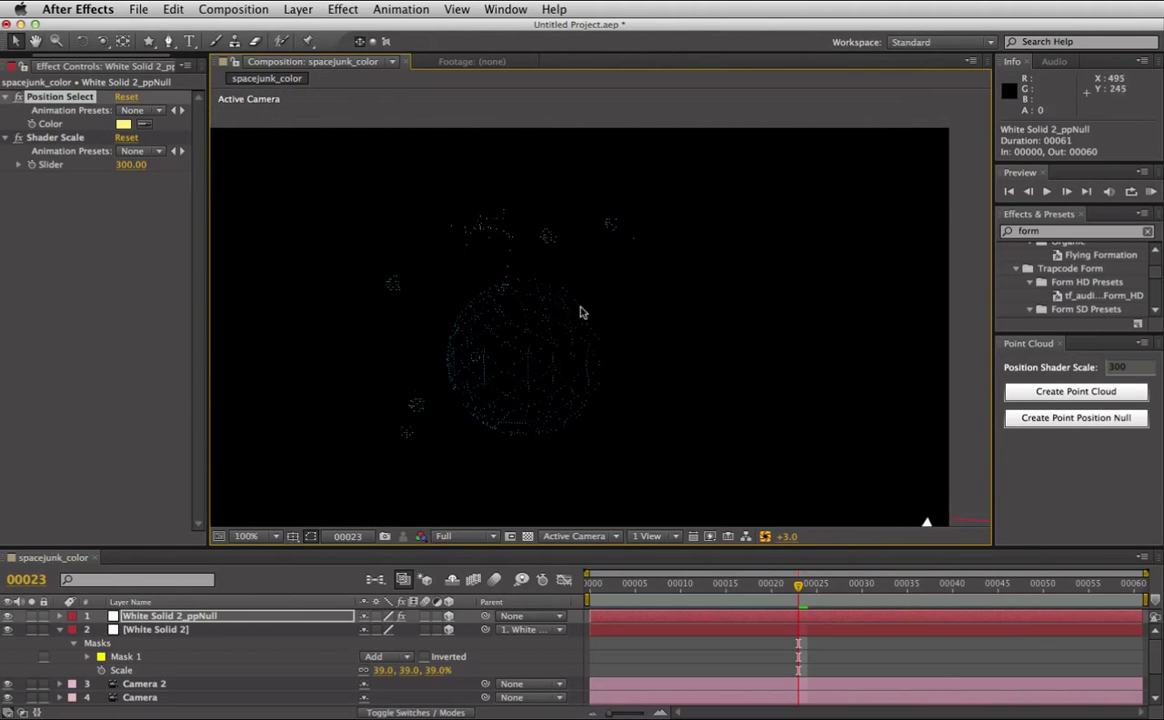
left_click_drag(703, 407, 613, 302)
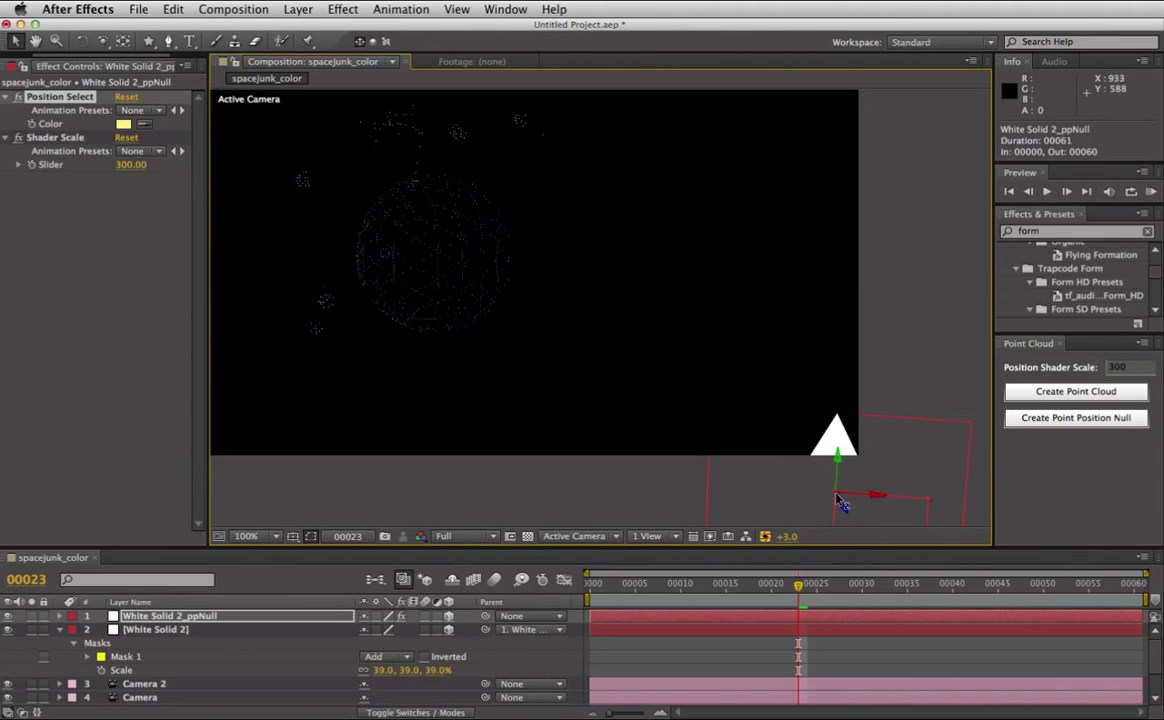
key("space")
left_click_drag(527, 281, 562, 329)
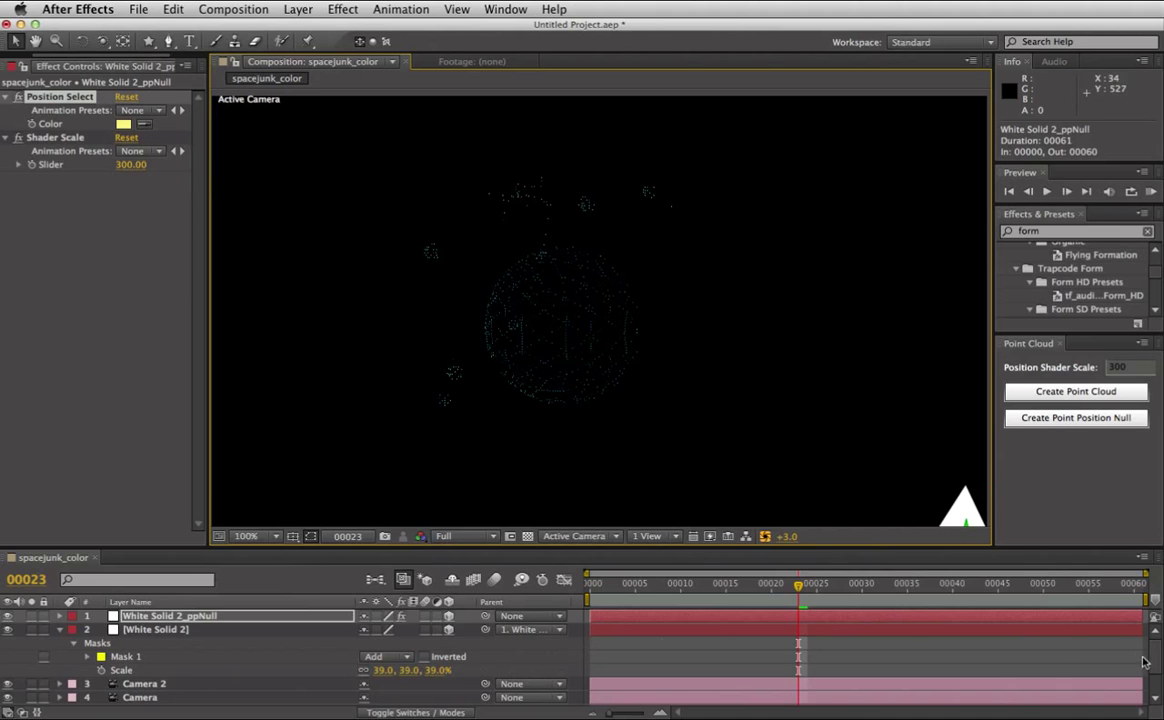
scroll(1145, 662, "down", 2)
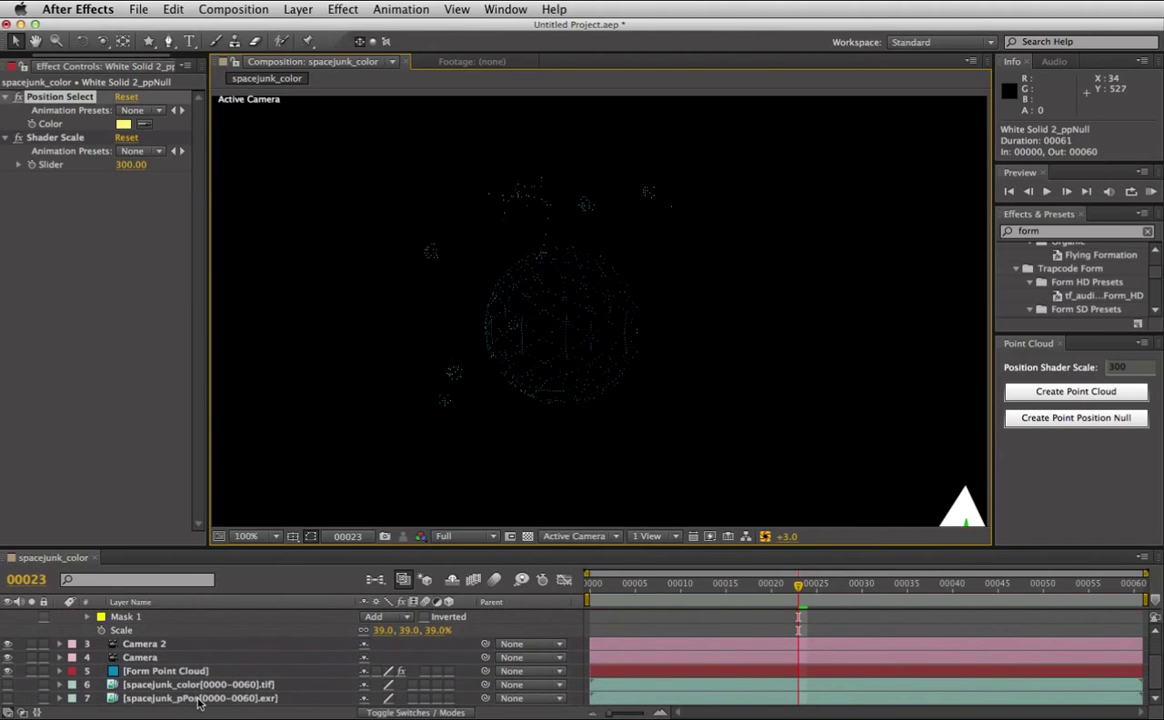
Open spacejunk_pPos in a widened Layer panel beside the composition.
double_click(199, 699)
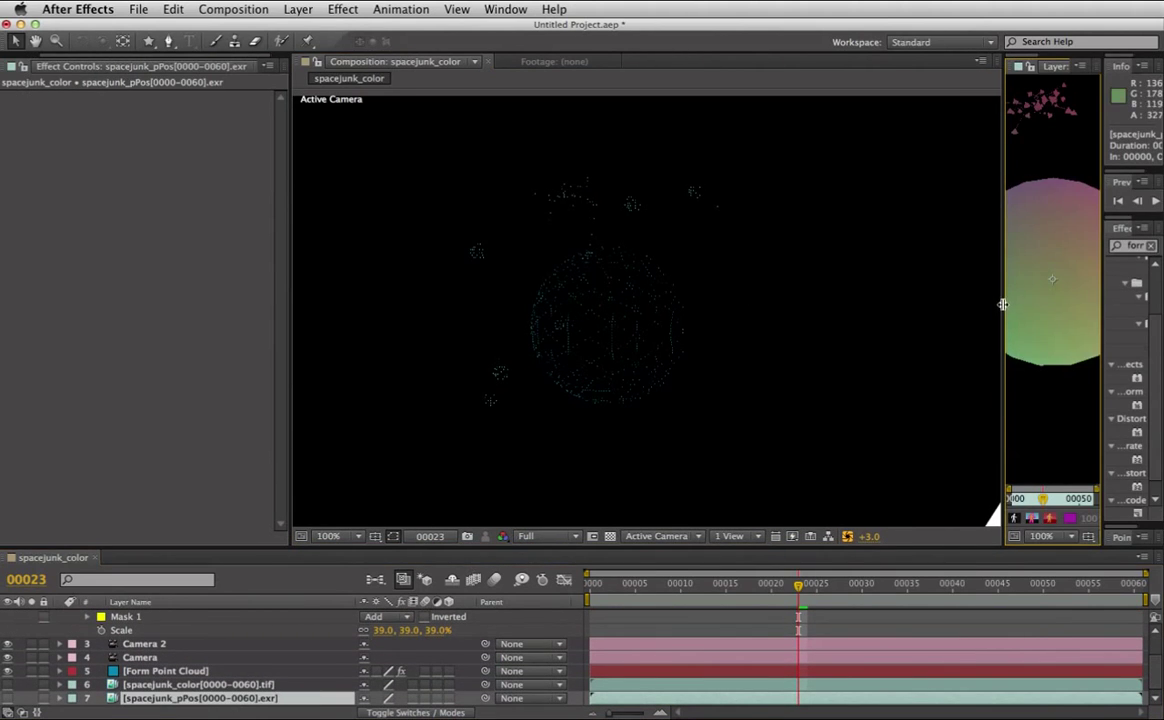
mouse_move(1002, 310)
left_mouse_down()
mouse_move(775, 307)
mouse_move(790, 307)
left_mouse_up()
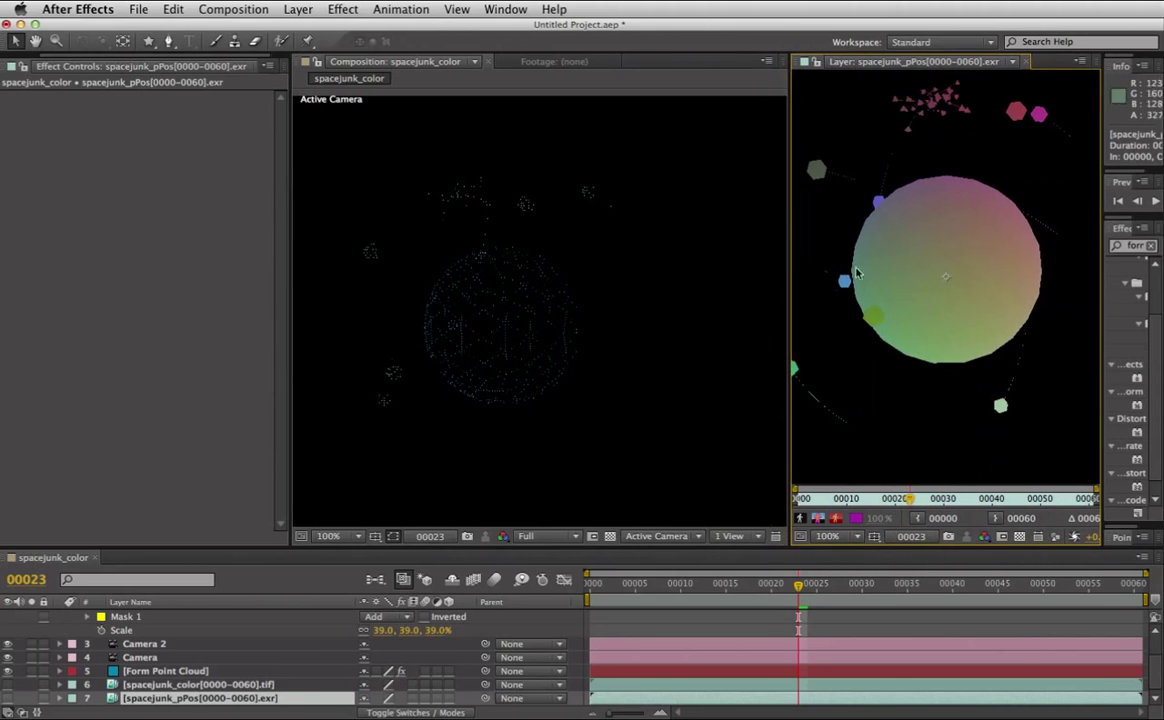
scroll(193, 640, "up", 3)
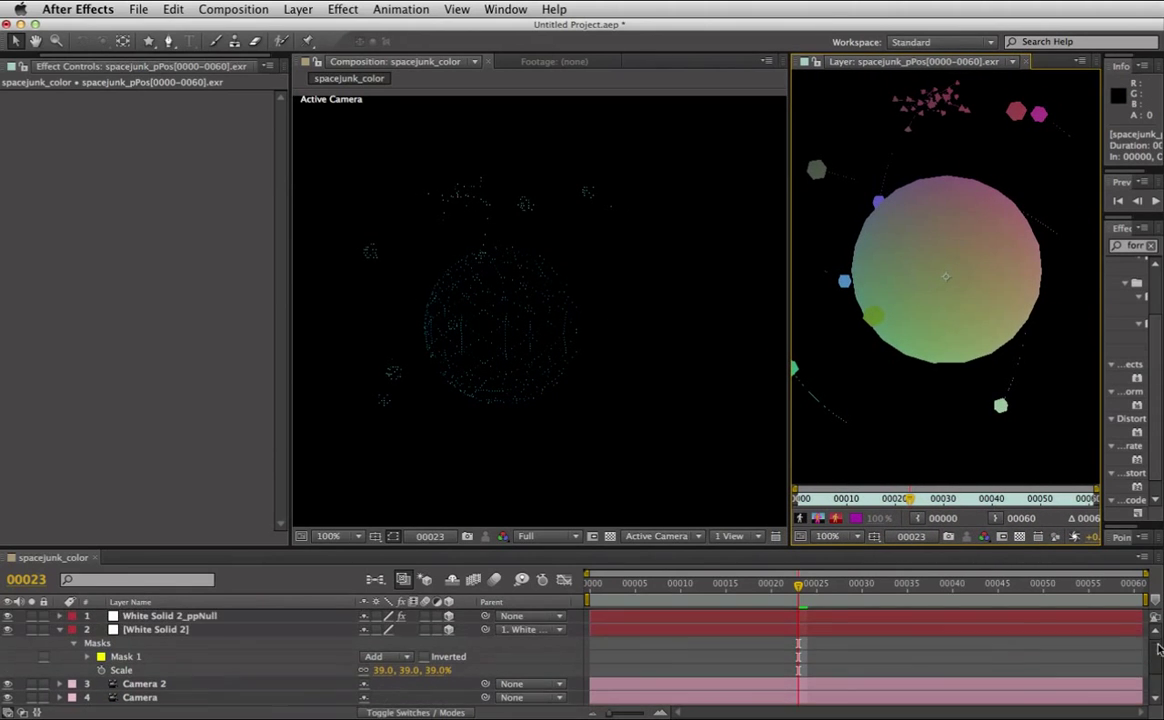
Eyedropper a sphere point into the ppNull's Position Select Color to move the star there.
left_click(180, 617)
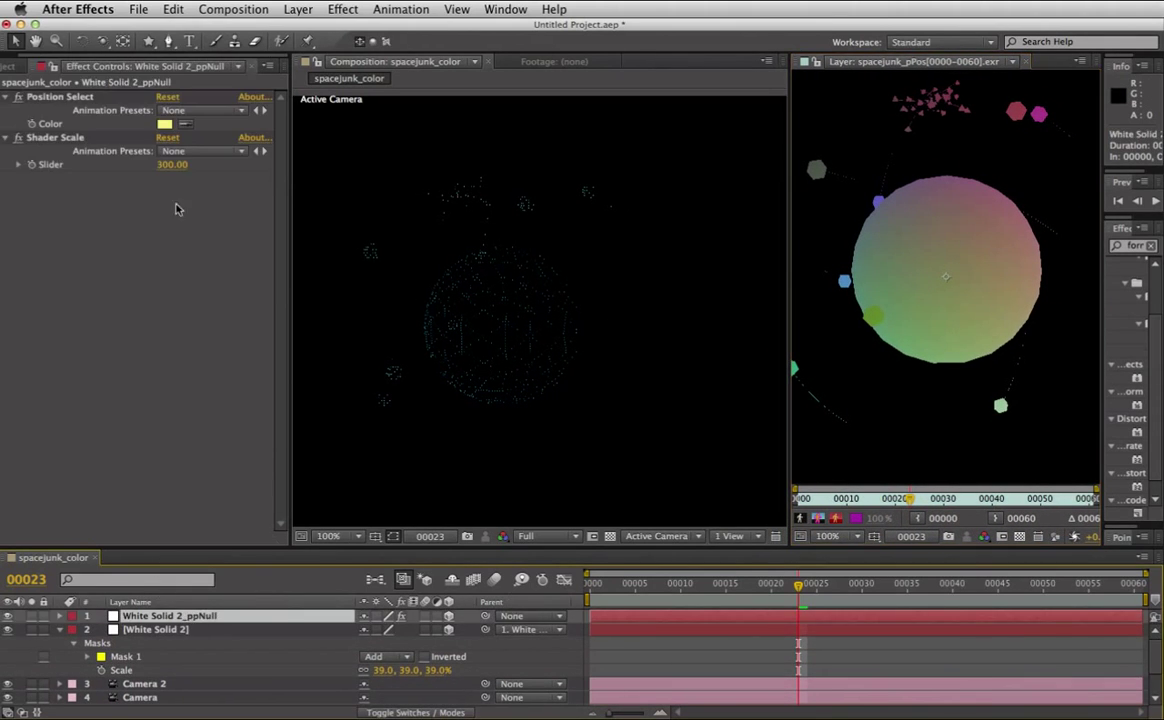
left_click(193, 138)
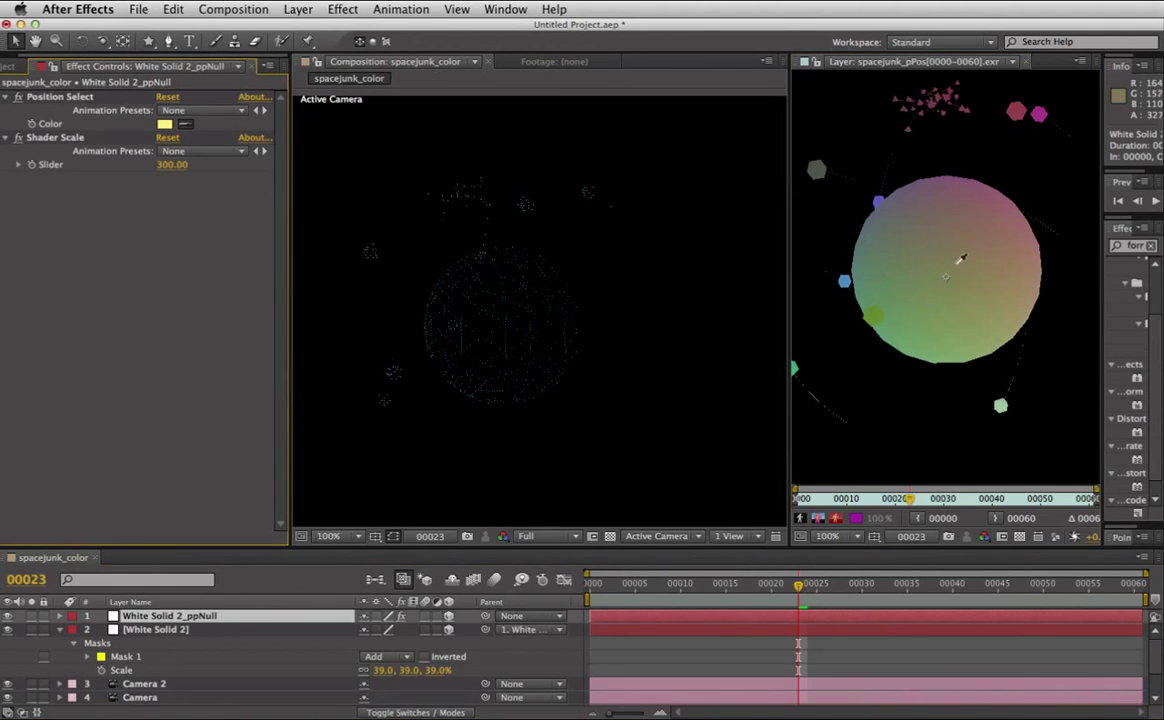
left_click(946, 276)
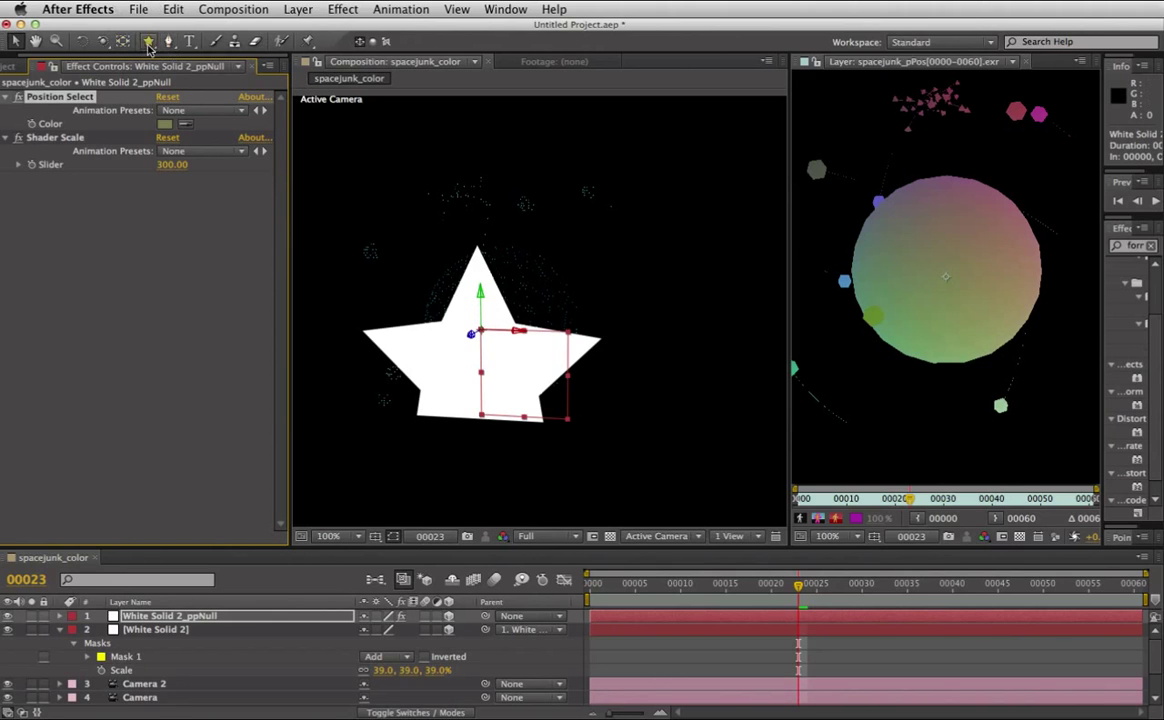
Orbit the view to see the star edge-on and pick a new sphere point to track.
left_click(104, 42)
mouse_move(410, 232)
left_mouse_down()
mouse_move(329, 269)
mouse_move(797, 296)
mouse_move(595, 201)
left_mouse_up()
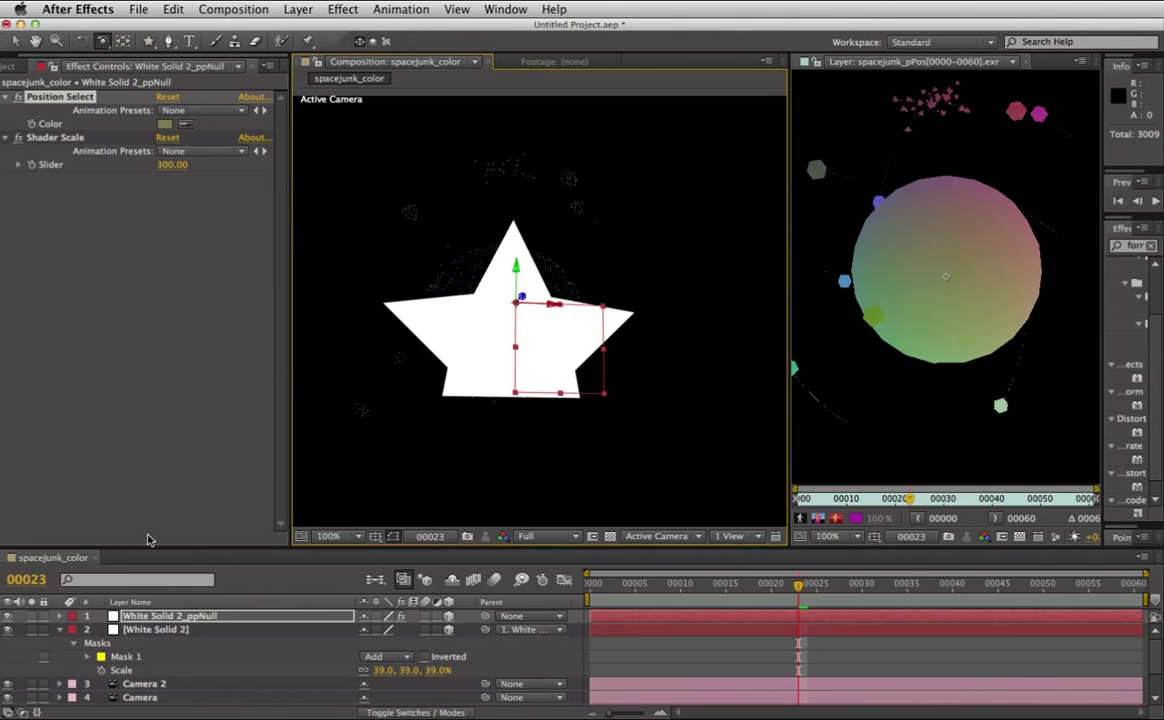
left_click(186, 123)
left_click(918, 367)
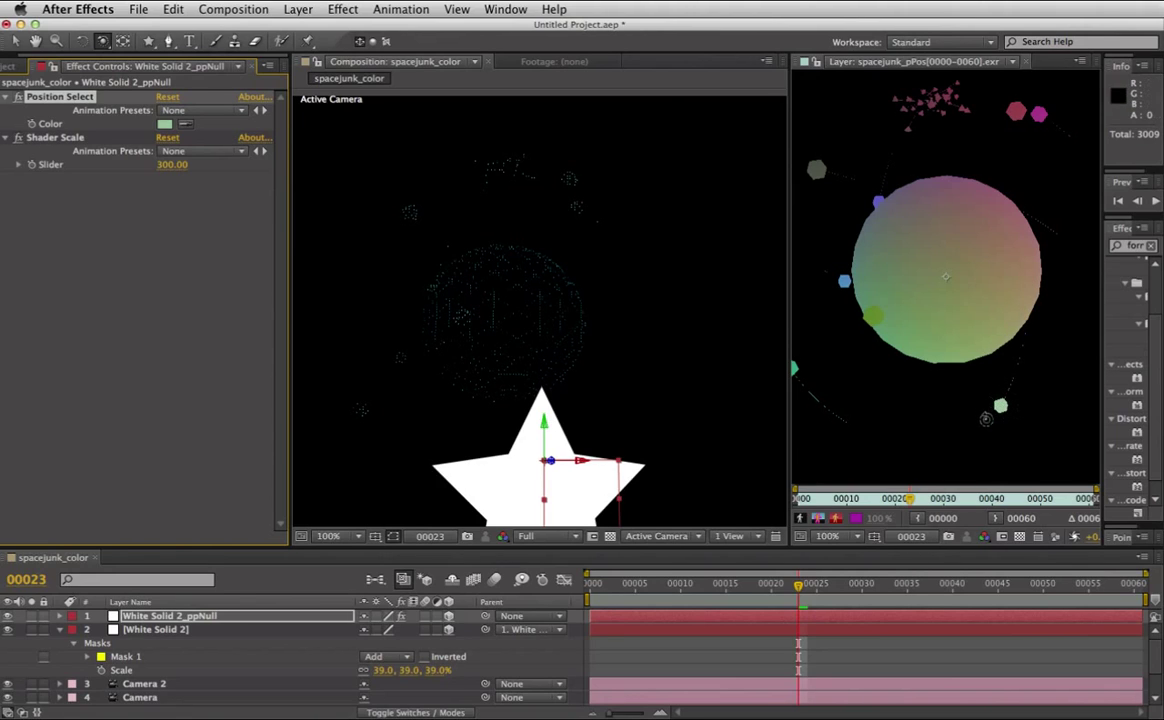
Step and scrub through frames around frame 26 to check the star's tracking.
key("Page_Up")
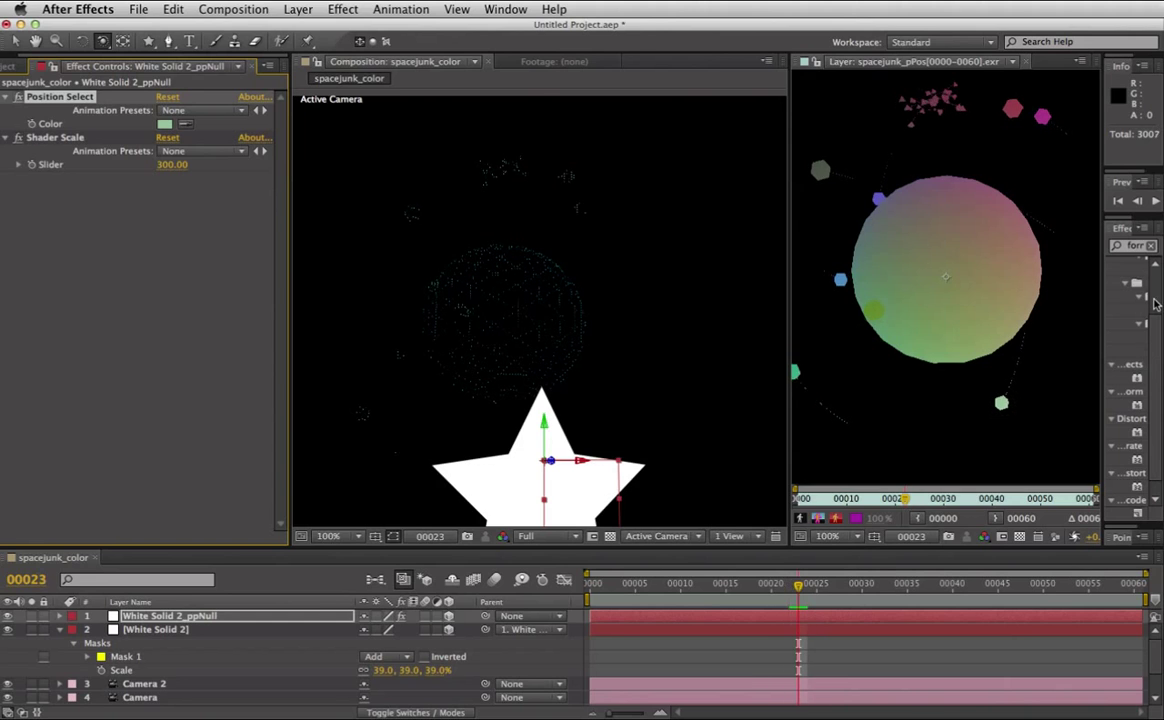
key("Page_Up")
key("Page_Up")
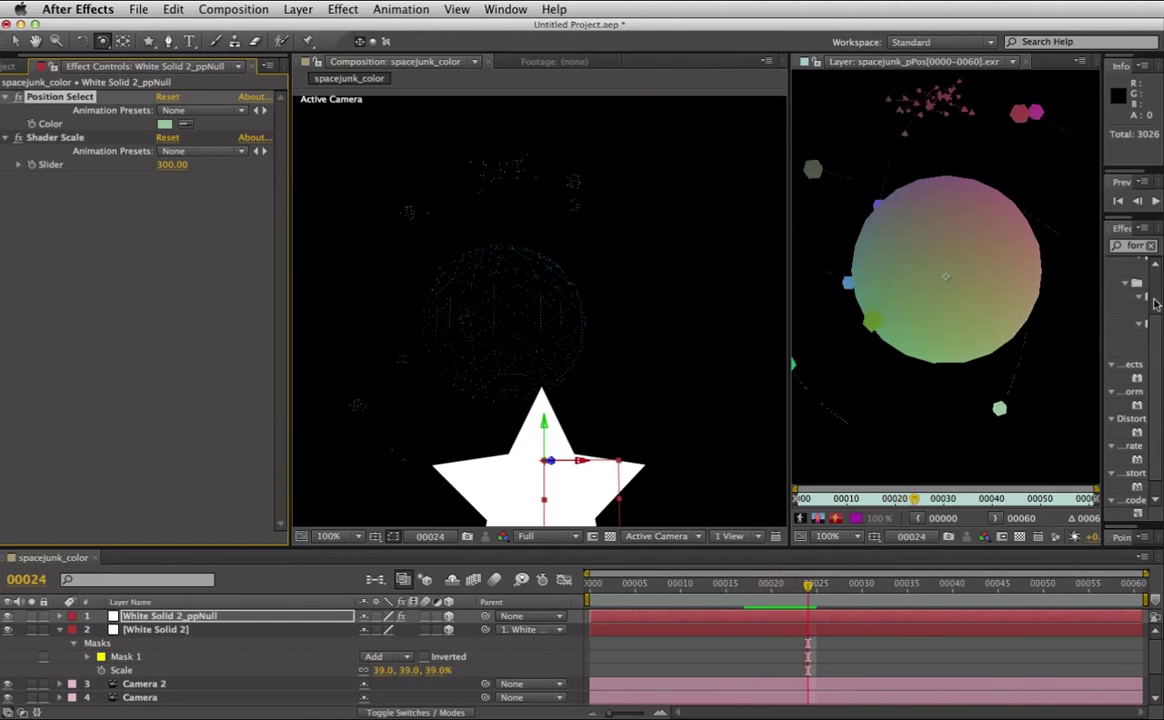
key("Page_Down")
key("Page_Down")
key("Page_Down")
key("Page_Up")
key("Page_Up")
key("Page_Up")
key("Page_Up")
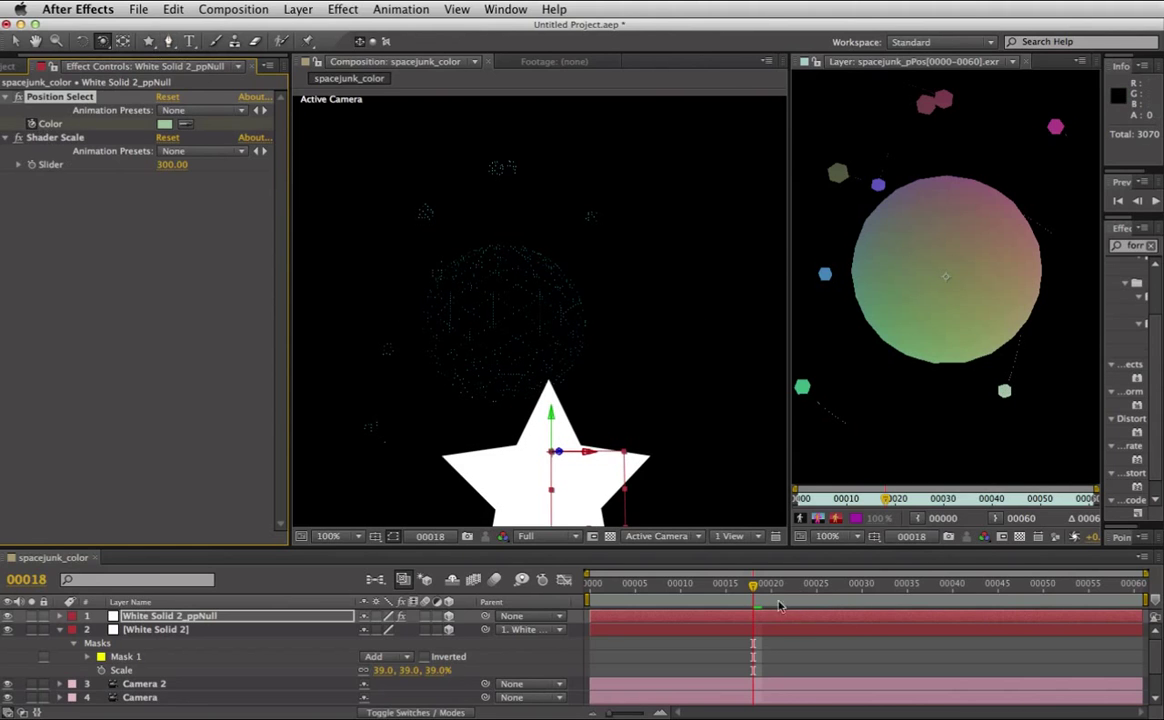
left_click_drag(779, 592, 825, 588)
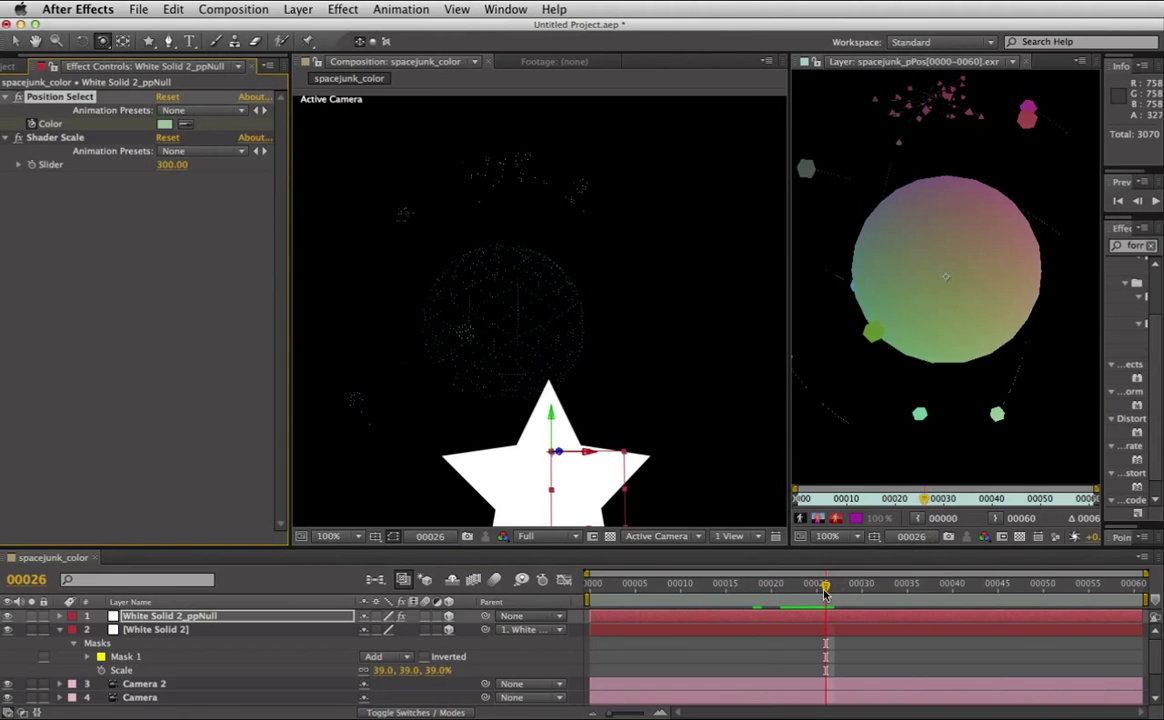
left_click_drag(748, 590, 844, 592)
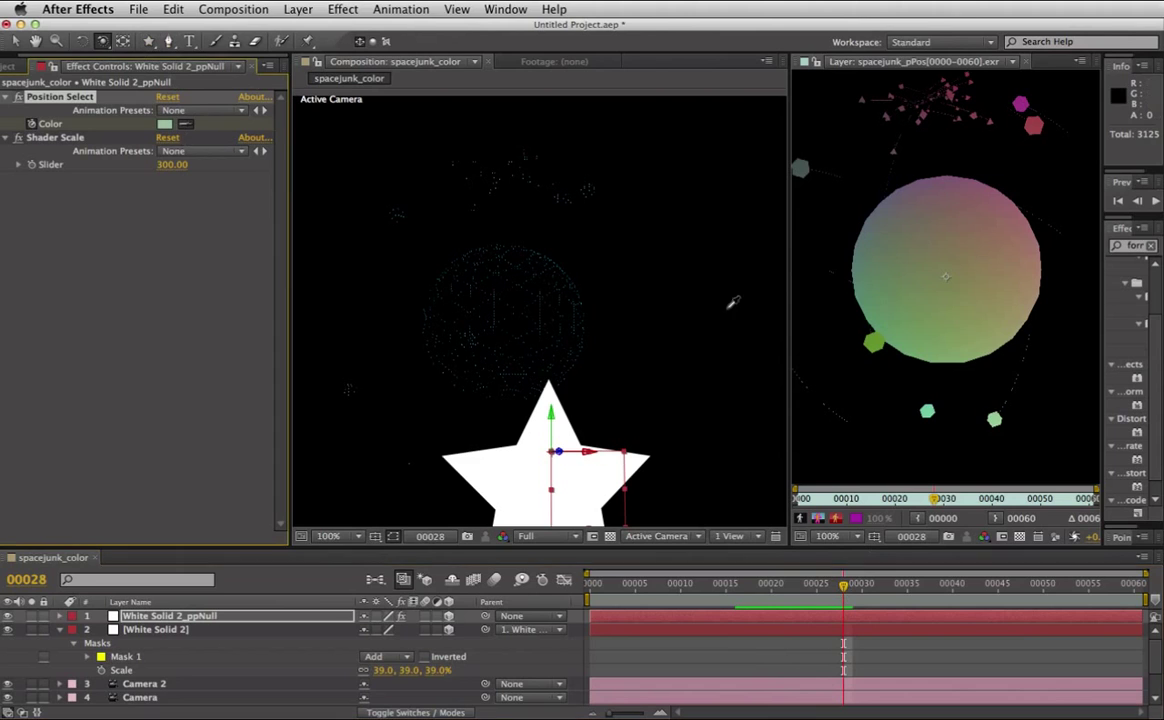
Resample the null onto green debris particles, checking the tracking around frame 18.
left_click(1003, 417)
left_click_drag(844, 585, 753, 585)
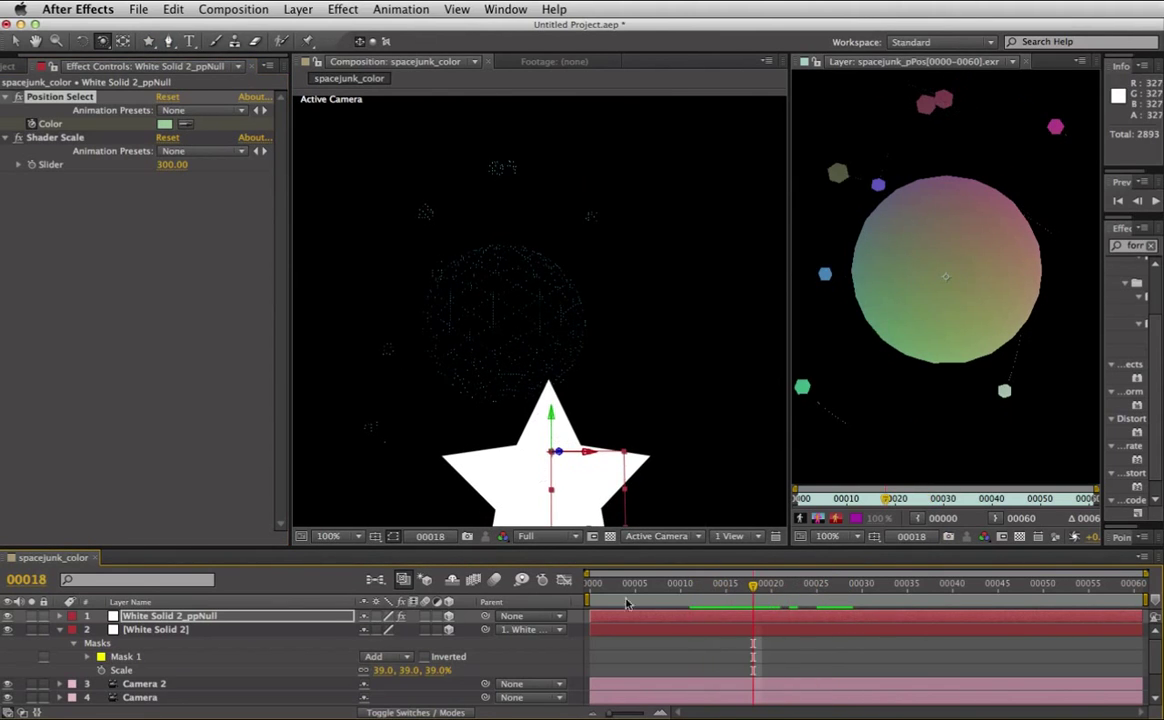
mouse_move(755, 592)
left_mouse_down()
mouse_move(802, 590)
mouse_move(758, 603)
mouse_move(621, 591)
mouse_move(678, 603)
left_mouse_up()
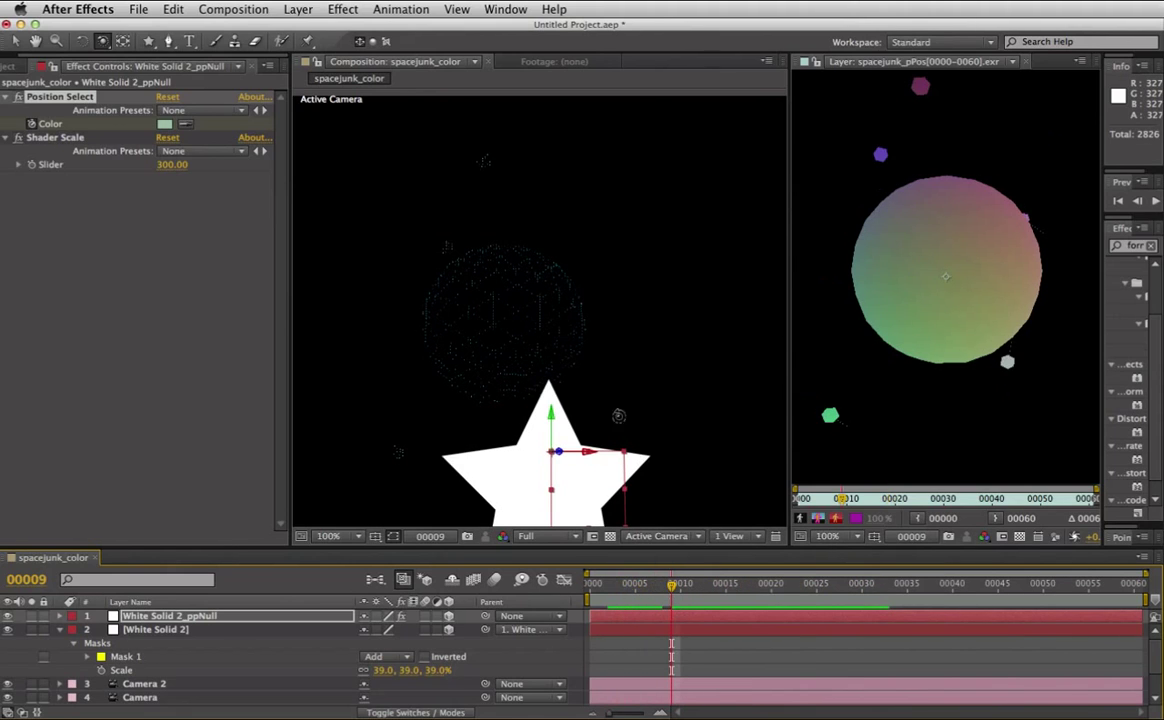
left_click(1009, 362)
Play back the animation to verify tracking, ending at frame 33.
left_click(15, 41)
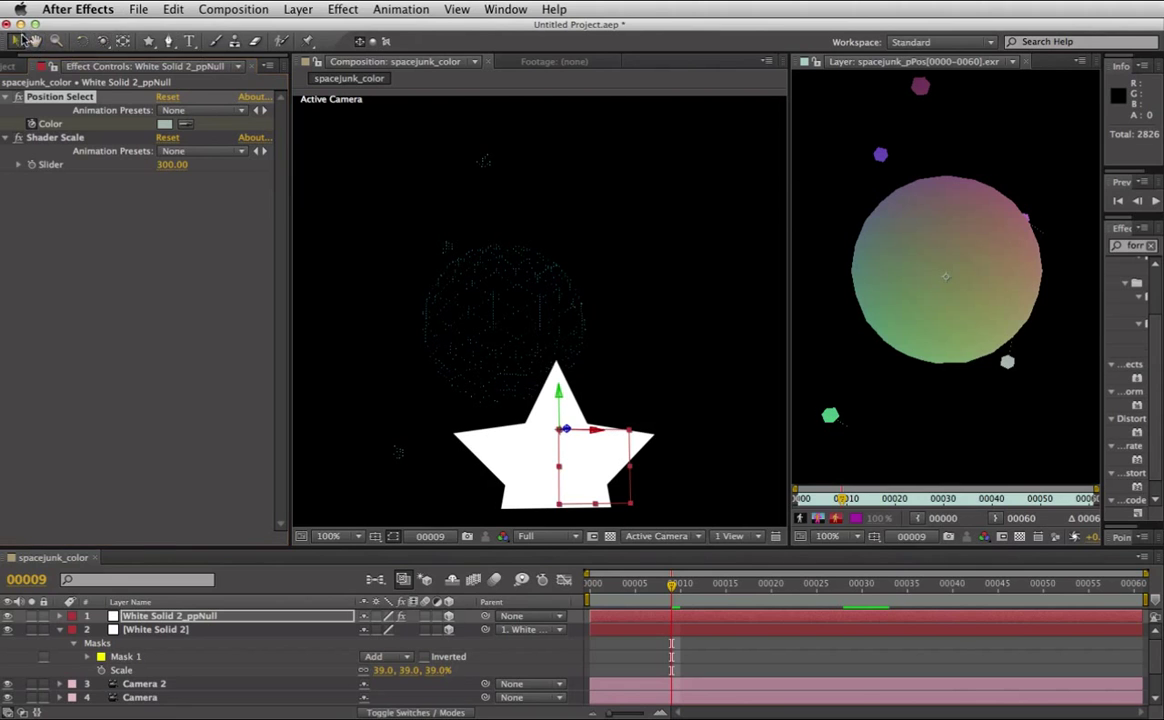
key("space")
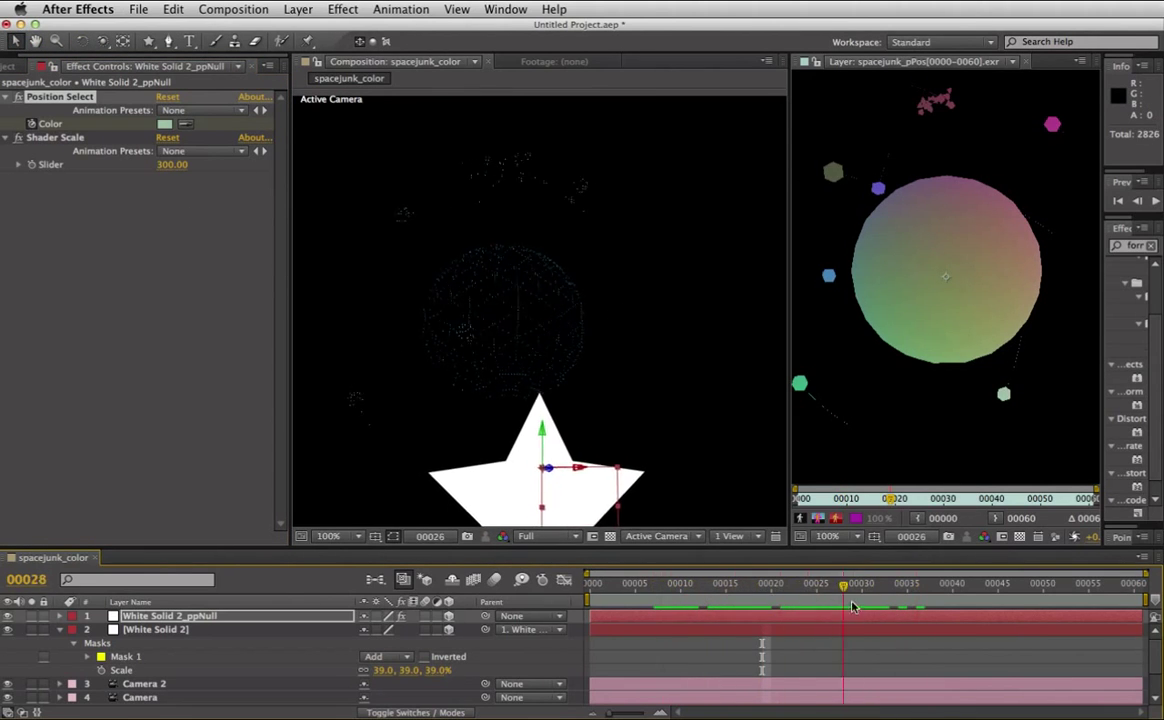
left_click(691, 610)
left_click_drag(691, 610, 890, 610)
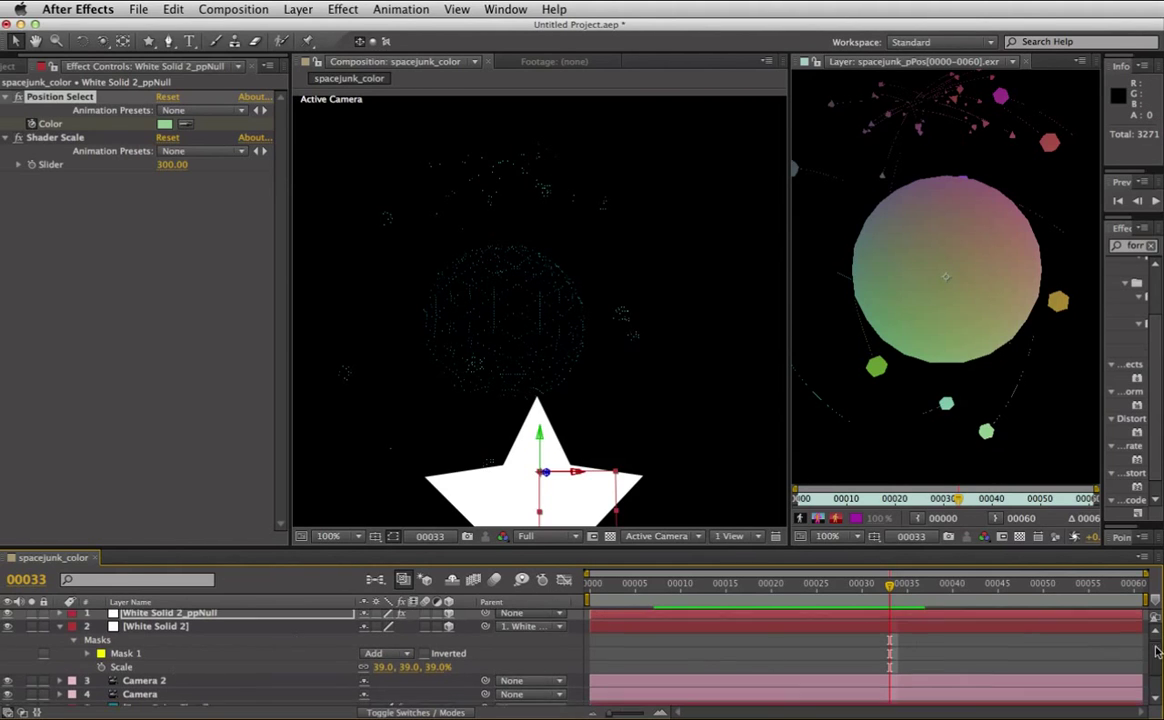
Delete the ppNull, White Solid 2, Camera 2 and Form Point Cloud layers.
left_click(193, 631)
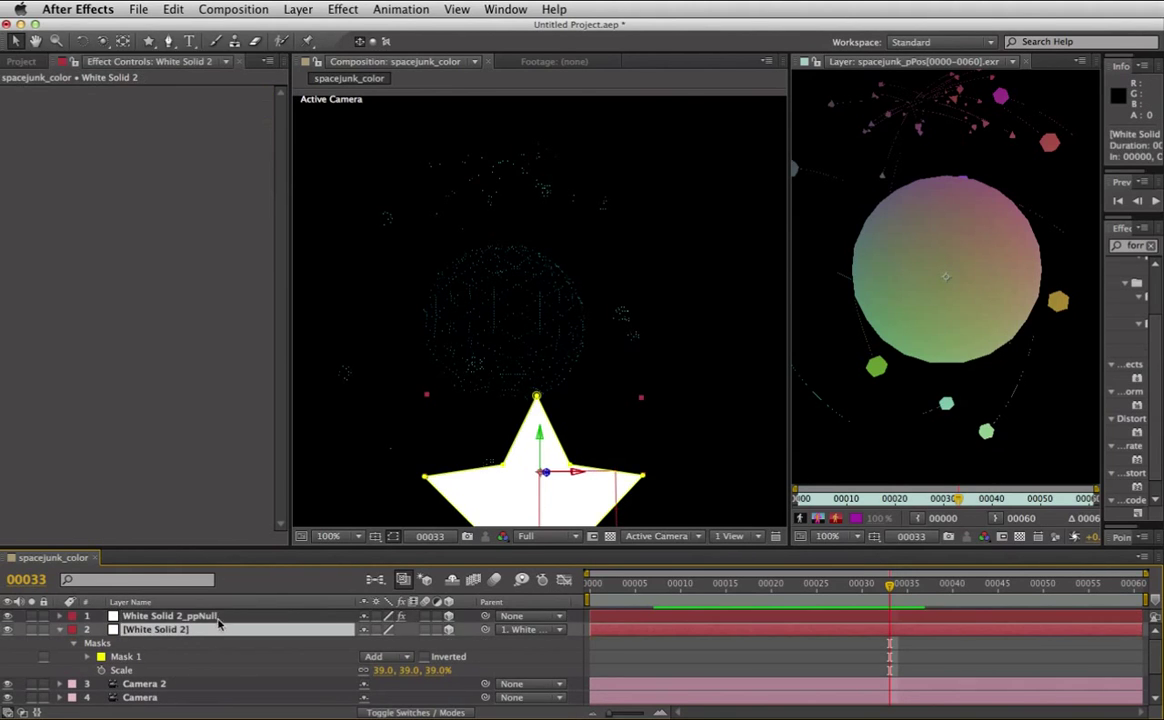
left_click(219, 617, "shift")
key("Delete")
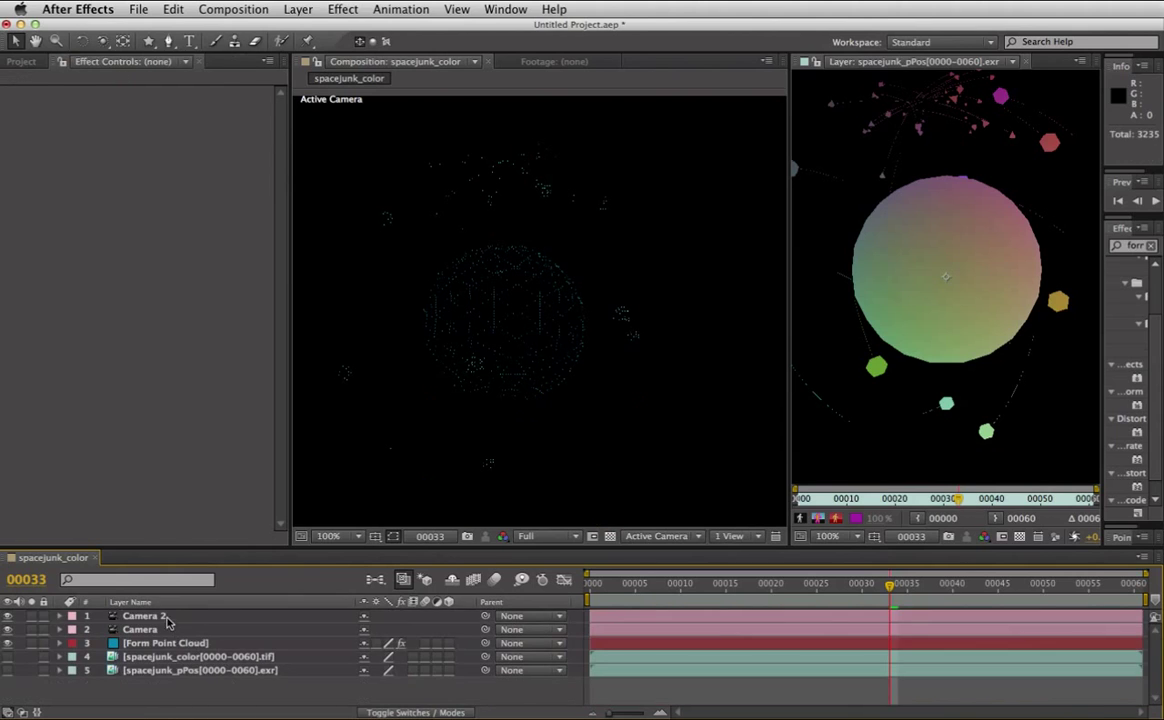
left_click(168, 620)
key("Delete")
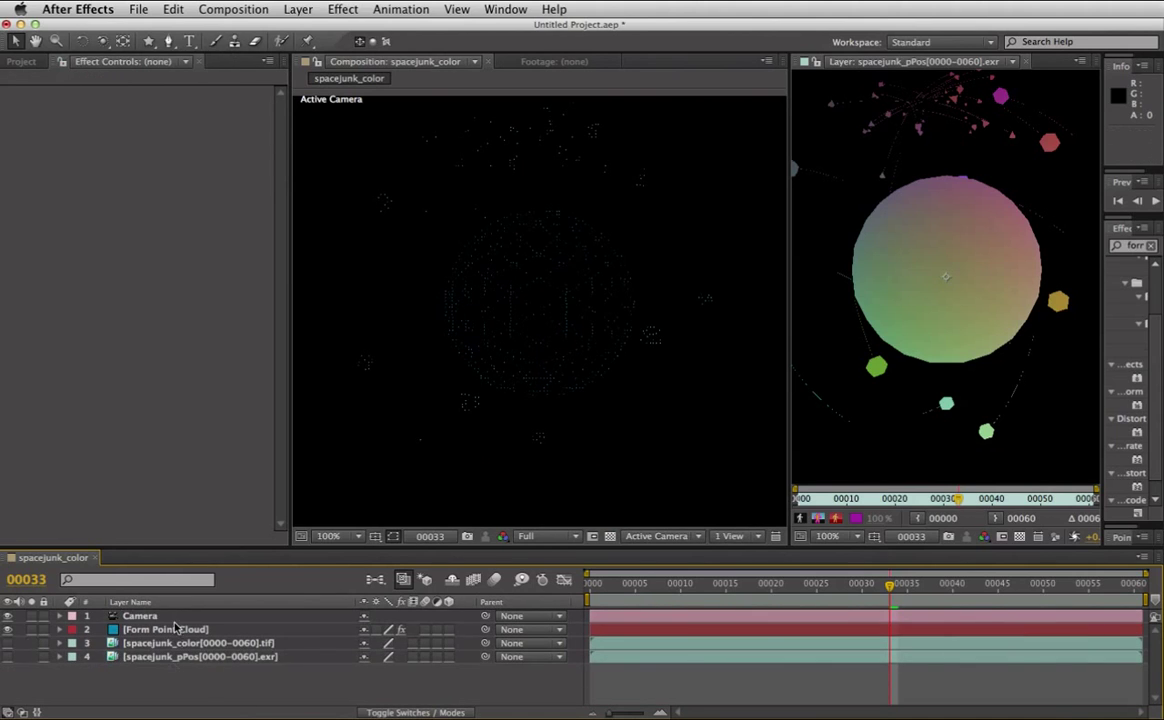
left_click(175, 628)
key("Delete")
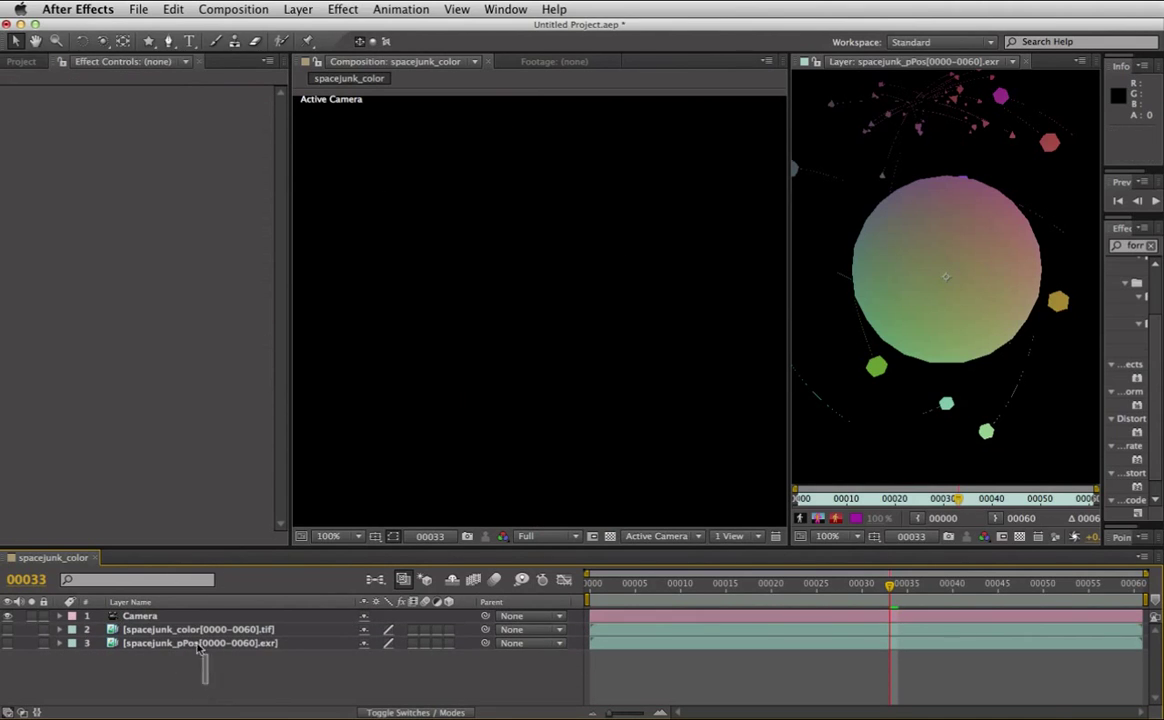
Close the Layer panel, widen the comp viewer and enlarge the Point Cloud panel, selecting spacejunk_pPos.
left_click(199, 643)
left_click(199, 629, "shift")
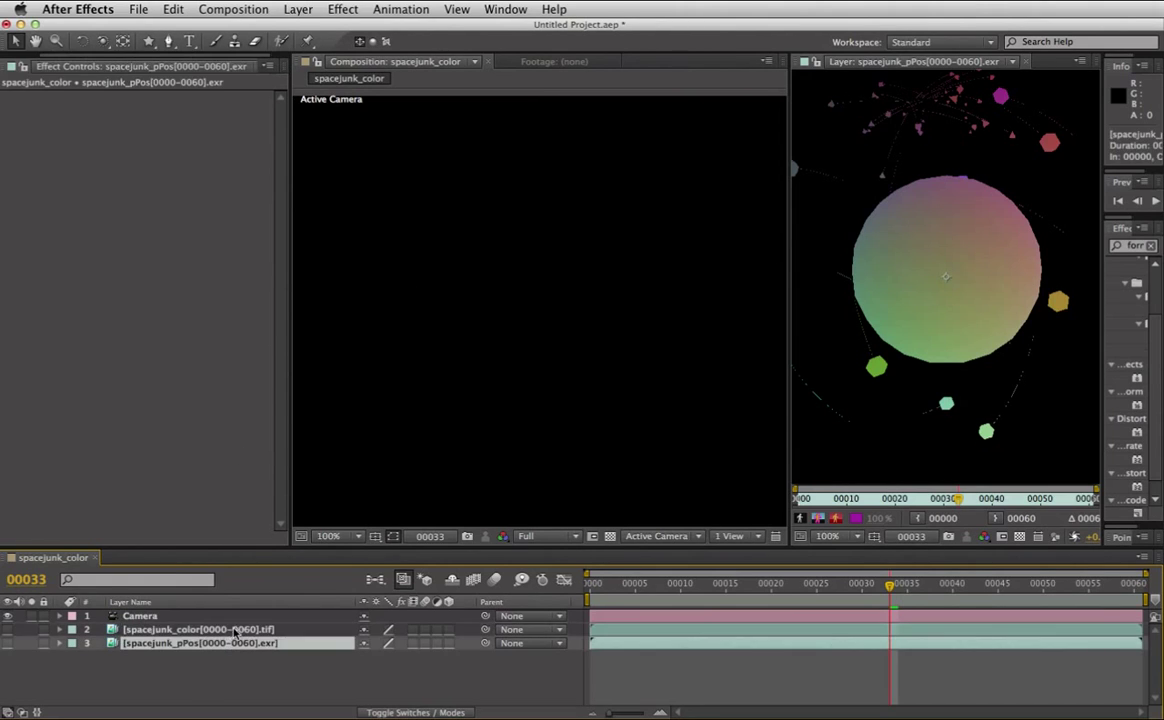
left_click(1030, 63)
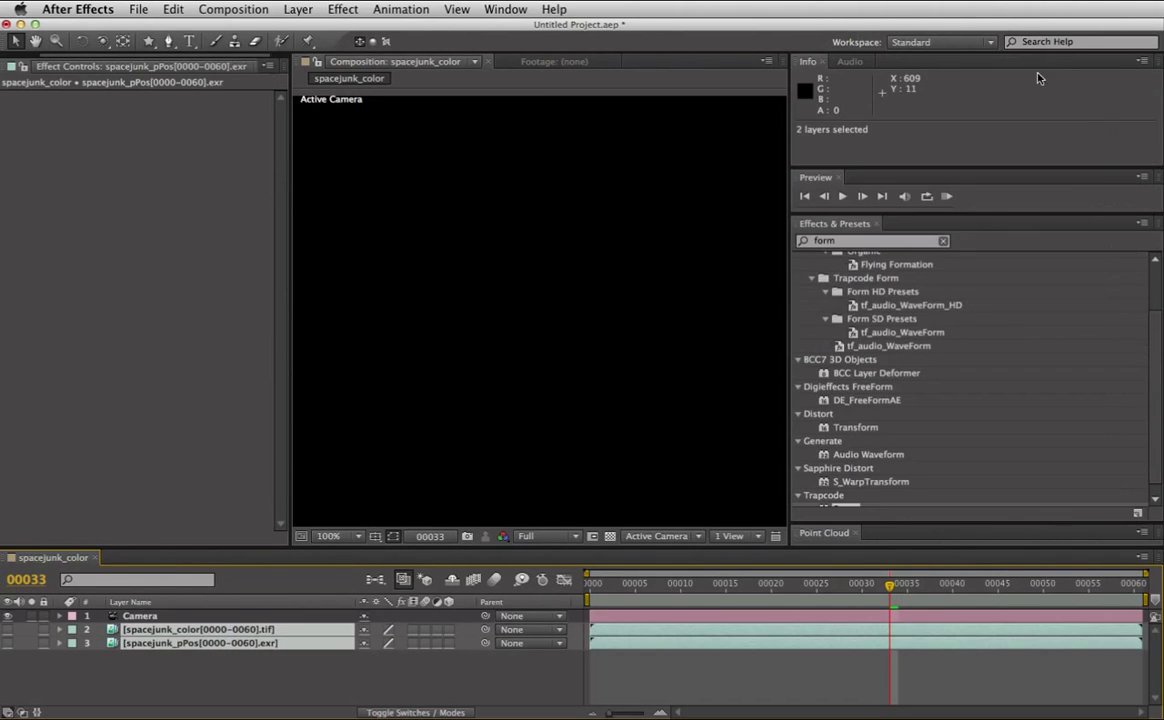
left_click_drag(786, 337, 920, 312)
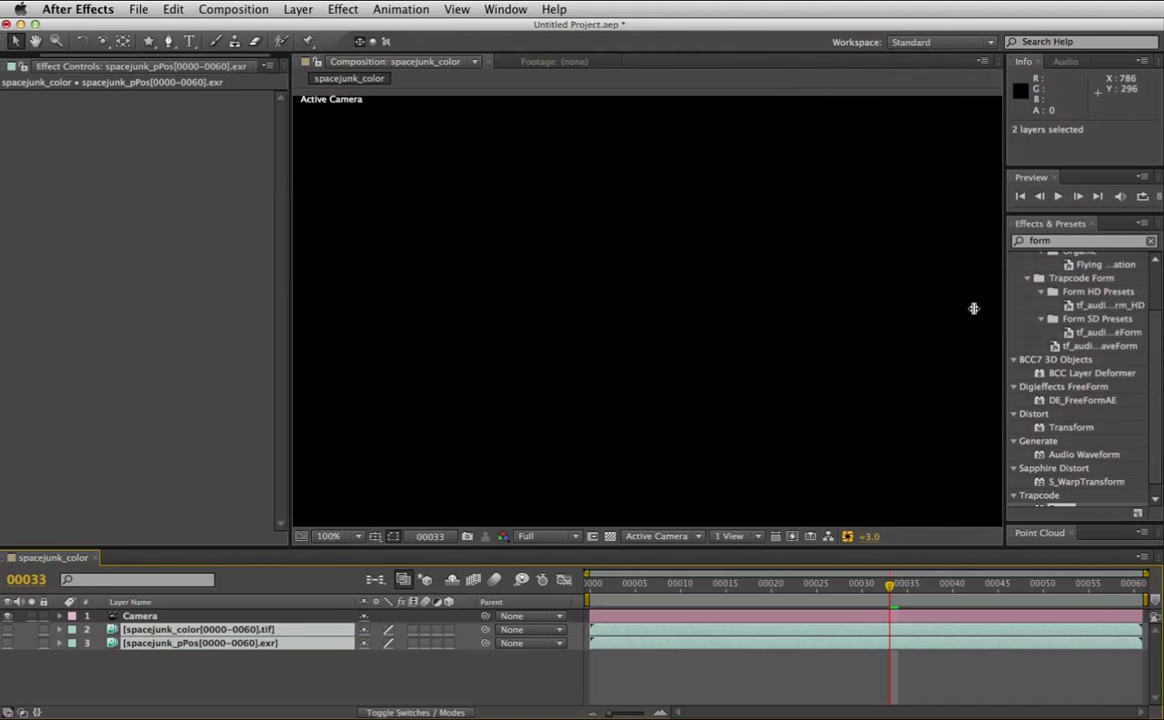
left_click(172, 645)
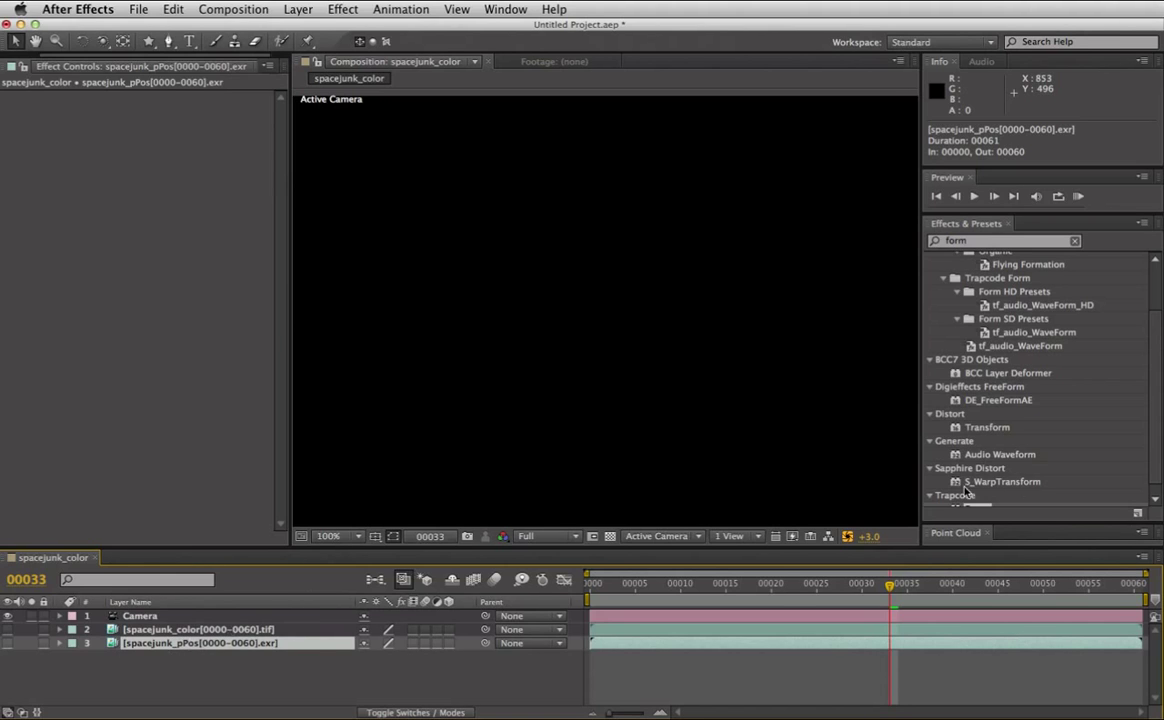
left_click_drag(1049, 521, 1049, 326)
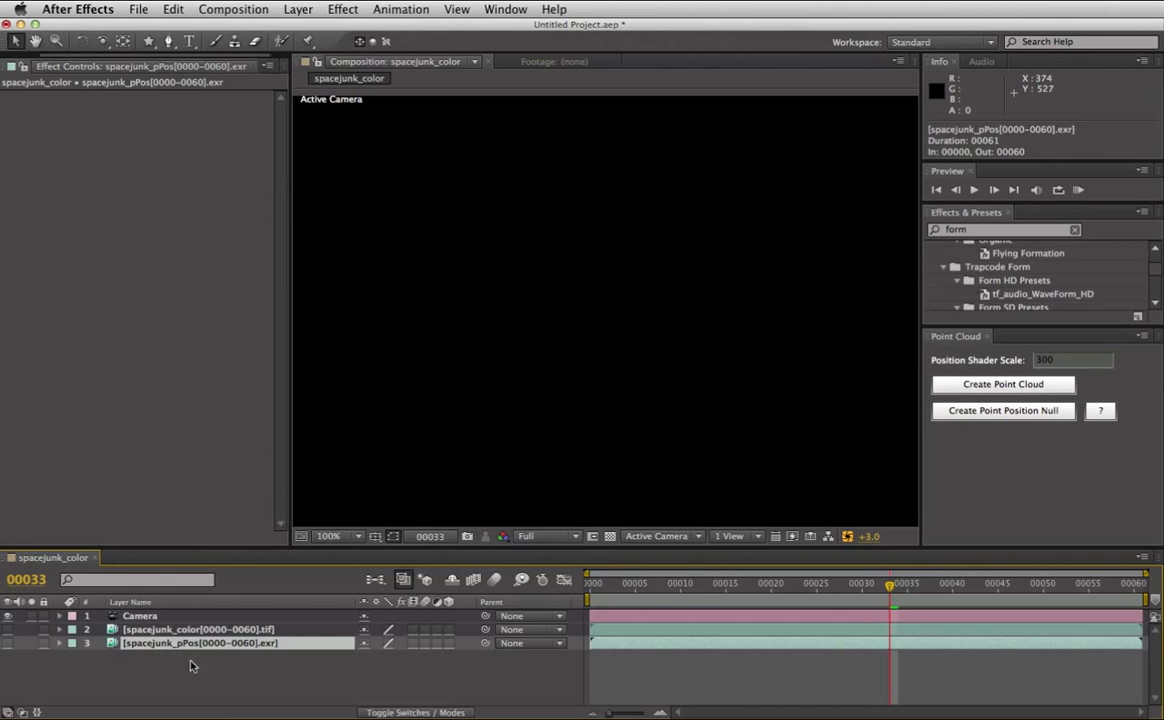
Create an 11,920-particle Form point cloud, previewed at Half resolution with exposure +1.3.
left_click(1004, 388)
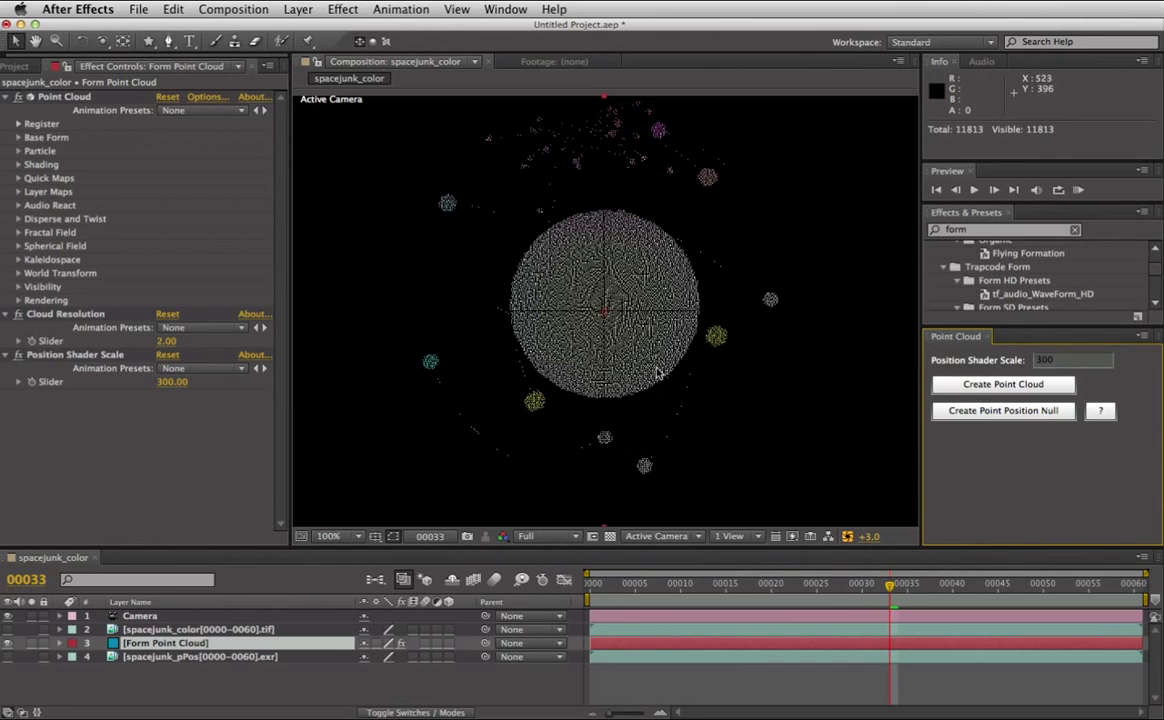
left_click(556, 538)
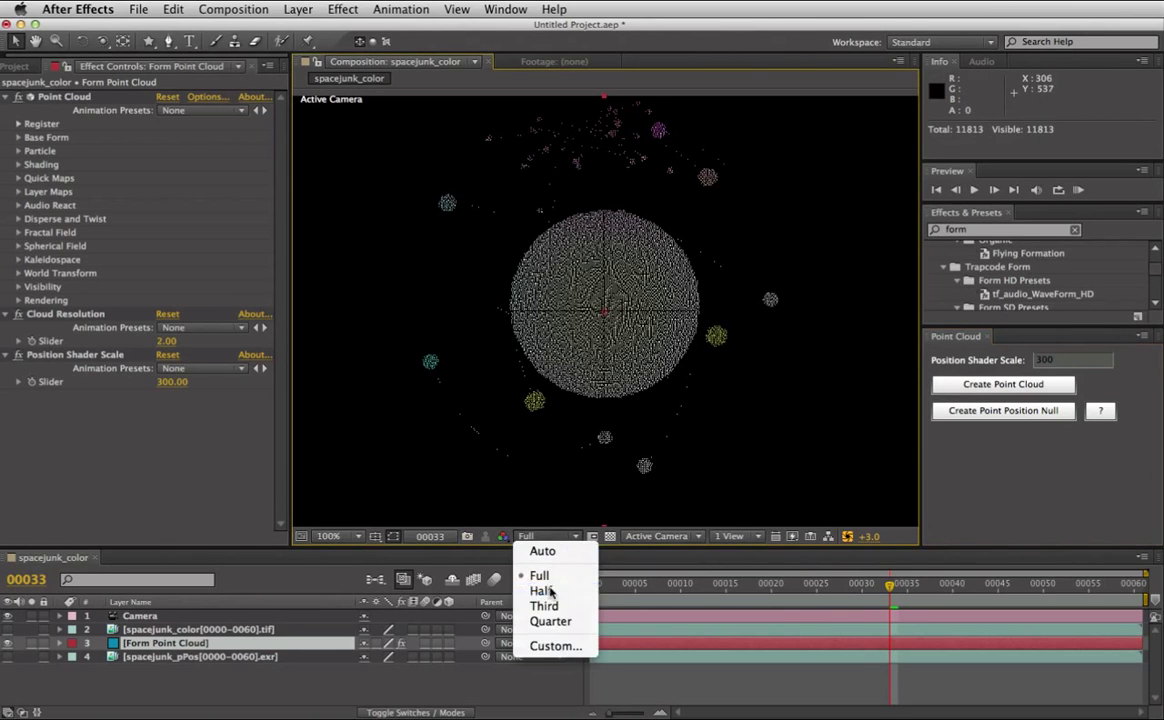
left_click(545, 591)
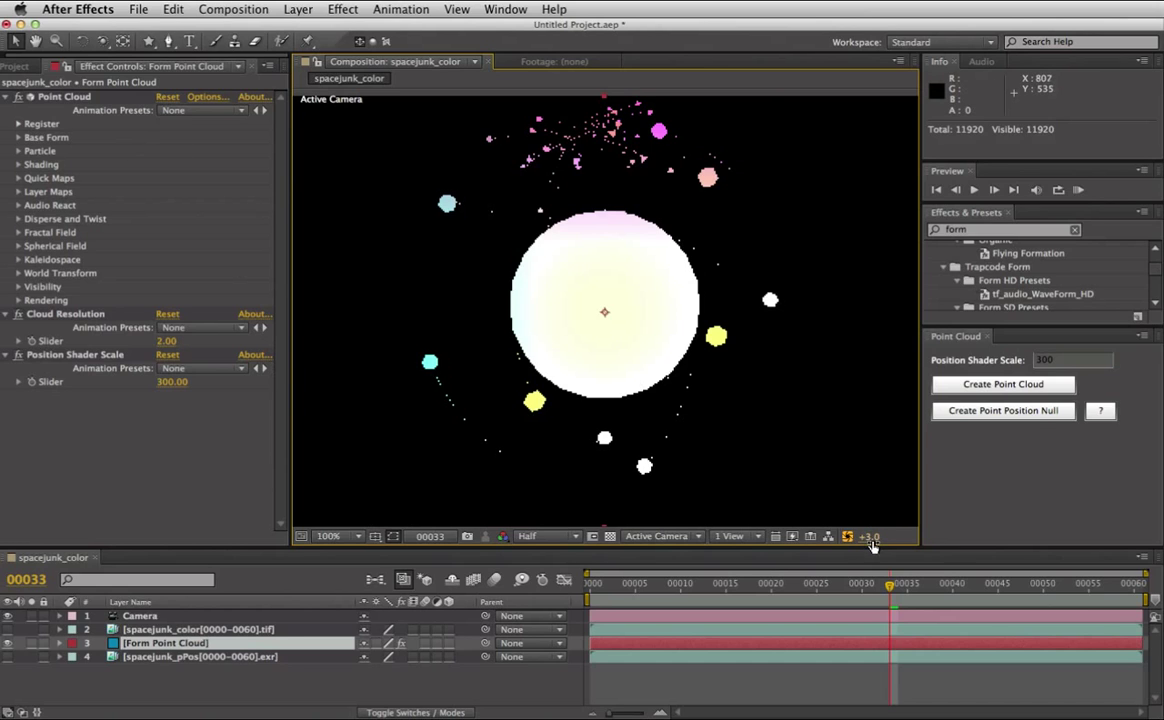
left_click_drag(867, 543, 873, 538)
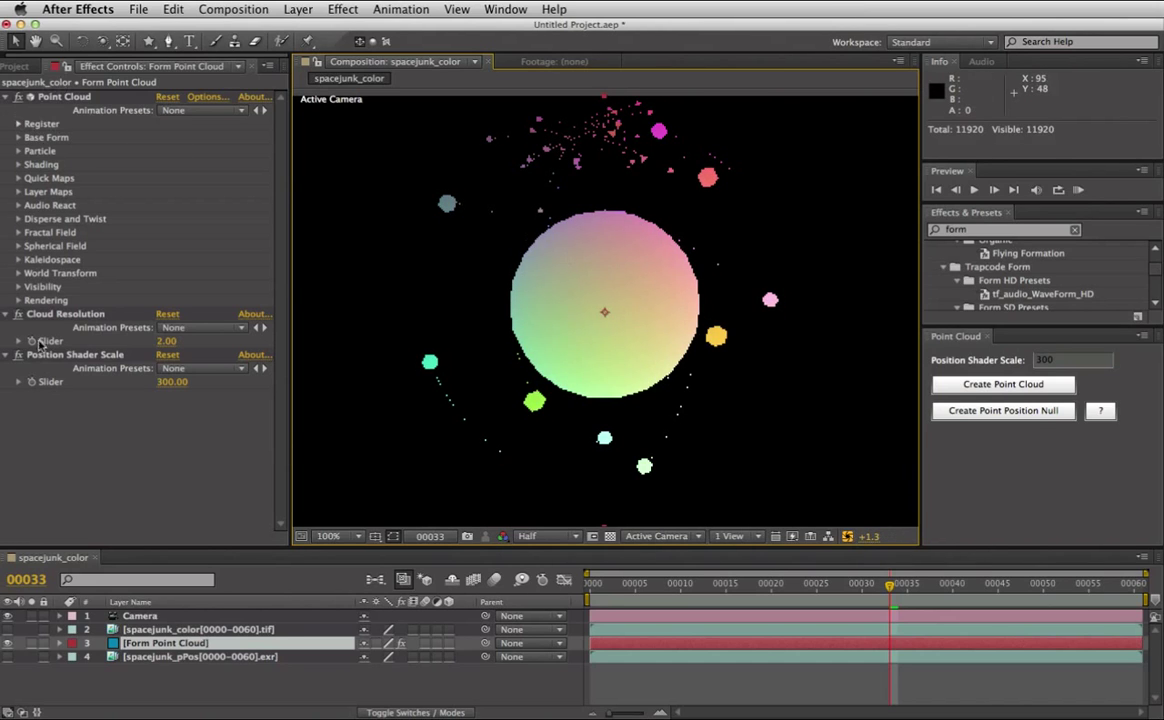
left_click(167, 645)
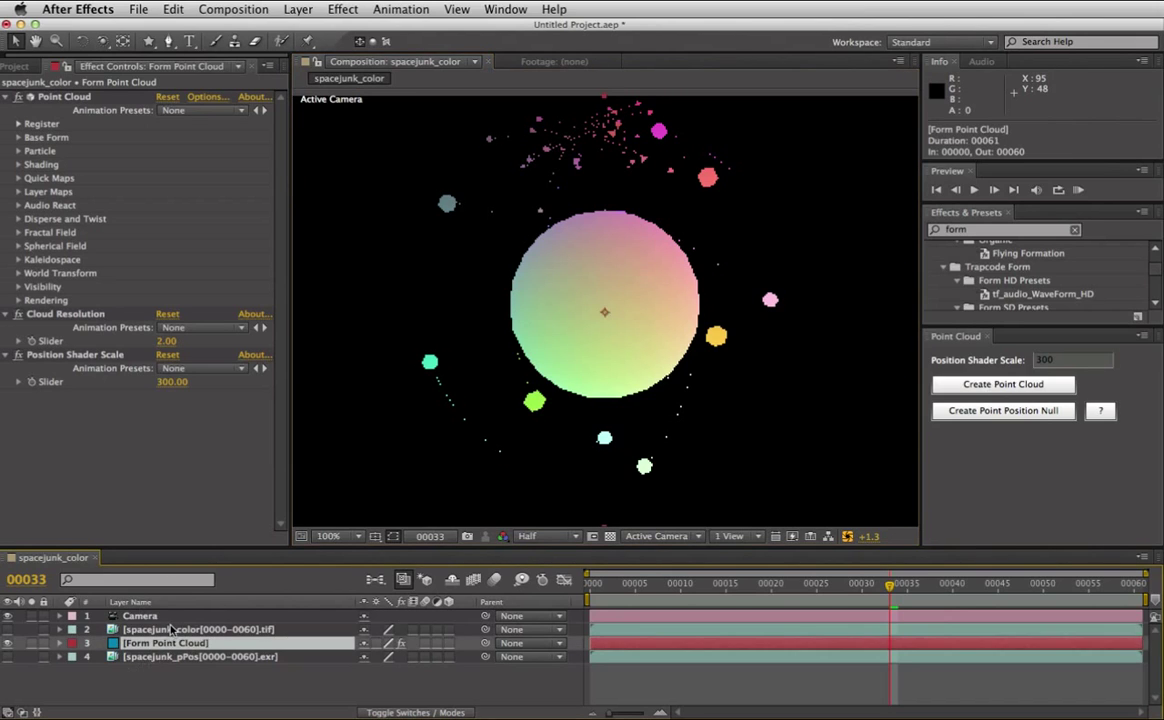
left_click(180, 685)
Add a new camera layer, Camera 2, with default settings.
left_click(298, 9)
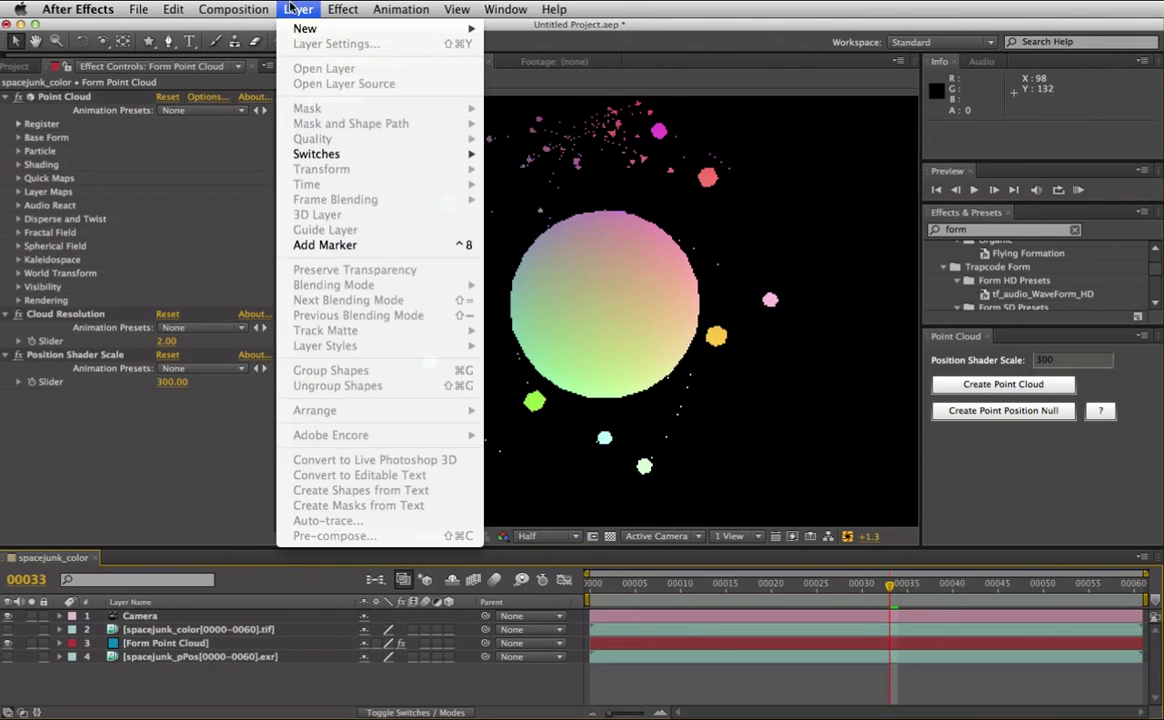
mouse_move(319, 33)
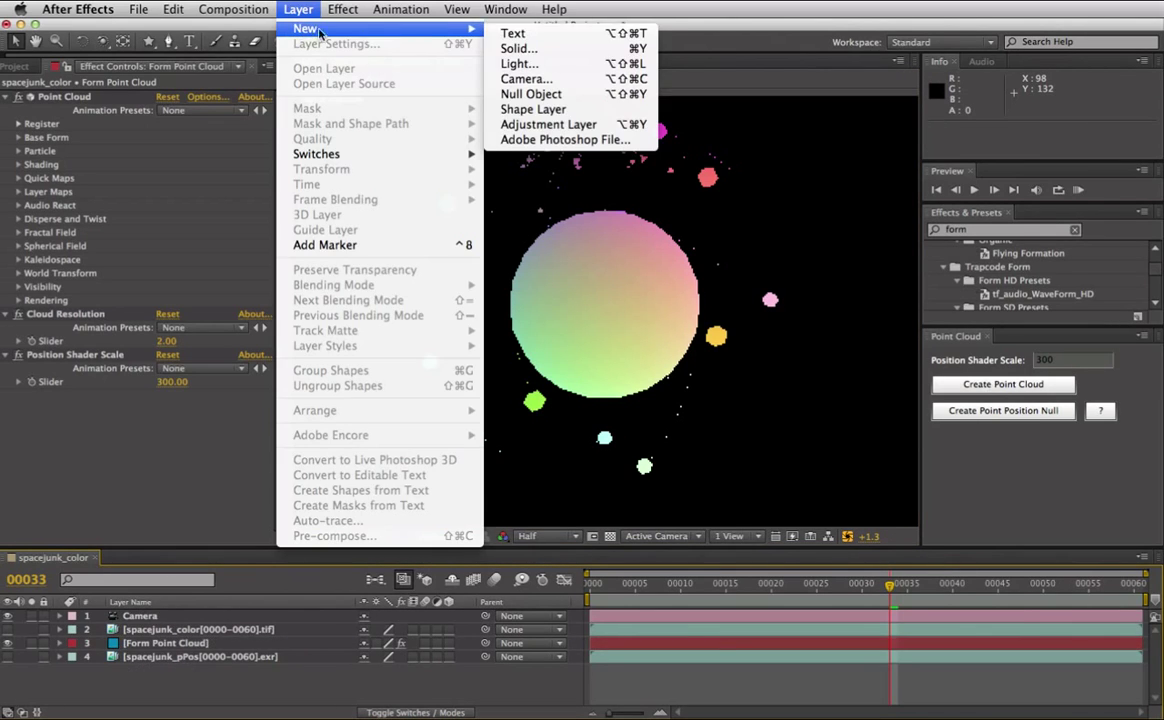
left_click(528, 80)
left_click(824, 510)
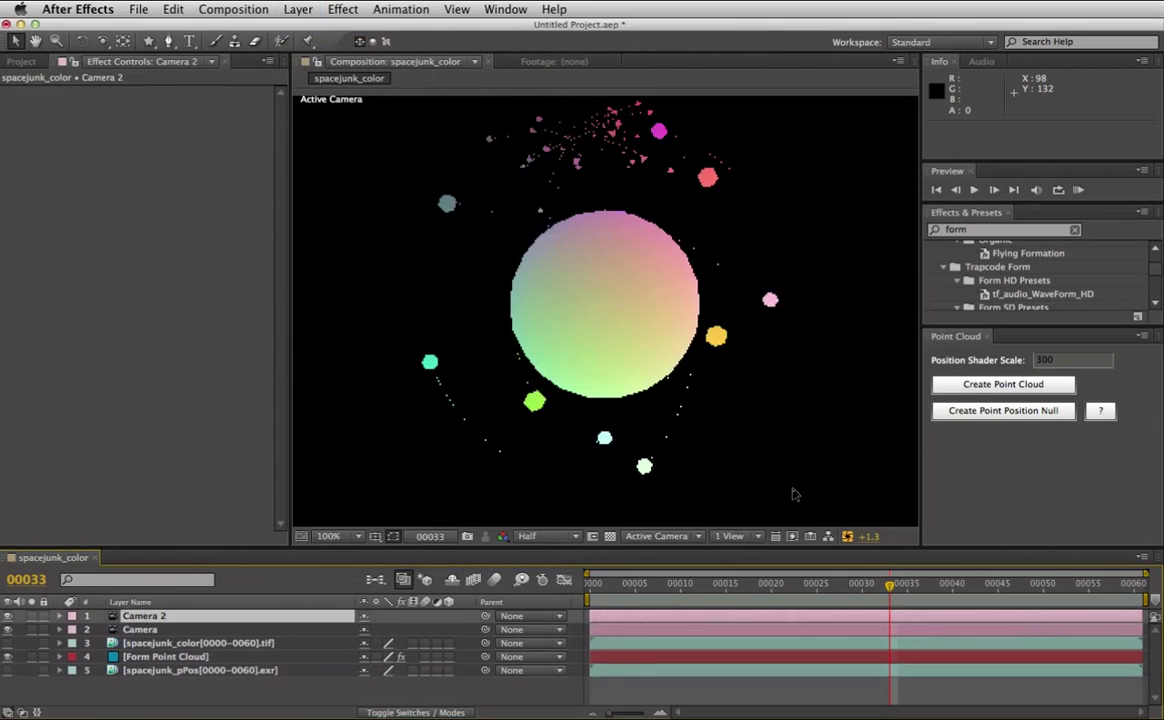
Pan Camera 2 to centre the sphere, then orbit around it.
left_click(103, 41)
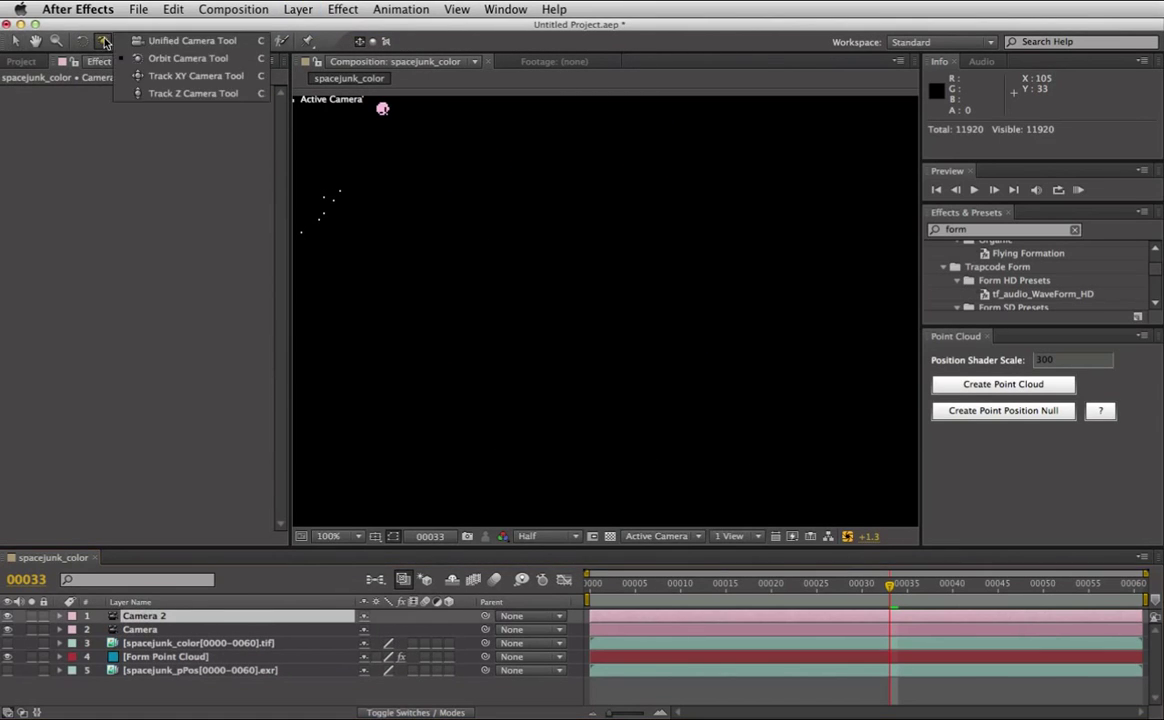
left_click(152, 77)
left_click_drag(400, 250, 680, 405)
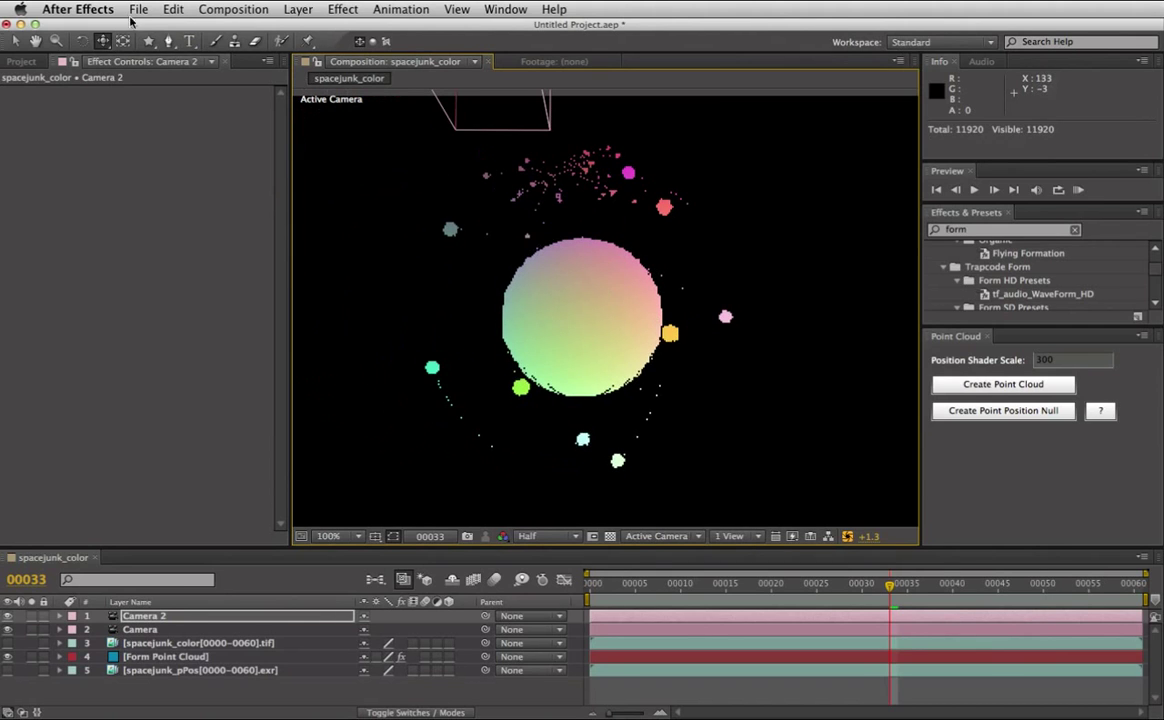
left_click(103, 41)
left_click(150, 75)
mouse_move(585, 307)
left_mouse_down()
mouse_move(485, 287)
mouse_move(484, 364)
left_mouse_up()
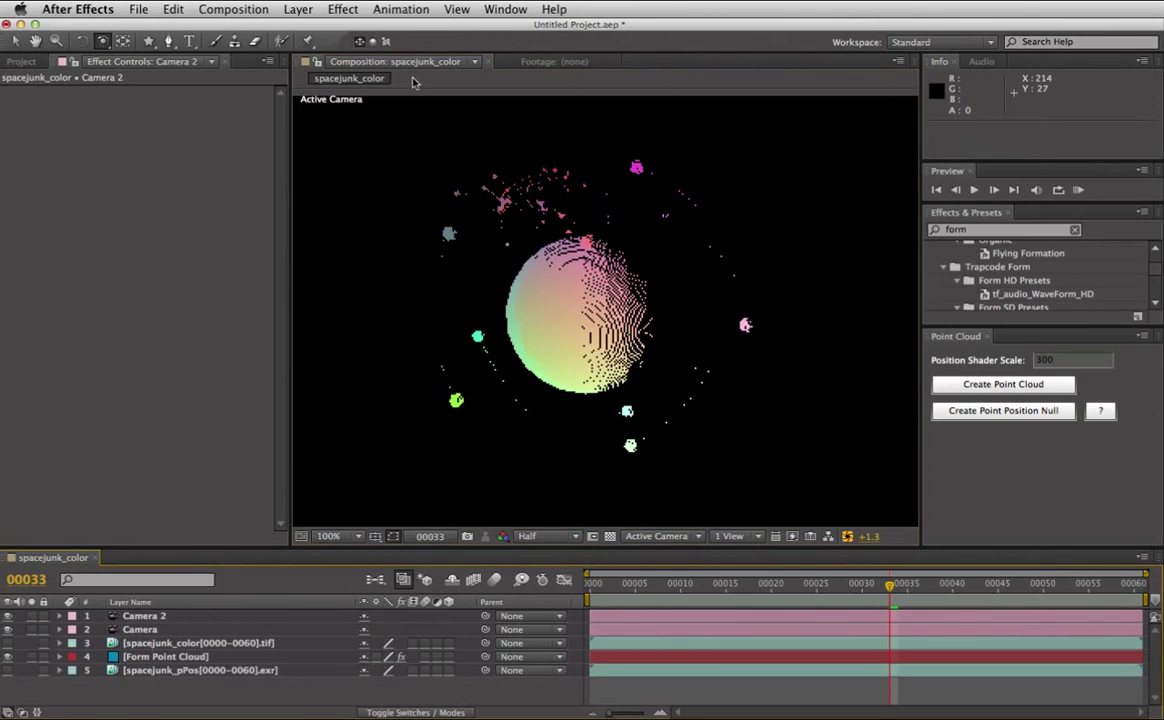
Add White Solid 3 with a point-position null on a sphere point, previewing frames 33-59.
key("ctrl+y")
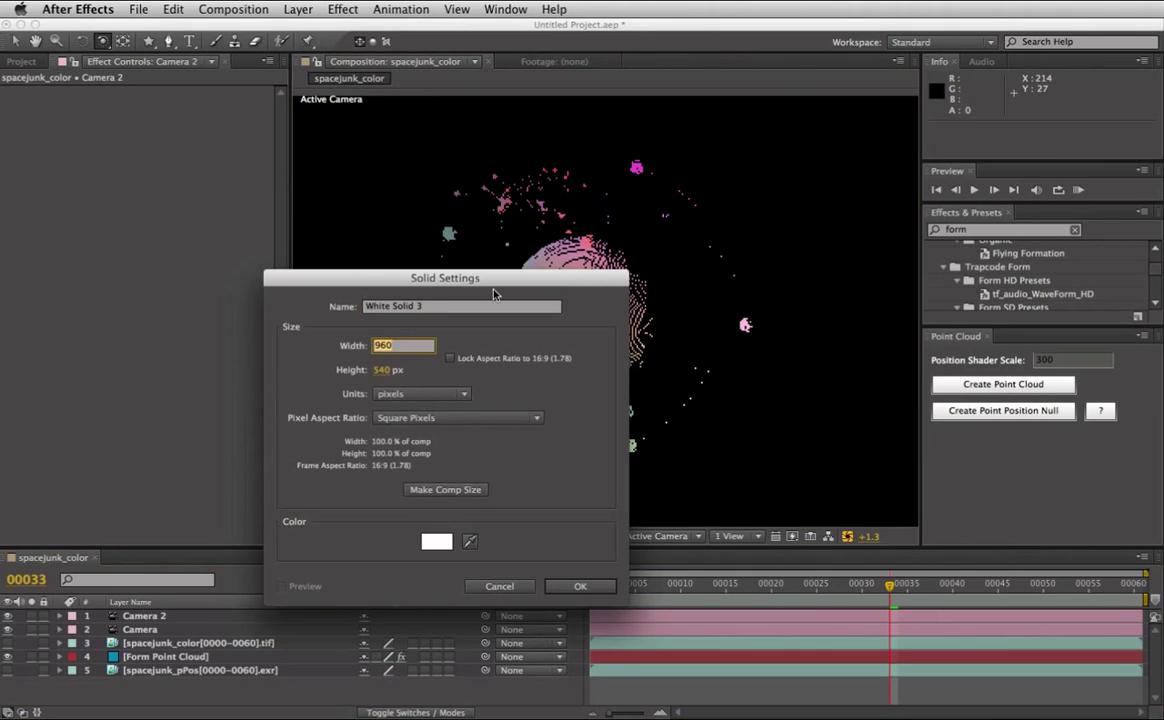
key("Return")
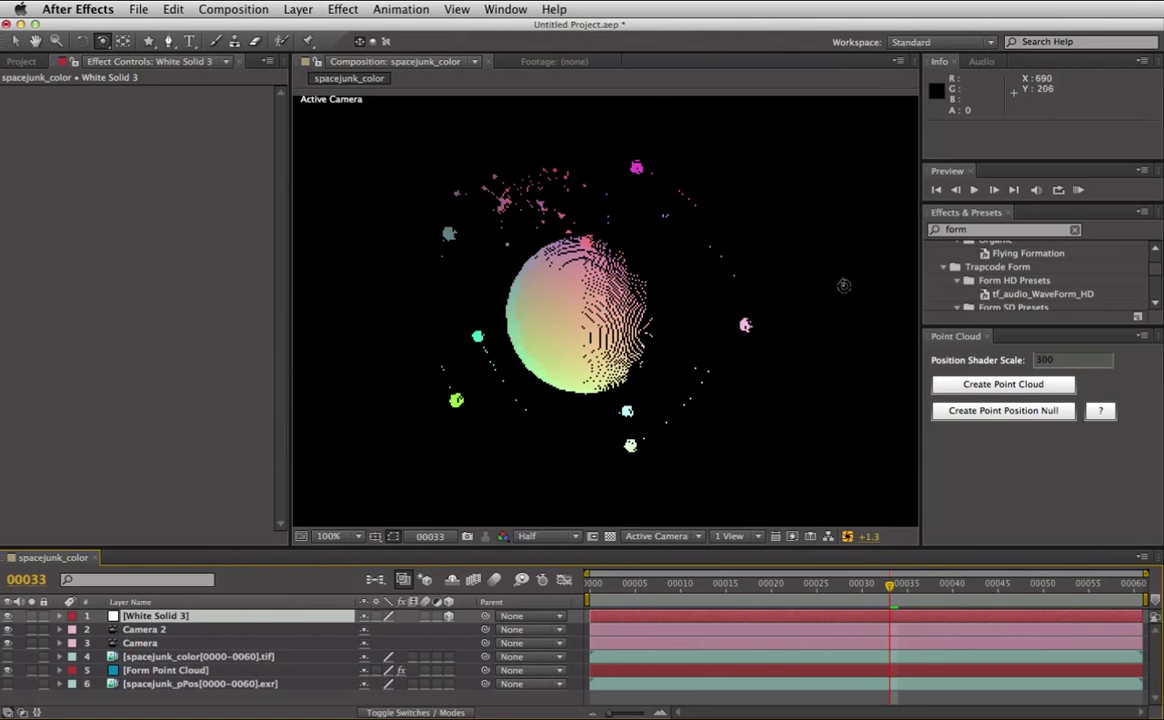
left_click(1008, 415)
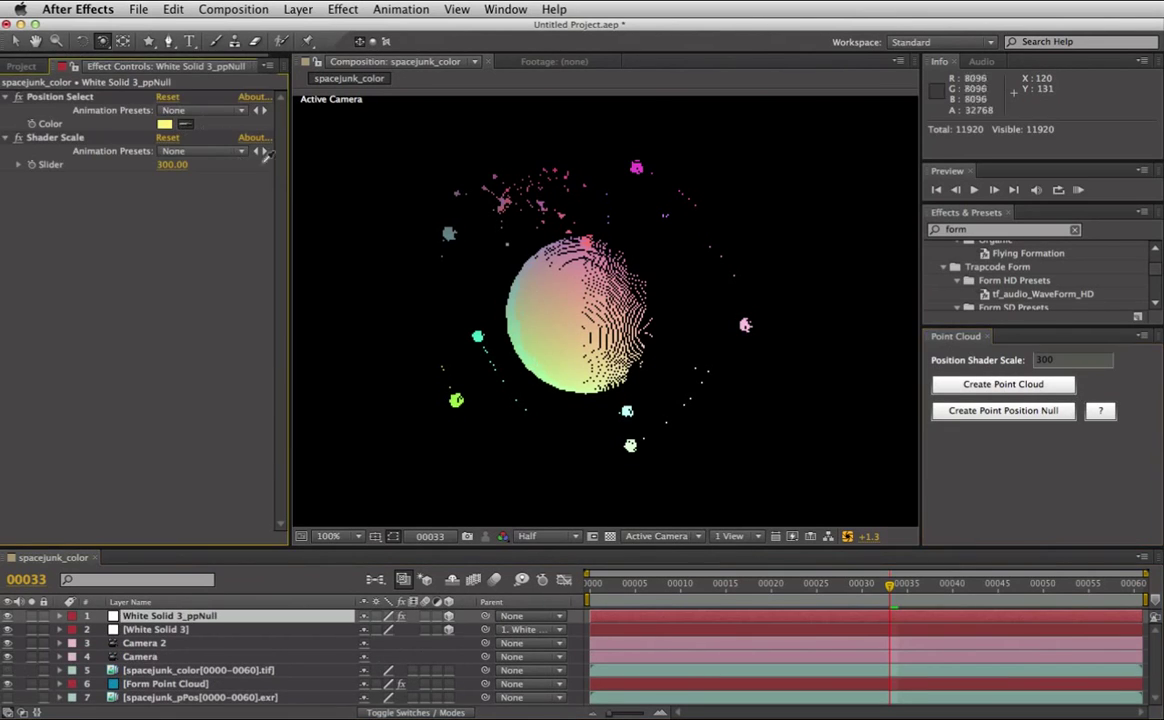
left_click(530, 296)
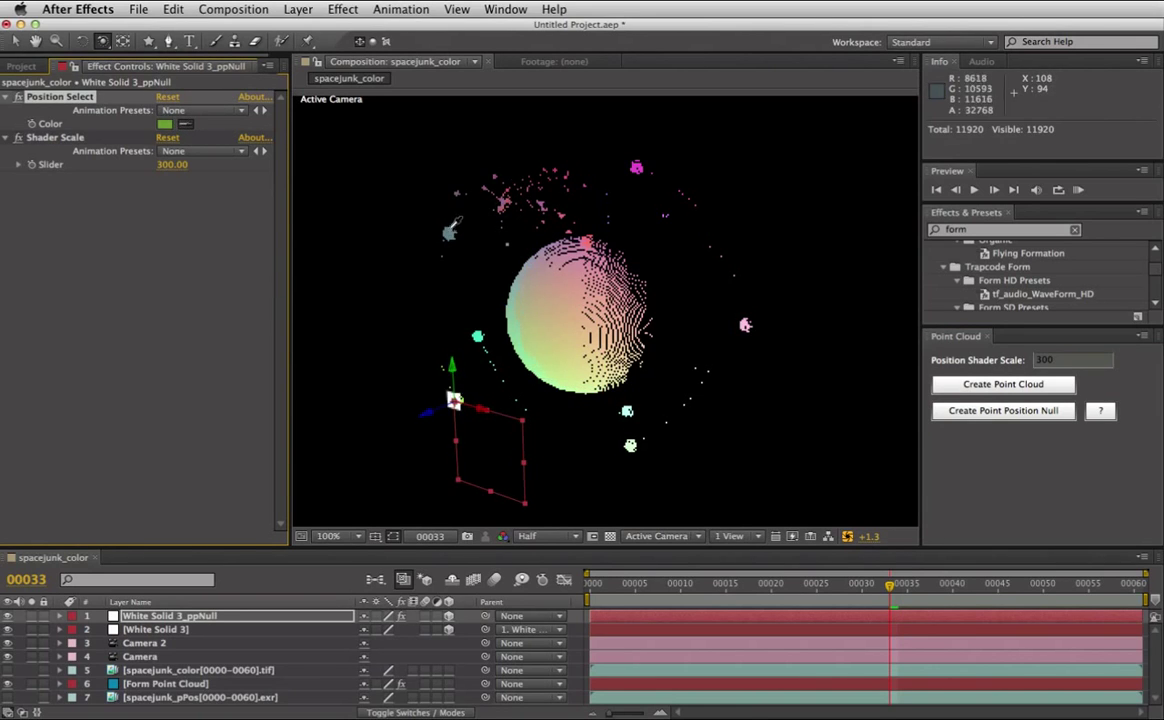
left_click(143, 643)
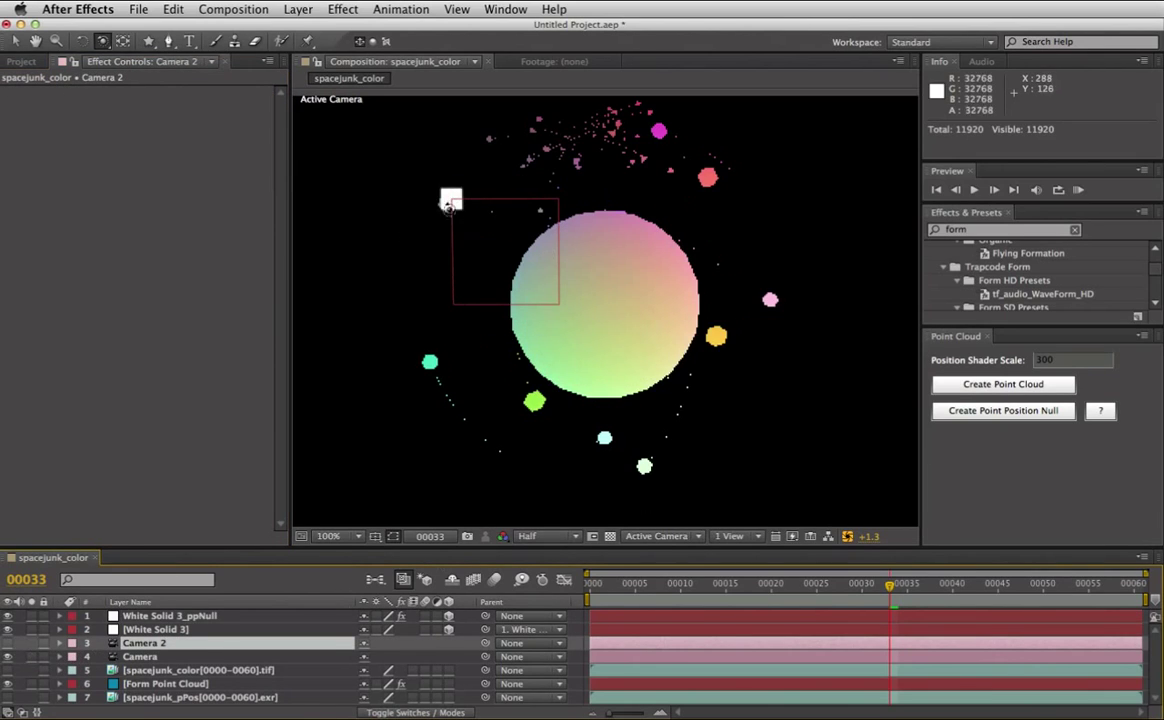
mouse_move(888, 588)
left_mouse_down()
mouse_move(1038, 592)
mouse_move(893, 577)
mouse_move(980, 563)
mouse_move(935, 583)
left_mouse_up()
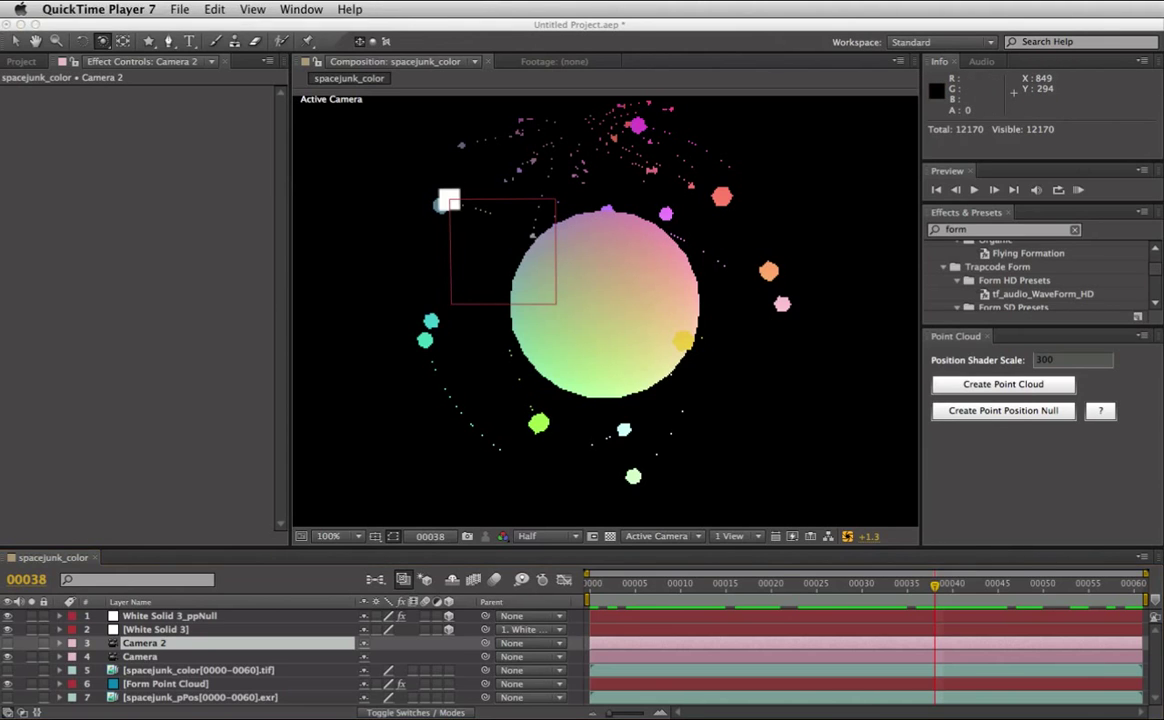
Fit 00_reveal.mov to the screen, play the railway-tracks gunslinger clip, and pause at 00:00:01.
key("super+3")
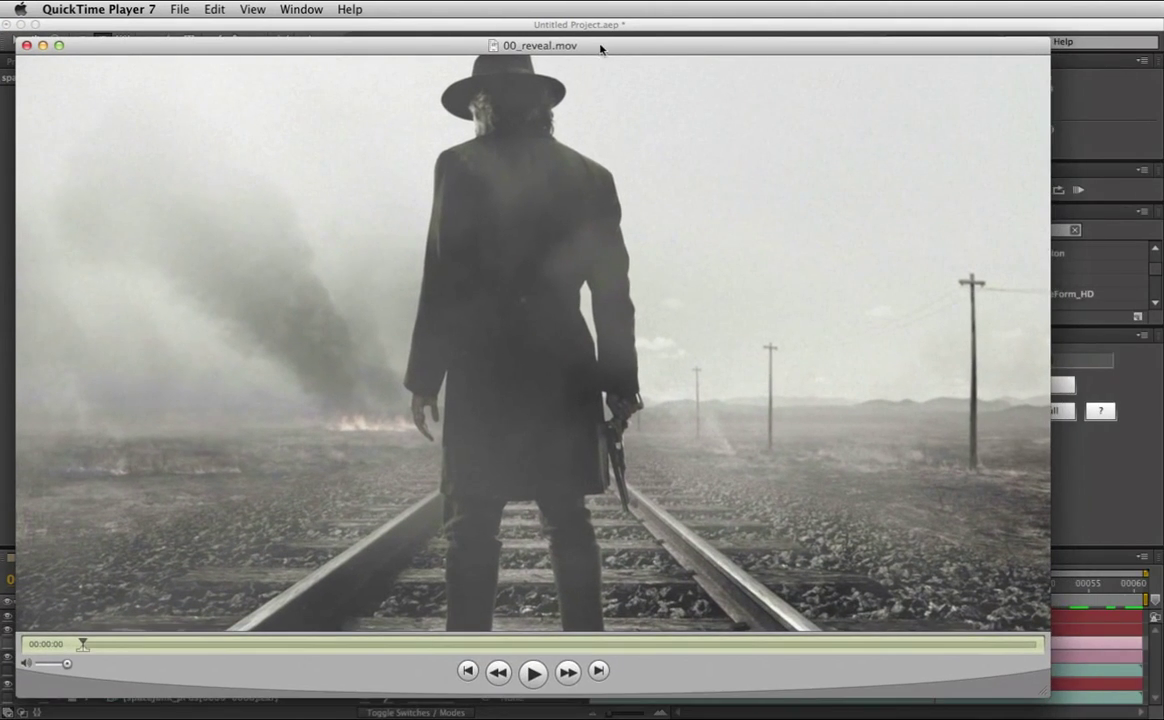
left_click_drag(600, 47, 662, 42)
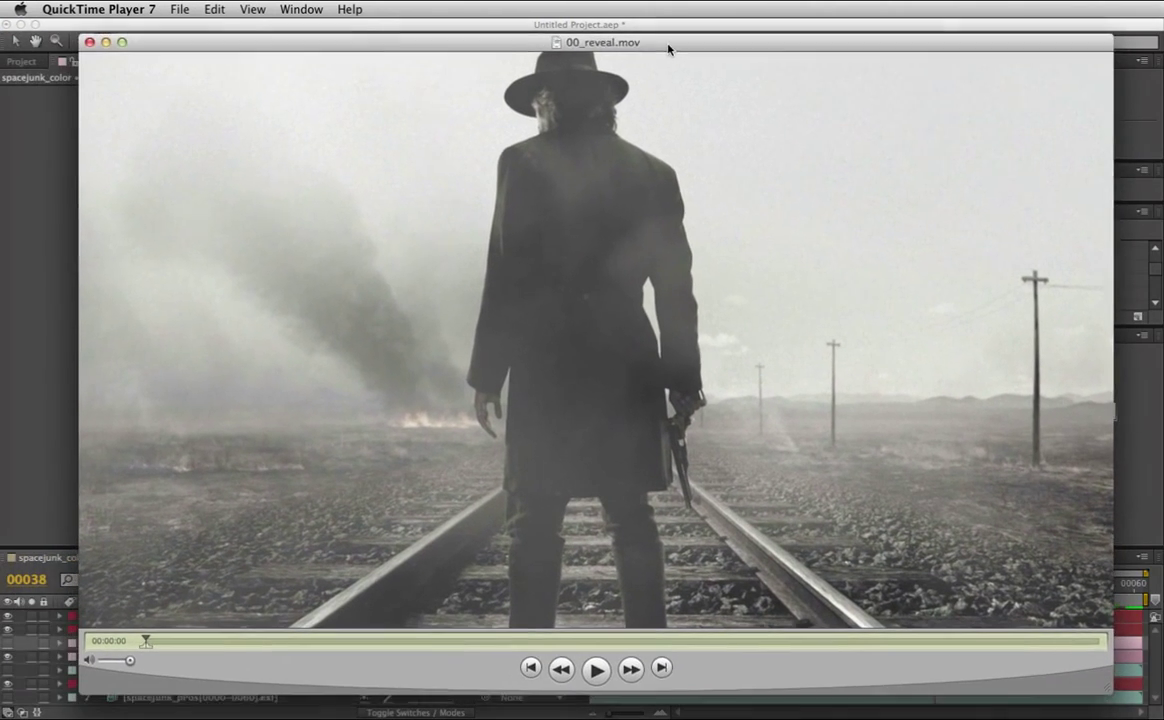
key("space")
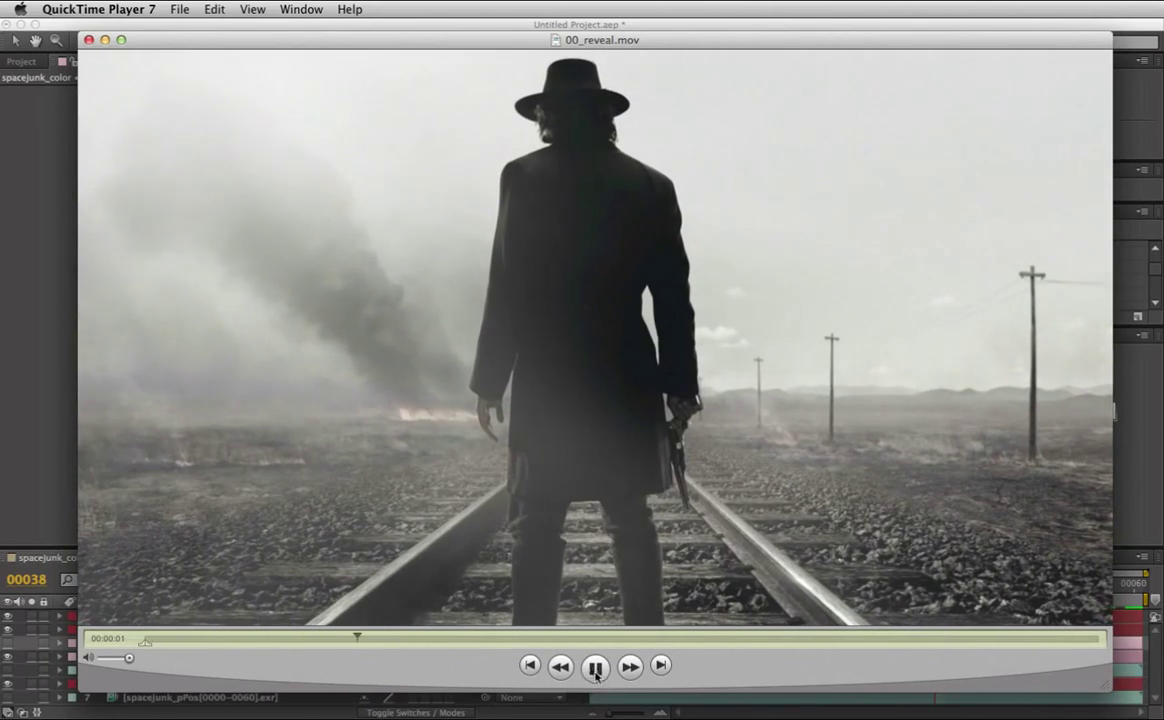
left_click(594, 672)
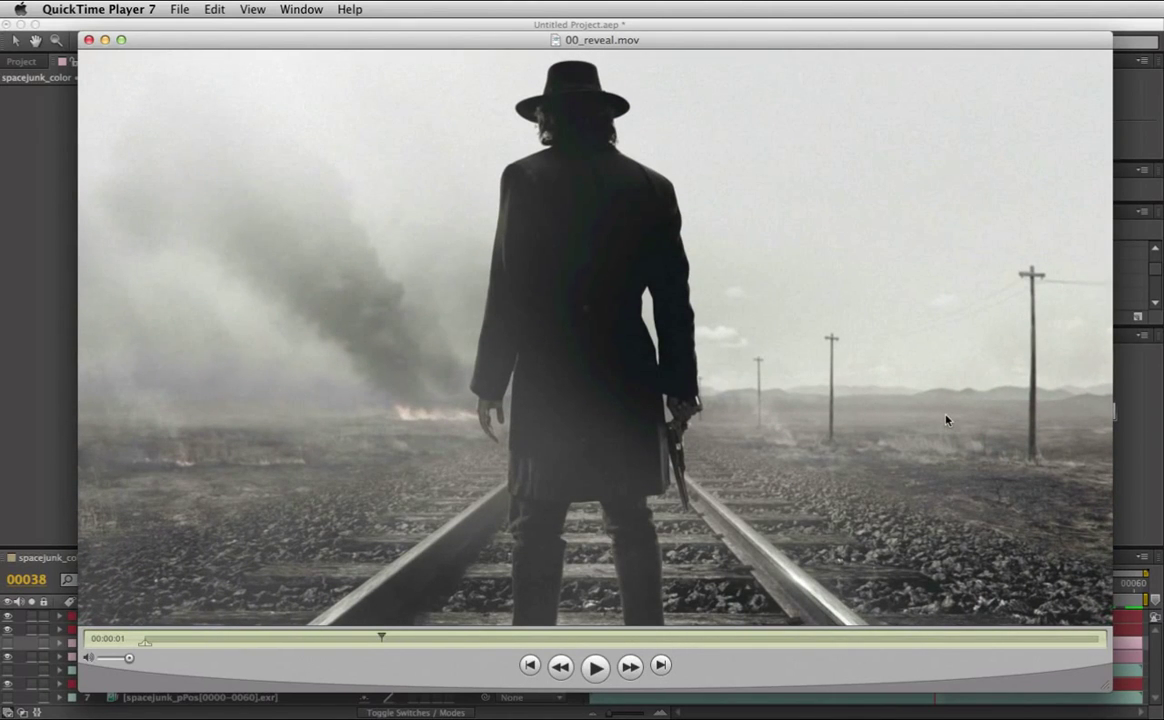